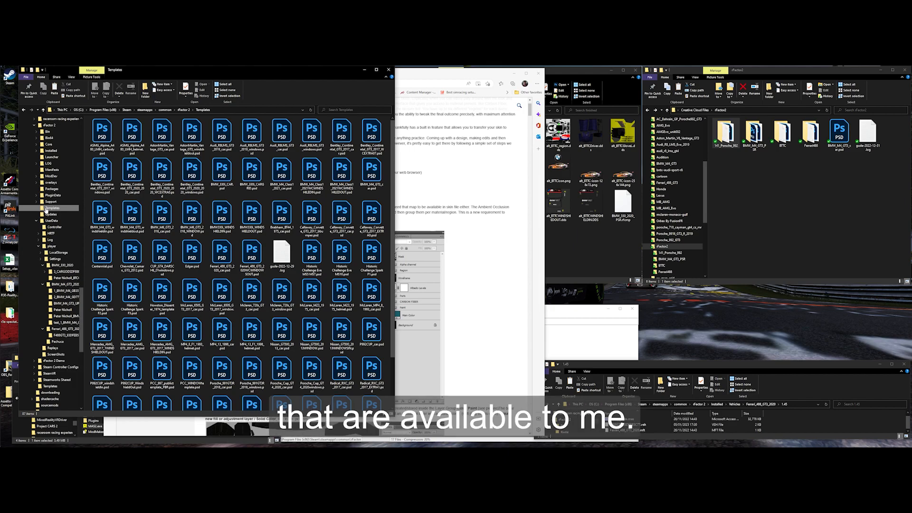
# Leave the Templates folder and examine the car painting guide from Part 1 through loading a livery in the showroom in Part 3
pyautogui.hotkey('alt', 'Left')
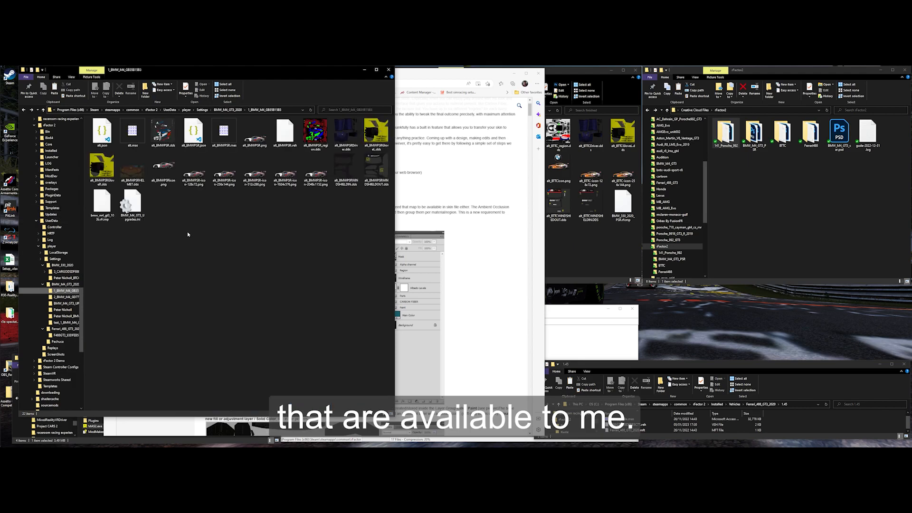
pyautogui.click(438, 234)
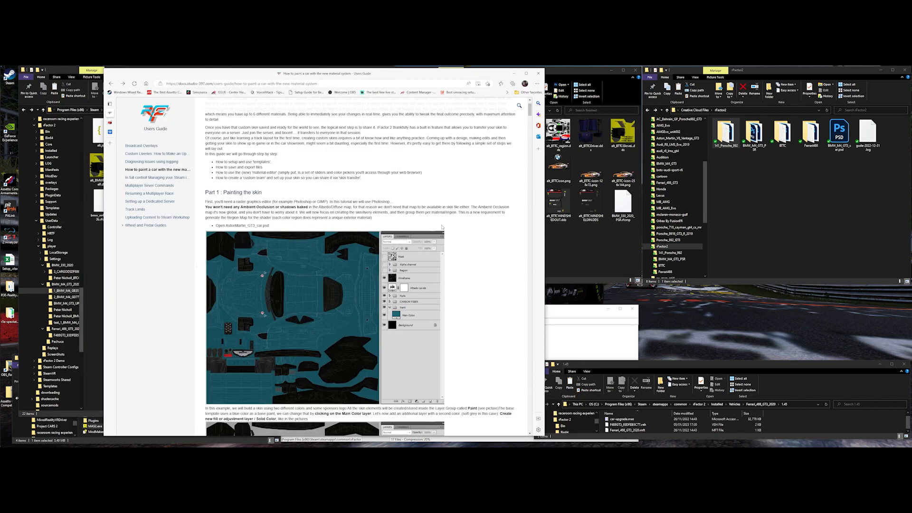
pyautogui.scroll(-4, 371, 242)
pyautogui.scroll(-5, 355, 247)
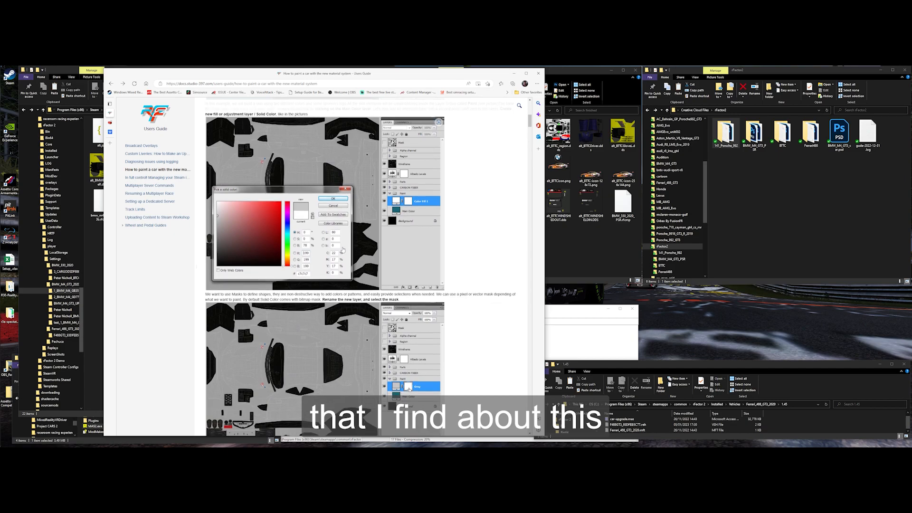
pyautogui.scroll(-10, 338, 250)
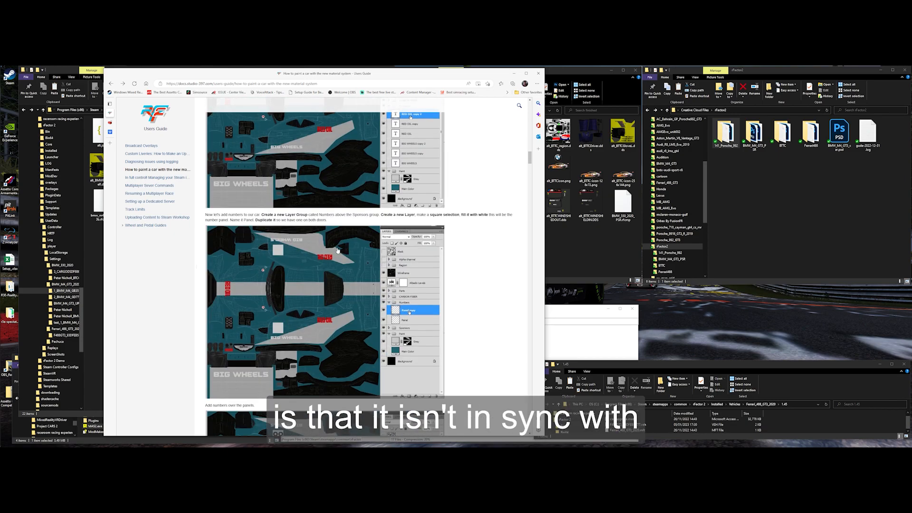
pyautogui.scroll(-10, 340, 250)
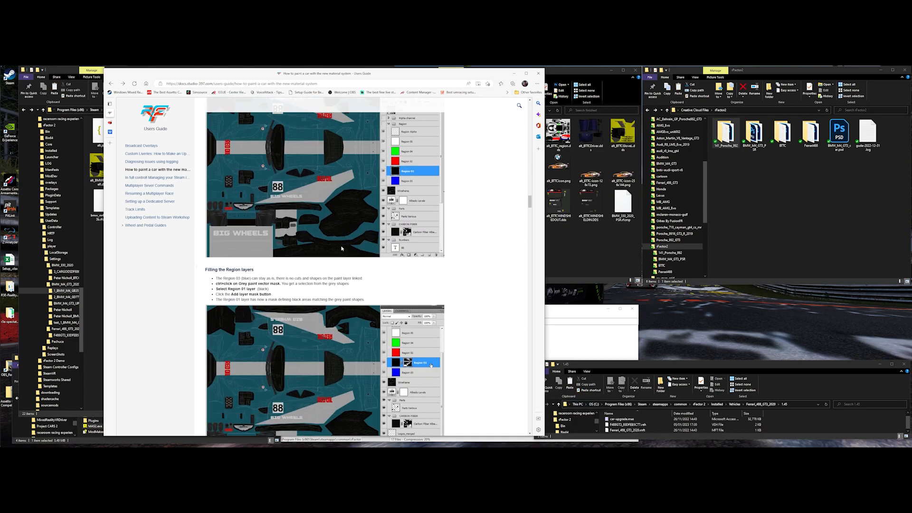
pyautogui.scroll(-10, 344, 247)
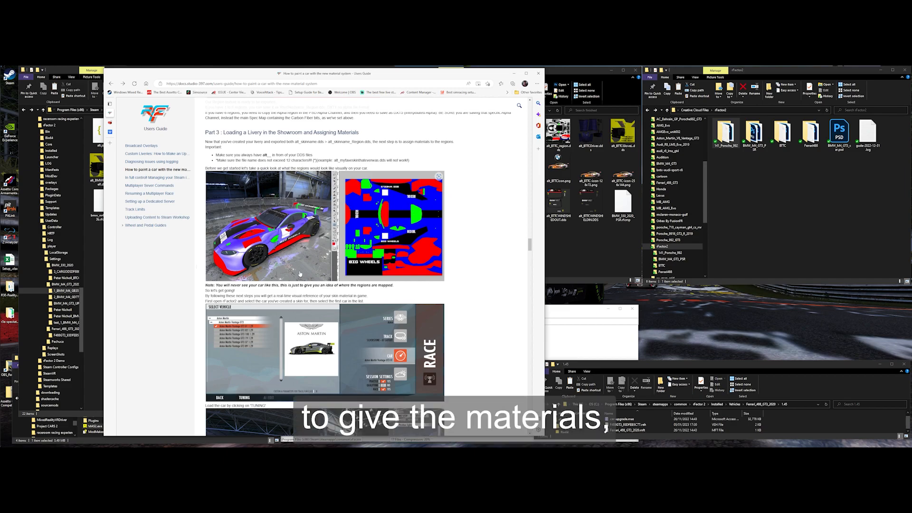
pyautogui.scroll(-2, 299, 274)
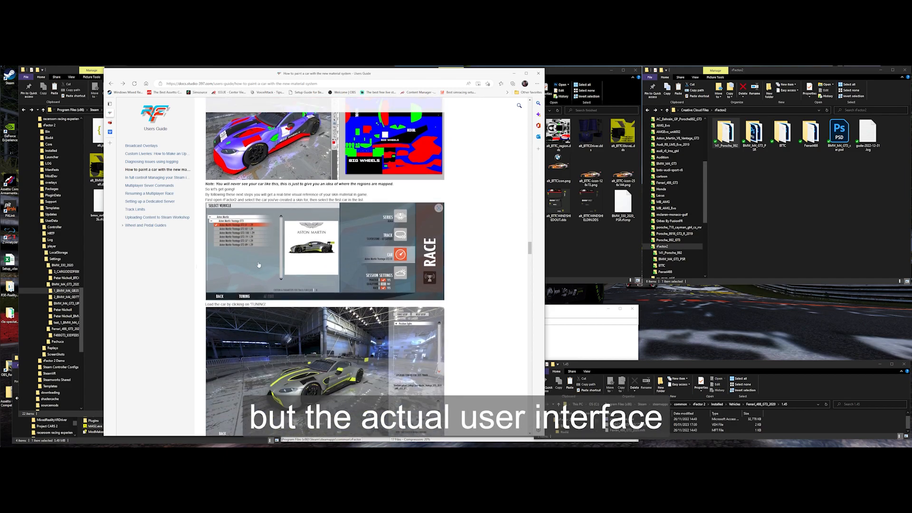
pyautogui.scroll(-1, 257, 265)
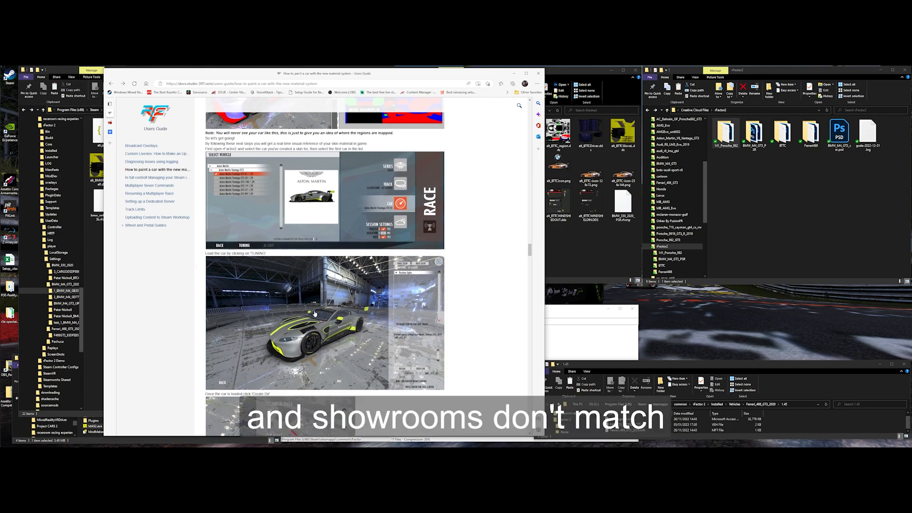
pyautogui.scroll(-2, 315, 313)
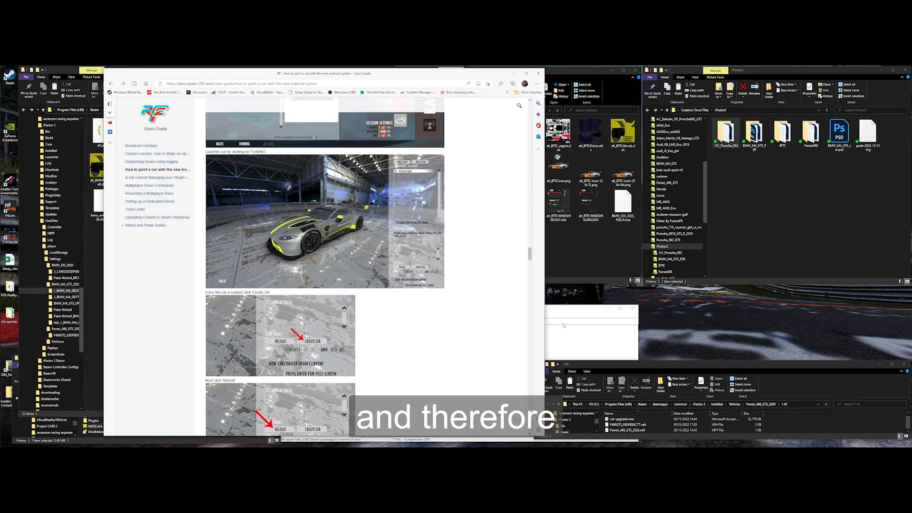
# Load car-upgrade.mas from the Ferrari_488_GT3_2020 1.45 folder into the MAS File Utility and bring up the utility's Support Tools folder
pyautogui.click(594, 361)
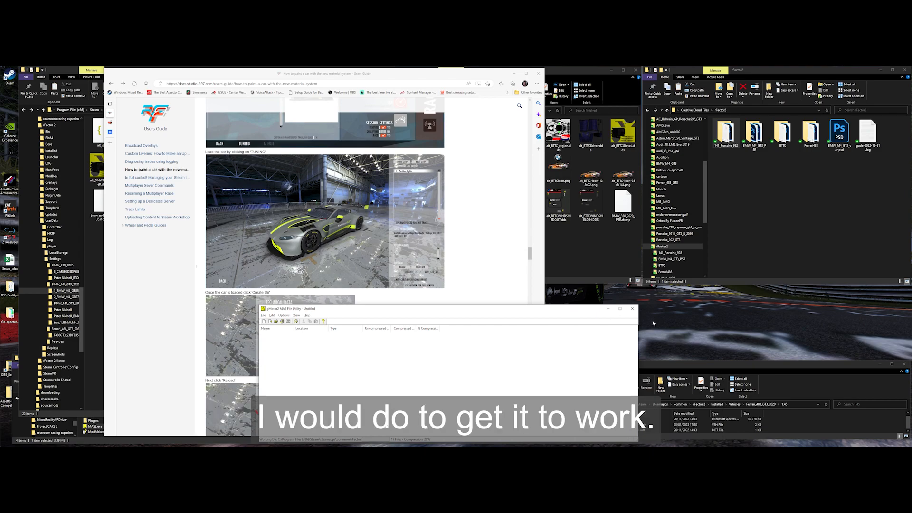
pyautogui.click(684, 364)
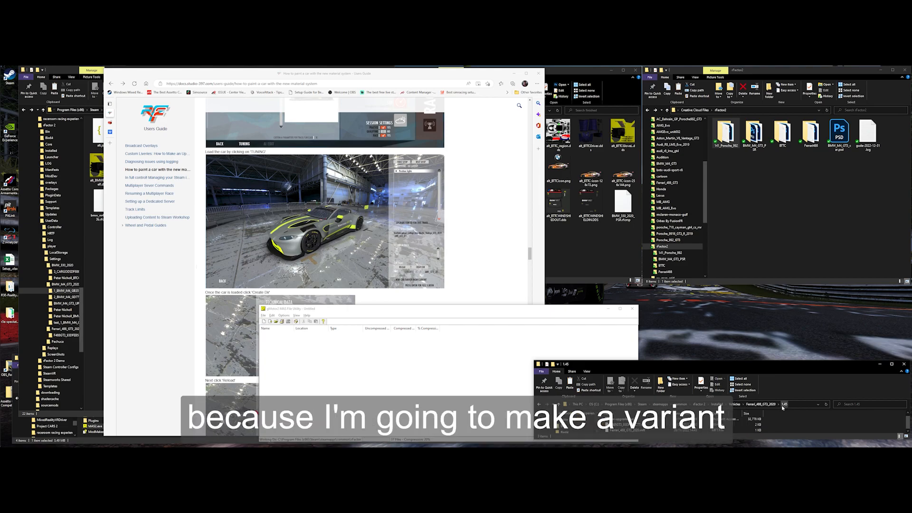
pyautogui.moveTo(617, 419); pyautogui.dragTo(393, 385)
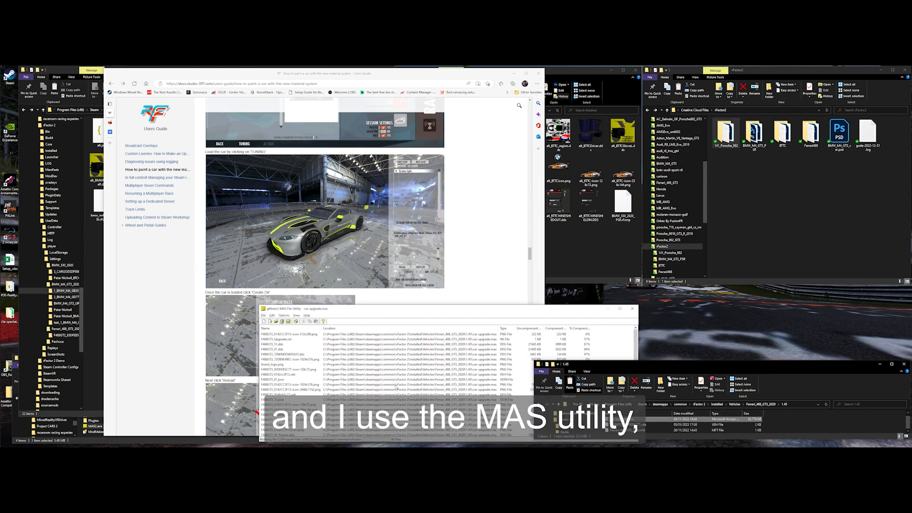
pyautogui.click(126, 438)
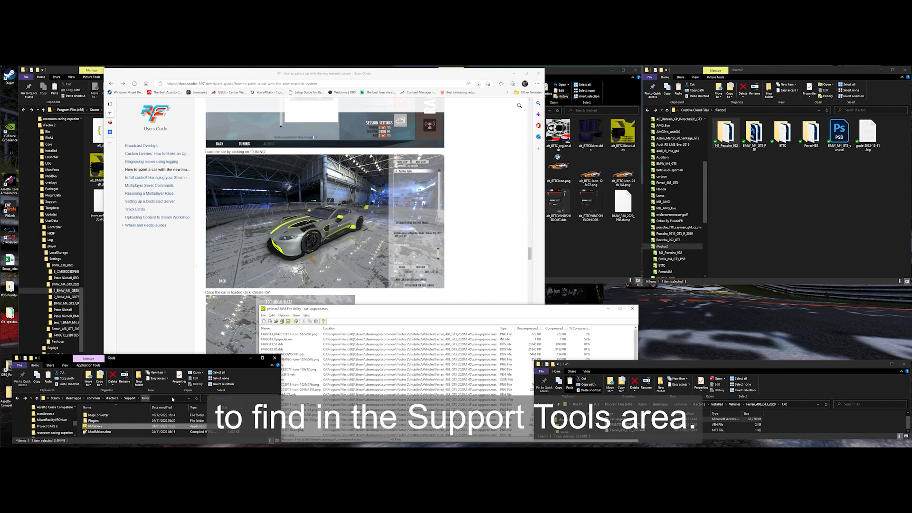
pyautogui.click(365, 317)
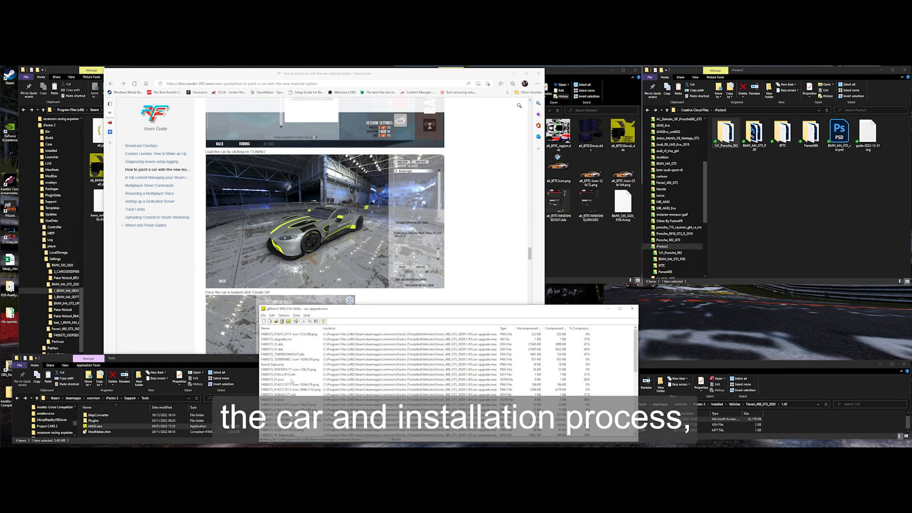
# View the user guide's Custom Liveries and Broadcast Overlays pages, and return to the MAS File Utility
pyautogui.click(148, 154)
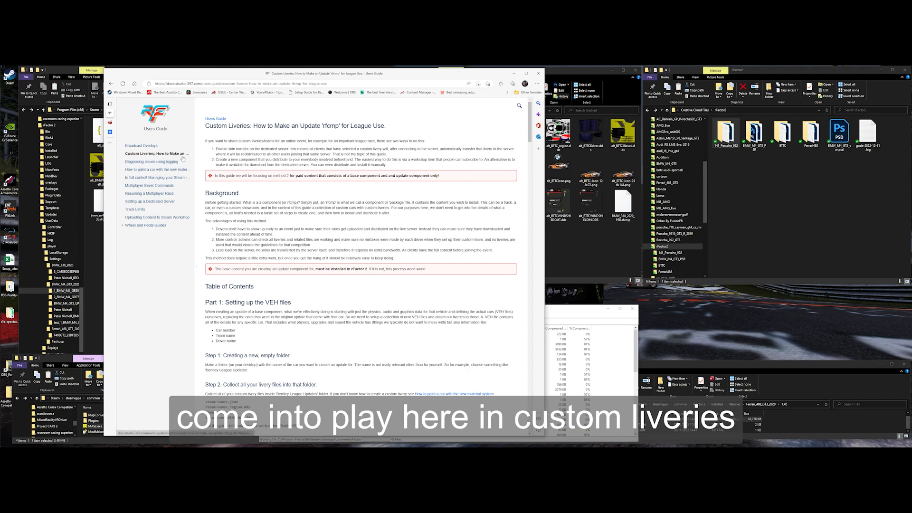
pyautogui.click(141, 146)
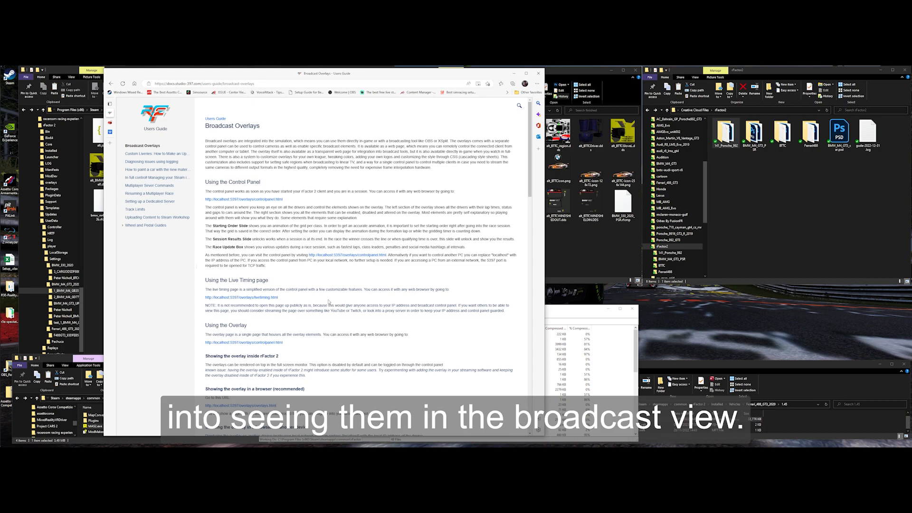
pyautogui.click(556, 314)
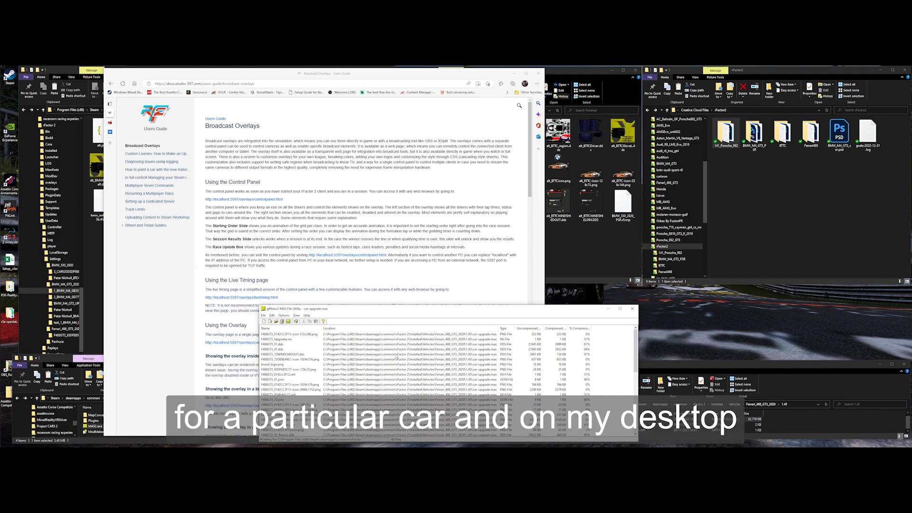
# Open the donor_car folder inside 141_Ferrari_488 on the desktop
pyautogui.click(565, 251)
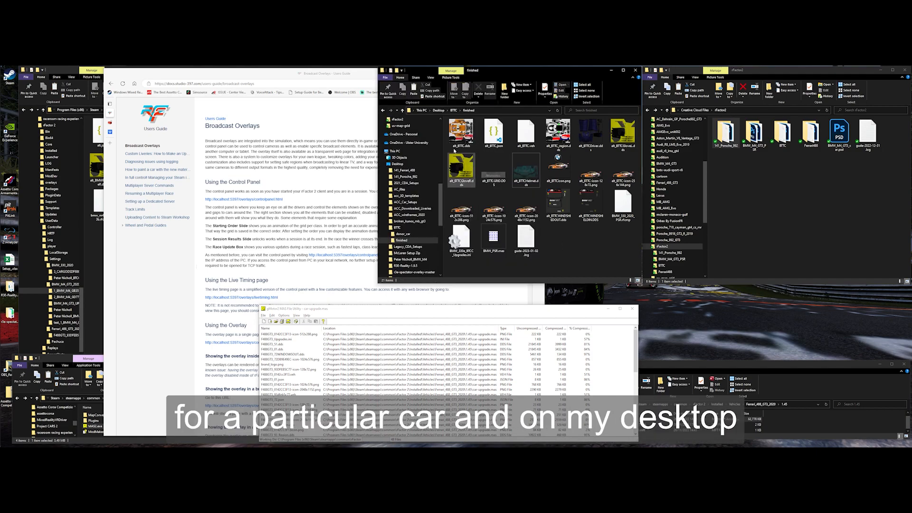
pyautogui.click(440, 111)
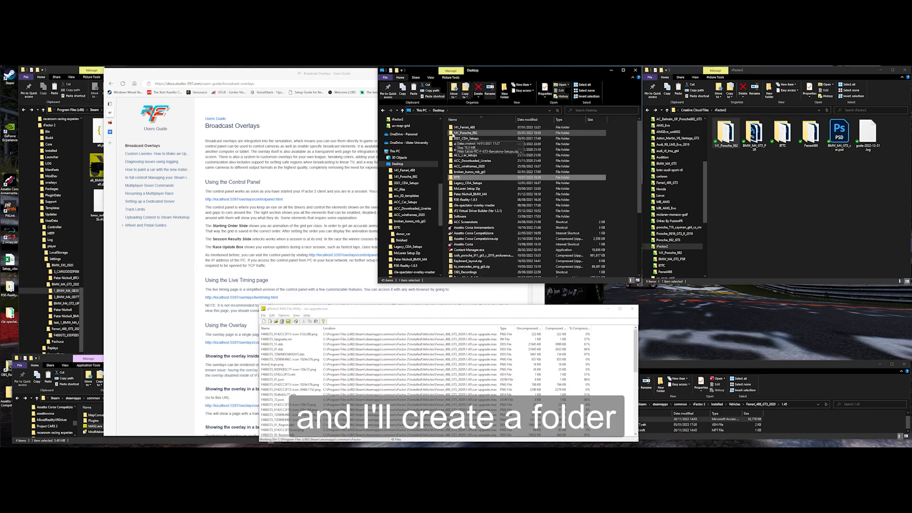
pyautogui.doubleClick(451, 128)
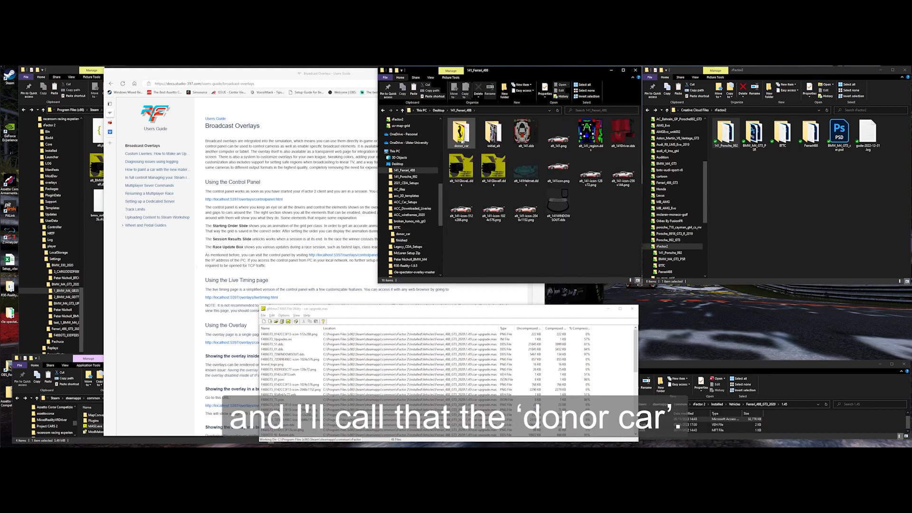
pyautogui.doubleClick(458, 133)
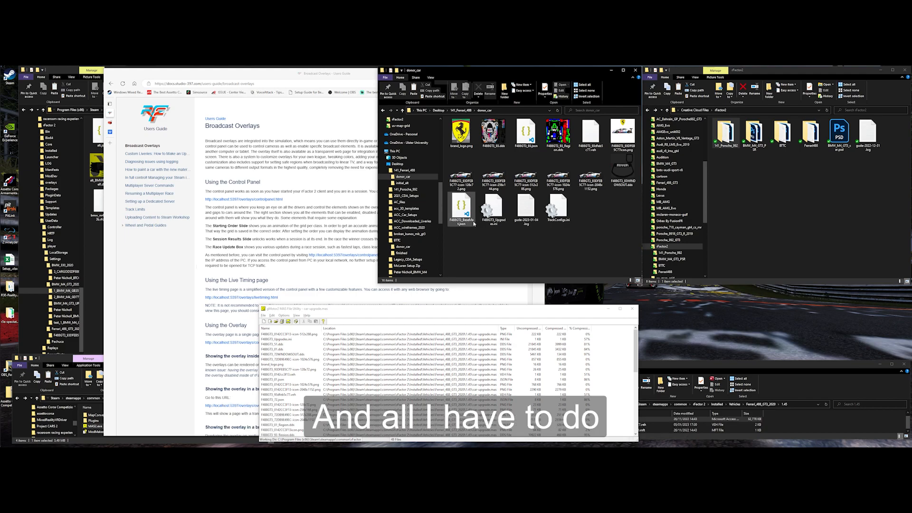
# Select one car's DDS, JSON and region files plus F488GT3_Upgrades.ini in car-upgrade.mas for extraction
pyautogui.click(364, 316)
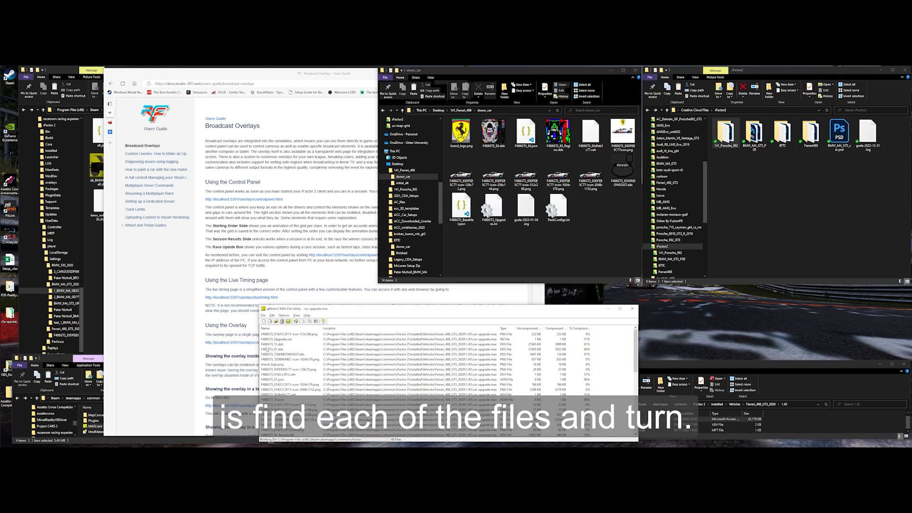
pyautogui.click(273, 350)
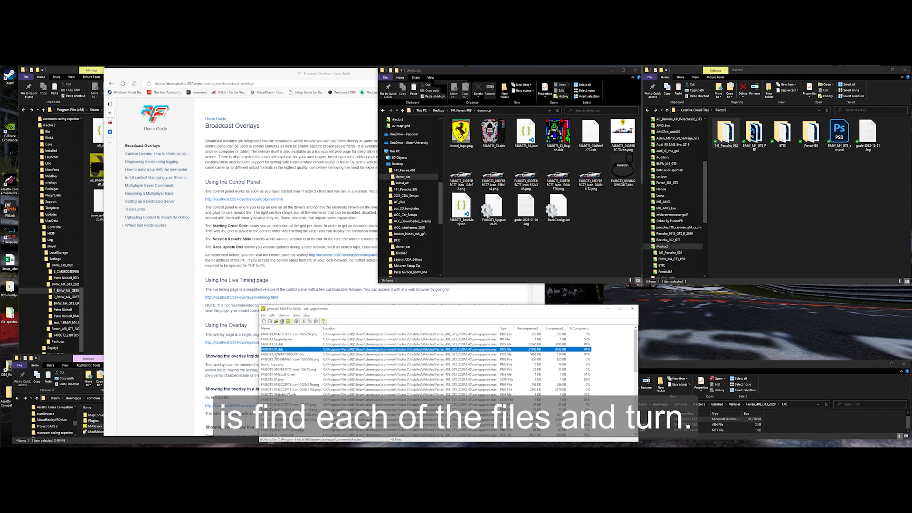
pyautogui.keyDown('ctrl'); pyautogui.click(265, 380); pyautogui.keyUp('ctrl')
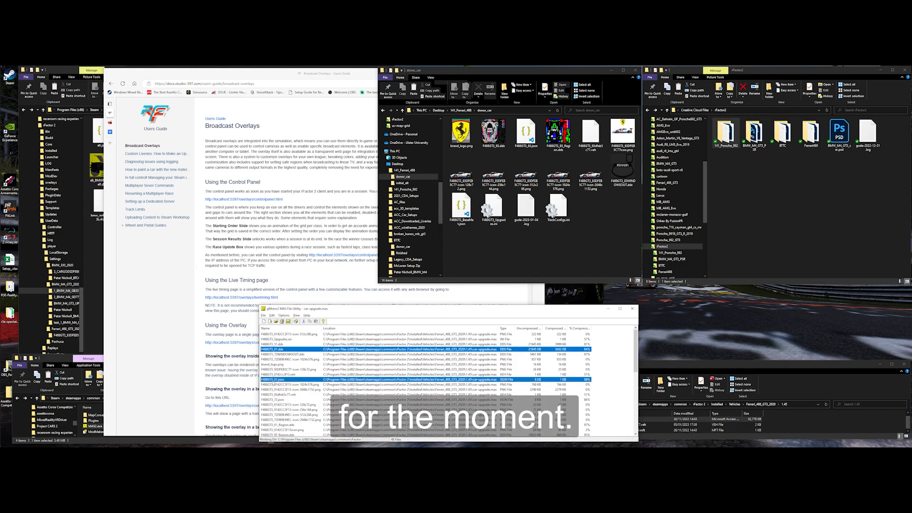
pyautogui.keyDown('ctrl'); pyautogui.click(270, 425); pyautogui.keyUp('ctrl')
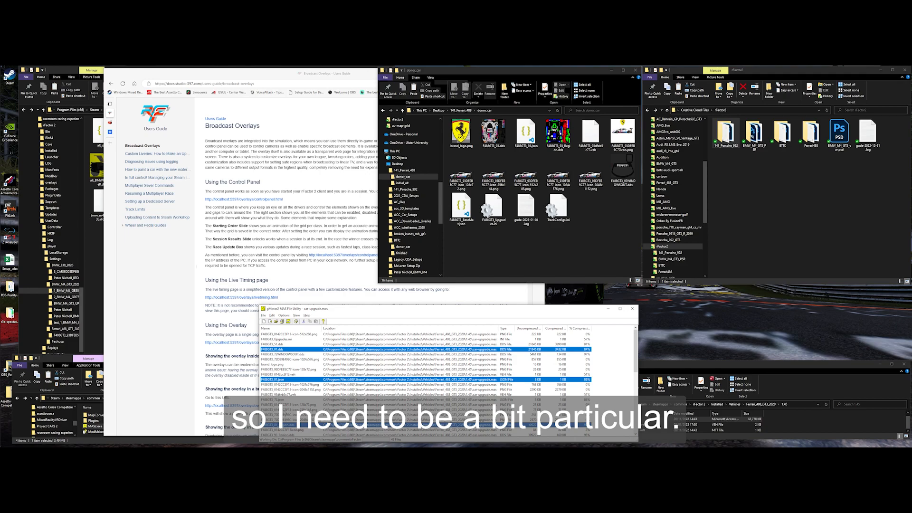
pyautogui.keyDown('ctrl'); pyautogui.click(271, 340); pyautogui.keyUp('ctrl')
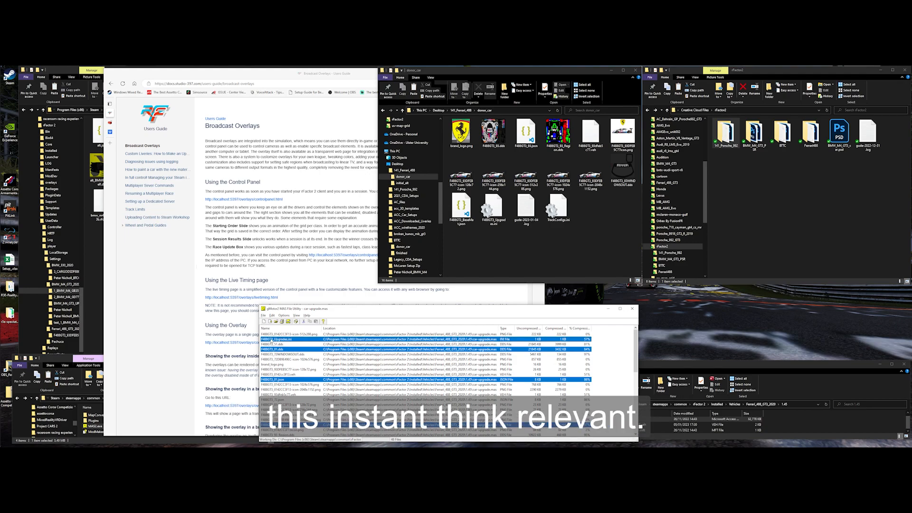
pyautogui.rightClick(272, 340)
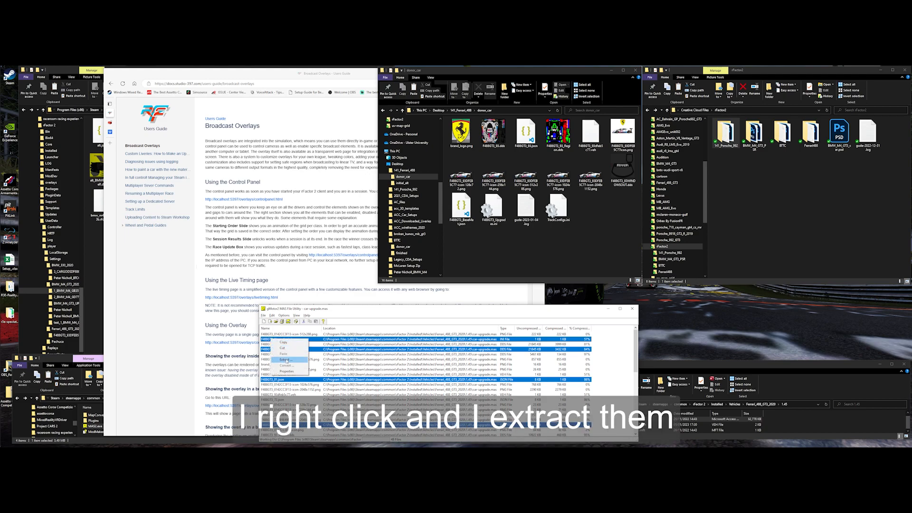
pyautogui.click(486, 257)
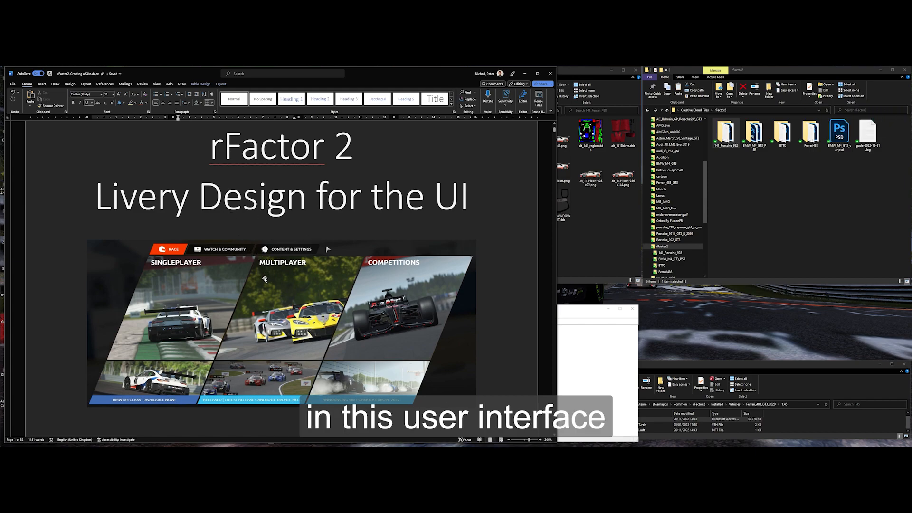
# Examine the table of contents of the rFactor 2 livery design document in Word
pyautogui.scroll(-2, 264, 277)
pyautogui.scroll(-5, 265, 277)
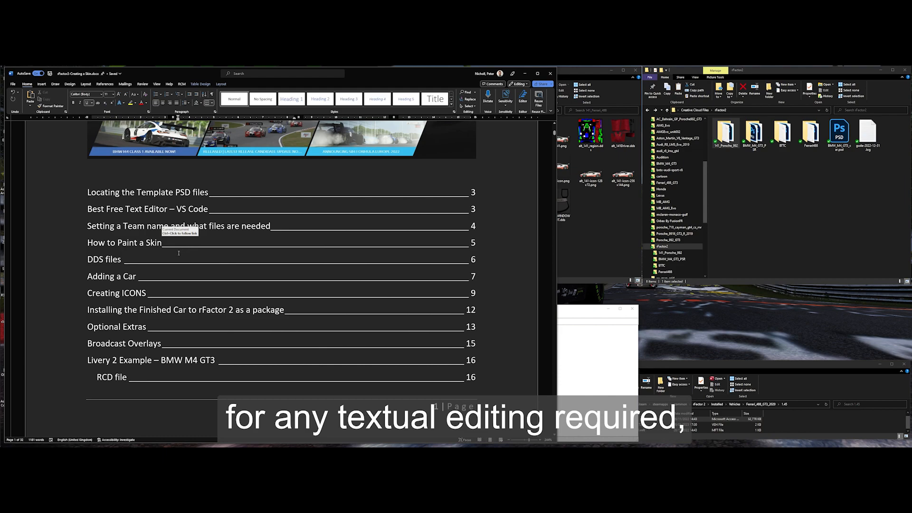
pyautogui.scroll(-1, 185, 243)
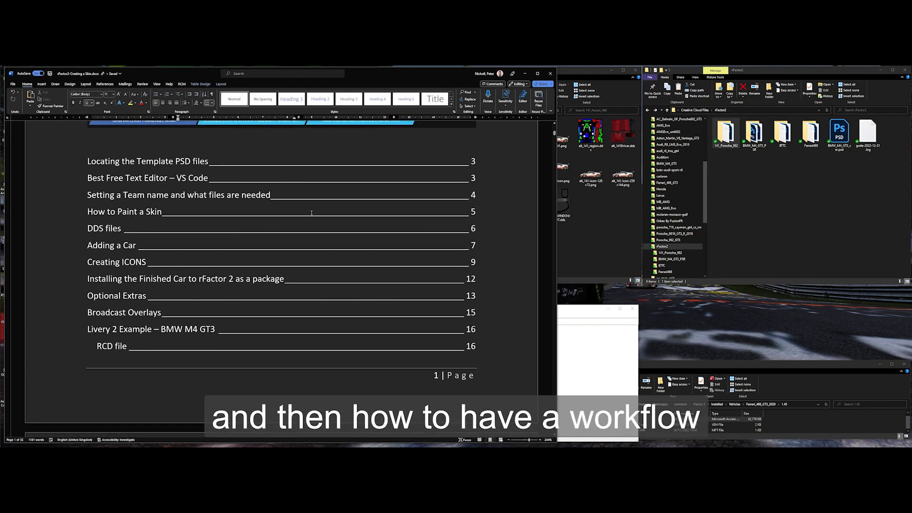
# Open the Ferrari488 source folder under rFactor2 and bring forward the desktop's 141_Ferrari_488 folder
pyautogui.click(782, 177)
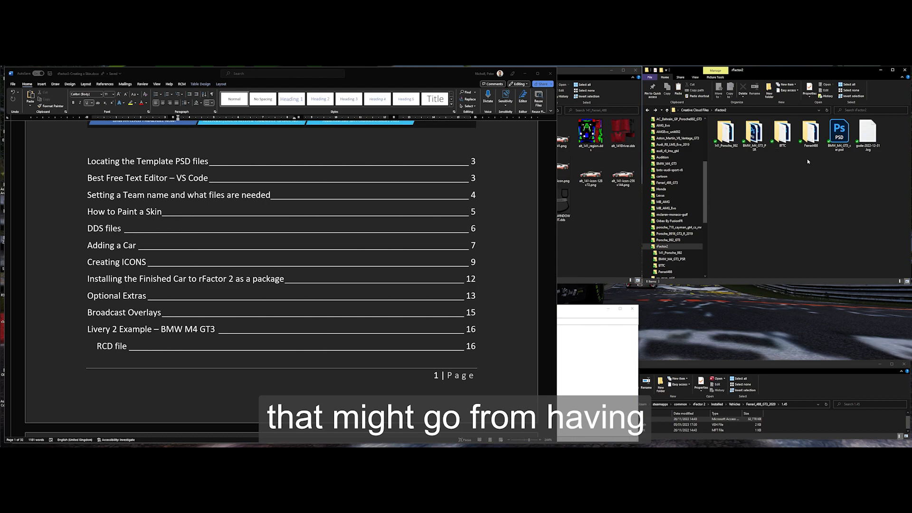
pyautogui.doubleClick(809, 135)
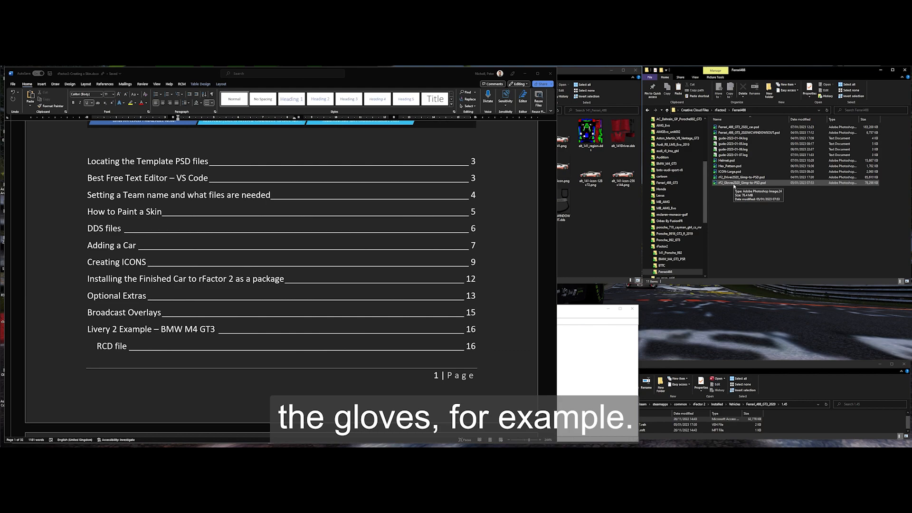
pyautogui.click(577, 72)
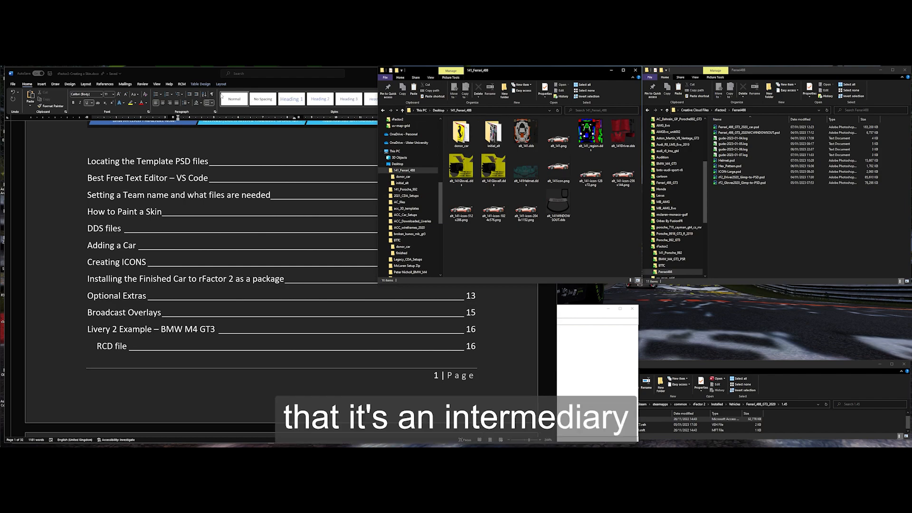
# Move the Word document window slightly and bring forward the BMW M4 GT3 livery folder in rFactor 2's player settings
pyautogui.click(192, 74)
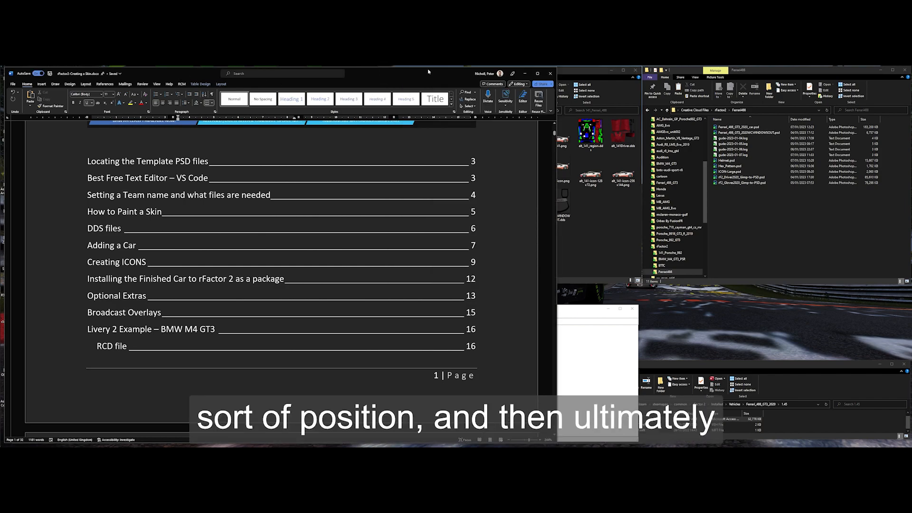
pyautogui.moveTo(463, 73); pyautogui.dragTo(466, 84)
pyautogui.click(327, 73)
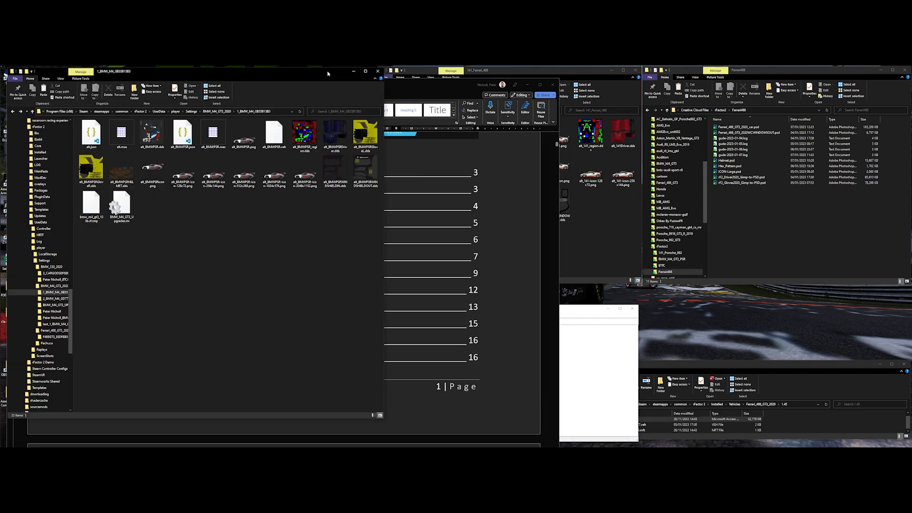
# Open the Ferrari_488_GT3_2020 car's skin folder in the player settings, and the donor_car folder inside the desktop's 141_Ferrari_488 folder
pyautogui.click(190, 111)
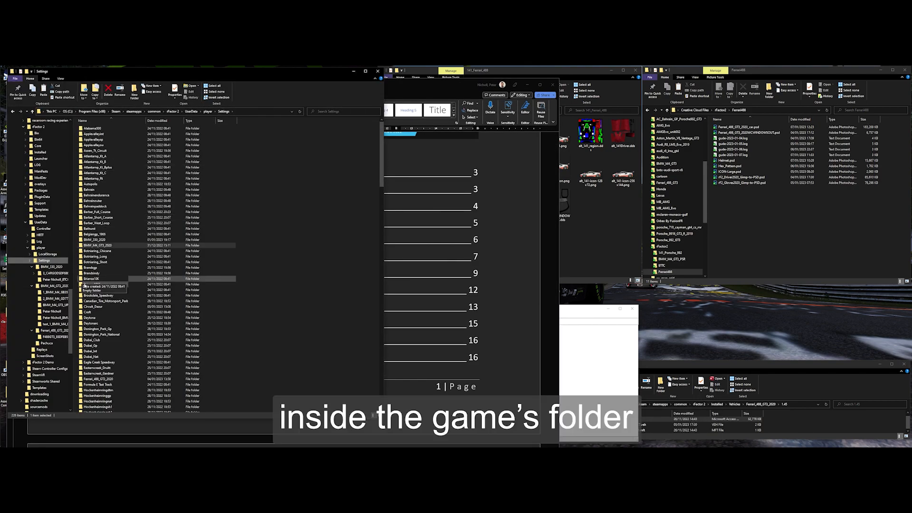
pyautogui.scroll(-4, 87, 313)
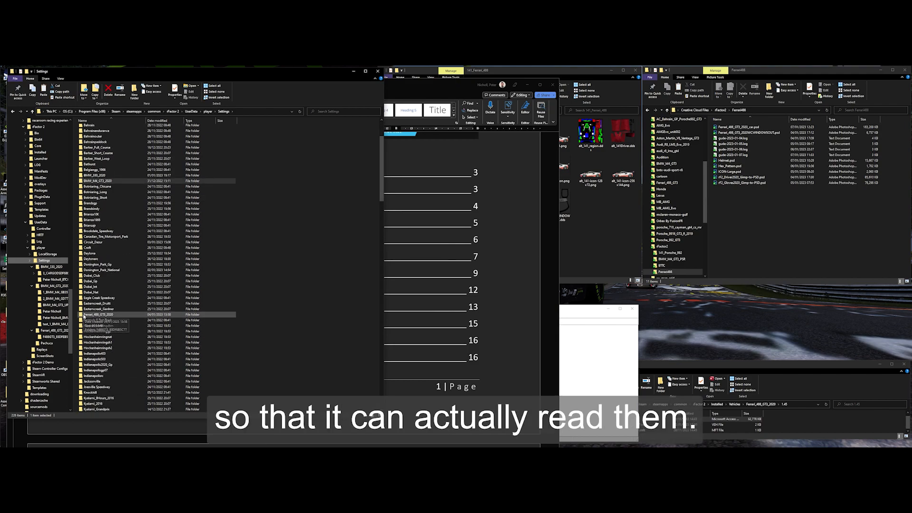
pyautogui.doubleClick(84, 315)
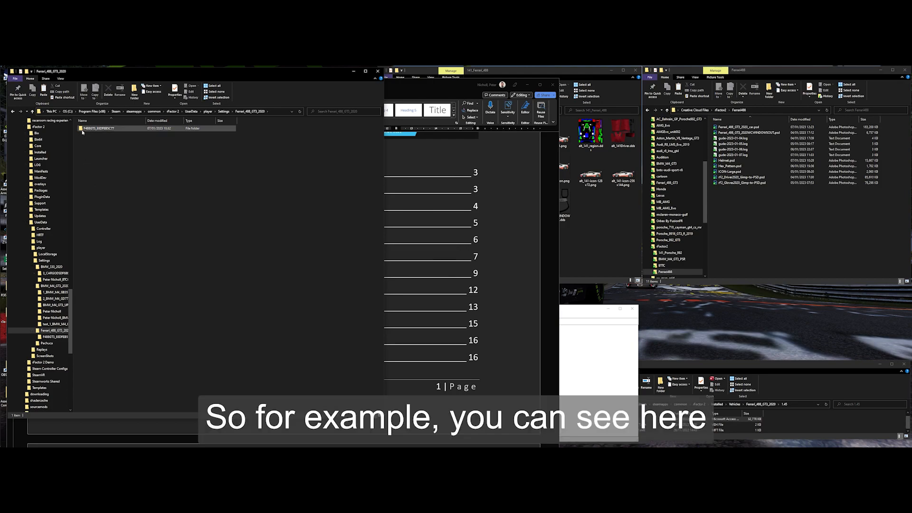
pyautogui.doubleClick(82, 132)
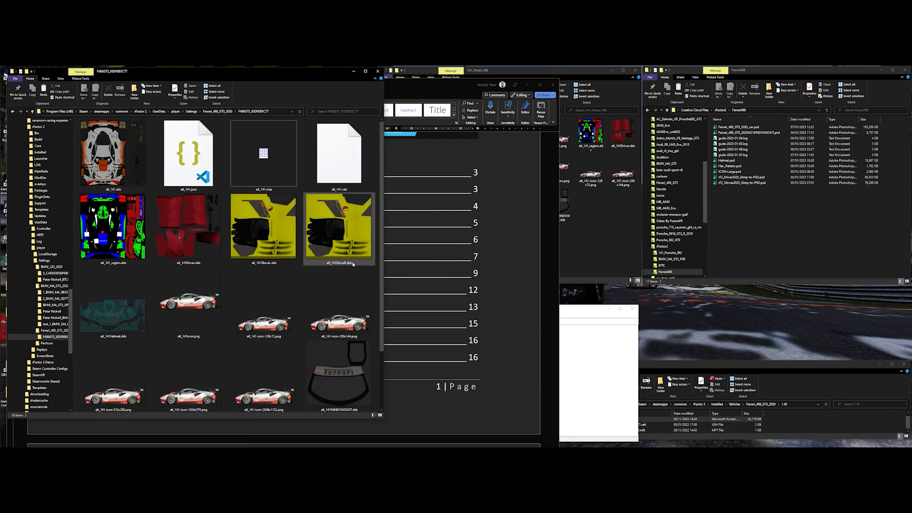
pyautogui.click(520, 71)
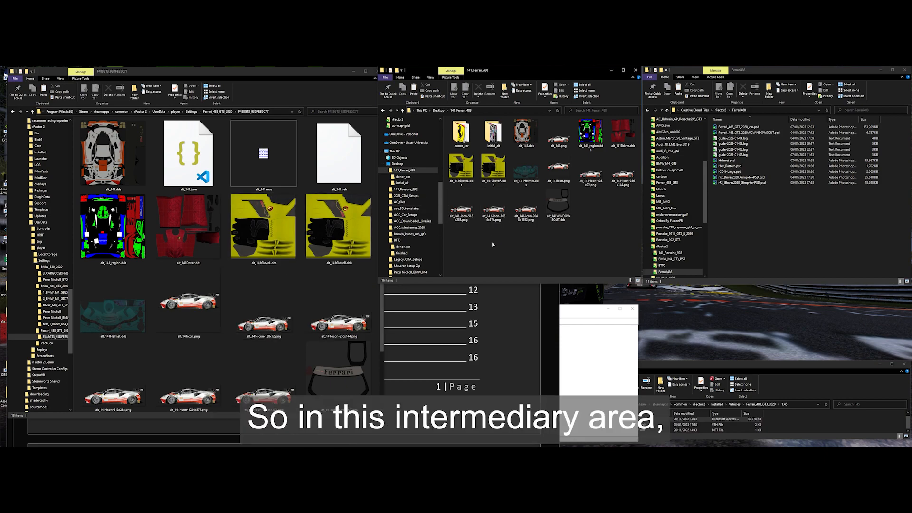
pyautogui.doubleClick(461, 133)
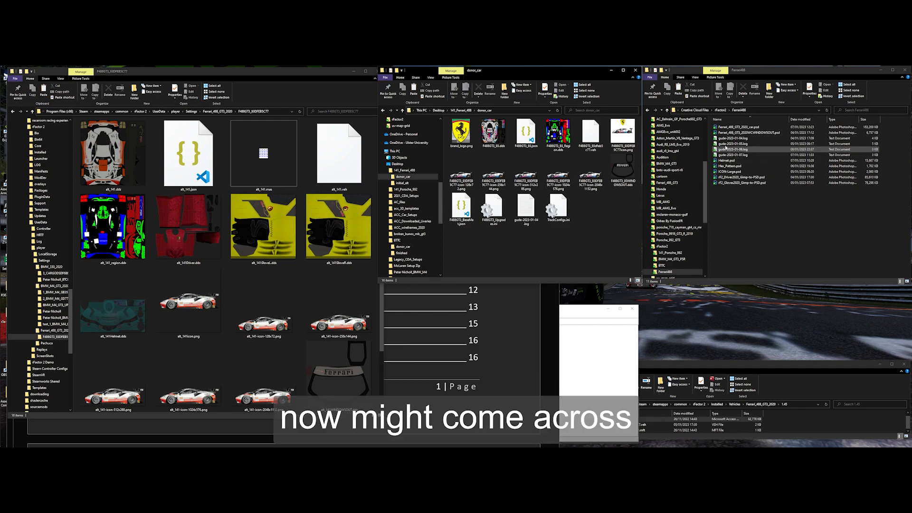
# Open Ferrari_488_GT3_2020_car.psd in Photoshop and examine its layers and channels
pyautogui.click(716, 127)
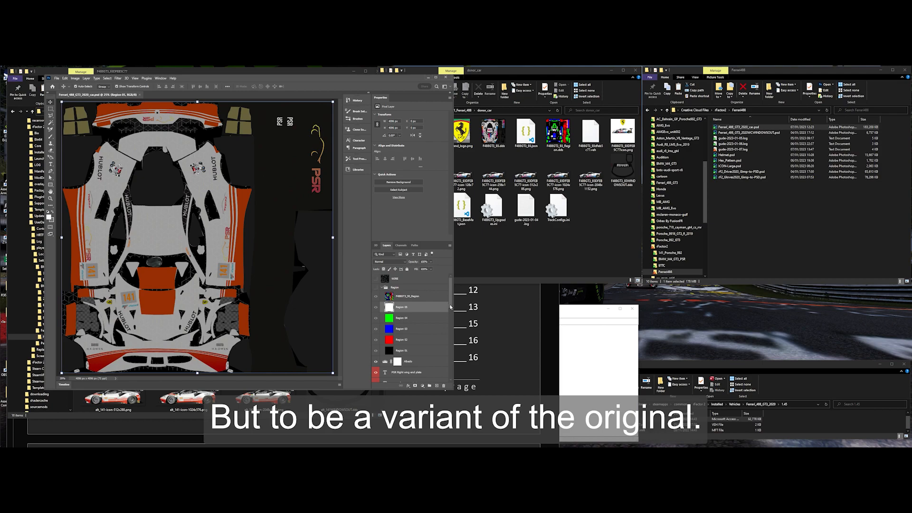
pyautogui.moveTo(450, 306); pyautogui.dragTo(451, 377)
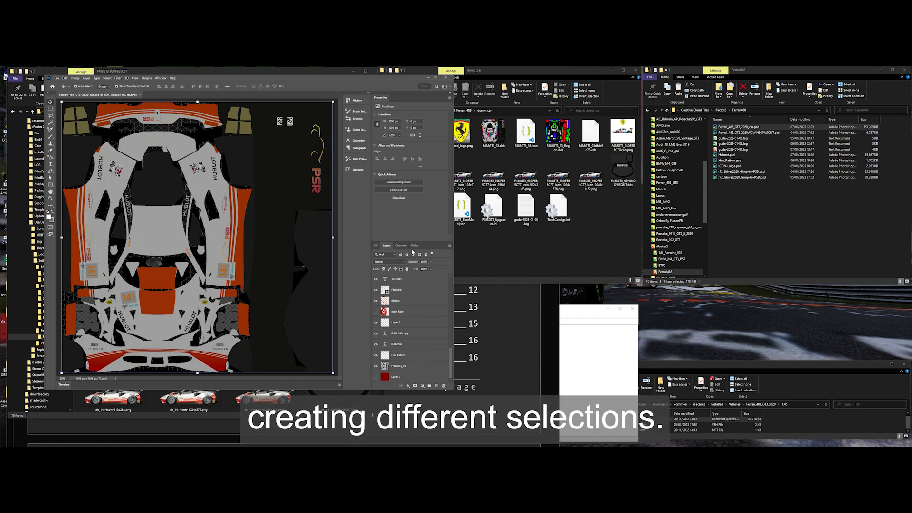
pyautogui.click(400, 246)
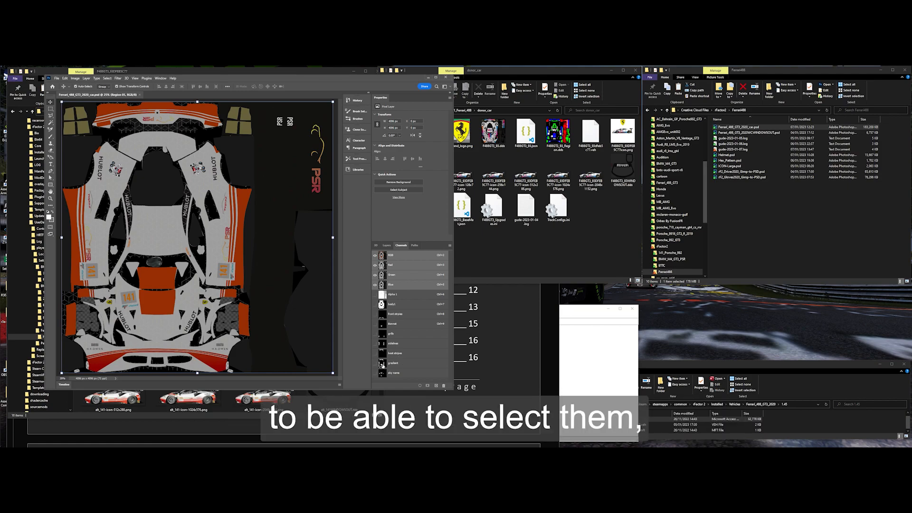
# View the gradient channel alone and over the RGB composite, and hide its overlay again
pyautogui.click(382, 364)
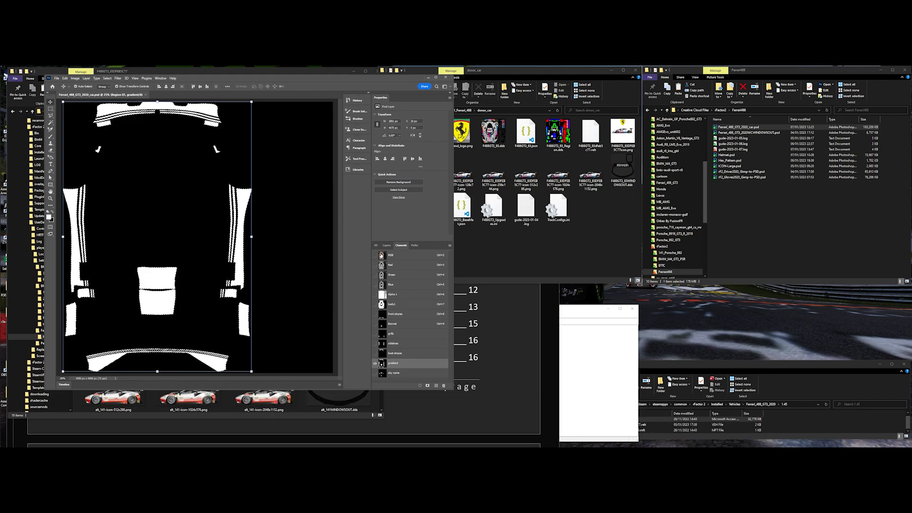
pyautogui.click(375, 255)
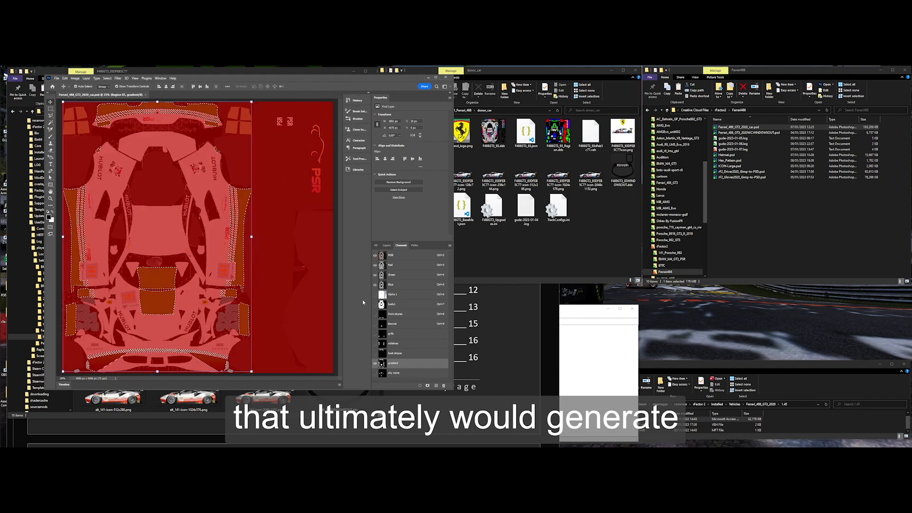
pyautogui.click(375, 363)
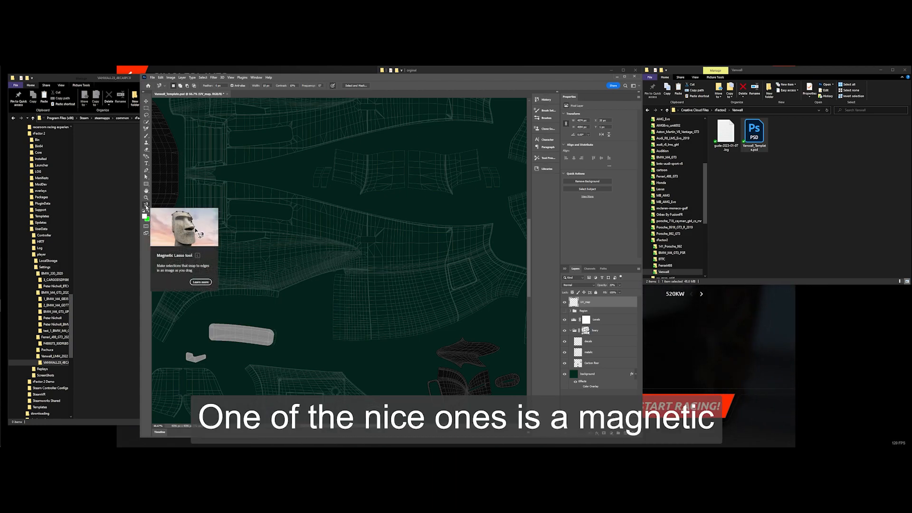
# Outline the large body panel's wireframe in the Vanwall template with the Magnetic Lasso and turn the selection into a Quick Mask
pyautogui.click(217, 180)
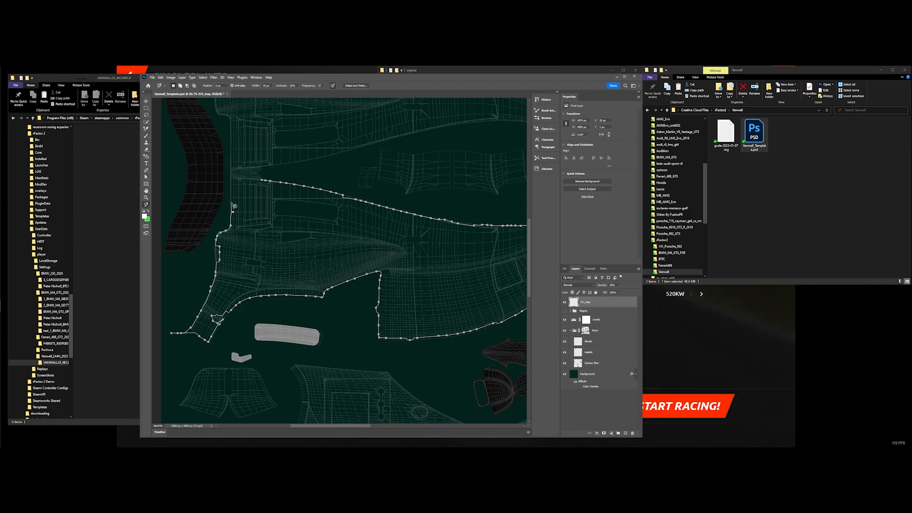
pyautogui.click(262, 181)
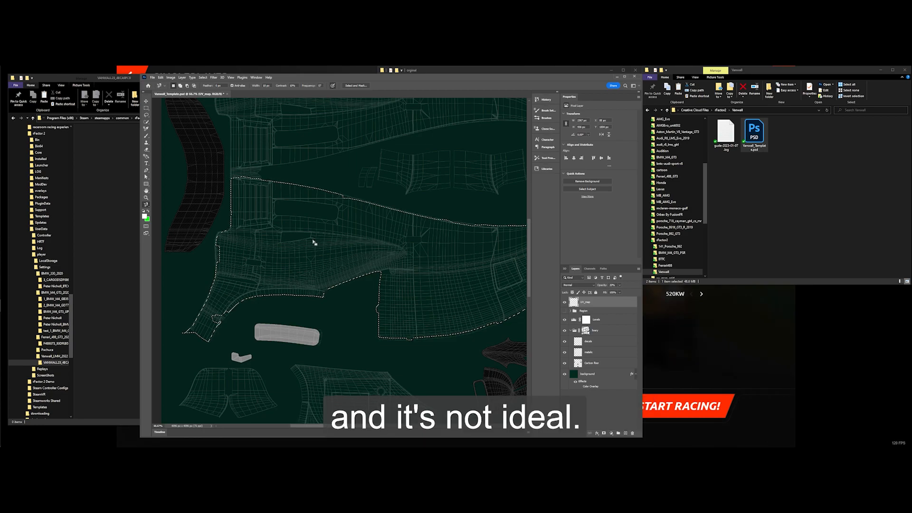
pyautogui.click(146, 227)
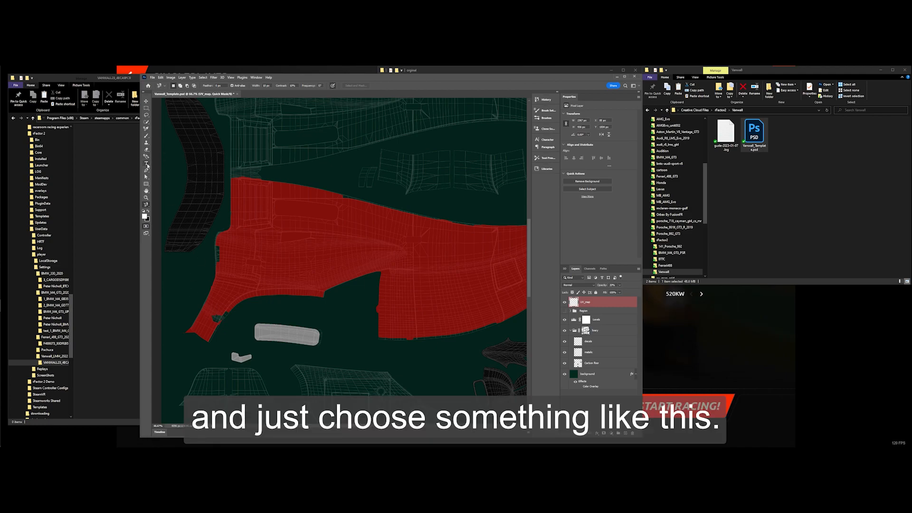
# Use the Eraser with swapped colours to extend the mask in straight strokes down the panel's inner vertical edge and along its bottom
pyautogui.click(146, 150)
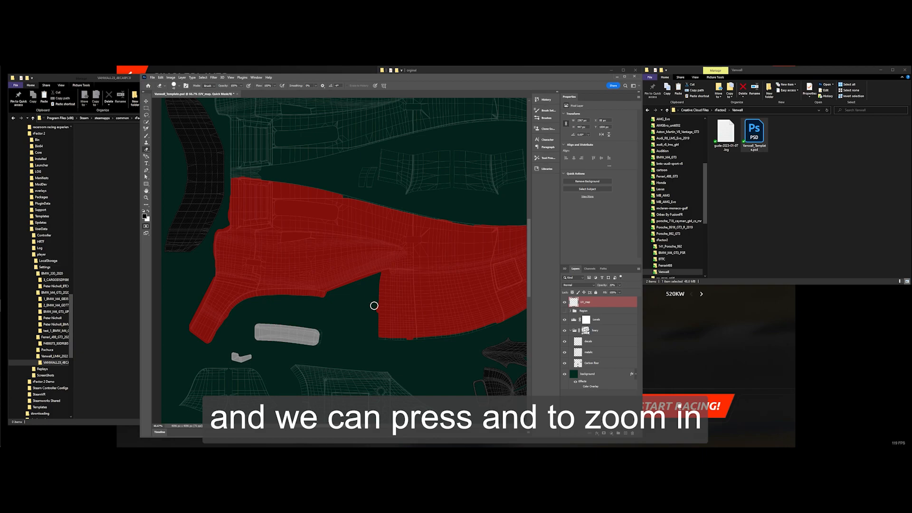
pyautogui.scroll(4, 374, 305)
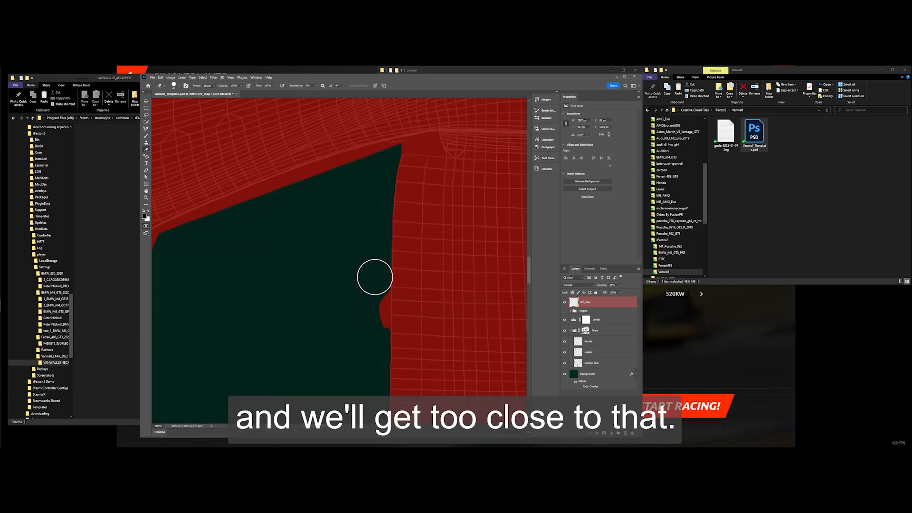
pyautogui.press('x')
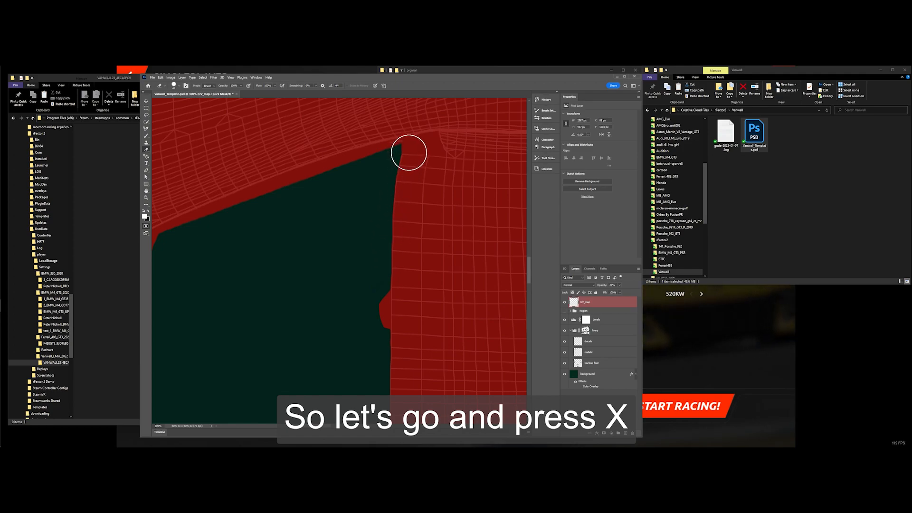
pyautogui.click(409, 153)
pyautogui.scroll(-2, 391, 394)
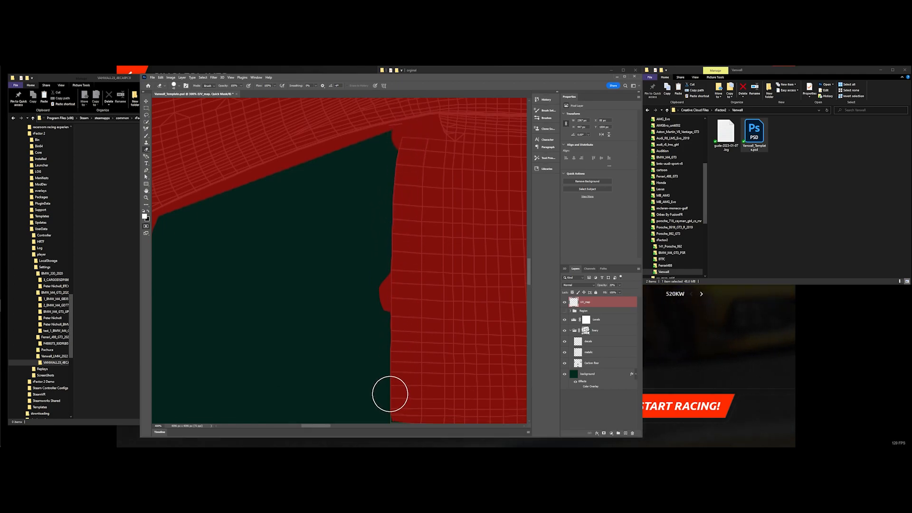
pyautogui.scroll(-2, 391, 397)
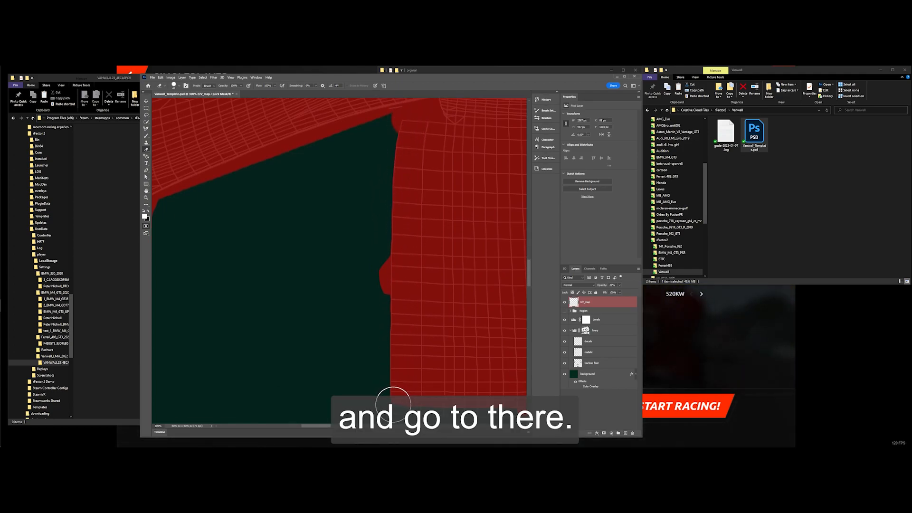
pyautogui.keyDown('shift'); pyautogui.click(392, 402); pyautogui.keyUp('shift')
pyautogui.scroll(-3, 392, 394)
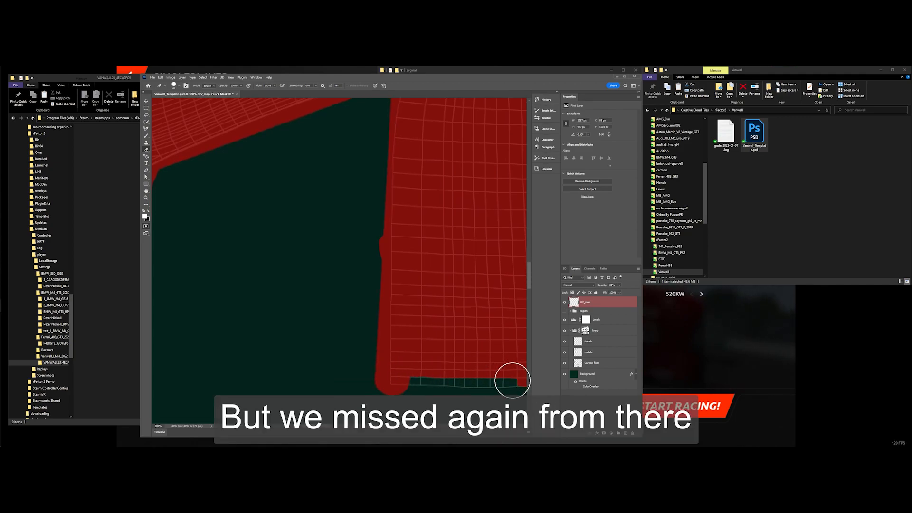
pyautogui.keyDown('shift'); pyautogui.click(508, 380); pyautogui.keyUp('shift')
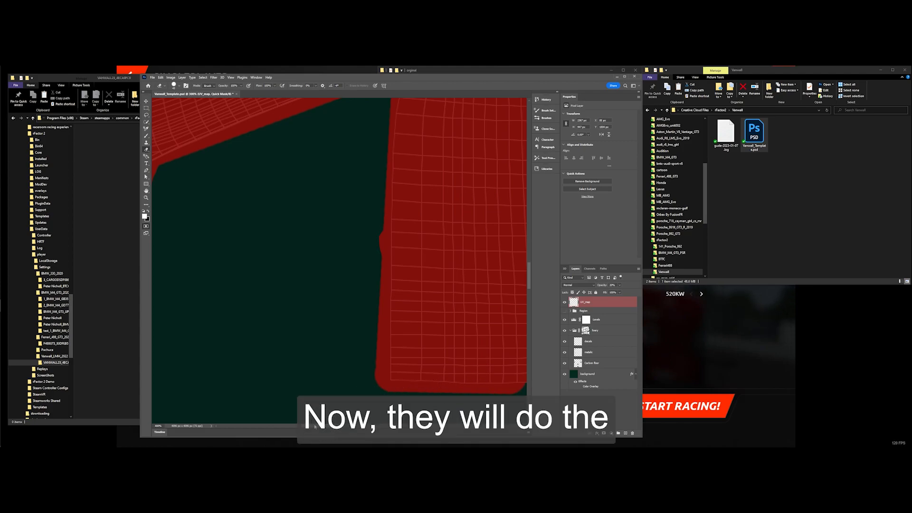
# Extend the mask in straight strokes over the uncovered gaps along the panel's curved lower edge, undoing the stray dab below it
pyautogui.moveTo(321, 426)
pyautogui.mouseDown()
pyautogui.moveTo(347, 426)
pyautogui.moveTo(339, 426)
pyautogui.mouseUp()
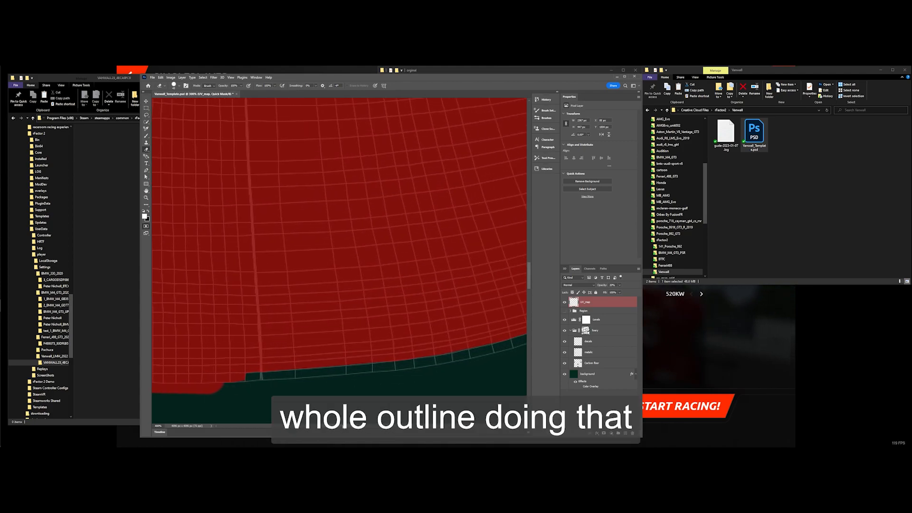
pyautogui.click(228, 377)
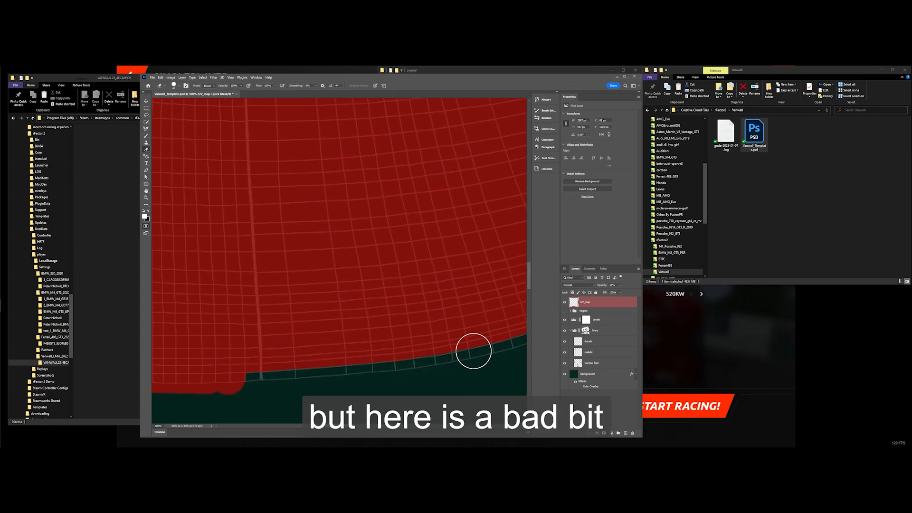
pyautogui.keyDown('shift'); pyautogui.click(470, 352); pyautogui.keyUp('shift')
pyautogui.click(470, 352)
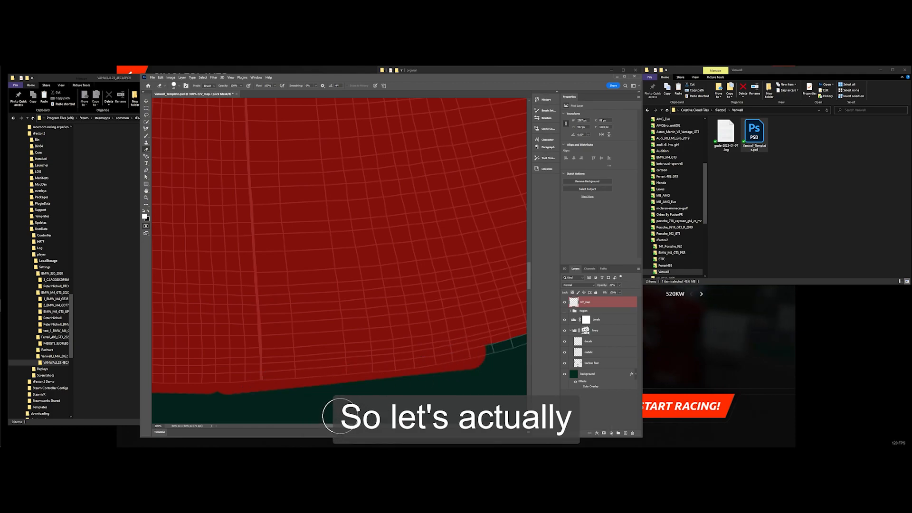
pyautogui.click(340, 423)
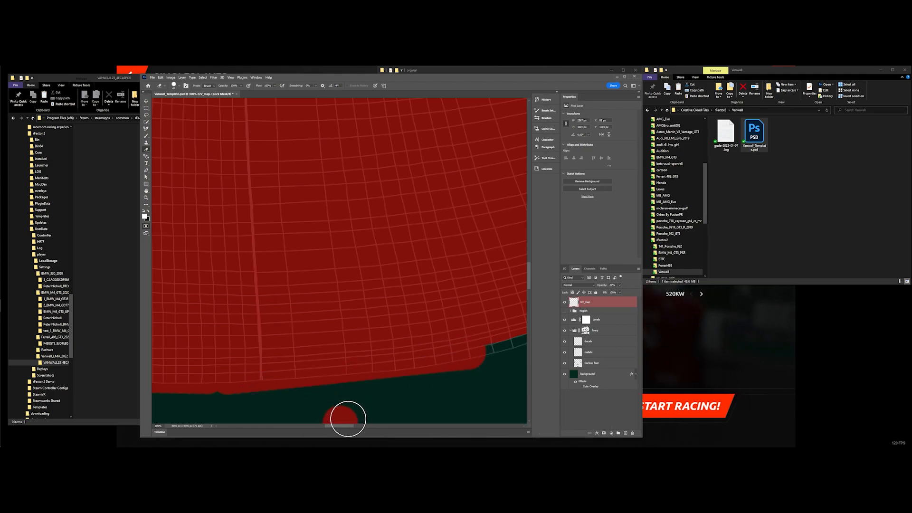
pyautogui.hotkey('ctrl', 'z')
pyautogui.moveTo(338, 426); pyautogui.dragTo(353, 422)
pyautogui.click(295, 352)
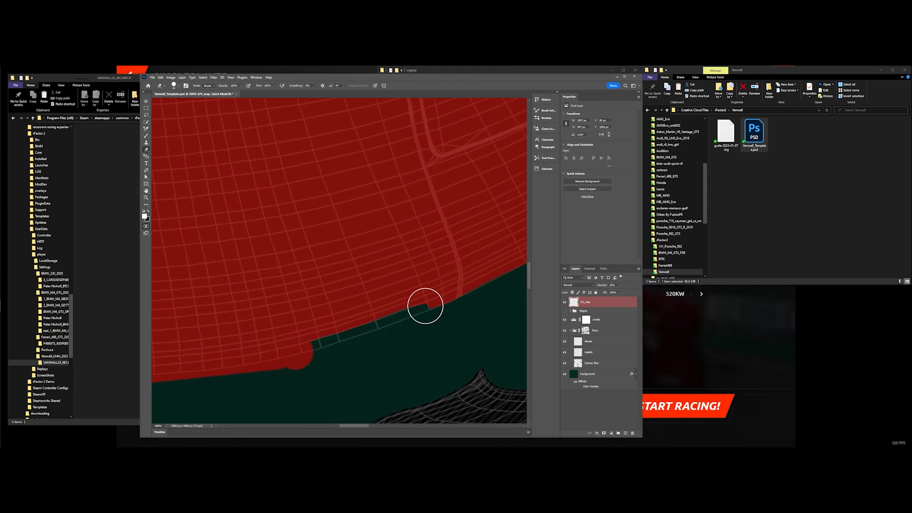
pyautogui.keyDown('shift'); pyautogui.click(425, 305); pyautogui.keyUp('shift')
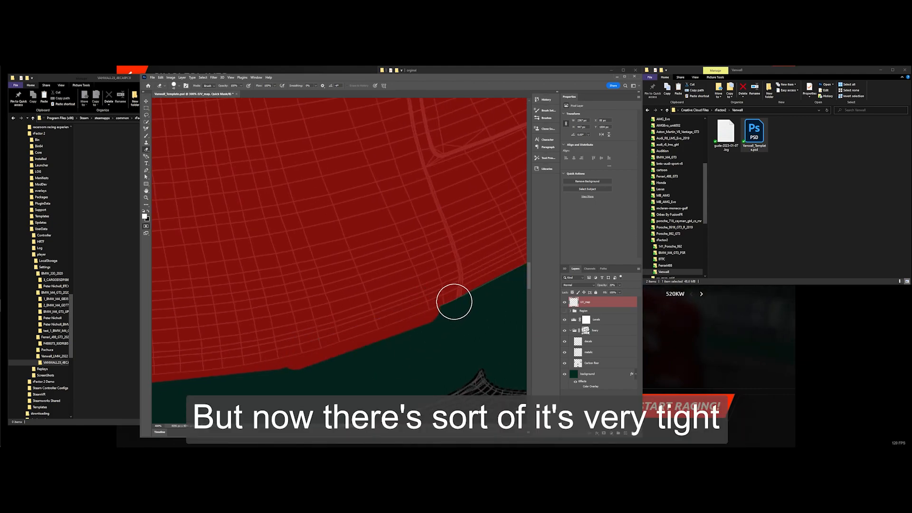
# Paint the mask freehand over the remaining gap in the panel's lower edge and around its lower-right corner
pyautogui.scroll(-1, 400, 357)
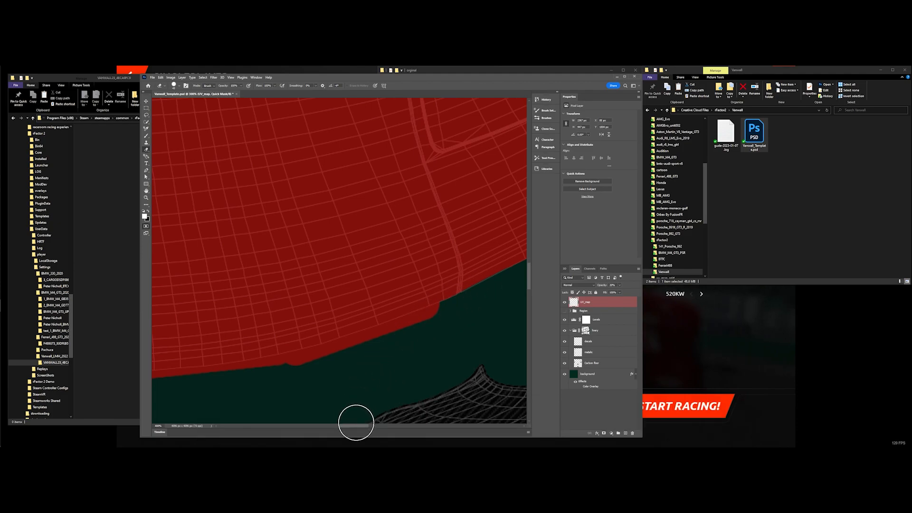
pyautogui.moveTo(358, 425); pyautogui.dragTo(376, 426)
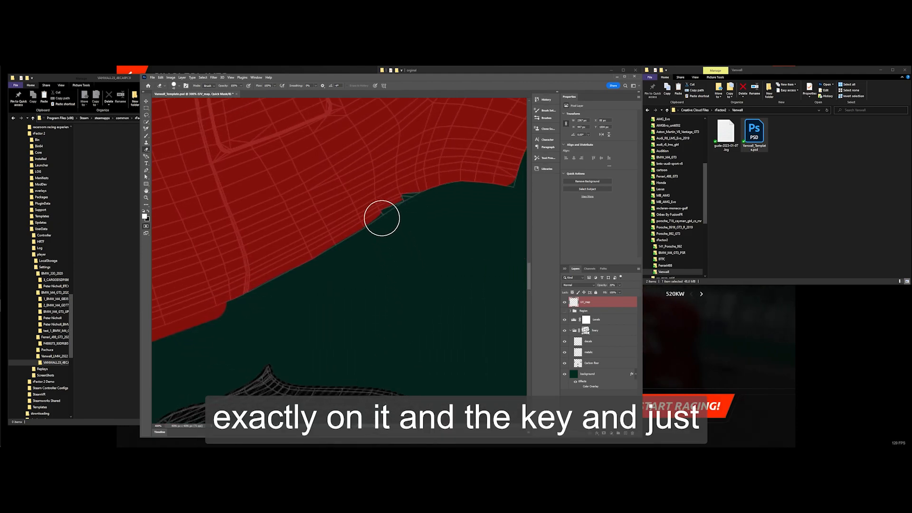
pyautogui.moveTo(367, 208)
pyautogui.mouseDown()
pyautogui.moveTo(417, 178)
pyautogui.moveTo(426, 191)
pyautogui.moveTo(503, 171)
pyautogui.mouseUp()
pyautogui.scroll(-2, 361, 313)
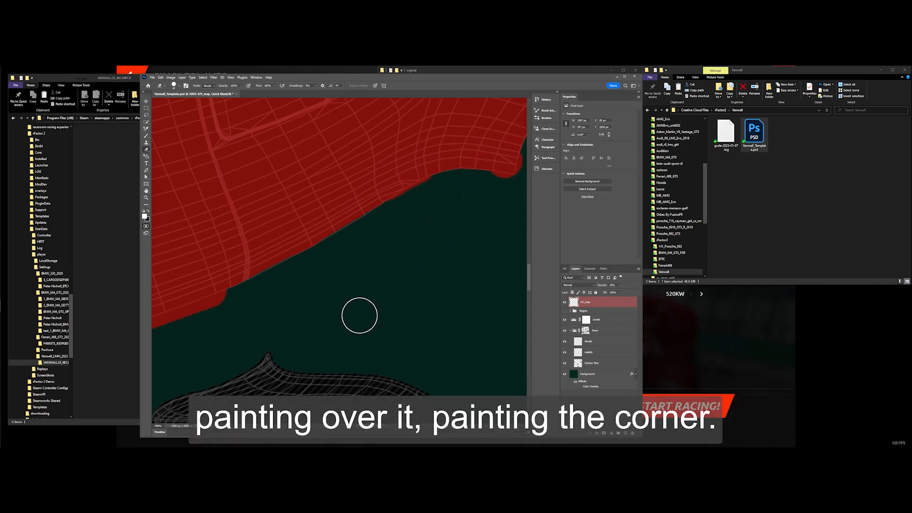
pyautogui.hscroll(8, 361, 408)
pyautogui.scroll(2, 399, 361)
pyautogui.scroll(9, 403, 336)
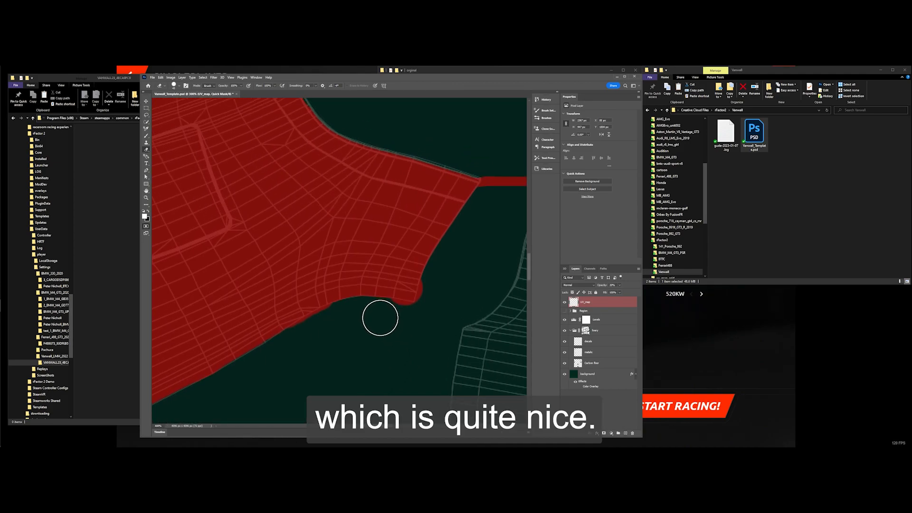
# Paint a mask dab beside the panel's lower-right corner and remove it with the swapped colour
pyautogui.rightClick(380, 316)
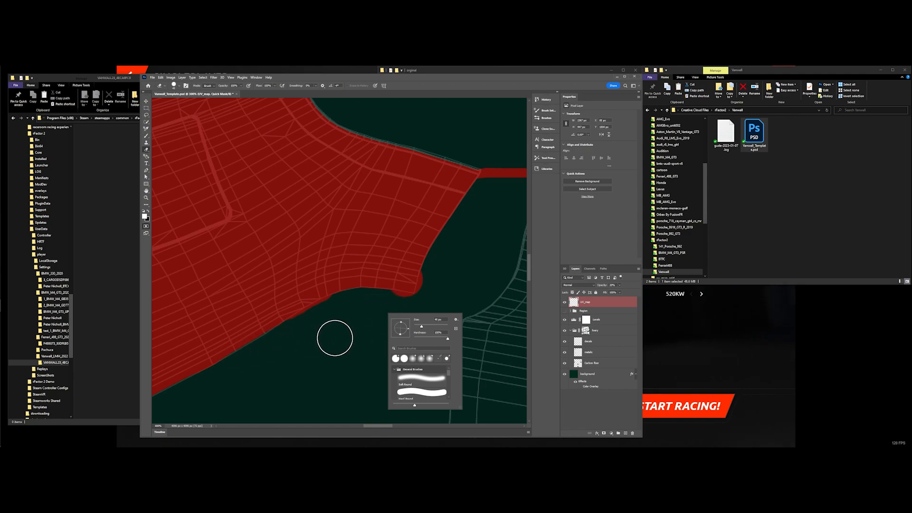
pyautogui.click(438, 285)
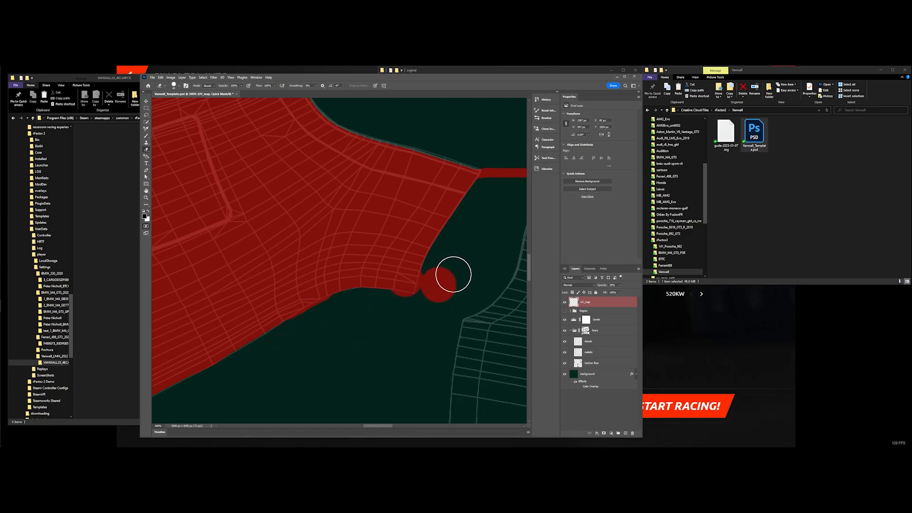
pyautogui.moveTo(453, 274)
pyautogui.mouseDown()
pyautogui.moveTo(433, 300)
pyautogui.moveTo(442, 279)
pyautogui.mouseUp()
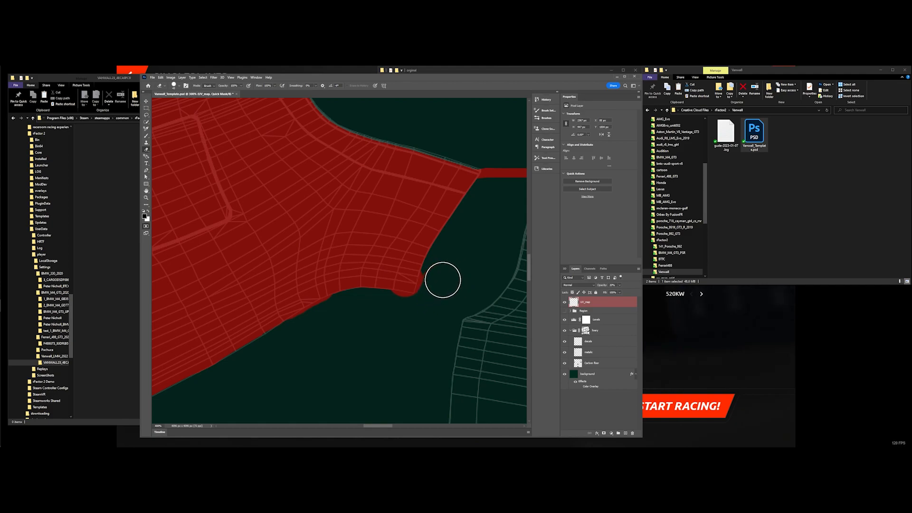
# Erase the surplus mask strip extending beyond the panel's pointed right-hand corner, trimming it back to the corner
pyautogui.moveTo(502, 182); pyautogui.dragTo(513, 163)
pyautogui.scroll(-2, 502, 207)
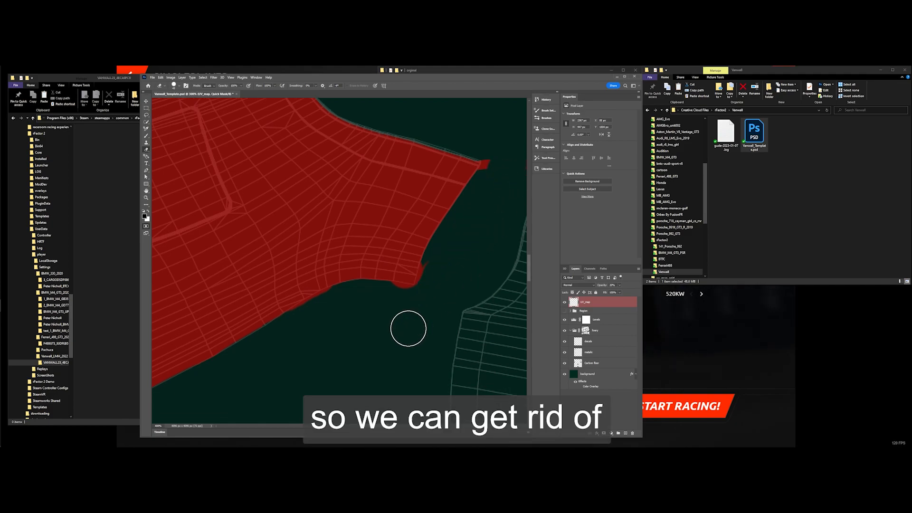
pyautogui.moveTo(381, 426); pyautogui.dragTo(385, 426)
pyautogui.moveTo(459, 165); pyautogui.dragTo(477, 163)
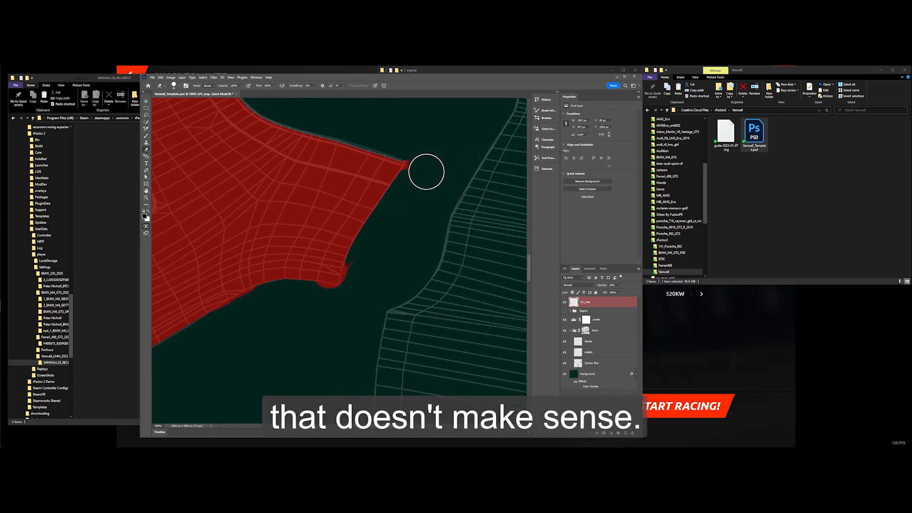
pyautogui.scroll(2, 386, 276)
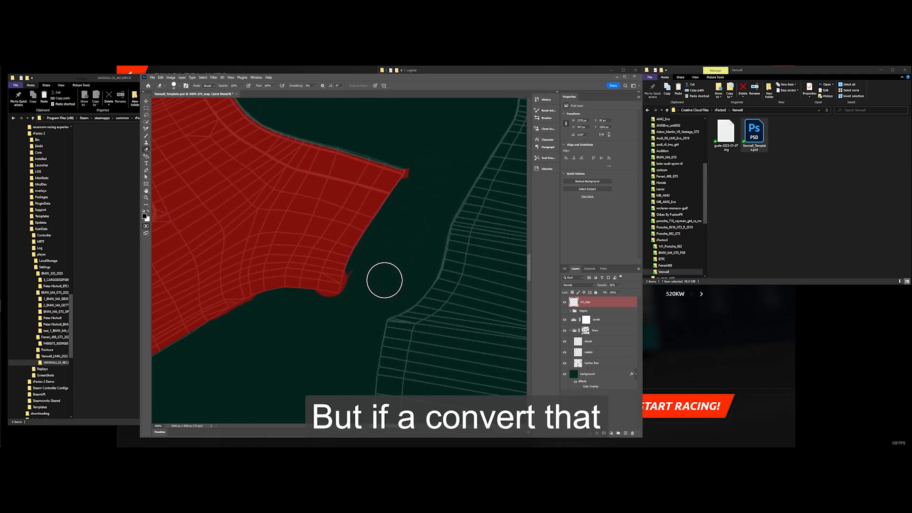
# Convert the Quick Mask back to a selection and expand the panel selection by 10 pixels
pyautogui.click(145, 226)
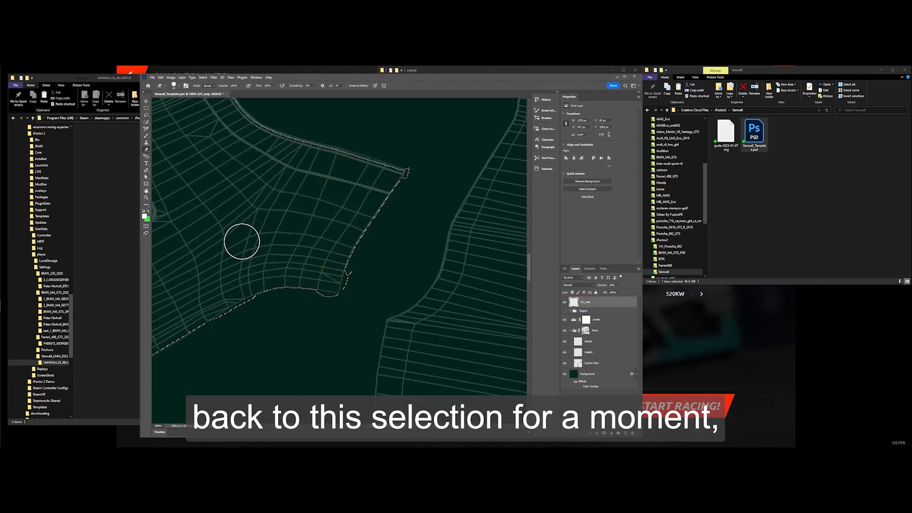
pyautogui.scroll(5, 336, 228)
pyautogui.scroll(2, 328, 238)
pyautogui.scroll(-2, 323, 242)
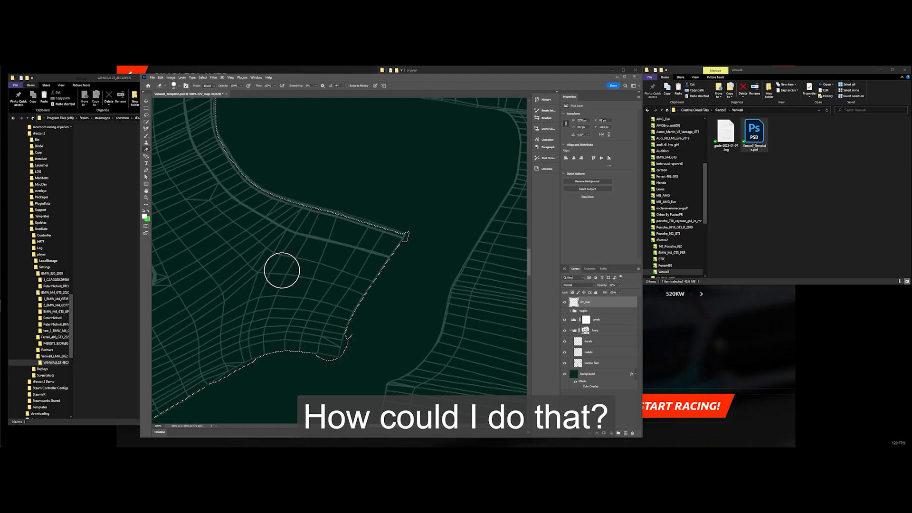
pyautogui.click(200, 78)
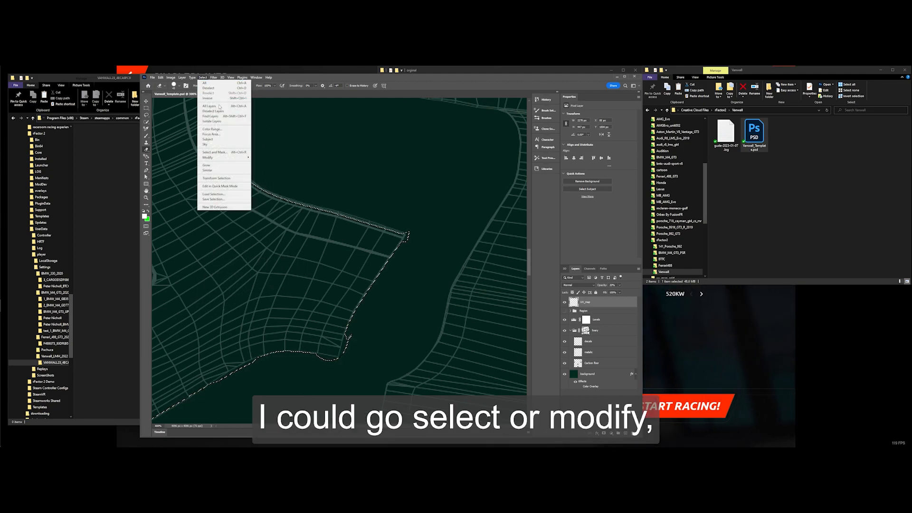
pyautogui.moveTo(240, 158)
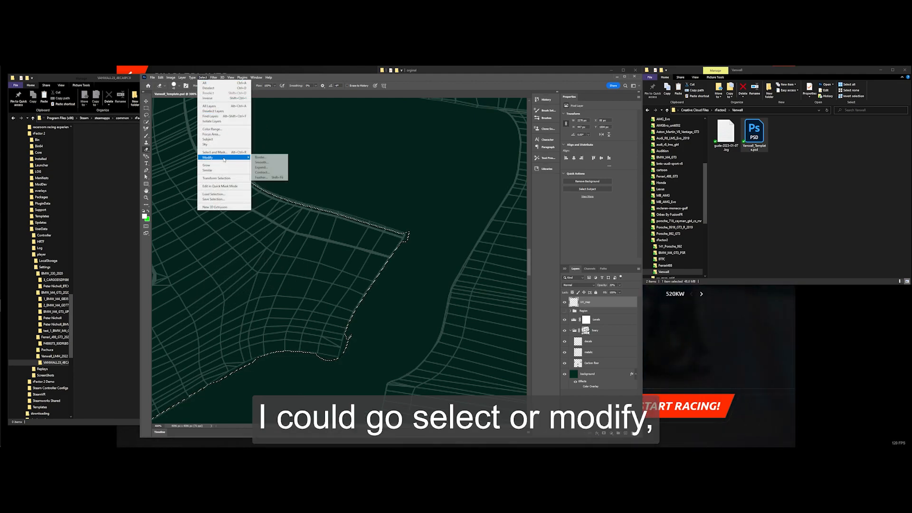
pyautogui.click(261, 167)
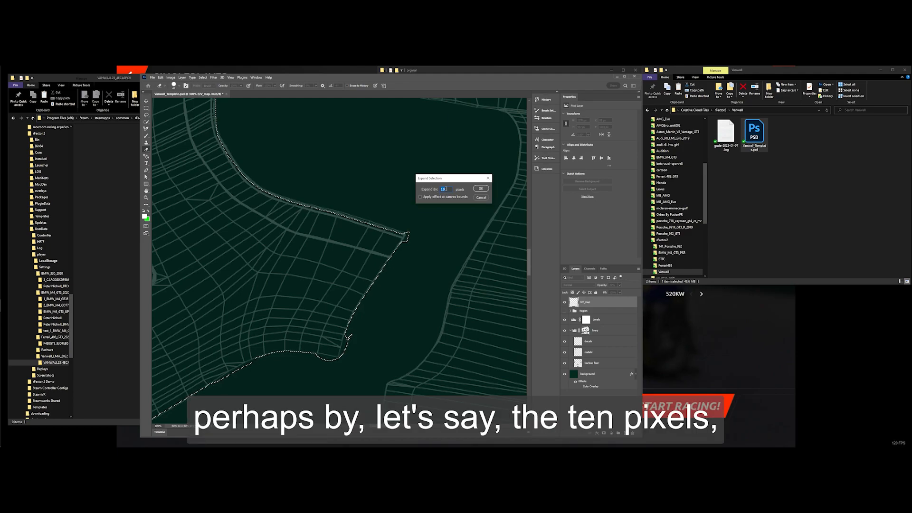
pyautogui.click(480, 188)
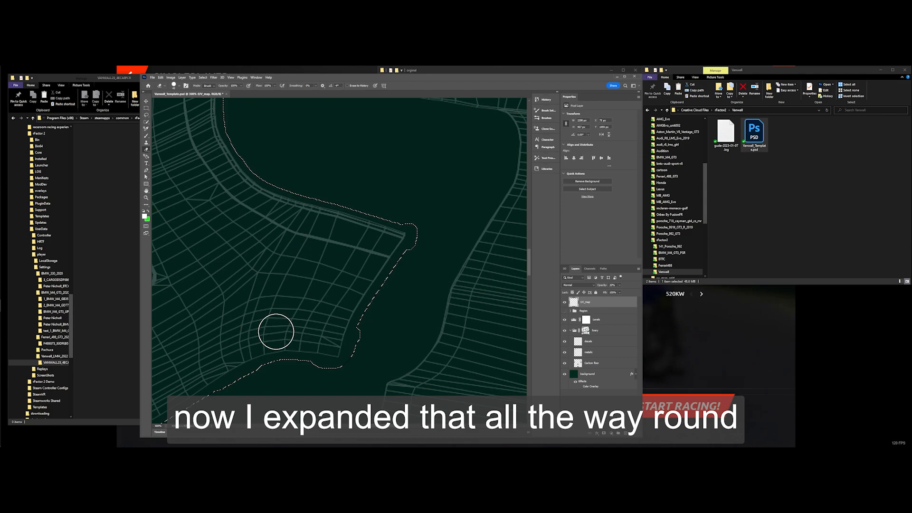
# Return to Quick Mask mode and paint mask over the uncovered upper-right corner of the panel
pyautogui.moveTo(382, 426); pyautogui.dragTo(373, 426)
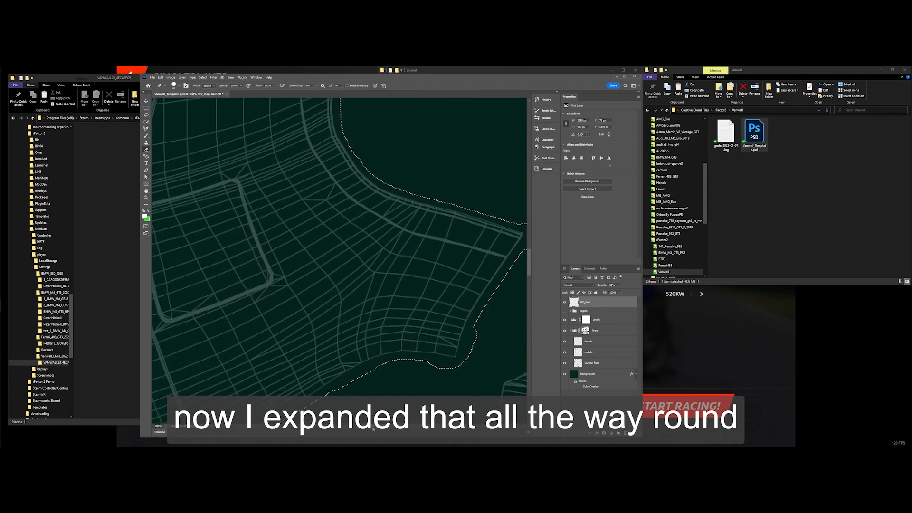
pyautogui.scroll(5, 372, 382)
pyautogui.scroll(1, 375, 371)
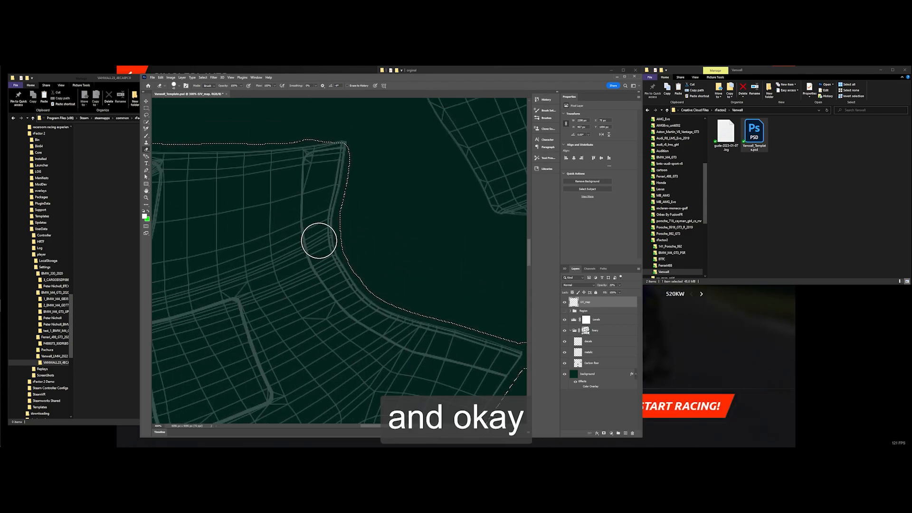
pyautogui.click(146, 227)
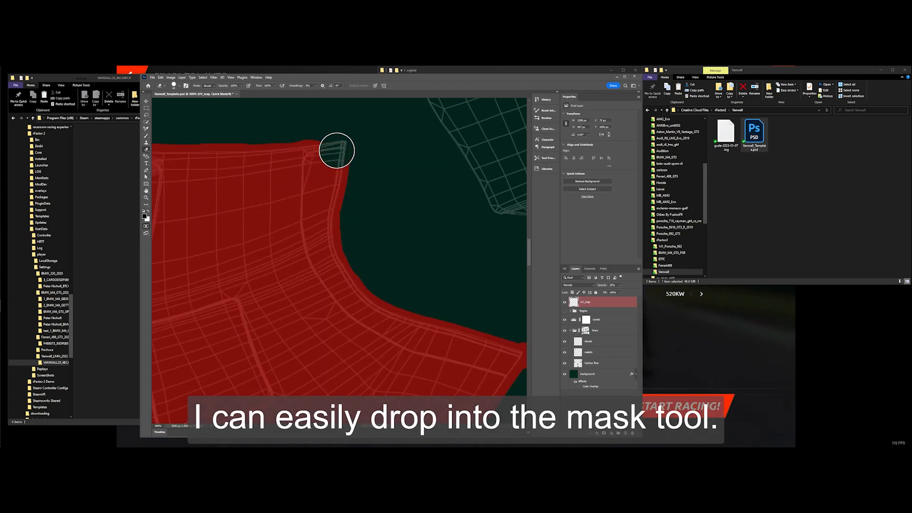
pyautogui.click(337, 150)
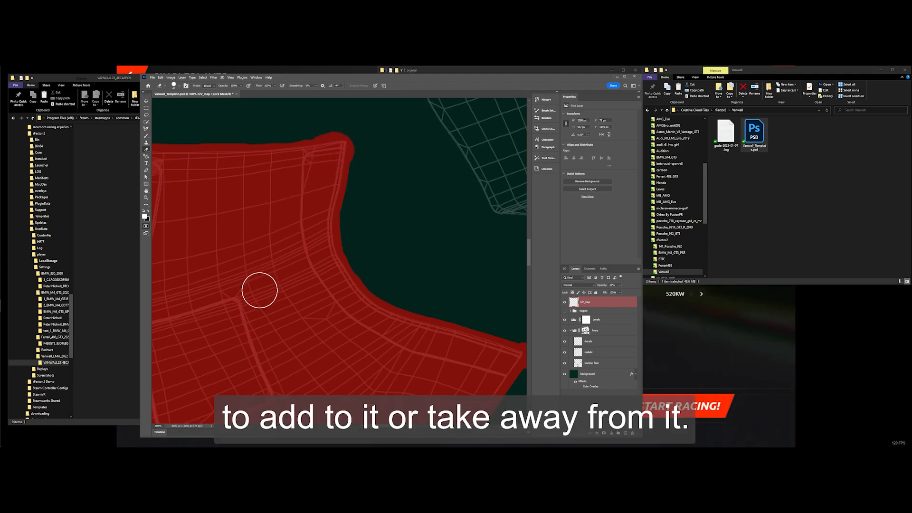
# Follow the panel's long upper edge and add small mask dabs where the outline is not fully covered
pyautogui.moveTo(373, 426); pyautogui.dragTo(354, 426)
pyautogui.click(290, 152)
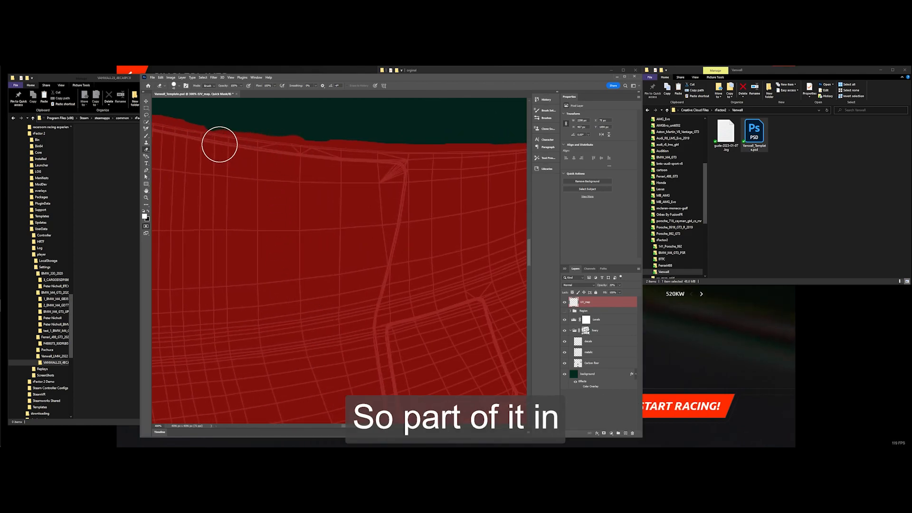
pyautogui.moveTo(352, 427); pyautogui.dragTo(325, 426)
pyautogui.scroll(2, 328, 361)
pyautogui.scroll(3, 328, 337)
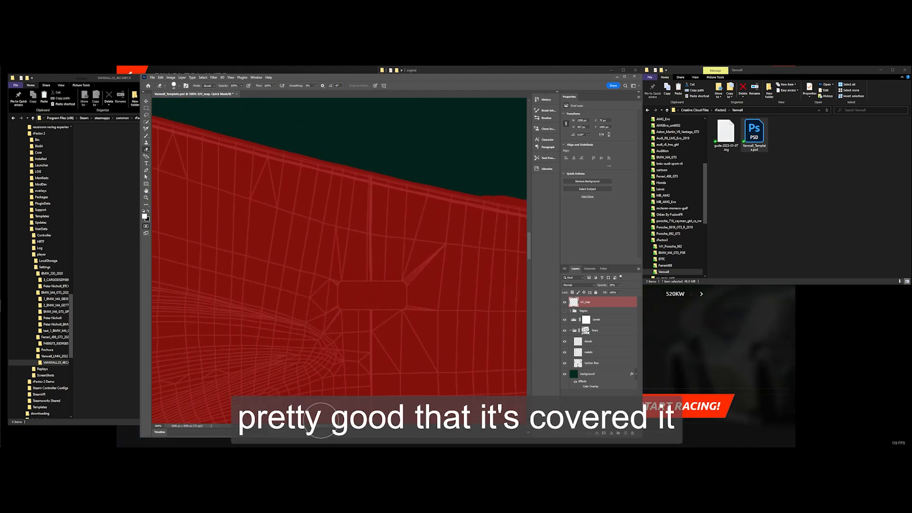
pyautogui.hscroll(-1, 323, 415)
pyautogui.moveTo(325, 425); pyautogui.dragTo(298, 425)
pyautogui.scroll(2, 313, 340)
pyautogui.moveTo(481, 168)
pyautogui.mouseDown()
pyautogui.moveTo(493, 171)
pyautogui.moveTo(485, 171)
pyautogui.mouseUp()
# Swap the colours and remove the mask that spills onto the neighbouring panel above the upper-left edge
pyautogui.moveTo(300, 426); pyautogui.dragTo(289, 426)
pyautogui.scroll(2, 291, 379)
pyautogui.scroll(-1, 327, 340)
pyautogui.press('x')
pyautogui.moveTo(174, 118); pyautogui.dragTo(226, 122)
pyautogui.moveTo(254, 125); pyautogui.dragTo(293, 130)
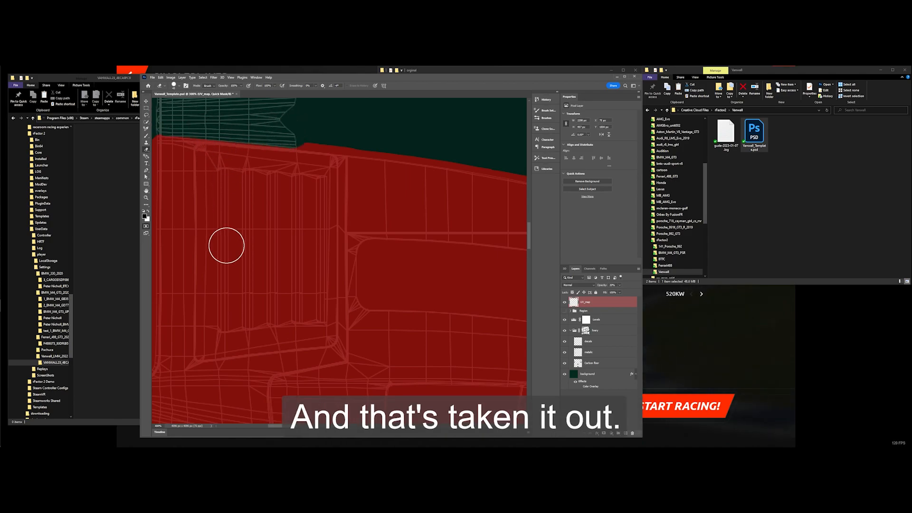
# Check the panel's left outline, zoom out to the whole masked panel and convert the Quick Mask to a selection
pyautogui.moveTo(285, 427); pyautogui.dragTo(280, 428)
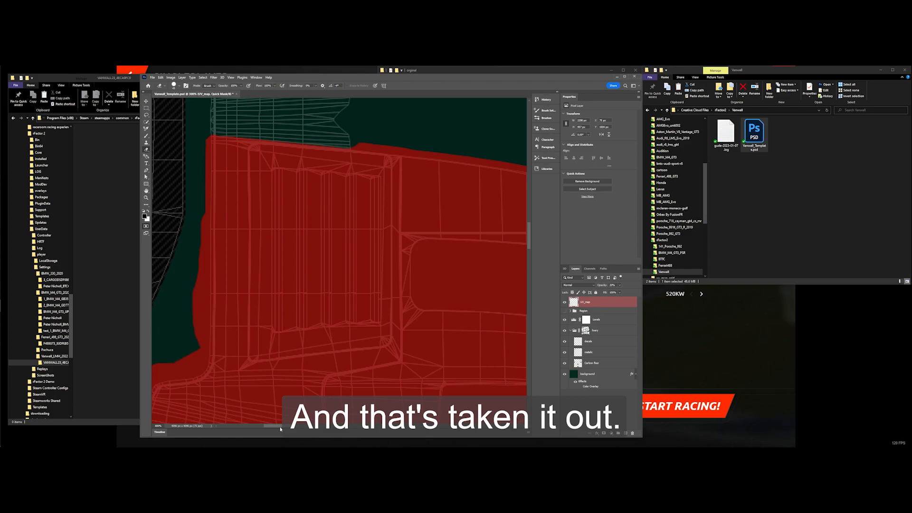
pyautogui.scroll(-2, 284, 418)
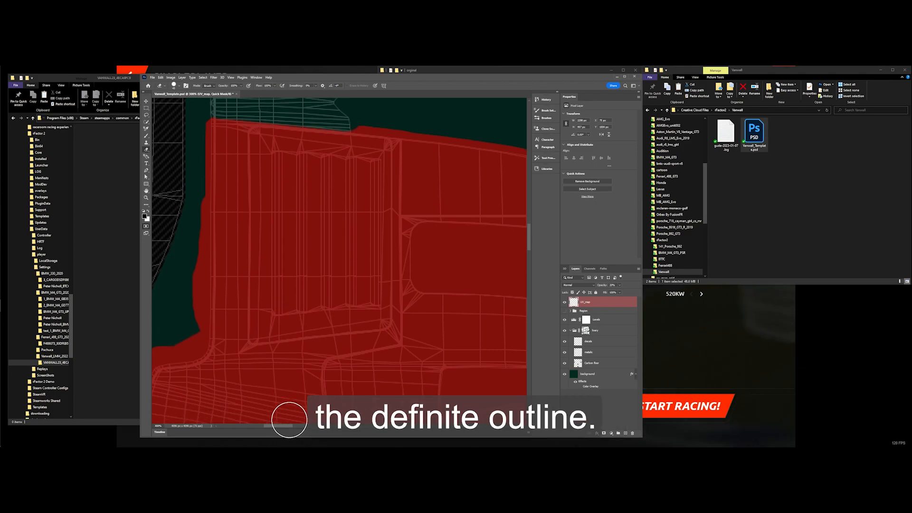
pyautogui.press('z')
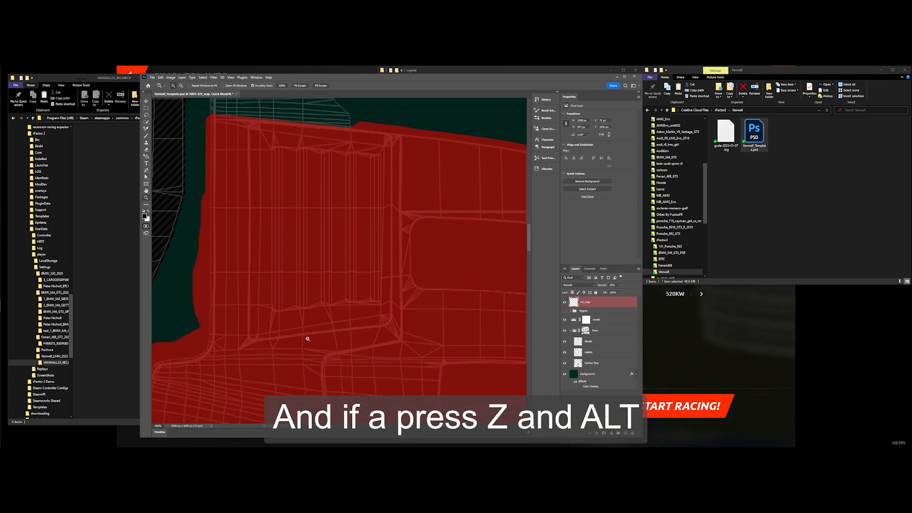
pyautogui.keyDown('alt'); pyautogui.click(358, 327); pyautogui.keyUp('alt')
pyautogui.keyDown('alt'); pyautogui.click(338, 329); pyautogui.keyUp('alt')
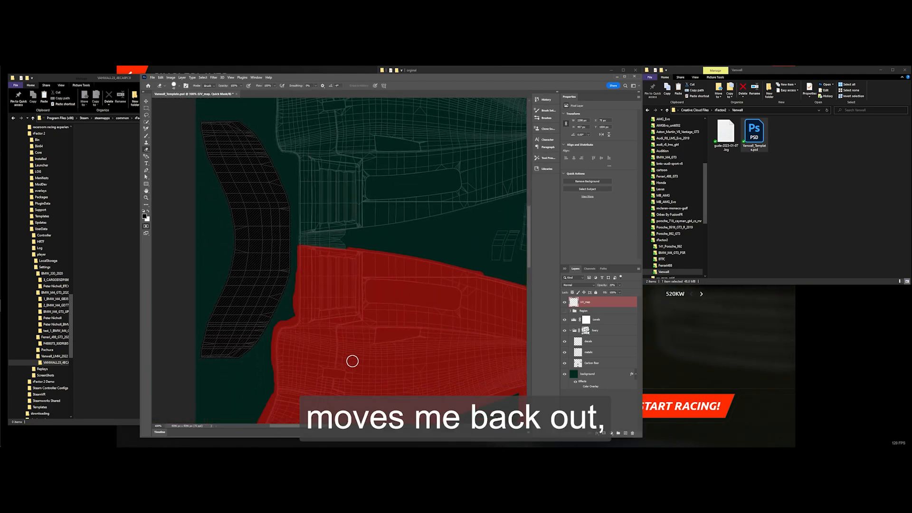
pyautogui.scroll(-5, 351, 351)
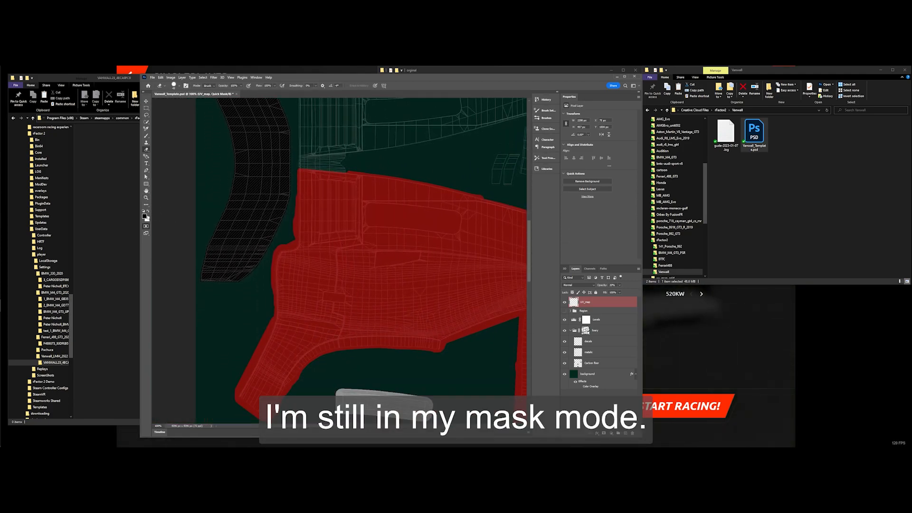
pyautogui.click(146, 226)
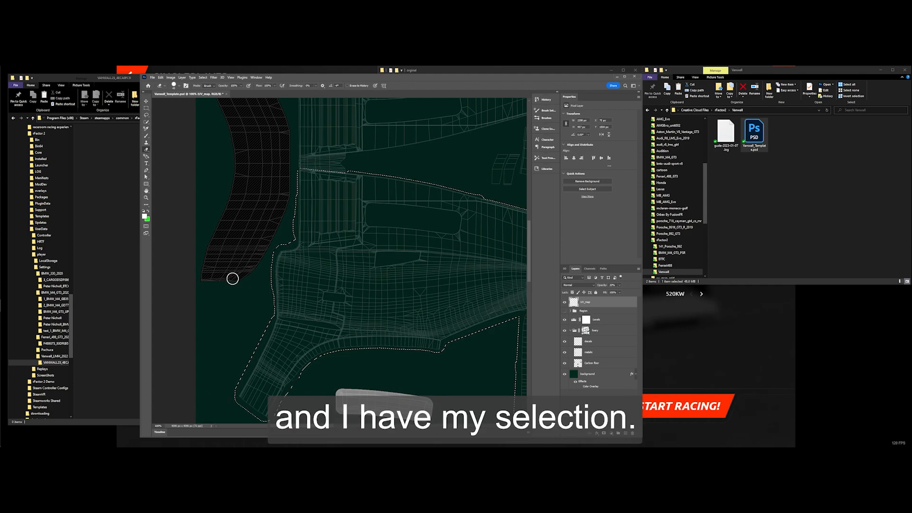
# Convert the panel selection into a work path with a tolerance of 10.0 pixels
pyautogui.scroll(-1, 240, 281)
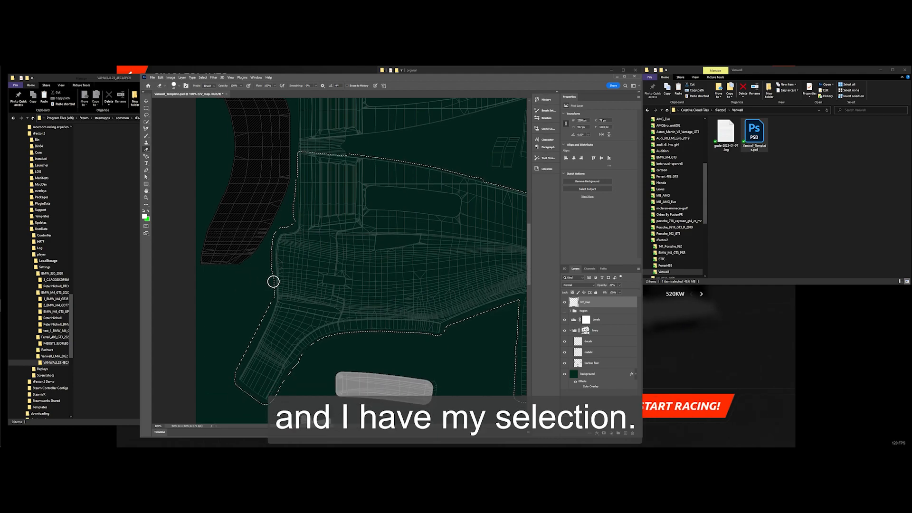
pyautogui.scroll(1, 276, 280)
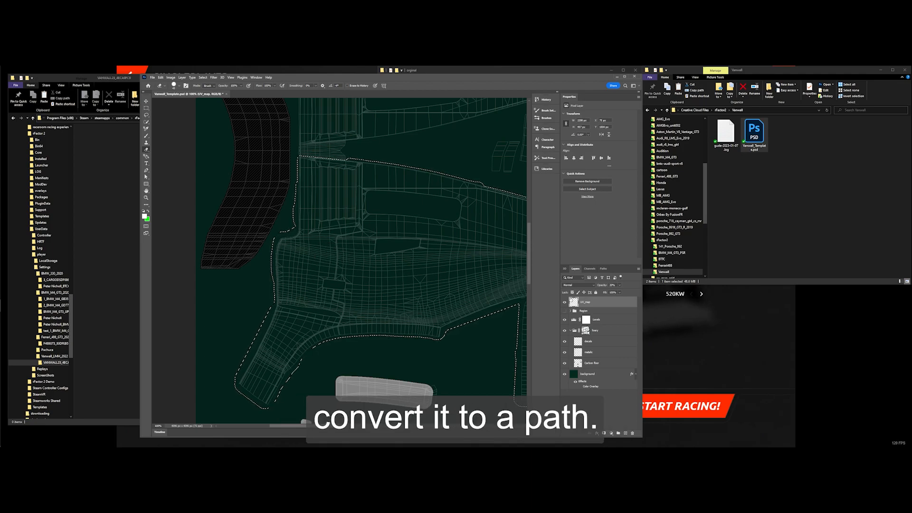
pyautogui.click(603, 268)
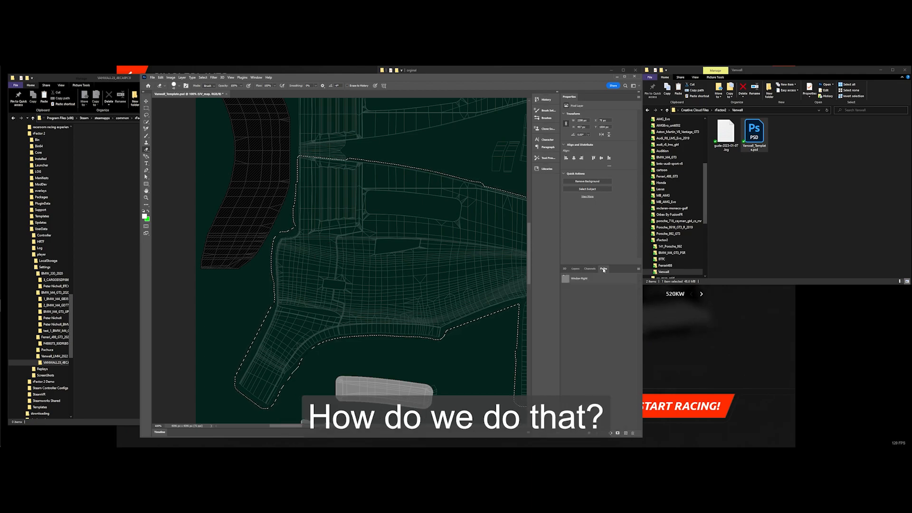
pyautogui.keyDown('alt'); pyautogui.click(610, 433); pyautogui.keyUp('alt')
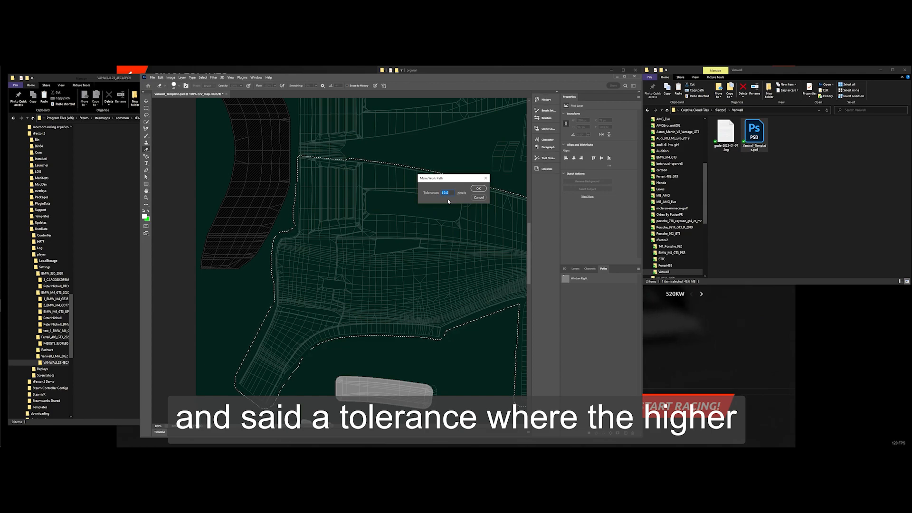
pyautogui.click(478, 188)
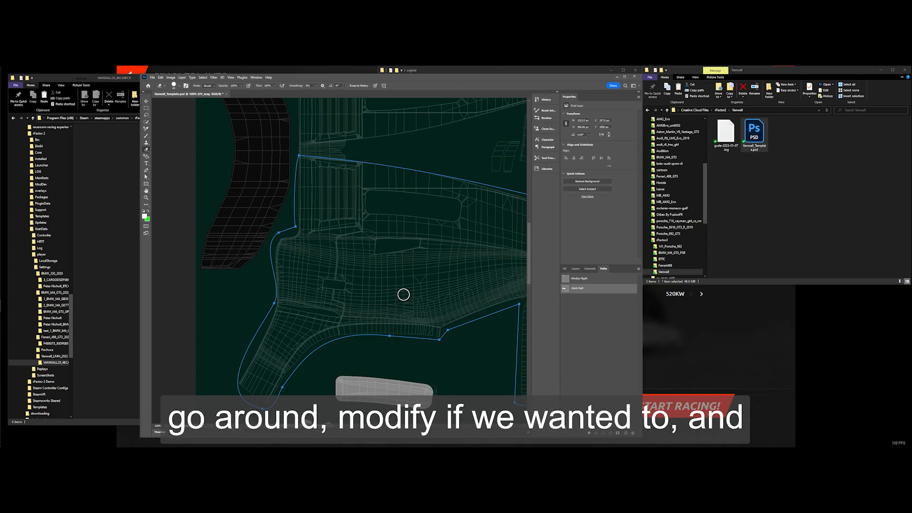
# Use the Pen tool to add an anchor point to the work path along the panel's upper edge
pyautogui.scroll(2, 404, 296)
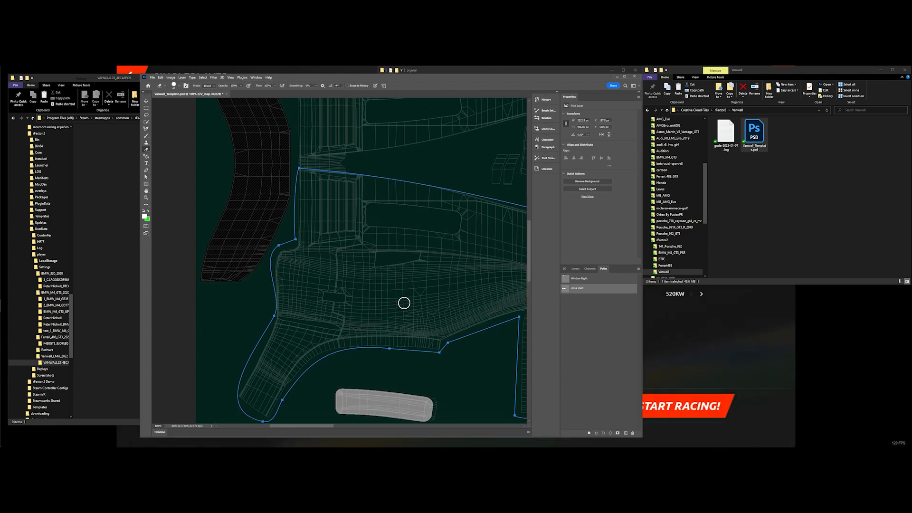
pyautogui.hscroll(5, 407, 297)
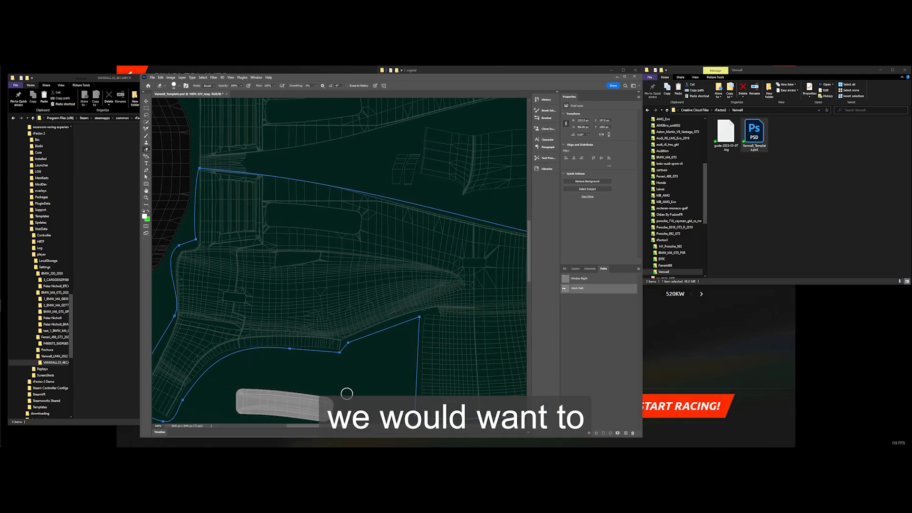
pyautogui.scroll(5, 347, 393)
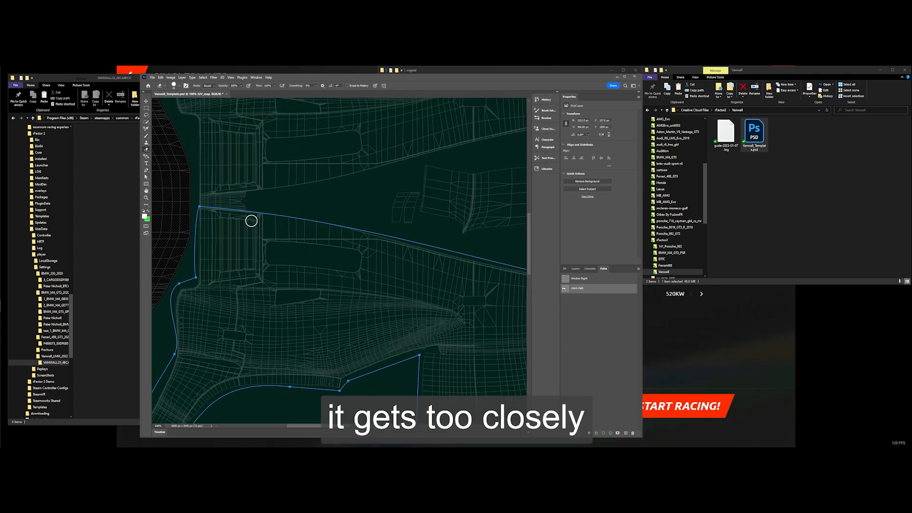
pyautogui.press('p')
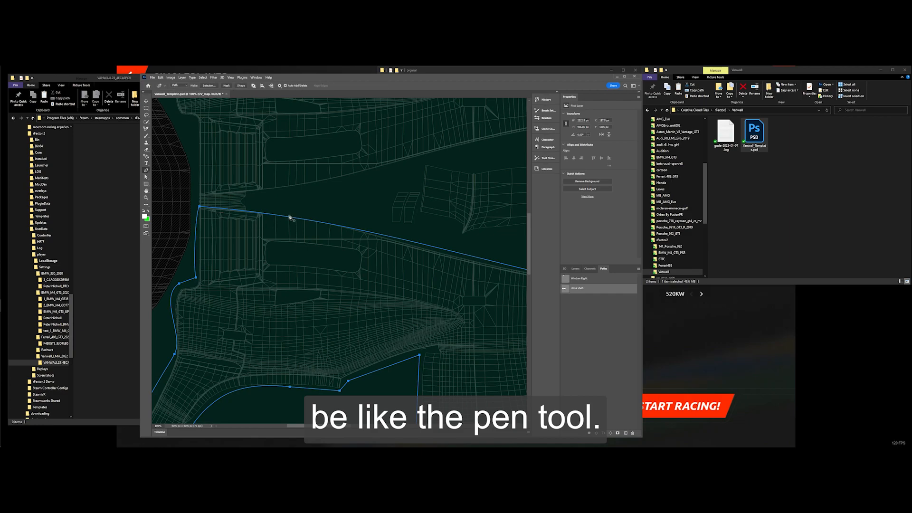
pyautogui.click(317, 222)
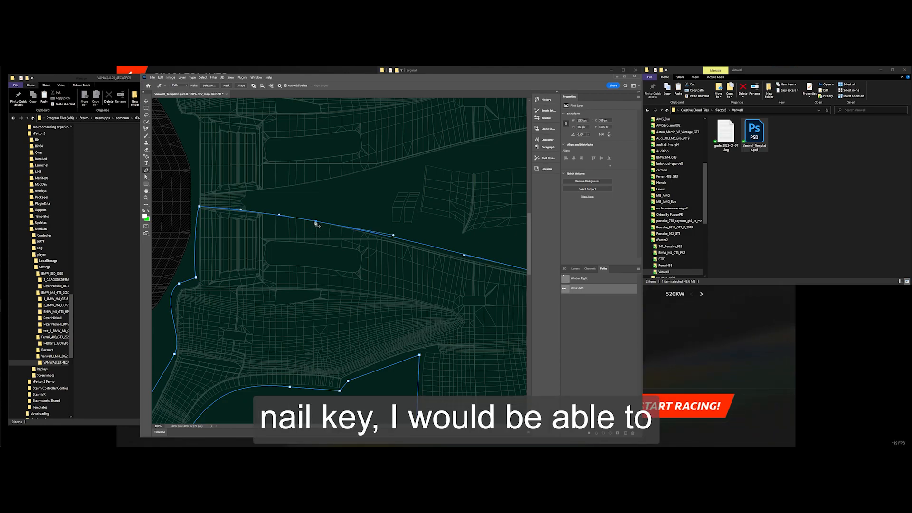
# Pull out new direction handles from the added anchor and adjust each independently to bow the path away from the panel edge
pyautogui.moveTo(317, 222)
pyautogui.mouseDown()
pyautogui.moveTo(327, 226)
pyautogui.moveTo(325, 217)
pyautogui.mouseUp()
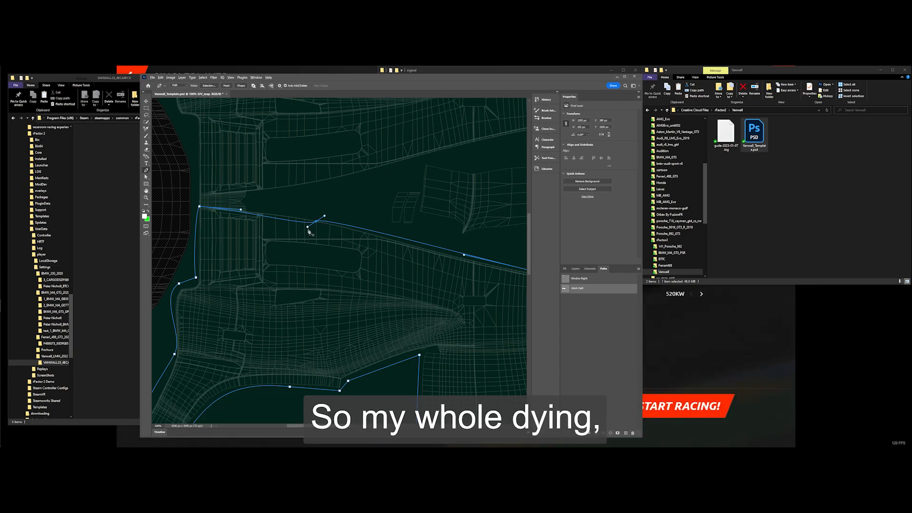
pyautogui.moveTo(308, 228); pyautogui.dragTo(302, 211)
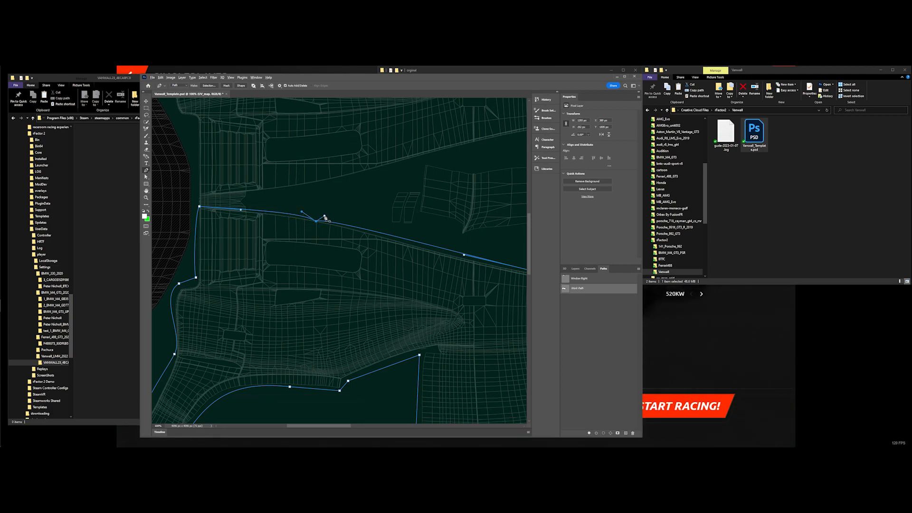
pyautogui.moveTo(325, 217); pyautogui.dragTo(334, 218)
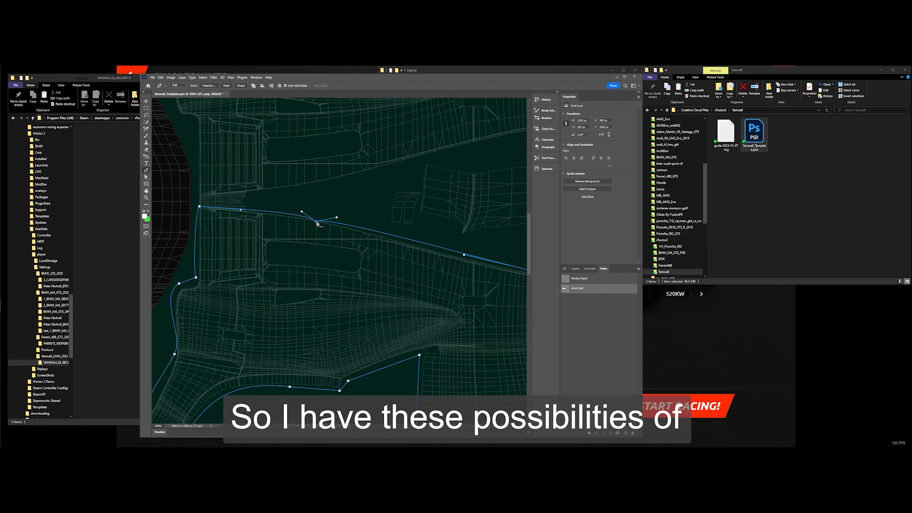
# Reposition the added anchor just outside the panel's upper edge, lengthen both its handles along the edge and nudge the neighbouring anchor
pyautogui.moveTo(317, 223); pyautogui.dragTo(320, 215)
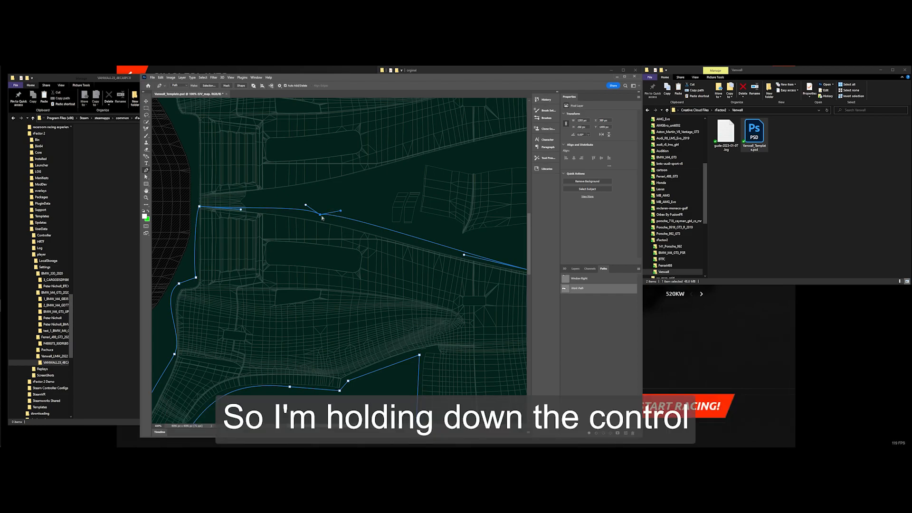
pyautogui.moveTo(320, 215); pyautogui.dragTo(318, 218)
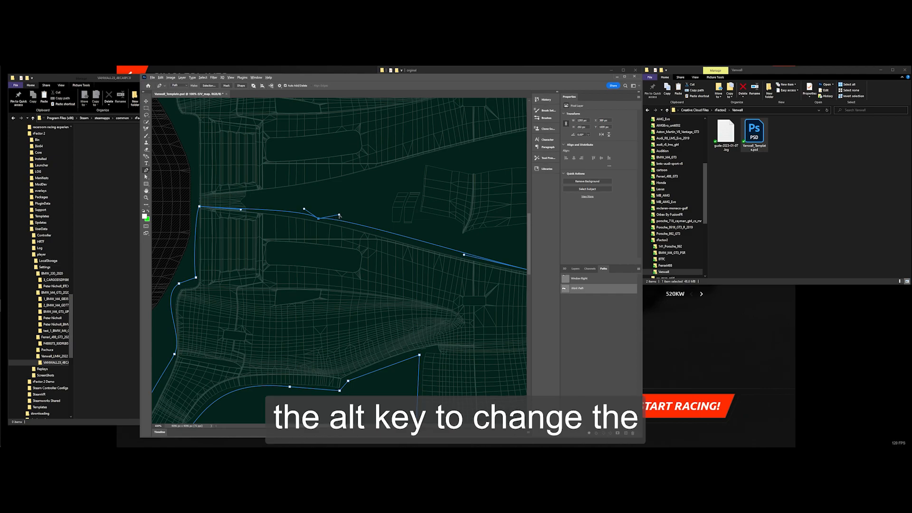
pyautogui.moveTo(339, 215); pyautogui.dragTo(367, 225)
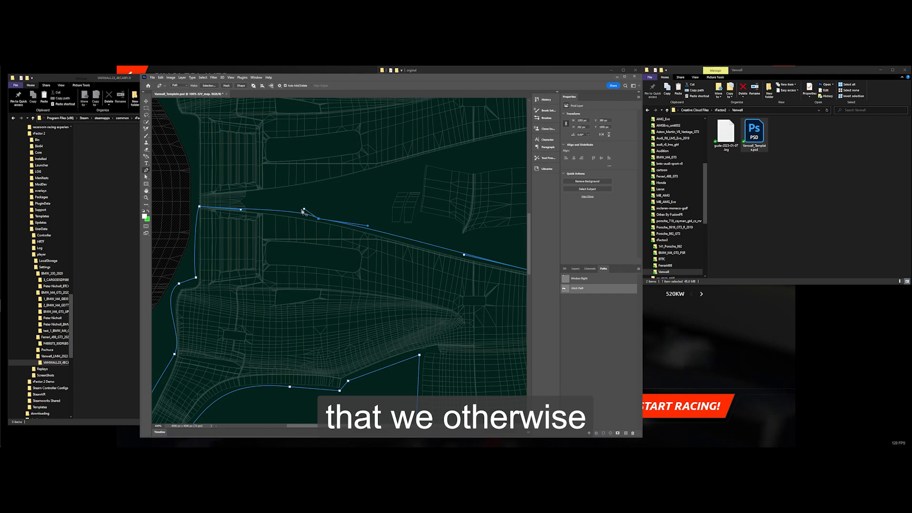
pyautogui.moveTo(304, 209); pyautogui.dragTo(295, 211)
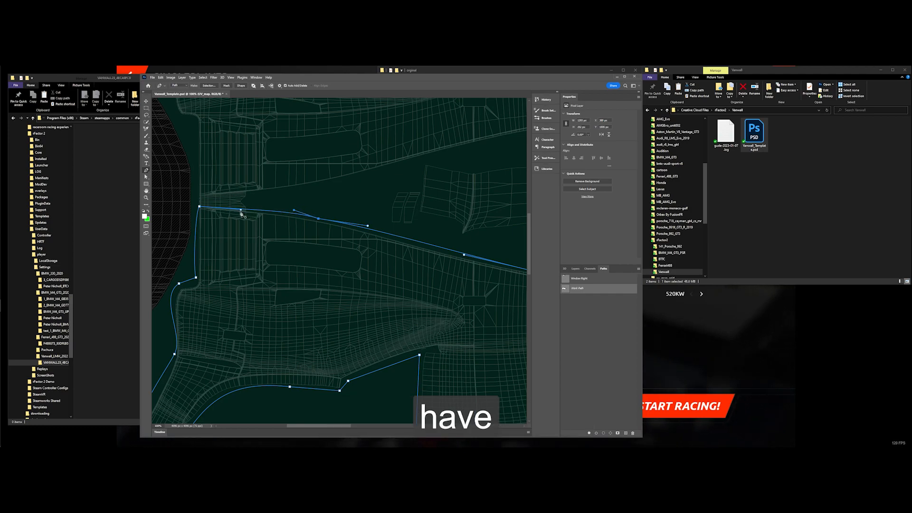
pyautogui.moveTo(241, 209); pyautogui.dragTo(242, 209)
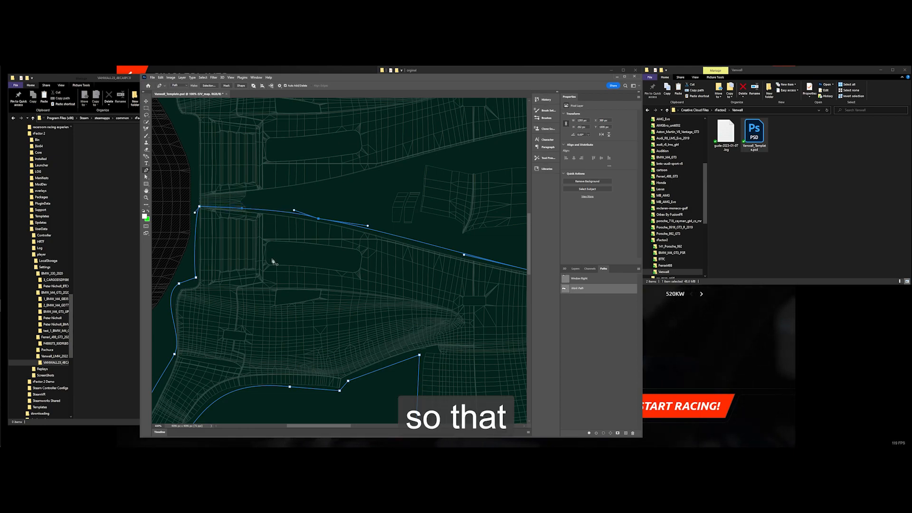
# Move the path anchors on the panel's left outline and lower edge slightly to widen the margin around the wireframe
pyautogui.scroll(-5, 309, 301)
pyautogui.scroll(-1, 309, 301)
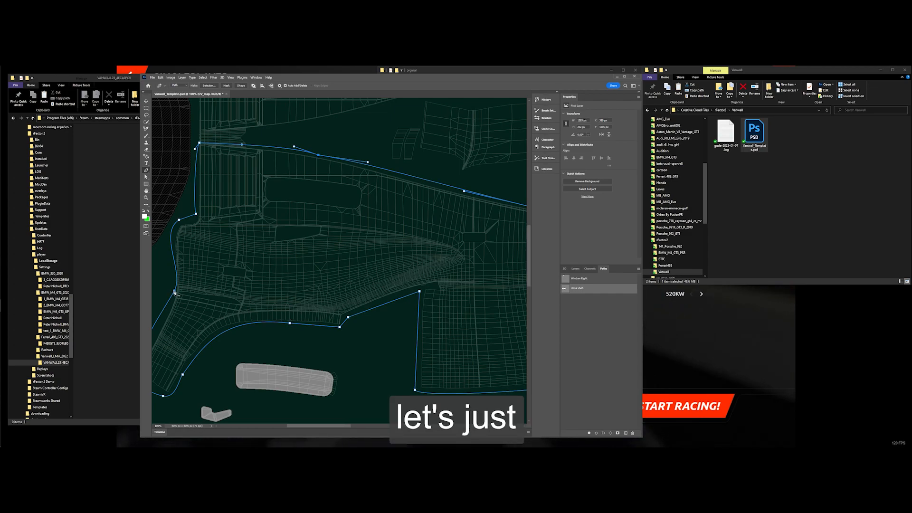
pyautogui.moveTo(174, 291); pyautogui.dragTo(171, 291)
pyautogui.moveTo(289, 323)
pyautogui.mouseDown()
pyautogui.moveTo(272, 325)
pyautogui.moveTo(281, 324)
pyautogui.mouseUp()
pyautogui.scroll(-3, 360, 326)
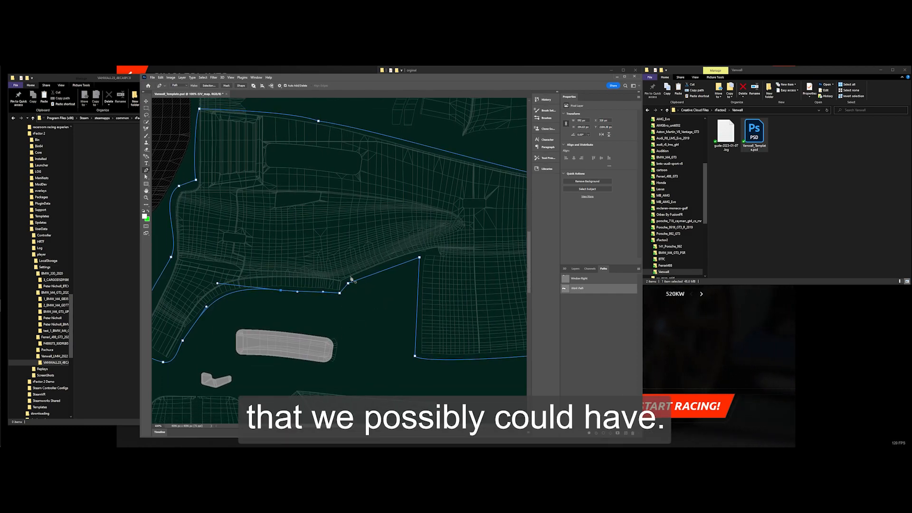
# Save the work path under the name Left Body
pyautogui.doubleClick(579, 288)
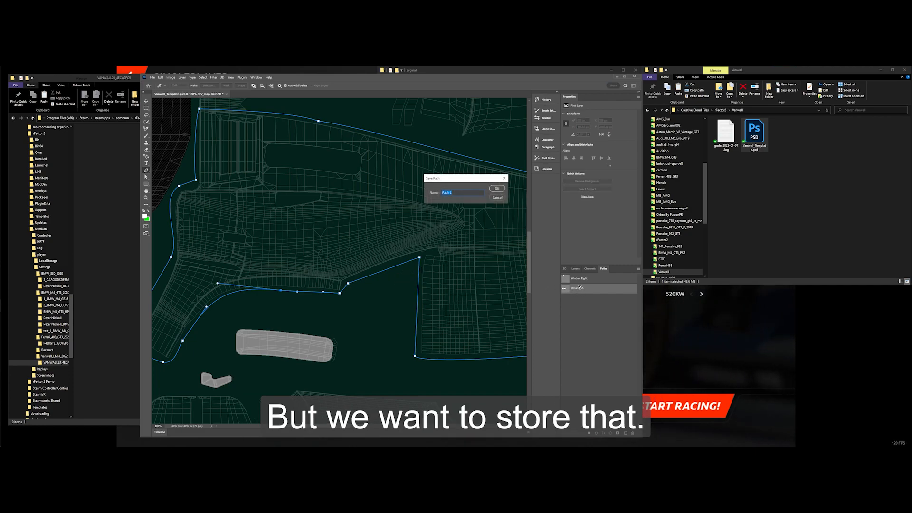
pyautogui.write('Lef')
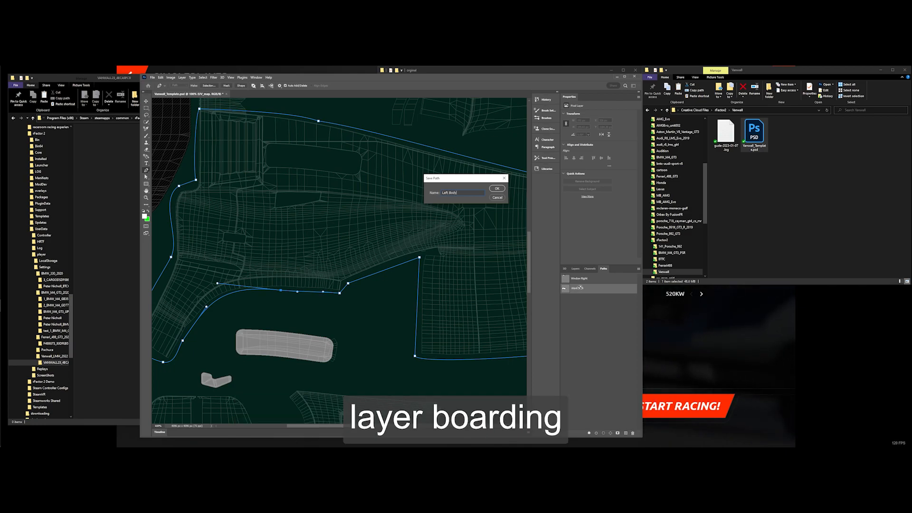
pyautogui.write('t Body')
pyautogui.press('Return')
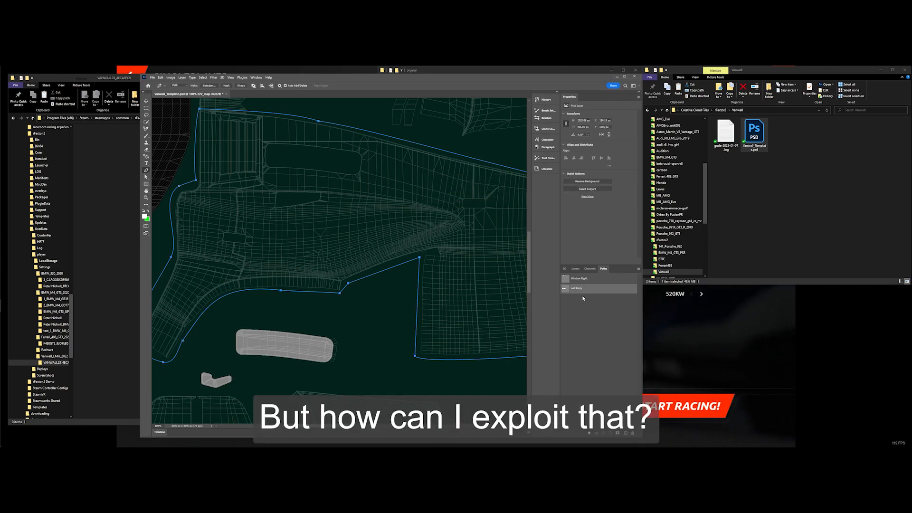
# Load the Left Body path as a selection and add a new layer named Body directly above the background layer
pyautogui.click(603, 434)
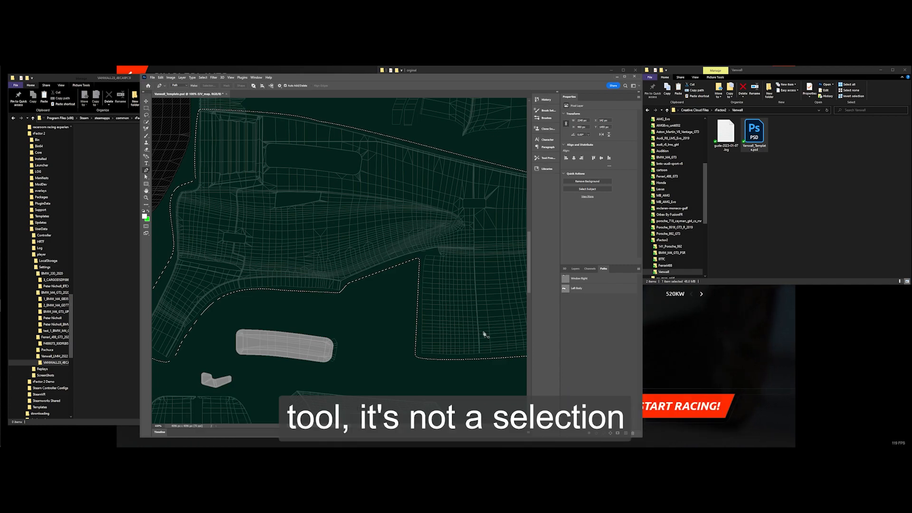
pyautogui.click(575, 269)
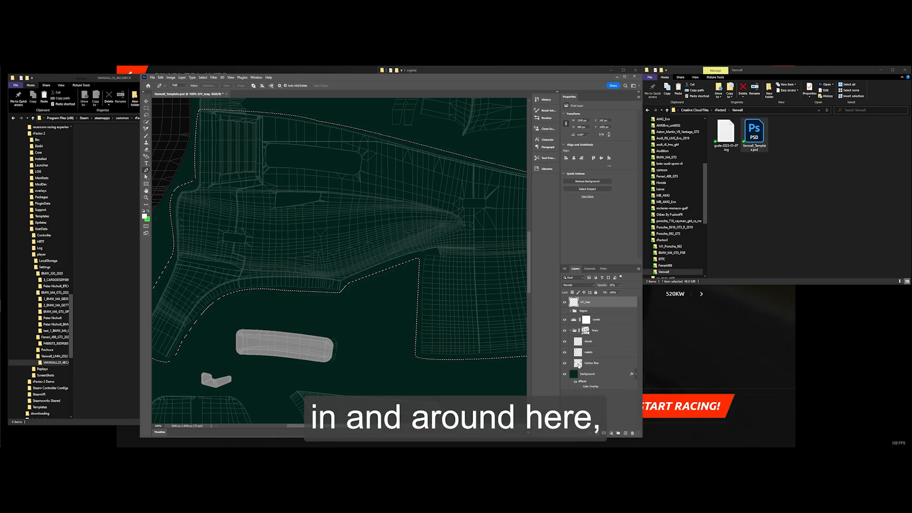
pyautogui.click(579, 365)
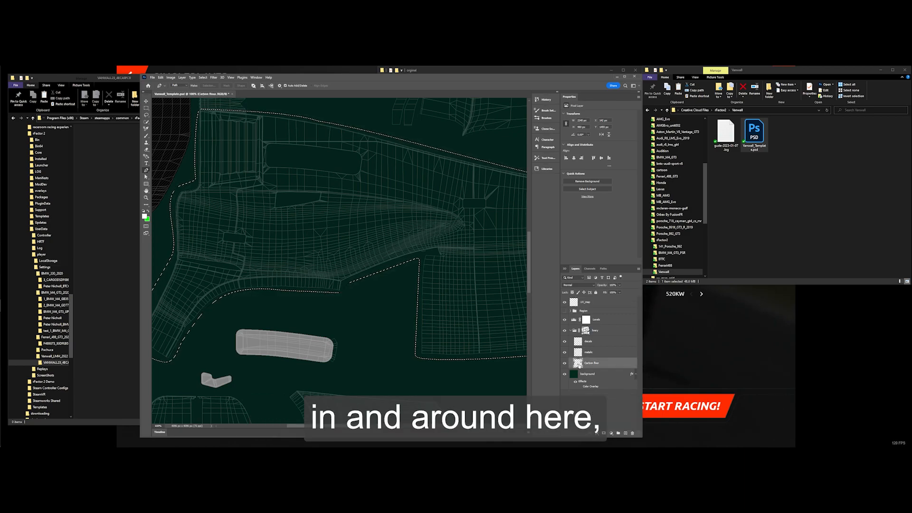
pyautogui.click(574, 374)
pyautogui.click(625, 433)
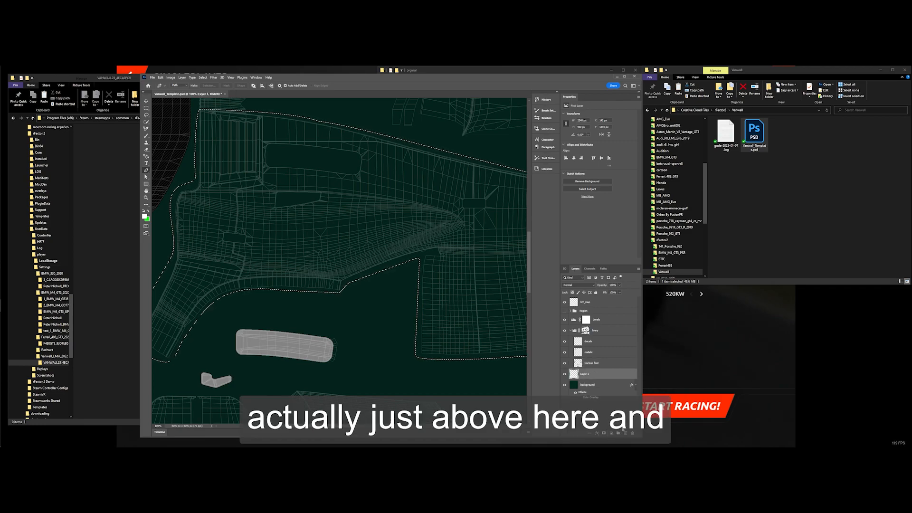
pyautogui.doubleClick(585, 375)
pyautogui.write('Body')
pyautogui.press('Return')
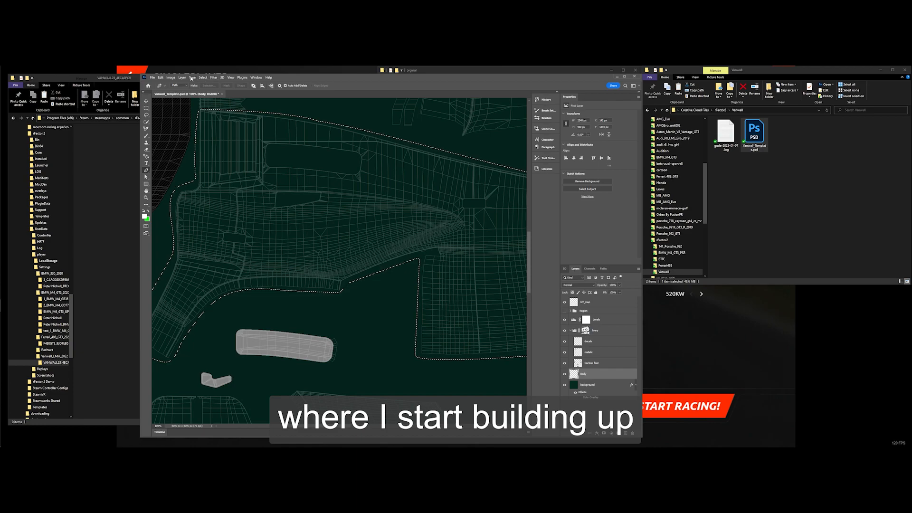
# Create a group from the new Body layer and name the group Body
pyautogui.click(181, 78)
pyautogui.moveTo(187, 83)
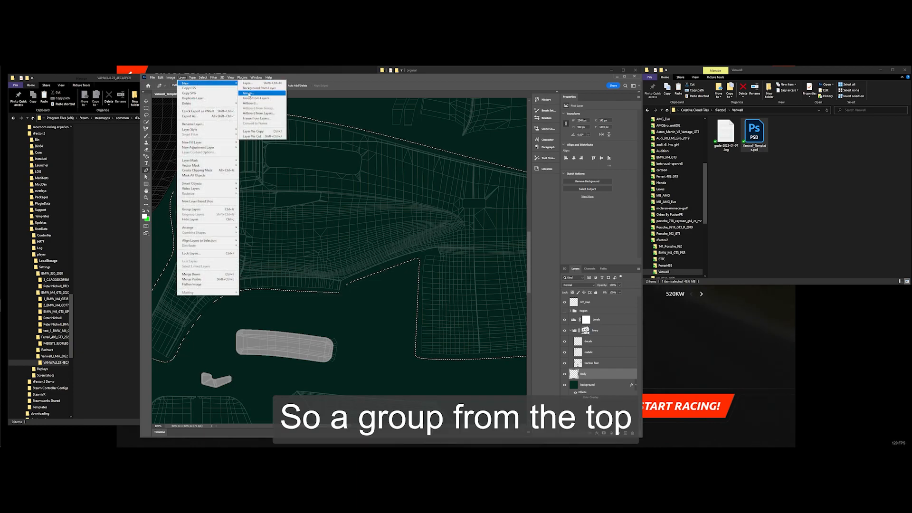
pyautogui.click(252, 99)
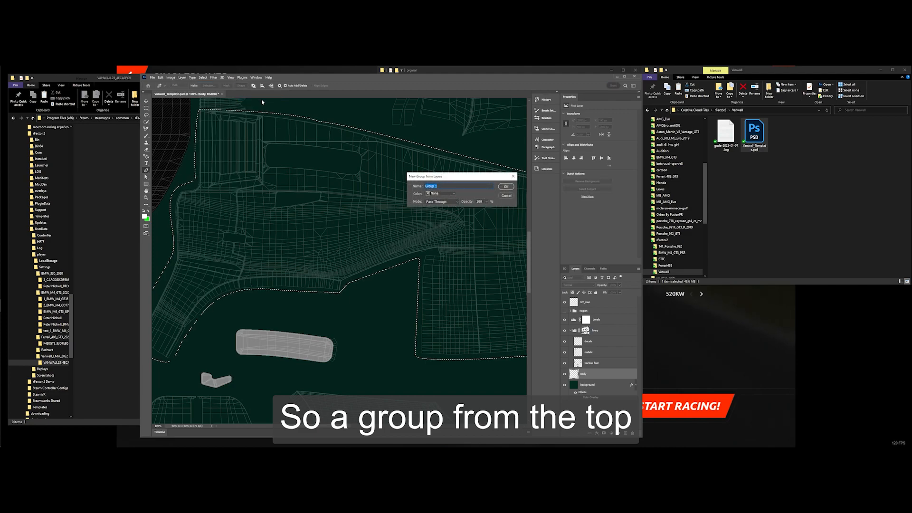
pyautogui.write('Bod')
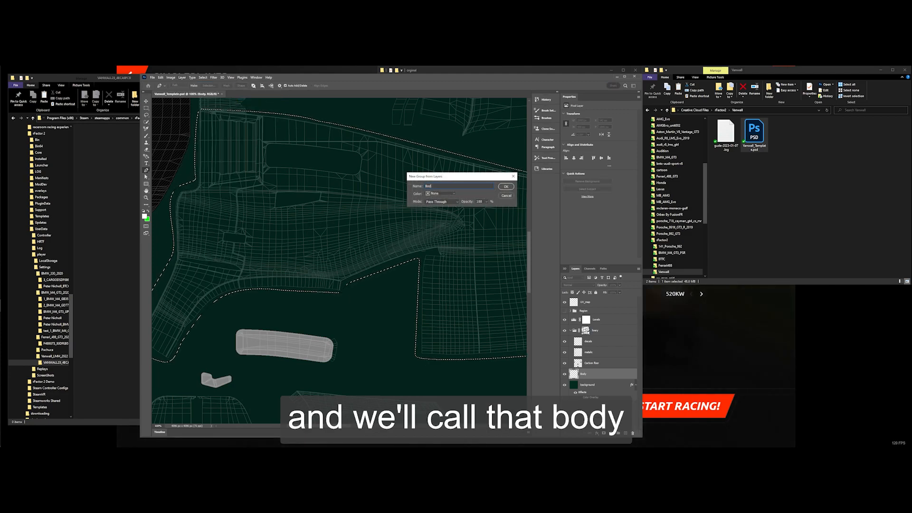
pyautogui.write('y')
pyautogui.press('Return')
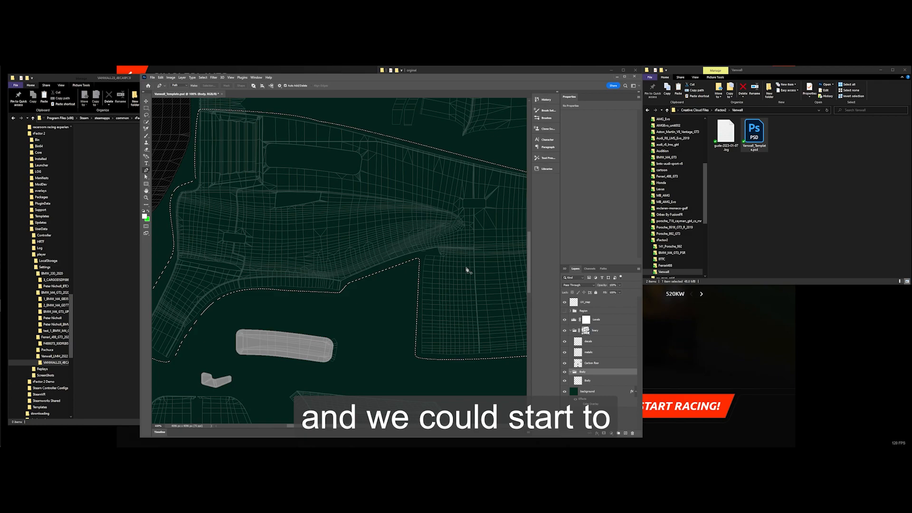
# Rename the layer inside the Body group to Body Left
pyautogui.click(589, 381)
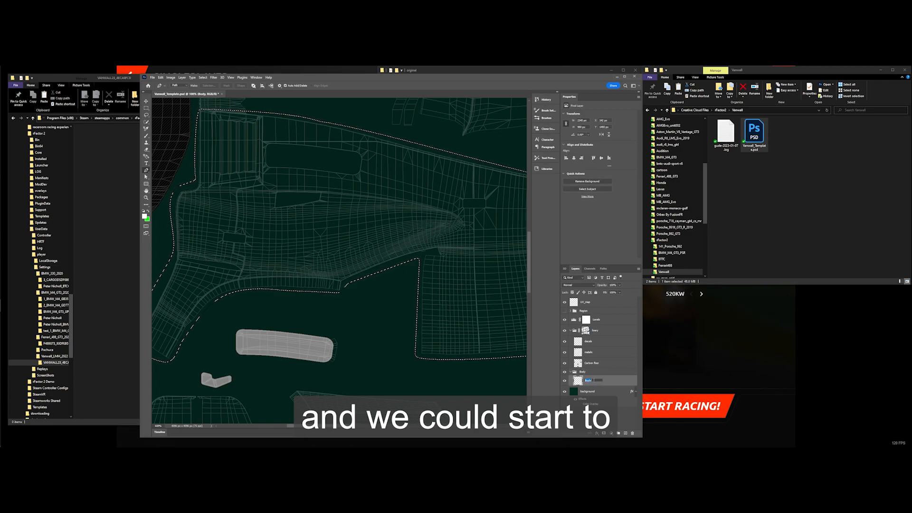
pyautogui.write('Left')
pyautogui.press('Return')
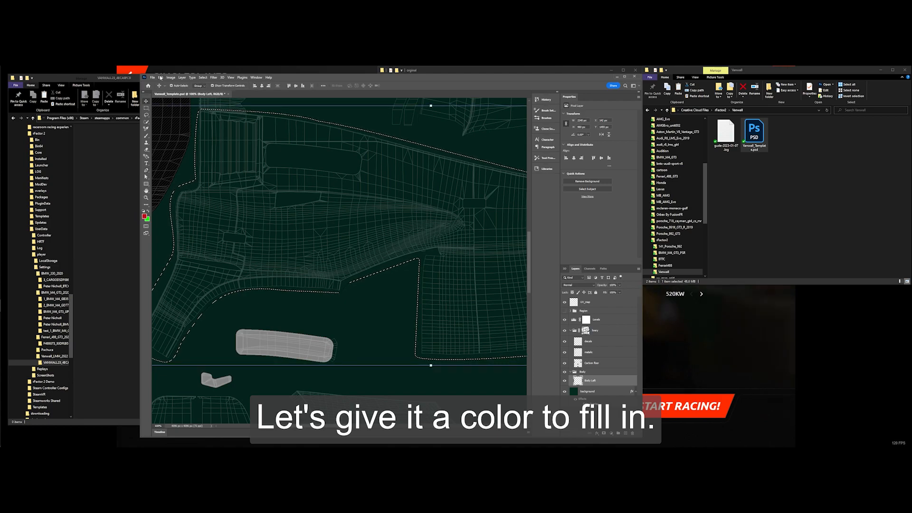
# Fill the selected panel area on the Body Left layer with the red foreground color and deselect
pyautogui.click(161, 77)
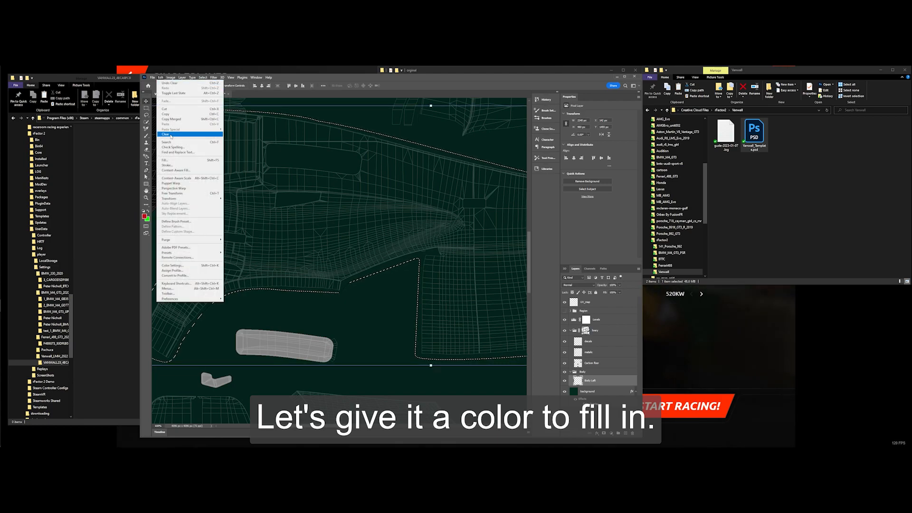
pyautogui.click(175, 153)
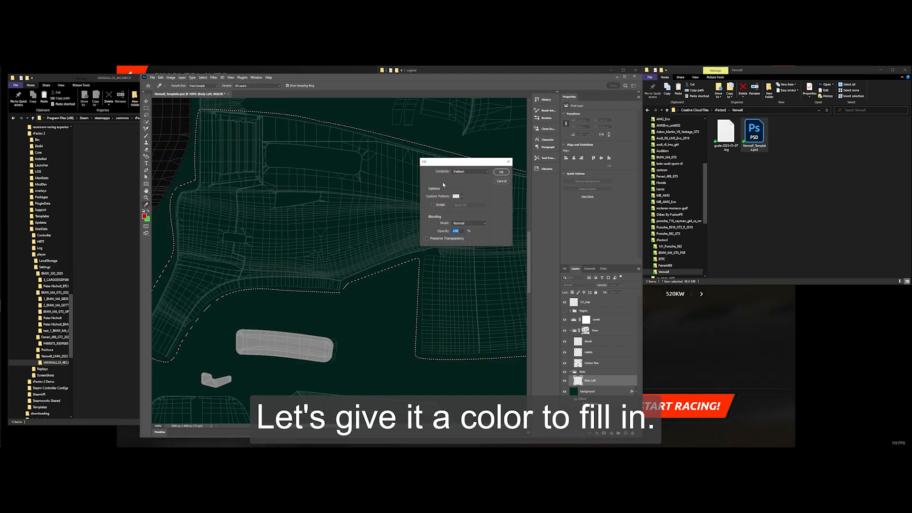
pyautogui.click(486, 174)
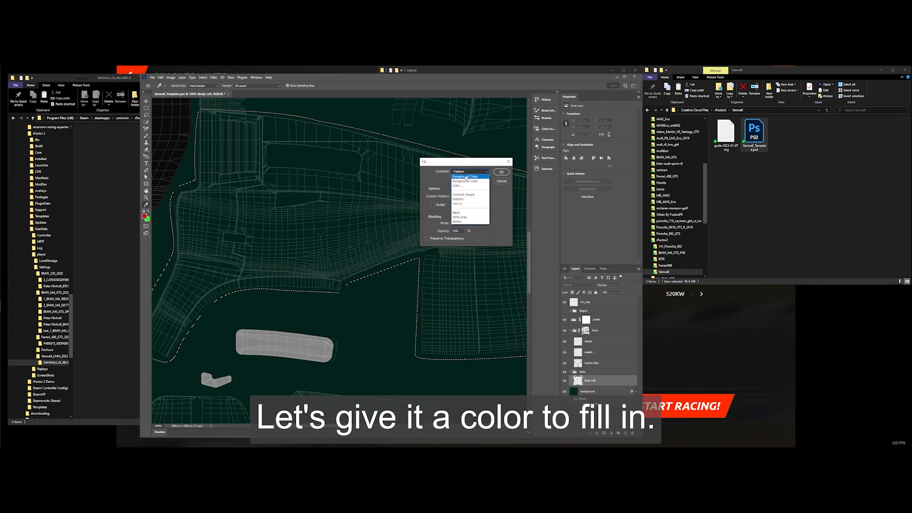
pyautogui.click(465, 177)
pyautogui.click(501, 172)
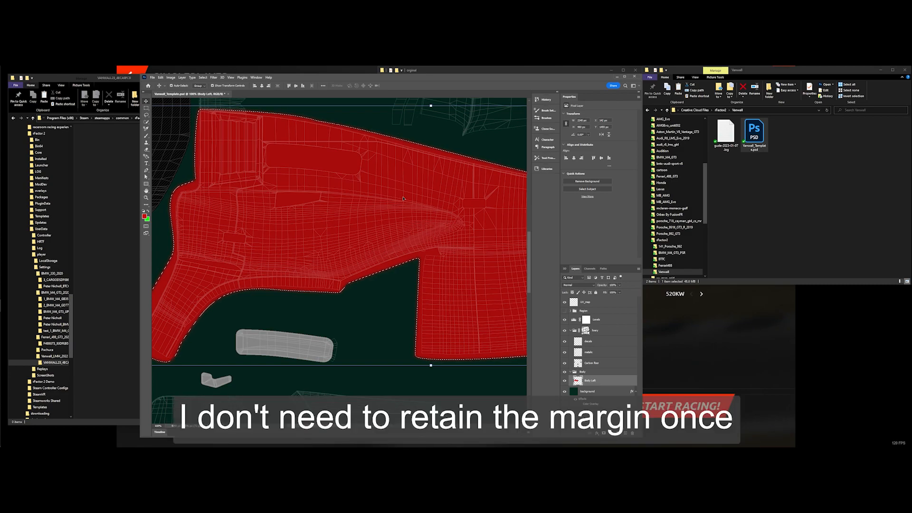
pyautogui.hotkey('ctrl', 'd')
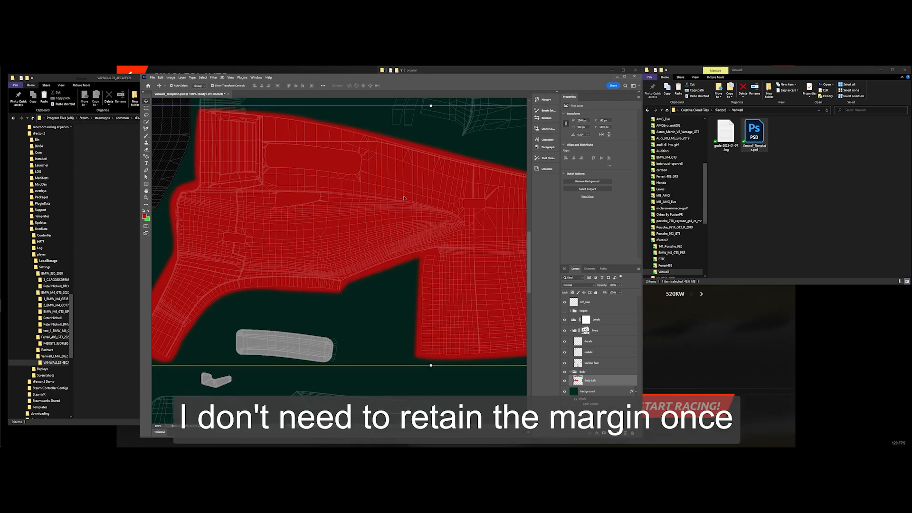
# Add the text PSR in white on the red panel and show the UV map wireframe layer again
pyautogui.click(604, 269)
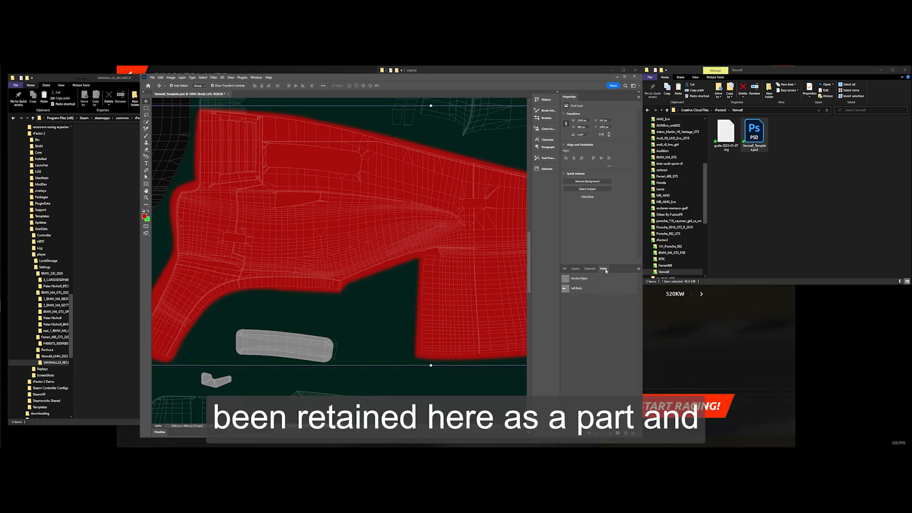
pyautogui.click(589, 268)
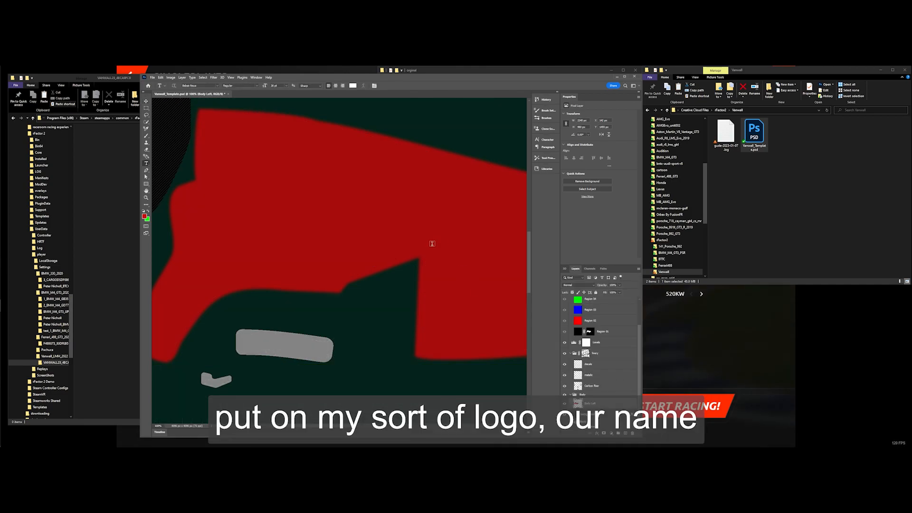
pyautogui.click(372, 226)
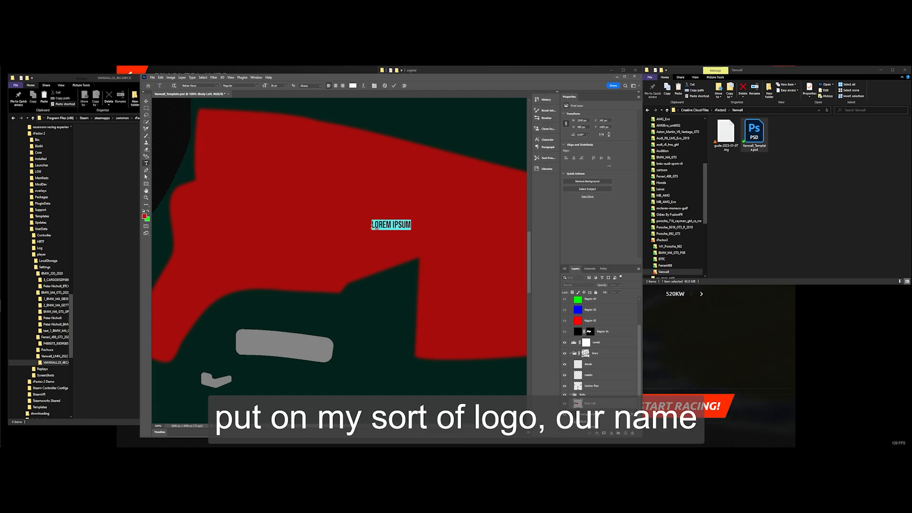
pyautogui.write('PSR')
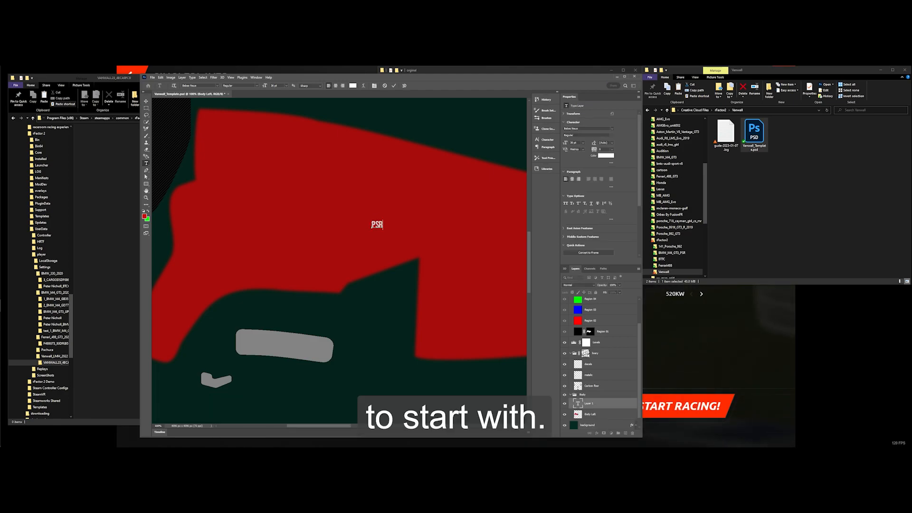
pyautogui.click(394, 86)
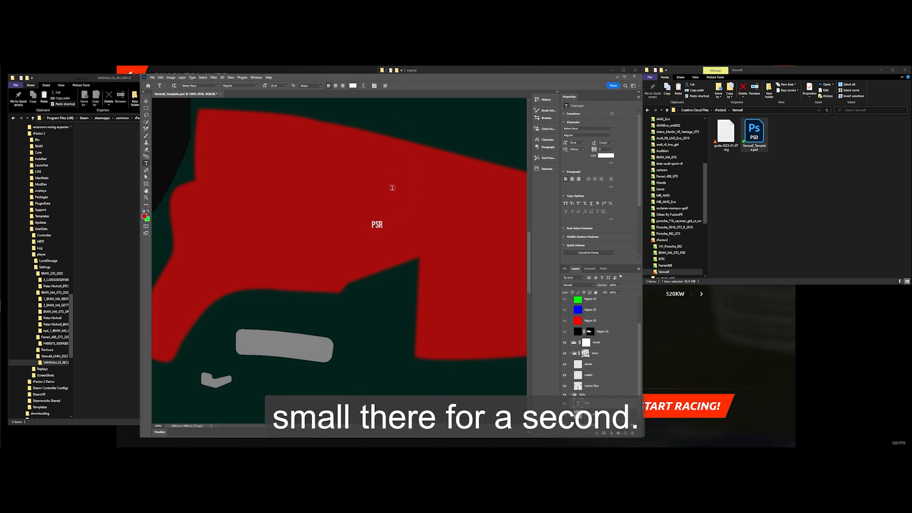
pyautogui.scroll(3, 585, 304)
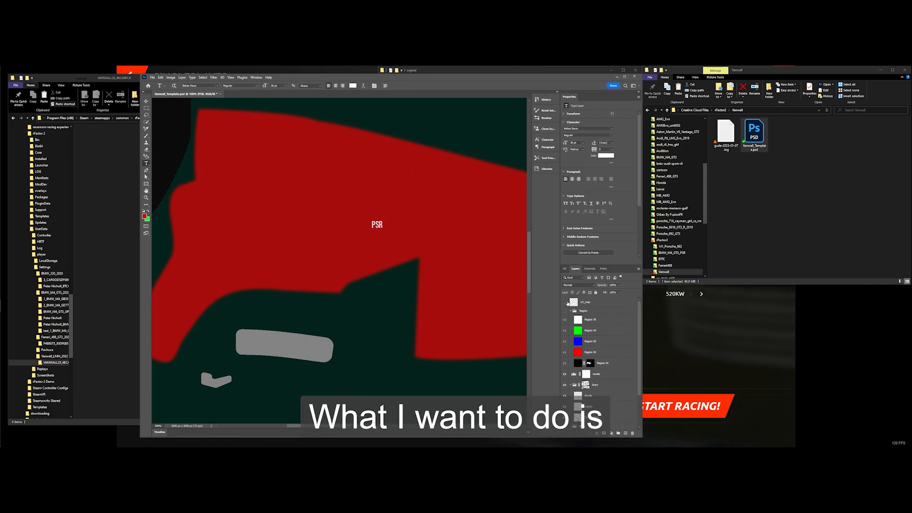
pyautogui.click(564, 302)
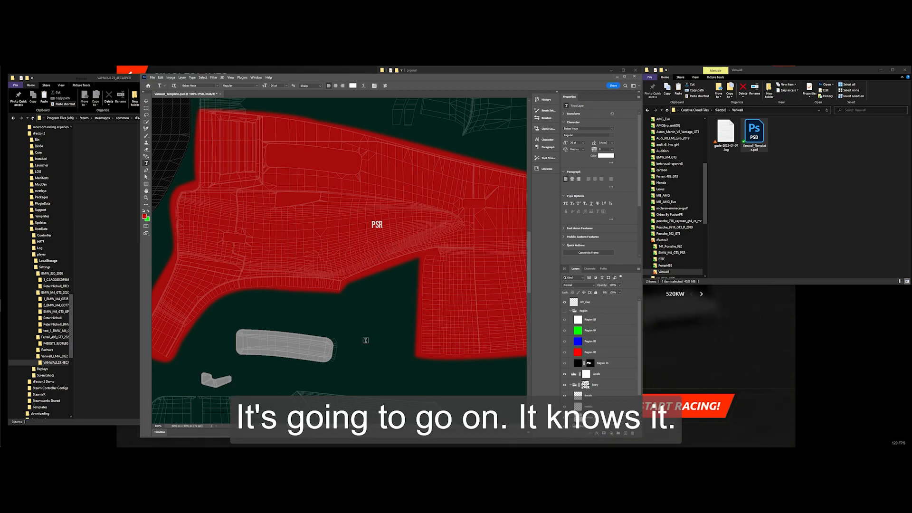
# Enlarge the PSR text, move it onto the lower rear part of the red panel and rotate it slightly to follow the wireframe
pyautogui.click(146, 102)
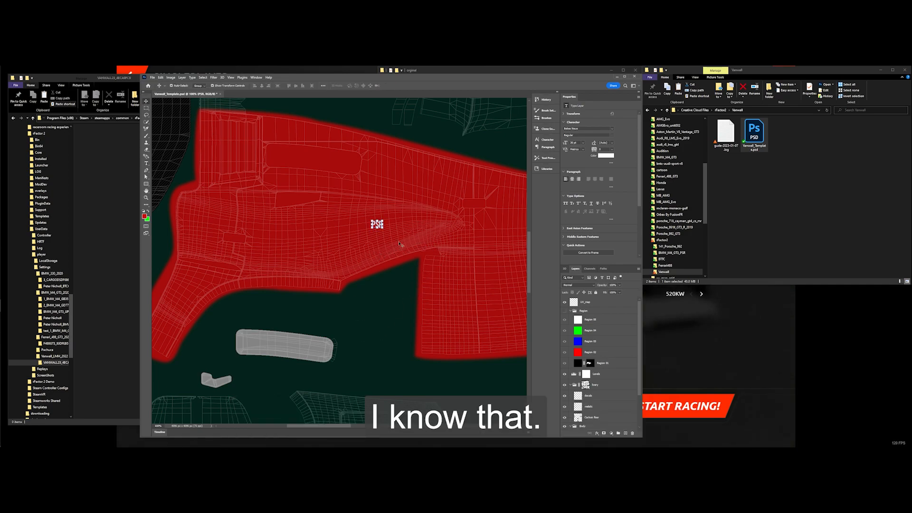
pyautogui.hotkey('ctrl', 't')
pyautogui.moveTo(383, 230); pyautogui.dragTo(507, 297)
pyautogui.moveTo(332, 426); pyautogui.dragTo(352, 427)
pyautogui.moveTo(424, 317); pyautogui.dragTo(433, 309)
pyautogui.moveTo(387, 289)
pyautogui.mouseDown()
pyautogui.moveTo(409, 291)
pyautogui.moveTo(400, 291)
pyautogui.mouseUp()
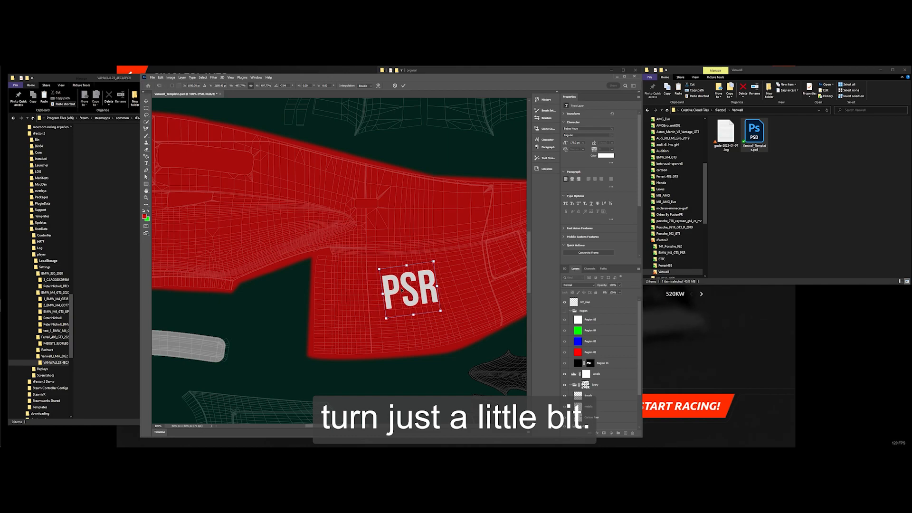
pyautogui.click(403, 86)
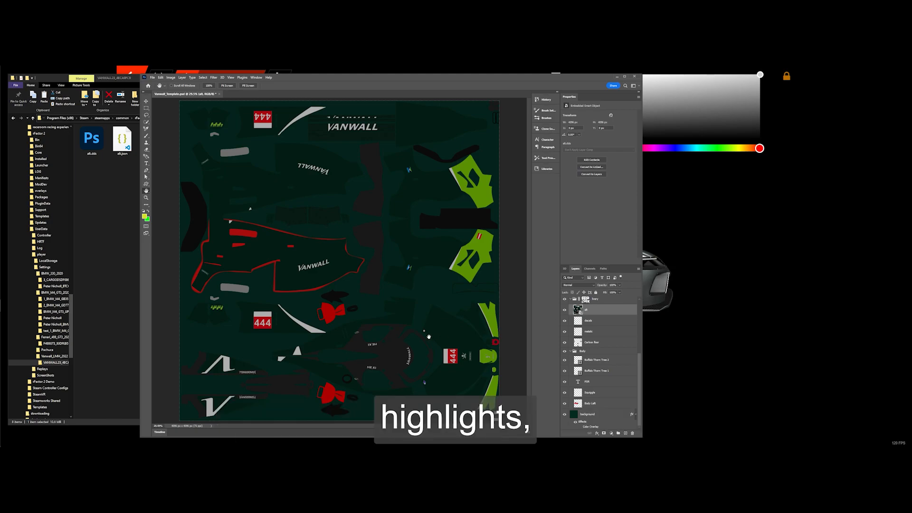
# Examine the material regions by showing the Region group and toggling its alt_region layer, and hide the group again
pyautogui.scroll(5, 592, 327)
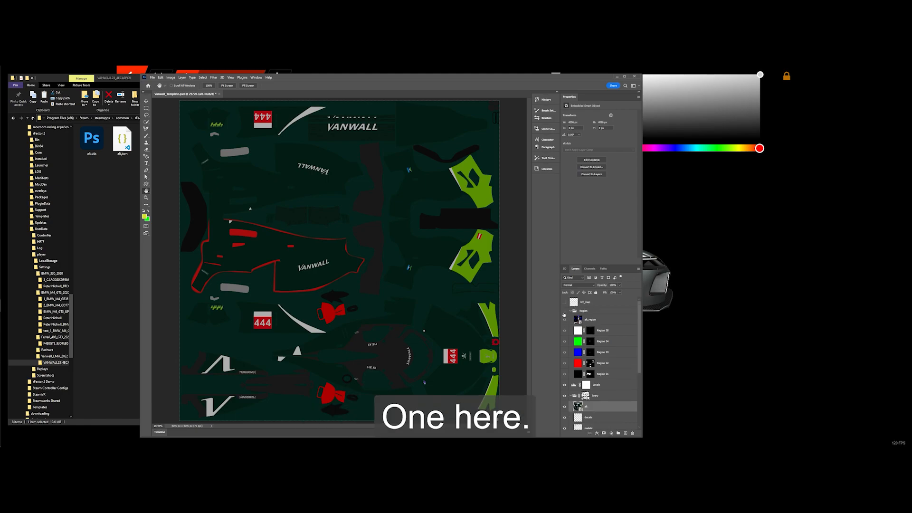
pyautogui.click(565, 311)
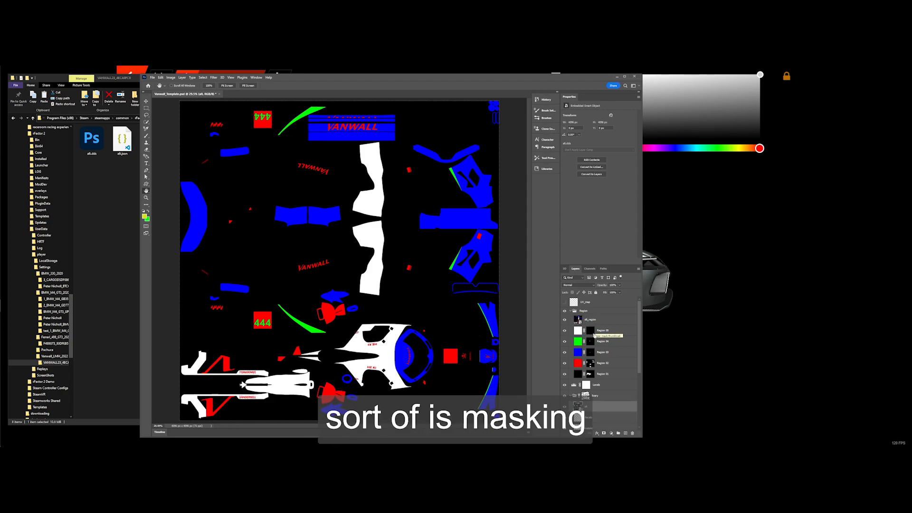
pyautogui.click(565, 320)
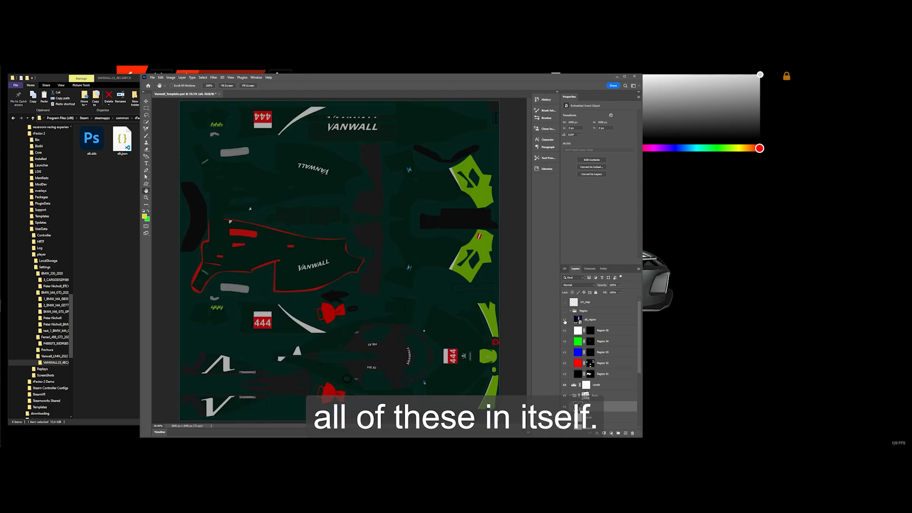
pyautogui.click(565, 321)
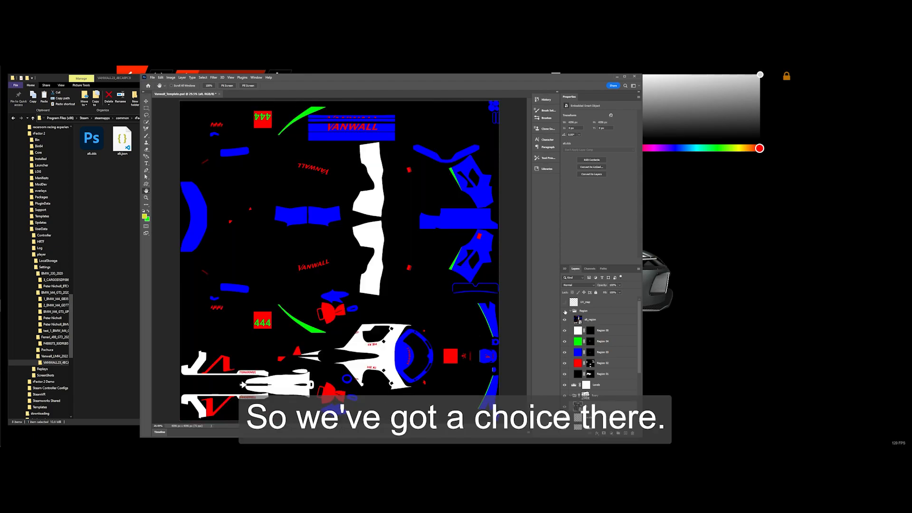
pyautogui.click(565, 311)
# Move the alt layer out of the livery group into the Body group, below the Buffalo Thorn Tree layers
pyautogui.scroll(-3, 570, 333)
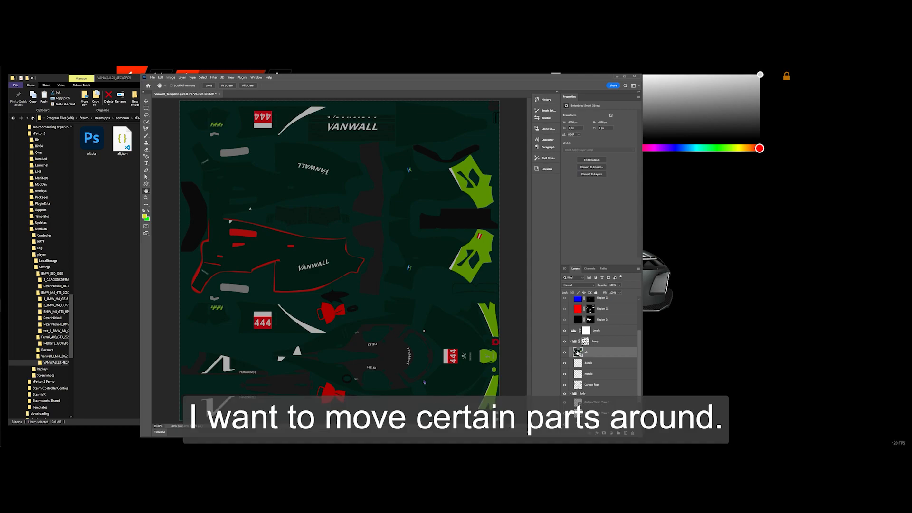
pyautogui.click(570, 341)
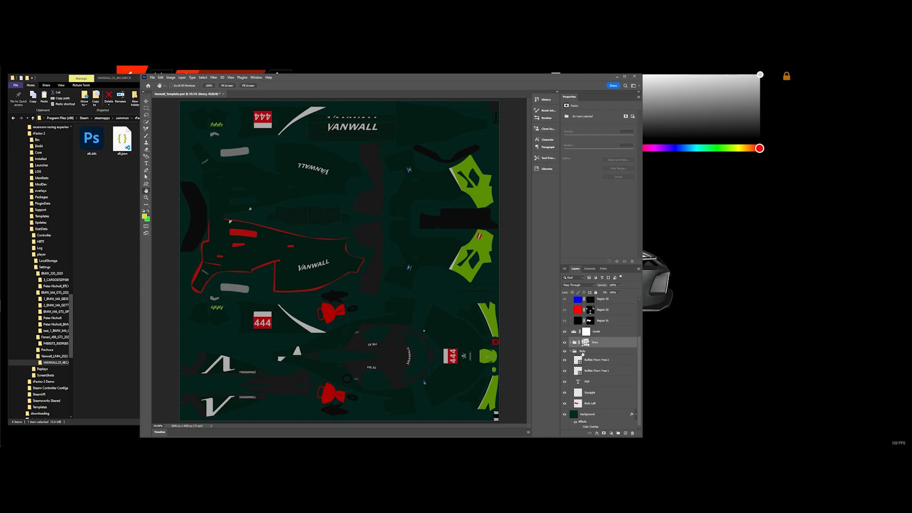
pyautogui.click(571, 342)
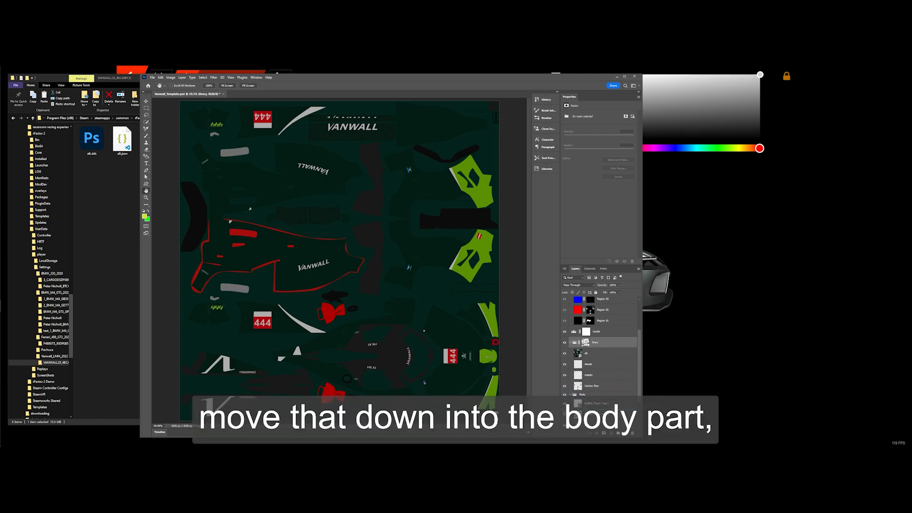
pyautogui.moveTo(603, 353); pyautogui.dragTo(599, 418)
pyautogui.scroll(-4, 595, 380)
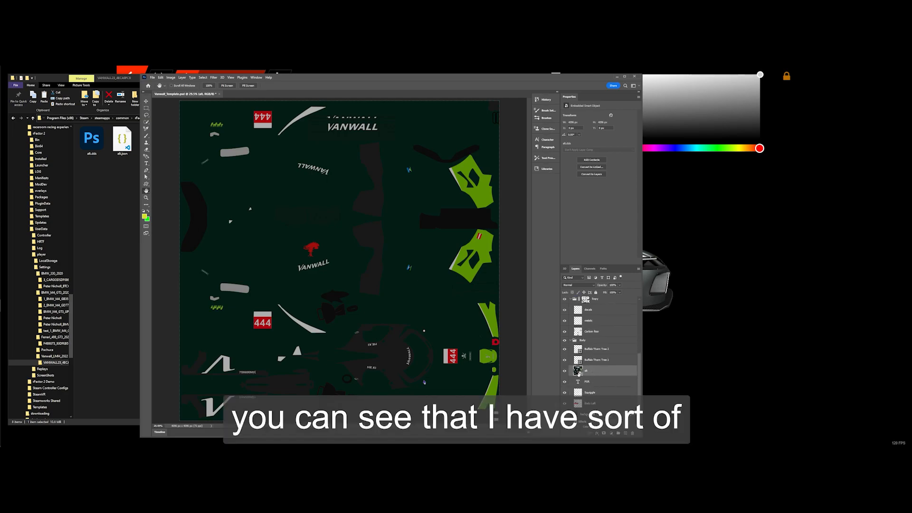
# Delete the Buffalo Thorn Tree 2 layer, compare the design without the alt layer and move the alt layer below the PSR text
pyautogui.moveTo(580, 349); pyautogui.dragTo(632, 433)
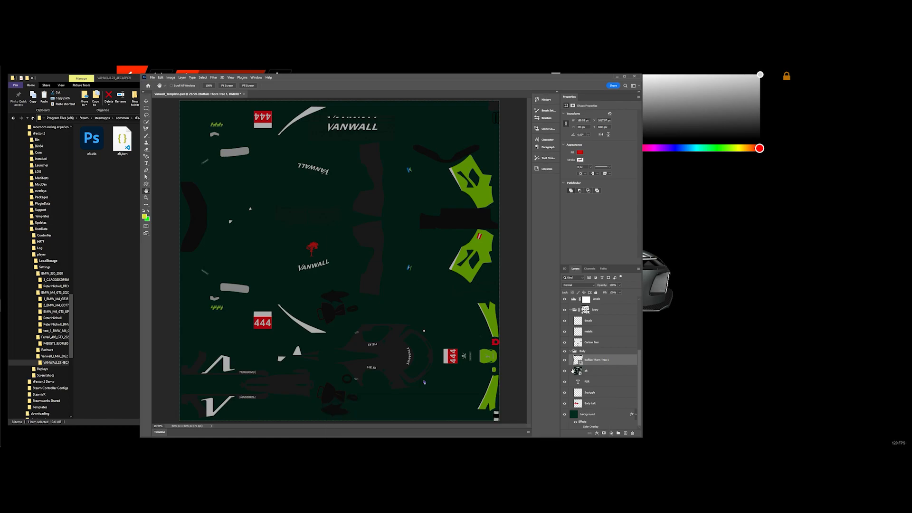
pyautogui.click(564, 372)
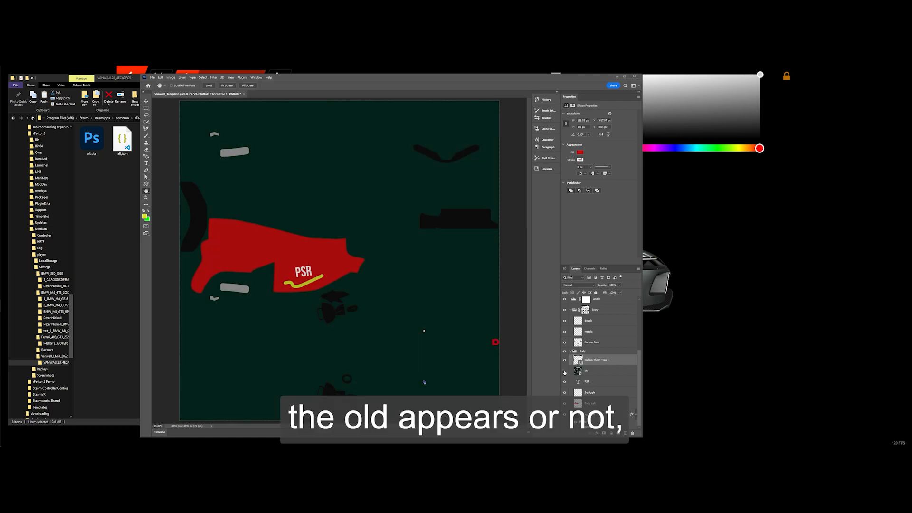
pyautogui.click(564, 372)
pyautogui.moveTo(578, 372); pyautogui.dragTo(578, 384)
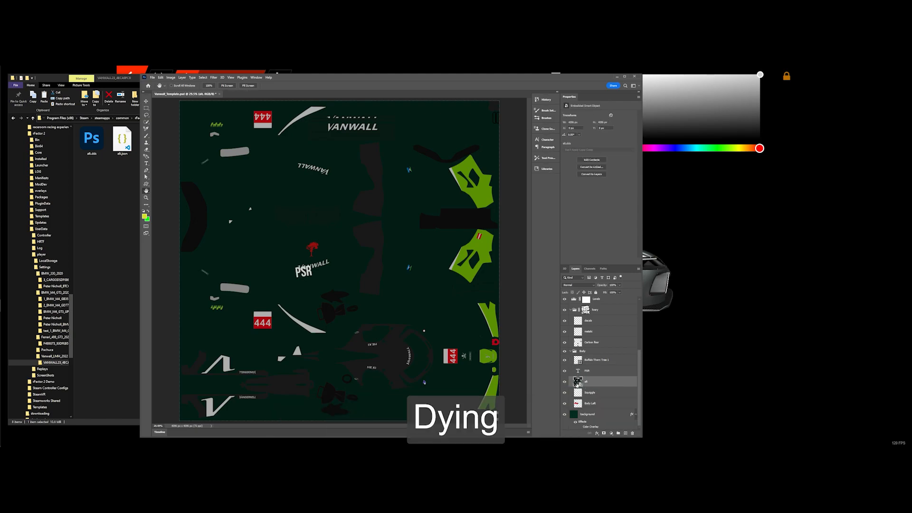
# Nudge the PSR text up and slightly left so that it clears the VANWALL lettering
pyautogui.click(577, 371)
pyautogui.click(146, 101)
pyautogui.hotkey('shift', 'Up')
pyautogui.hotkey('shift', 'Up')
pyautogui.hotkey('shift', 'Up')
pyautogui.hotkey('shift', 'Up')
pyautogui.hotkey('shift', 'Up')
pyautogui.hotkey('shift', 'Up')
pyautogui.hotkey('shift', 'Up')
pyautogui.hotkey('shift', 'Up')
pyautogui.hotkey('shift', 'Up')
pyautogui.hotkey('shift', 'Up')
pyautogui.hotkey('shift', 'Left')
pyautogui.hotkey('shift', 'Left')
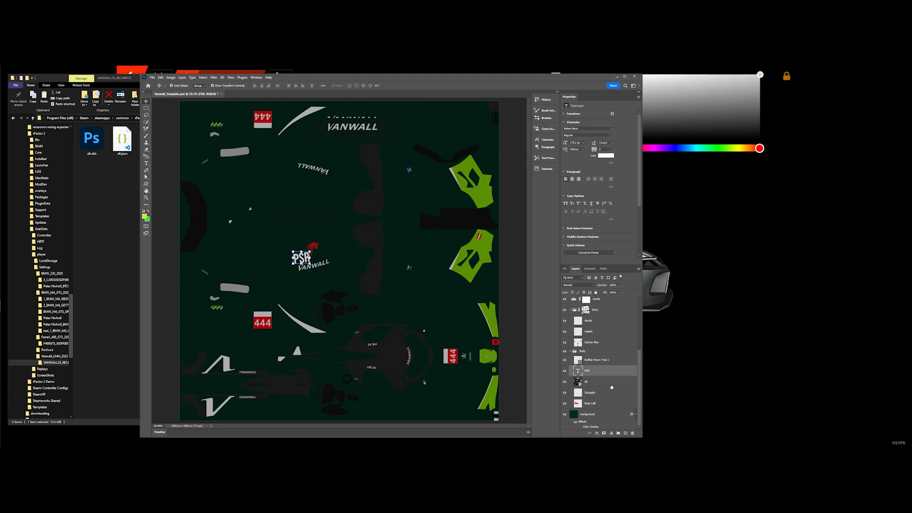
# Nudge the remaining Buffalo Thorn Tree logo up above the PSR and VANWALL lettering
pyautogui.click(595, 359)
pyautogui.hotkey('shift', 'Up')
pyautogui.hotkey('shift', 'Up')
pyautogui.hotkey('shift', 'Up')
pyautogui.hotkey('shift', 'Up')
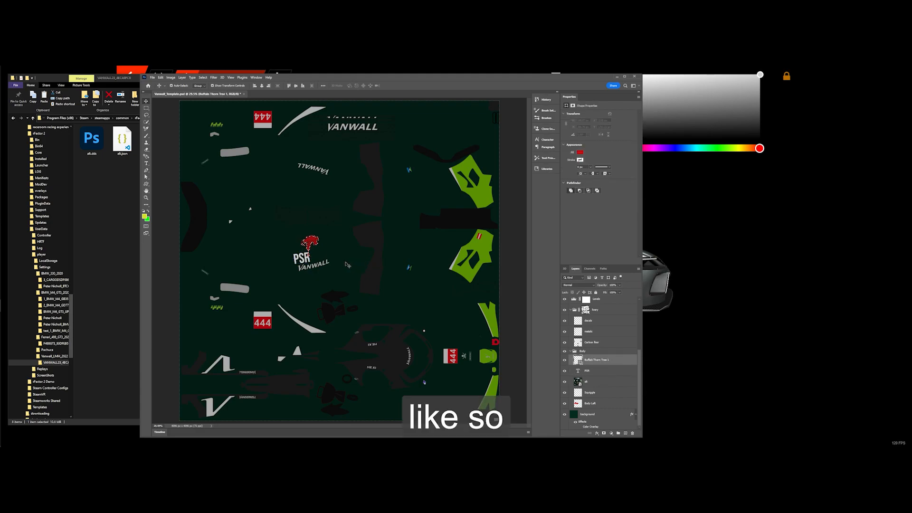
pyautogui.click(325, 250)
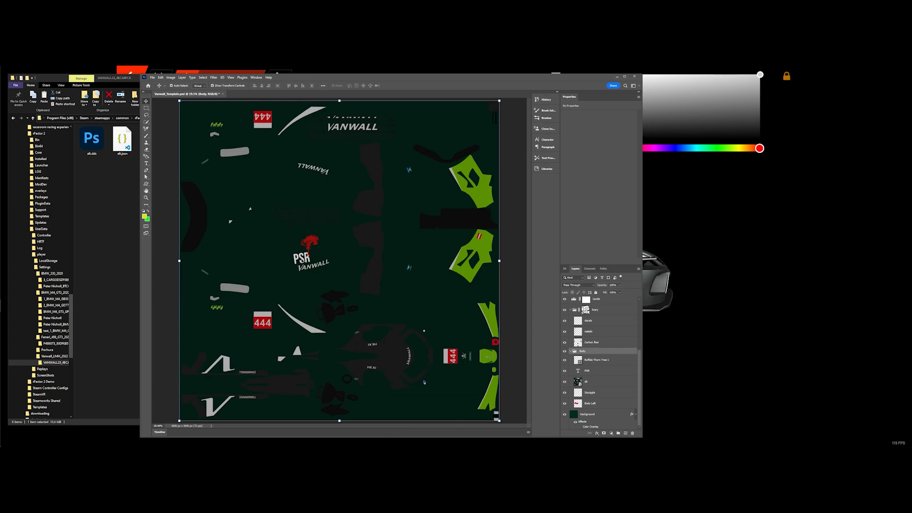
# Save a copy in Intel Texture Works DDS format over alt_van.dds in the desktop folder 141_Vanwall, accepting the default export options
pyautogui.click(152, 78)
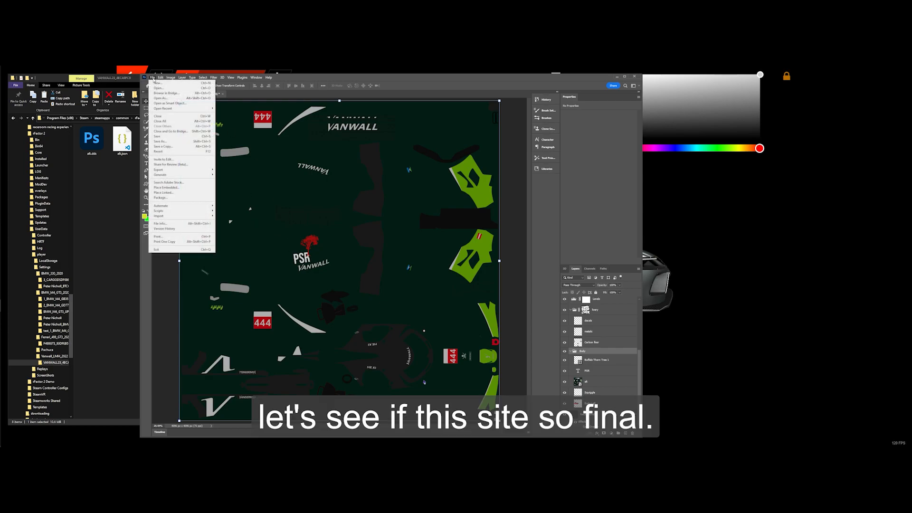
pyautogui.click(164, 146)
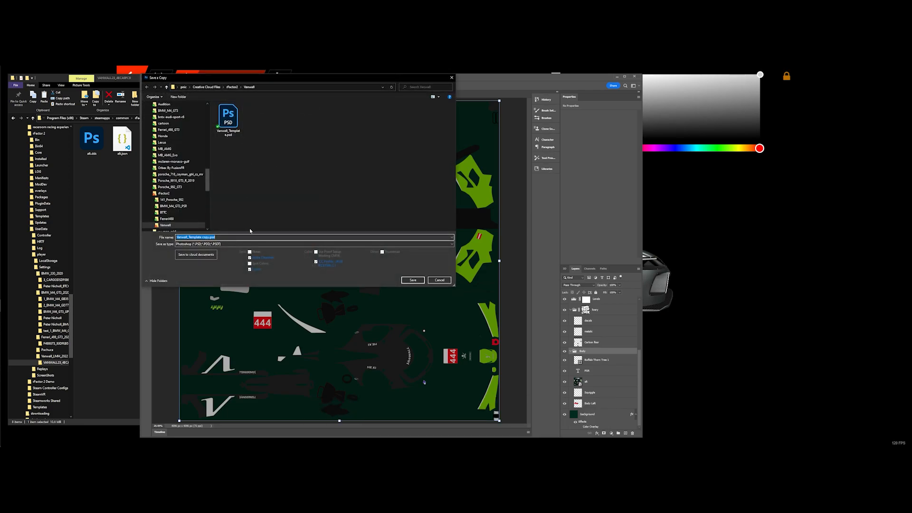
pyautogui.click(197, 243)
pyautogui.click(198, 257)
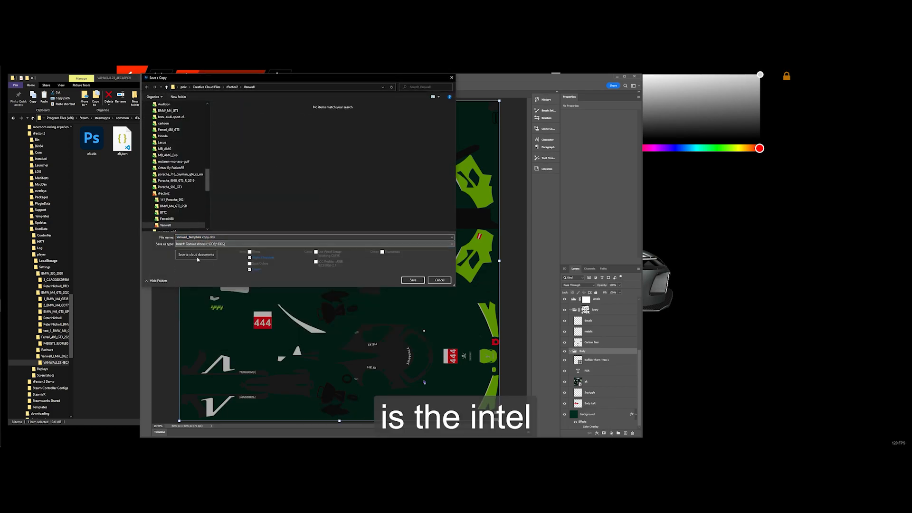
pyautogui.scroll(-2, 167, 211)
pyautogui.click(163, 207)
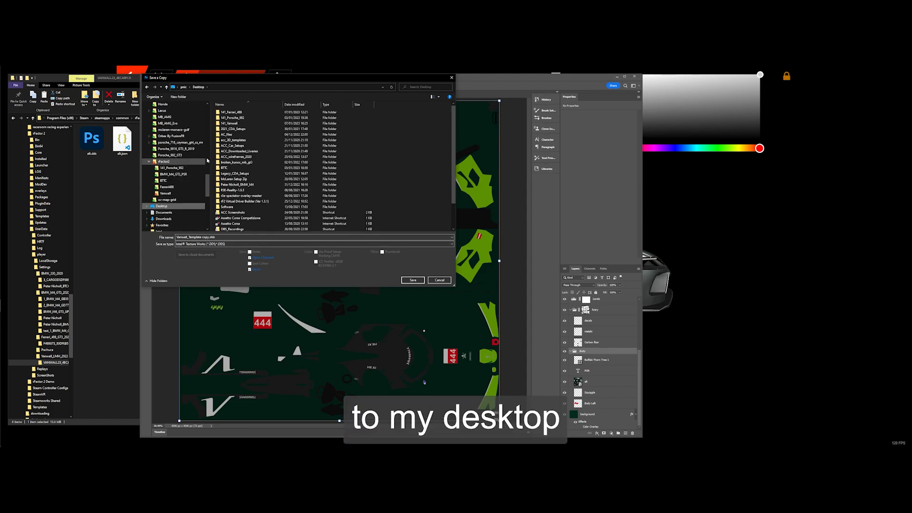
pyautogui.doubleClick(222, 123)
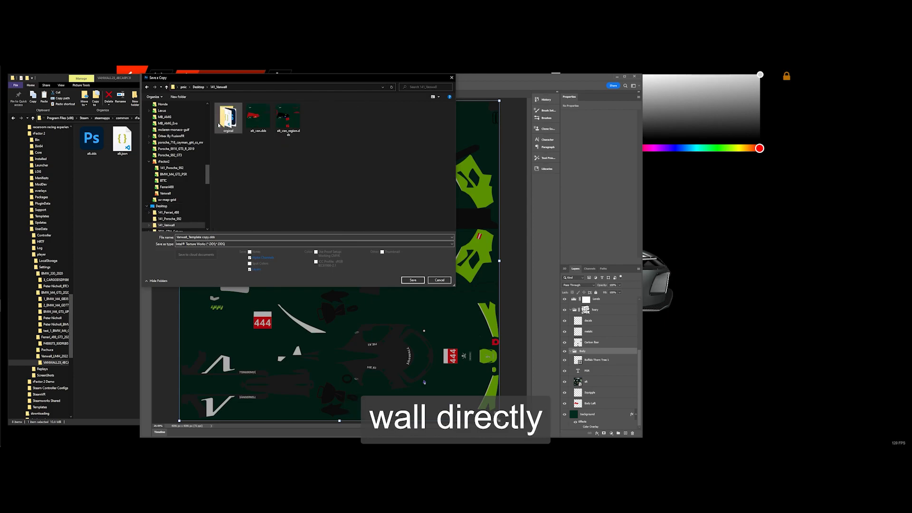
pyautogui.click(259, 119)
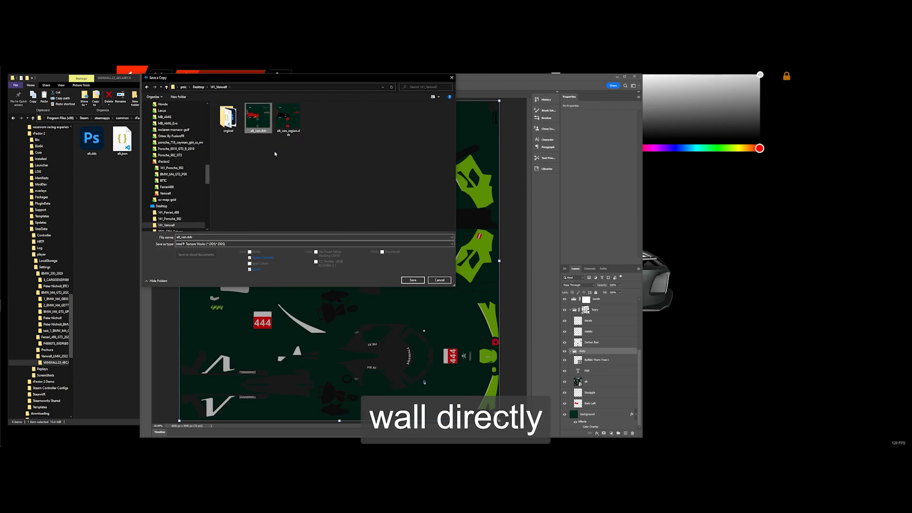
pyautogui.click(413, 279)
pyautogui.click(471, 259)
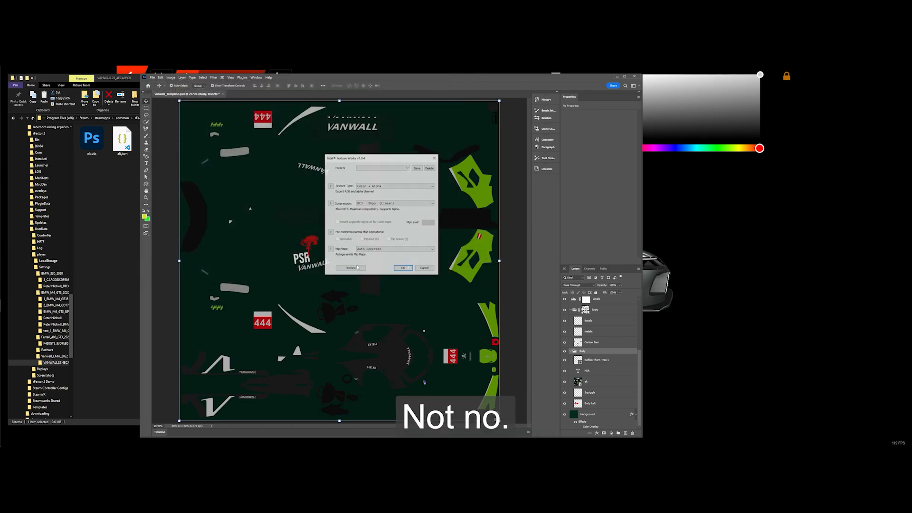
pyautogui.click(405, 267)
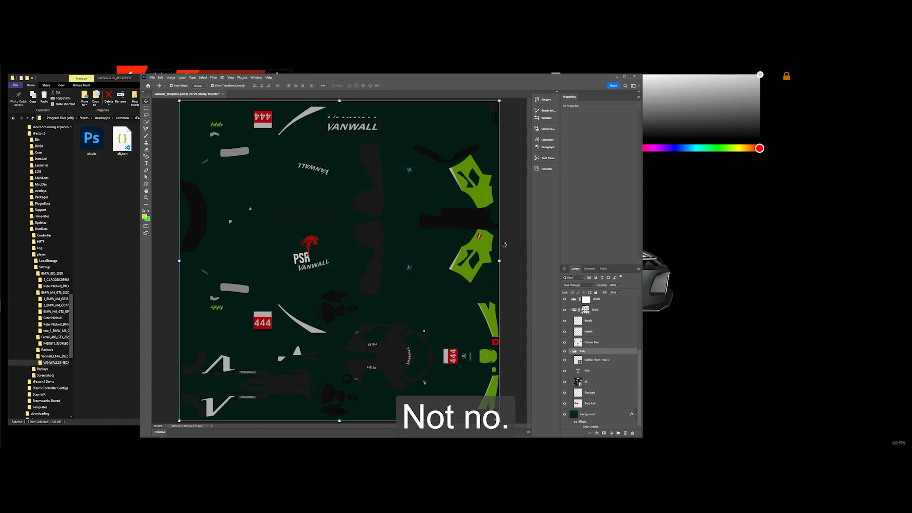
# Show the Region group, load the outline of the PSR text as a selection and make alt_region the active layer
pyautogui.scroll(4, 566, 314)
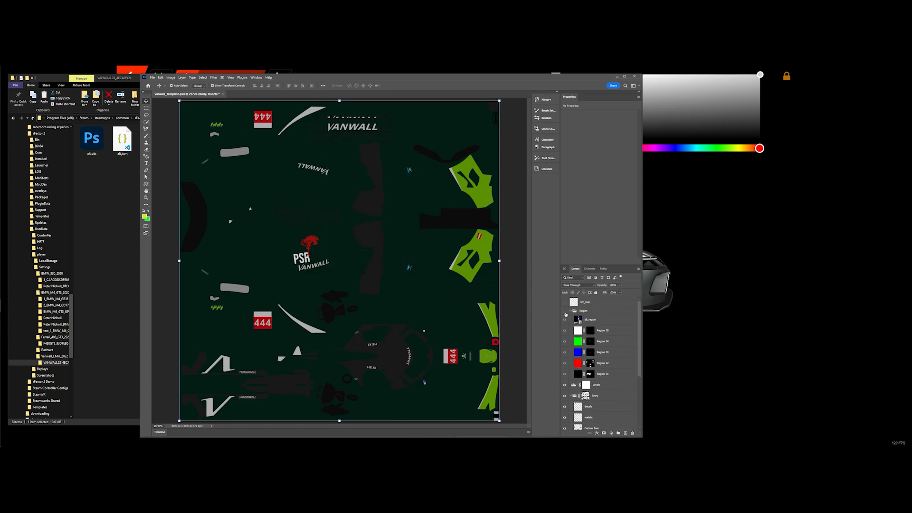
pyautogui.click(565, 311)
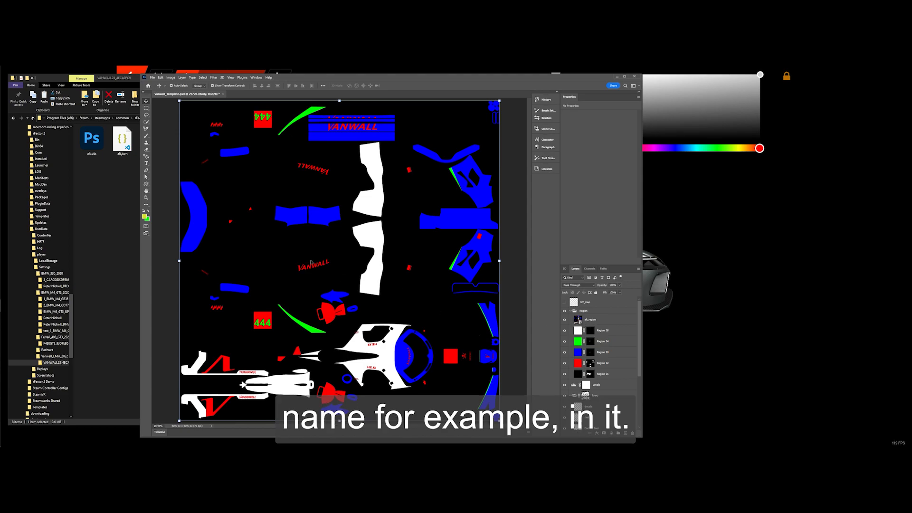
pyautogui.scroll(-3, 587, 405)
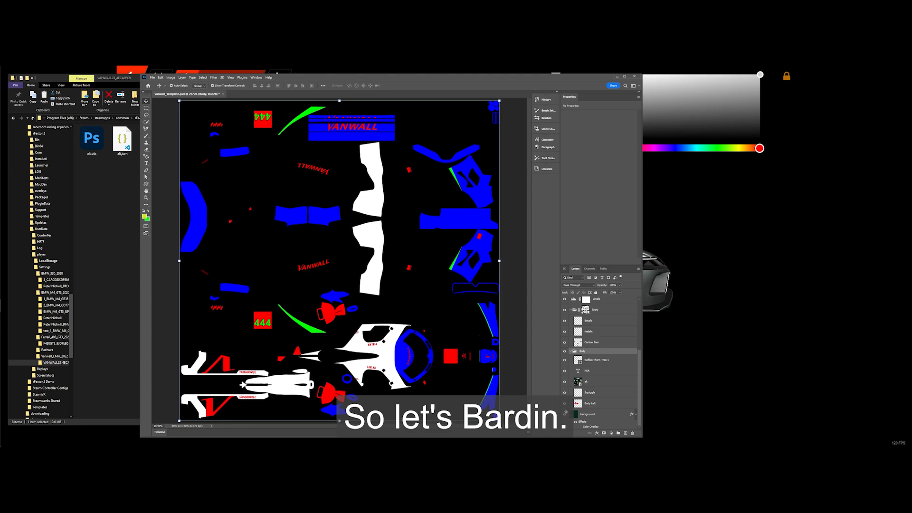
pyautogui.click(577, 371)
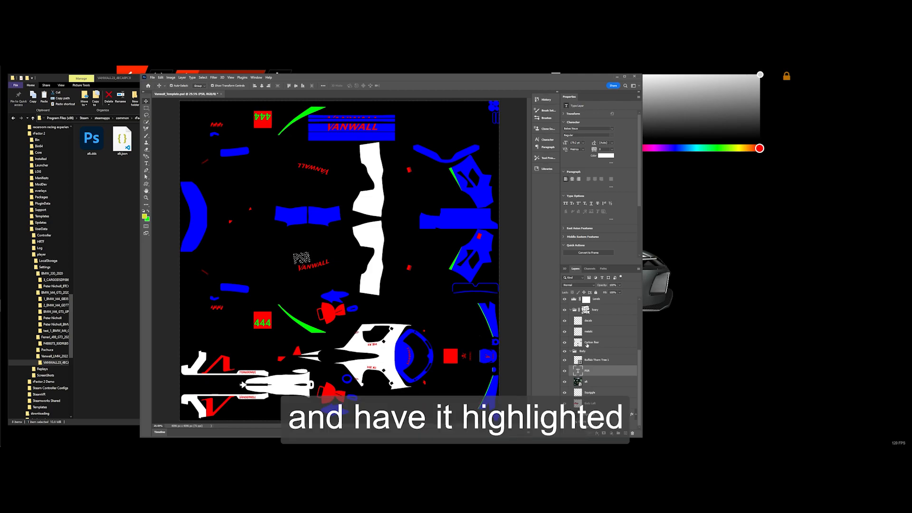
pyautogui.scroll(5, 589, 348)
pyautogui.click(578, 320)
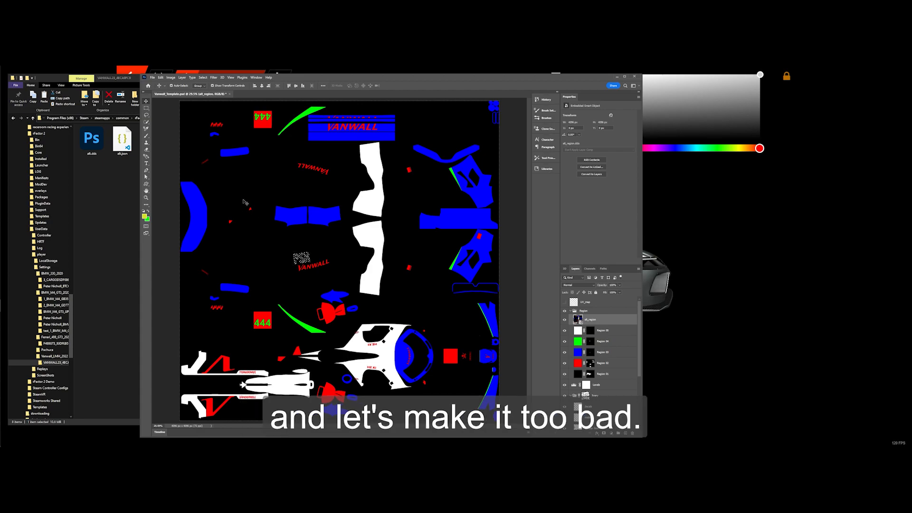
# Sample the red of the VANWALL lettering as foreground color, rasterize the alt_region layer and brush the PSR selection red
pyautogui.click(146, 136)
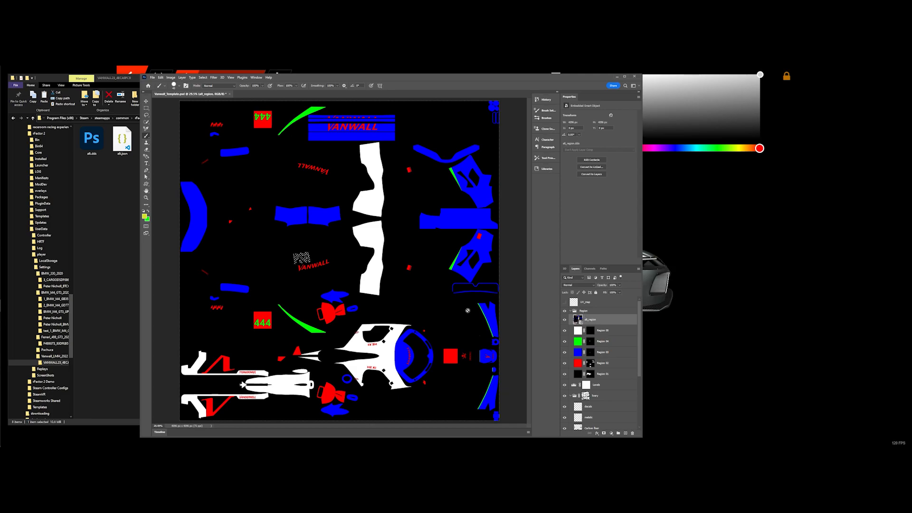
pyautogui.click(144, 216)
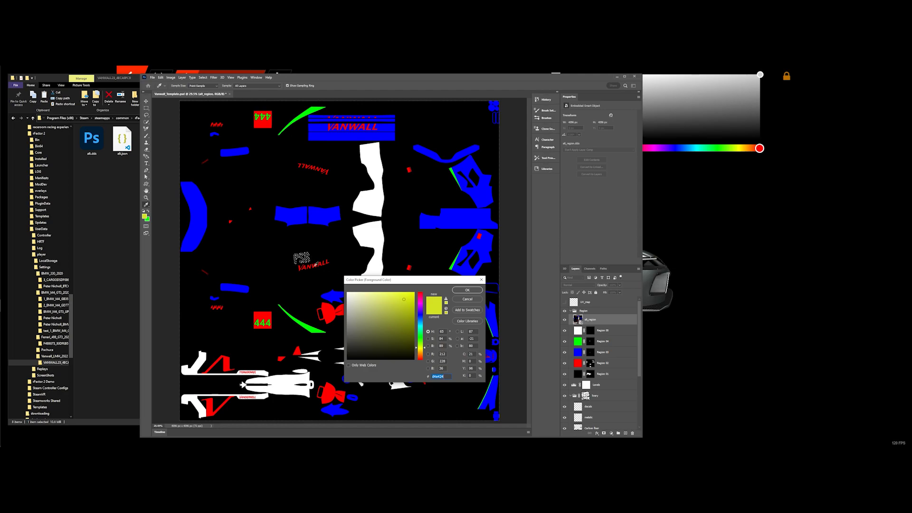
pyautogui.click(316, 262)
pyautogui.click(468, 290)
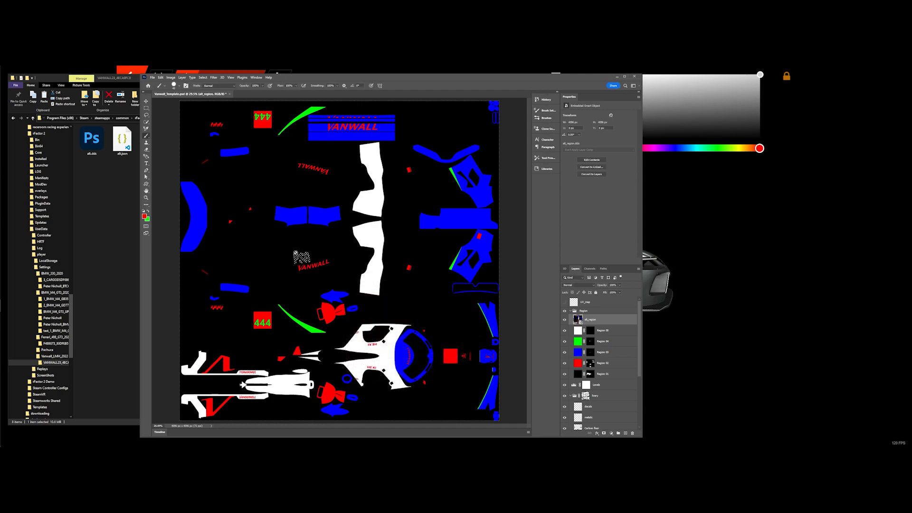
pyautogui.click(296, 256)
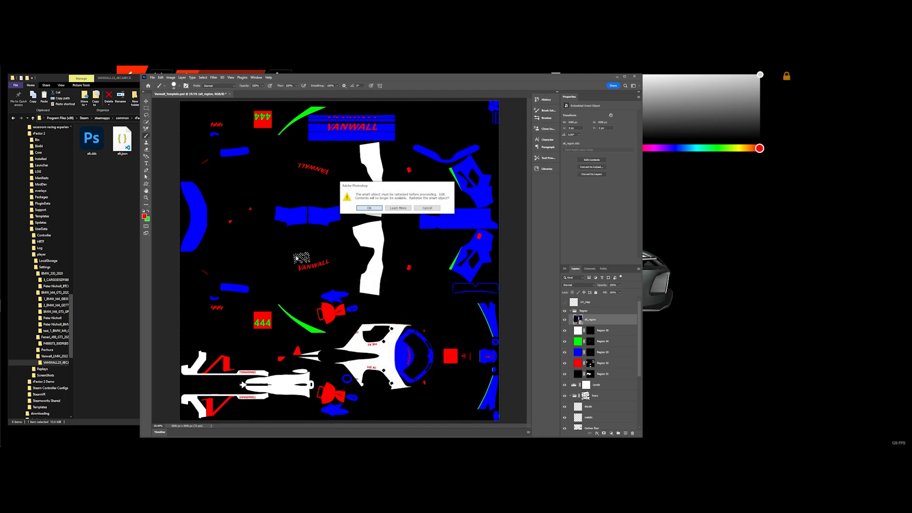
pyautogui.click(376, 209)
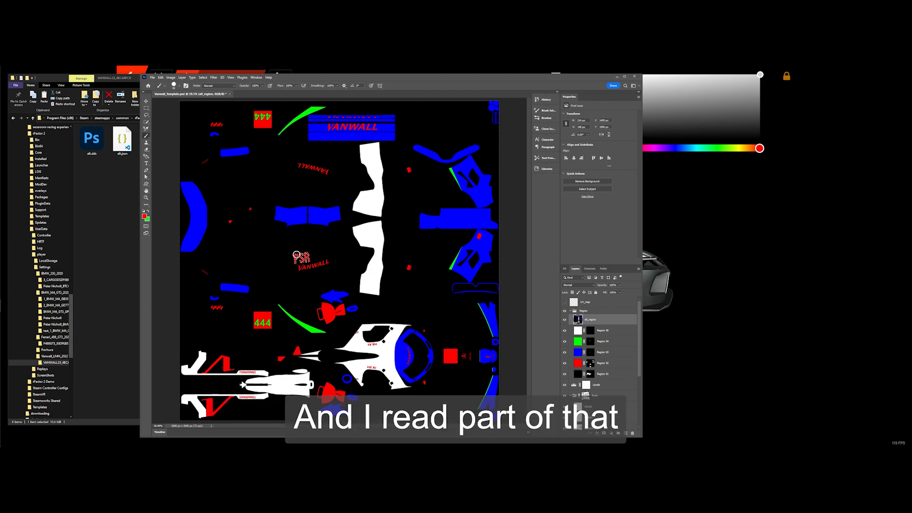
# Deselect the PSR lettering and save a copy in Intel Texture Works DDS format over alt_van_region.dds in the desktop folder 141_Vanwall, accepting the export options
pyautogui.hotkey('ctrl', 'd')
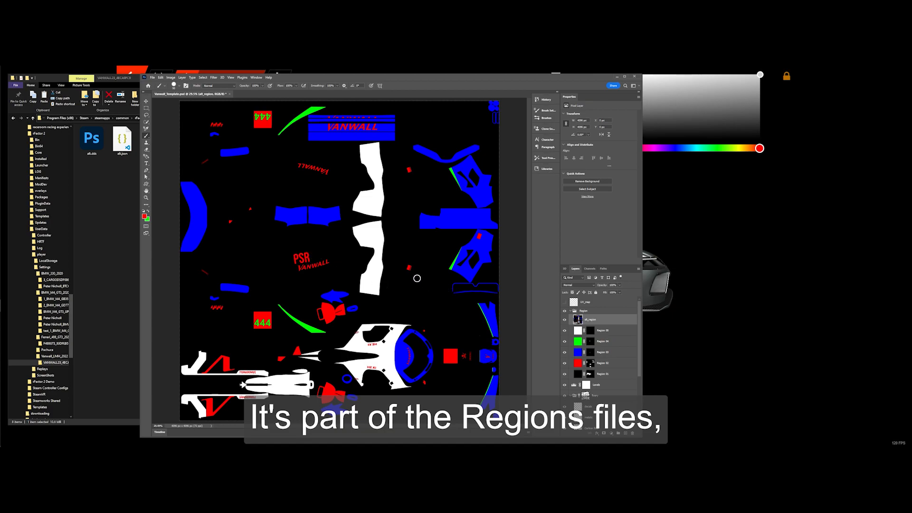
pyautogui.click(153, 77)
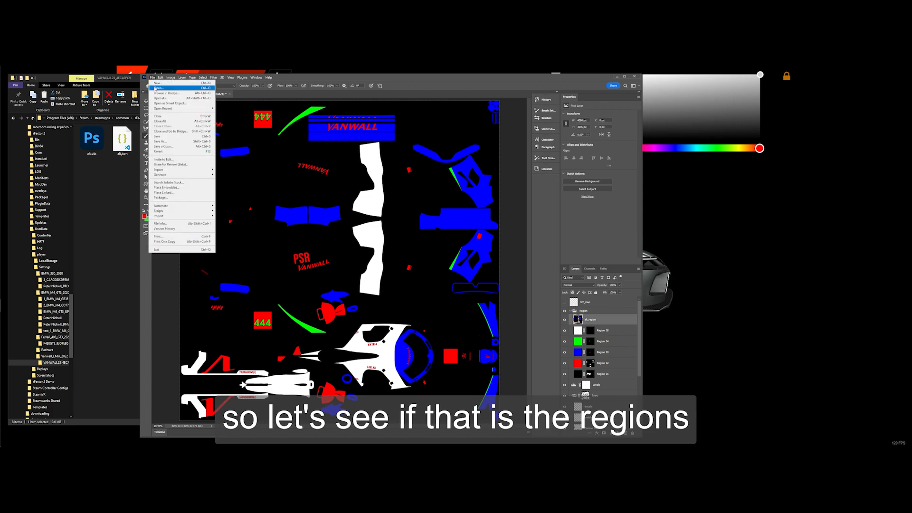
pyautogui.click(162, 147)
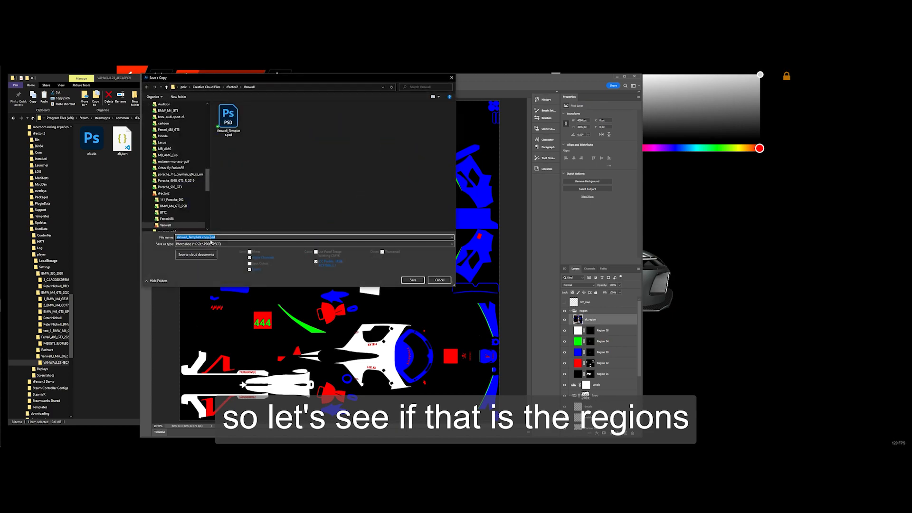
pyautogui.click(208, 244)
pyautogui.click(208, 258)
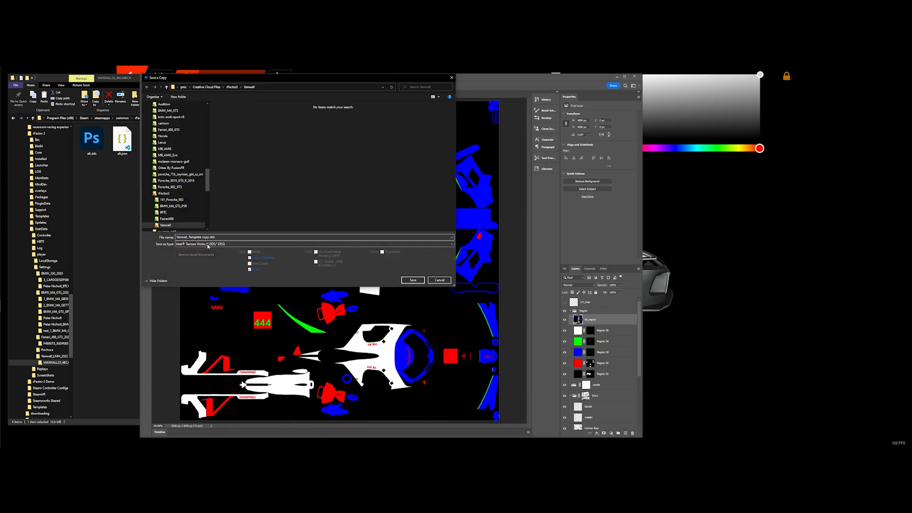
pyautogui.scroll(-1, 171, 209)
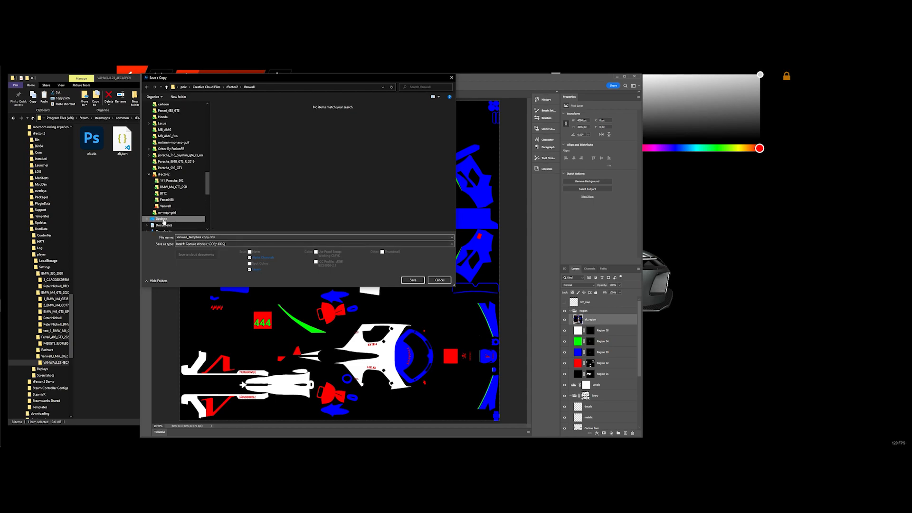
pyautogui.click(164, 220)
pyautogui.doubleClick(224, 127)
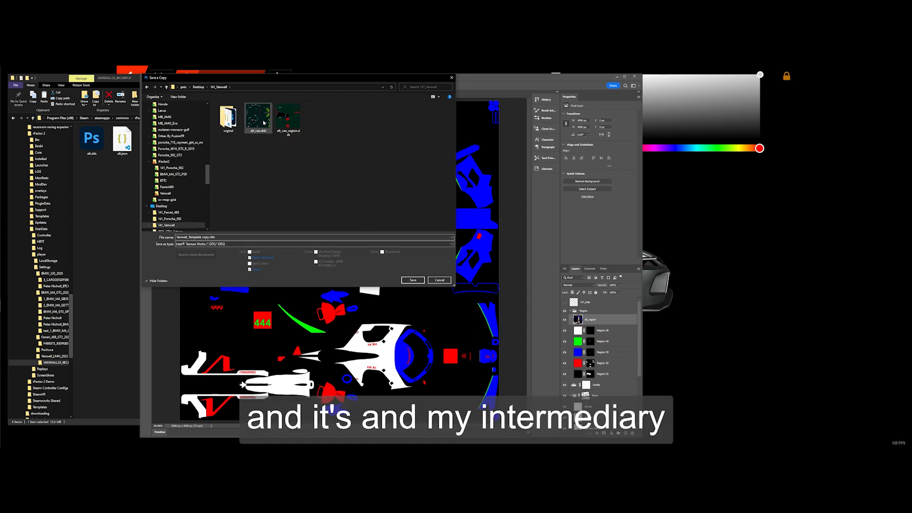
pyautogui.click(288, 121)
pyautogui.click(411, 280)
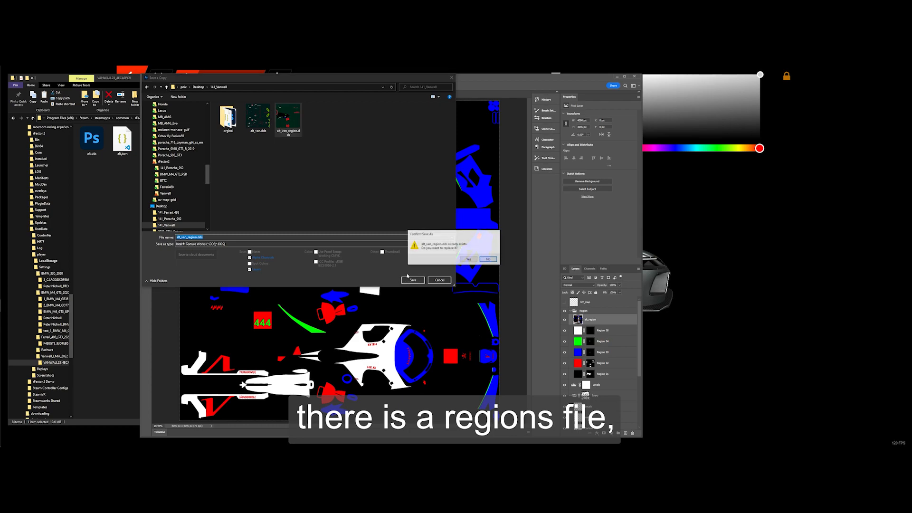
pyautogui.click(469, 261)
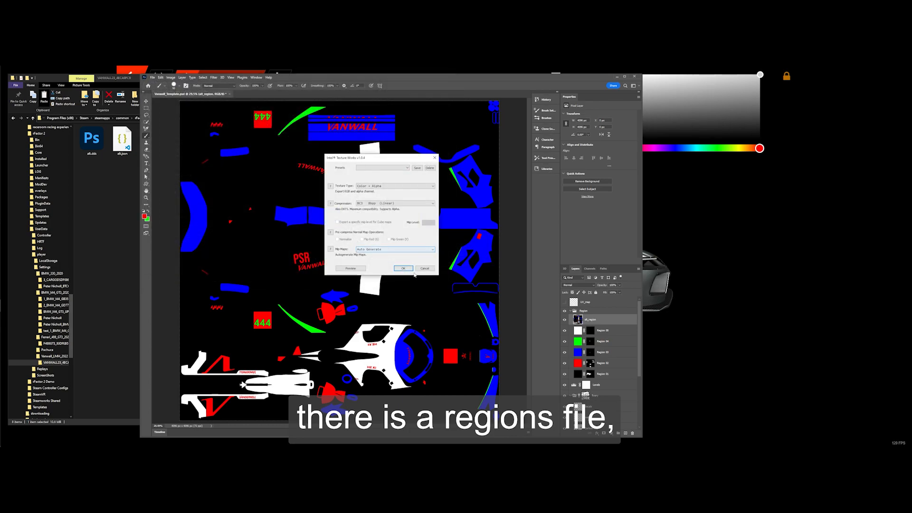
pyautogui.click(403, 268)
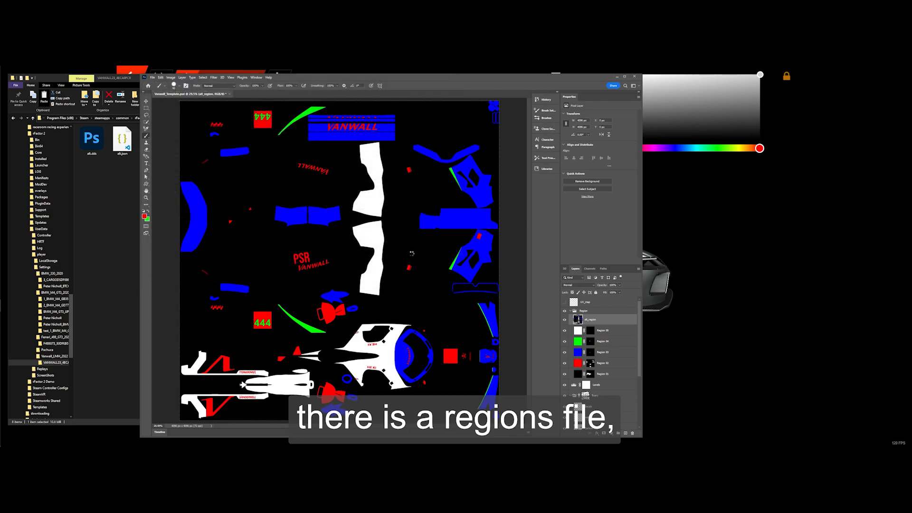
# In the VANWALL23_4ECA9FC9 skin folder, delete the four unneeded alt files, including alt.dds, alt.json and alt_region.dds
pyautogui.click(617, 77)
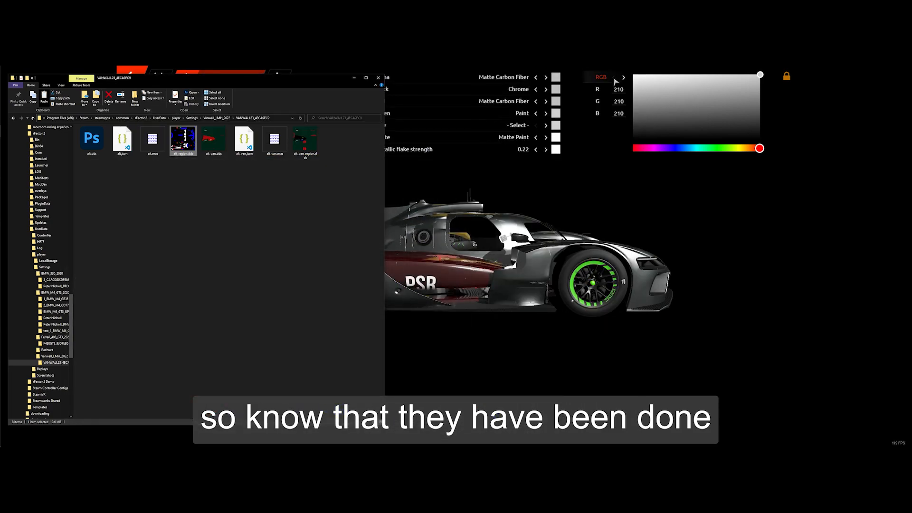
pyautogui.click(253, 185)
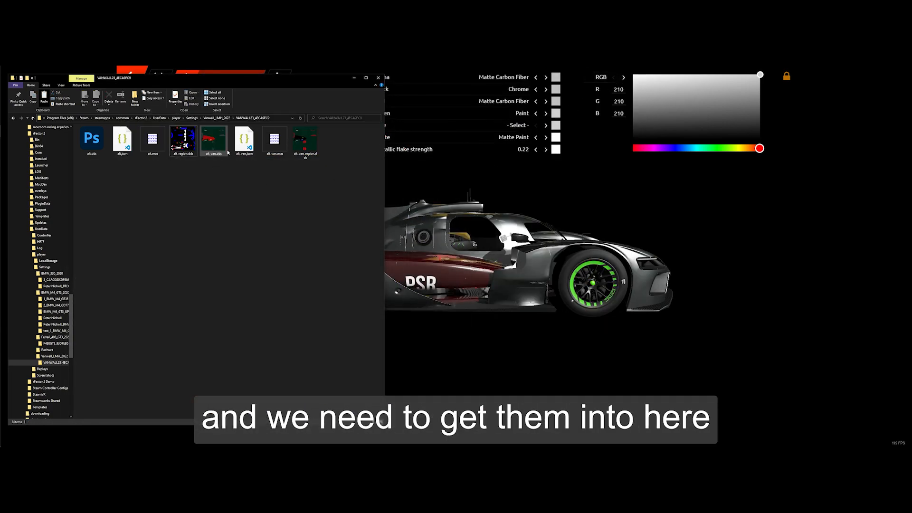
pyautogui.moveTo(89, 163); pyautogui.dragTo(188, 139)
pyautogui.rightClick(133, 136)
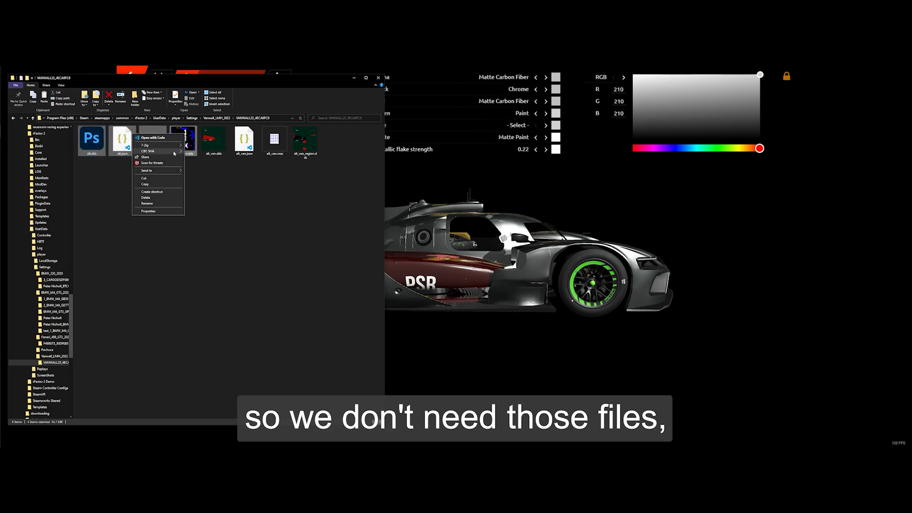
pyautogui.click(152, 198)
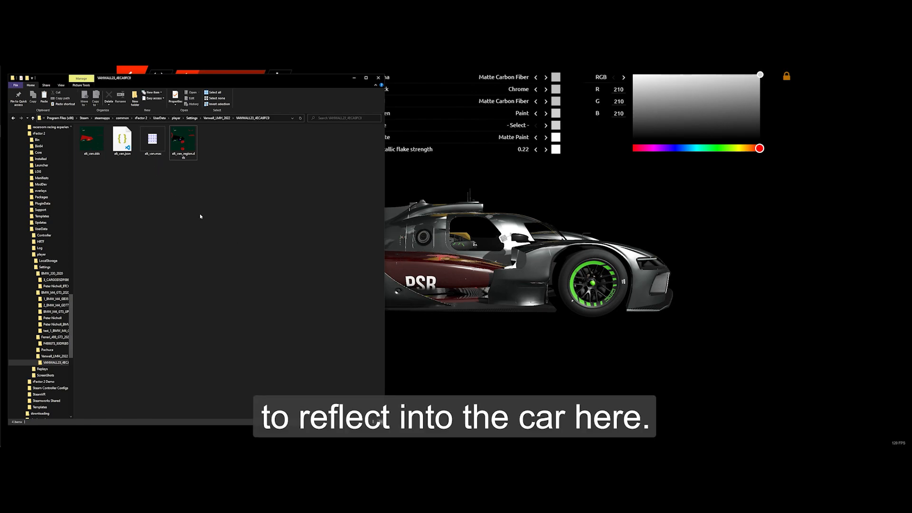
# Copy alt_van.dds and alt_van_region.dds from 141_Vanwall into the skin folder, replacing the existing files, and reload the skin in rFactor 2
pyautogui.hotkey('alt', 'Tab')
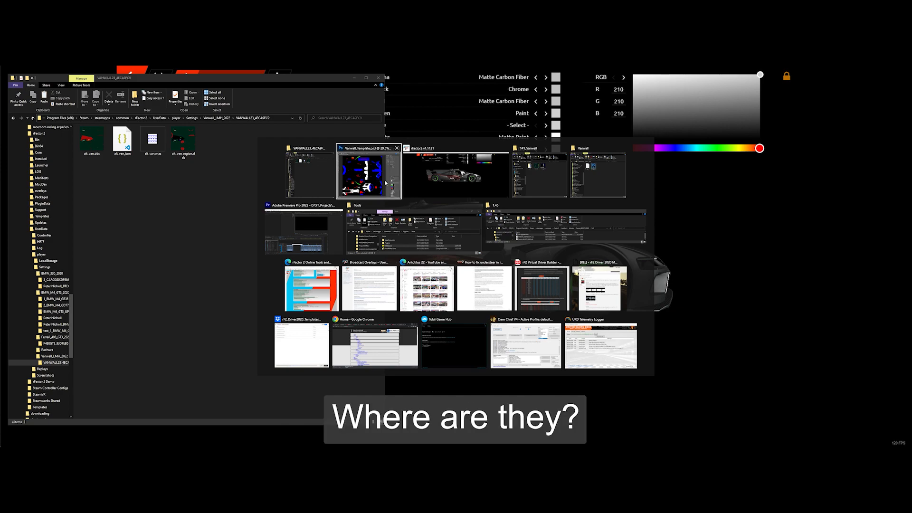
pyautogui.moveTo(528, 160); pyautogui.dragTo(231, 185)
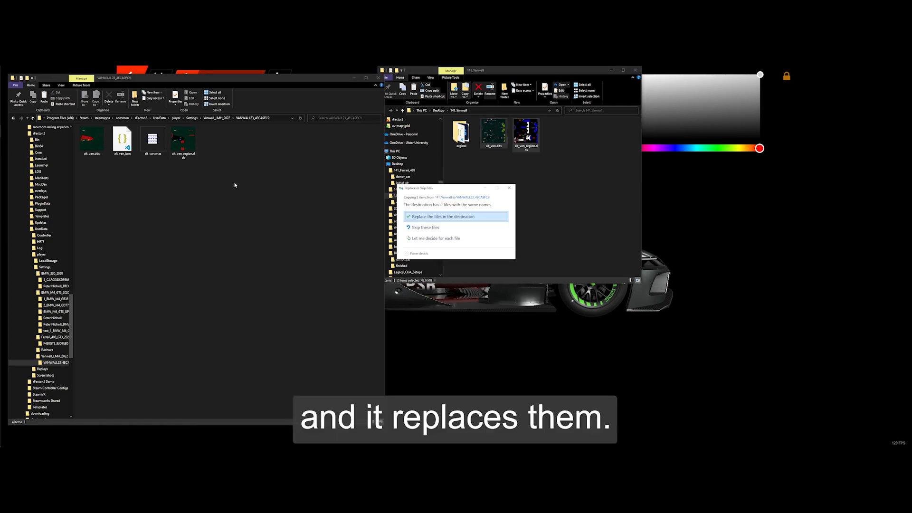
pyautogui.click(443, 216)
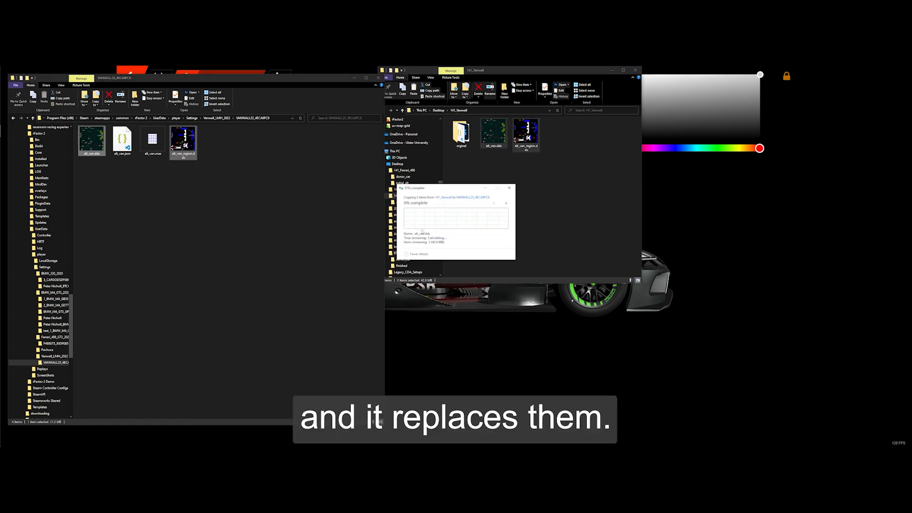
pyautogui.click(441, 325)
pyautogui.click(204, 128)
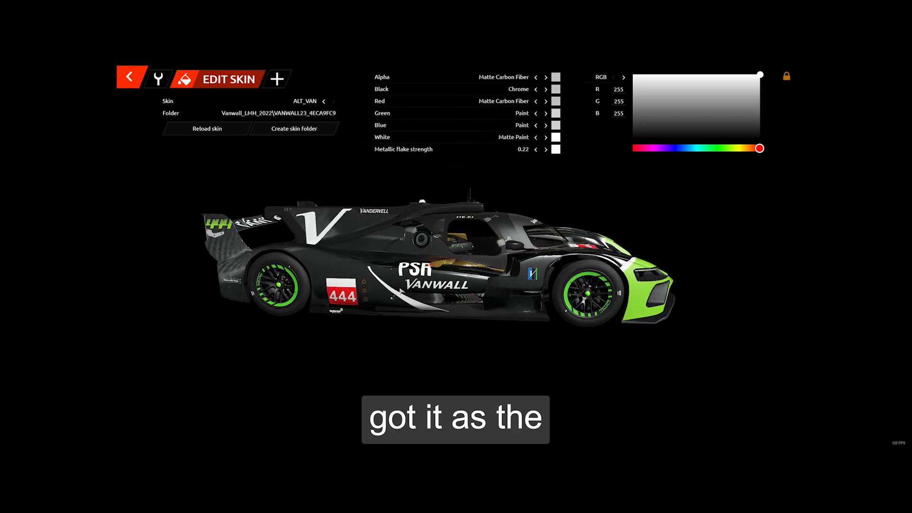
# Set the Black region's material to Car Paint and cycle the White region's material through Matte Vinyl
pyautogui.moveTo(364, 269); pyautogui.dragTo(439, 280)
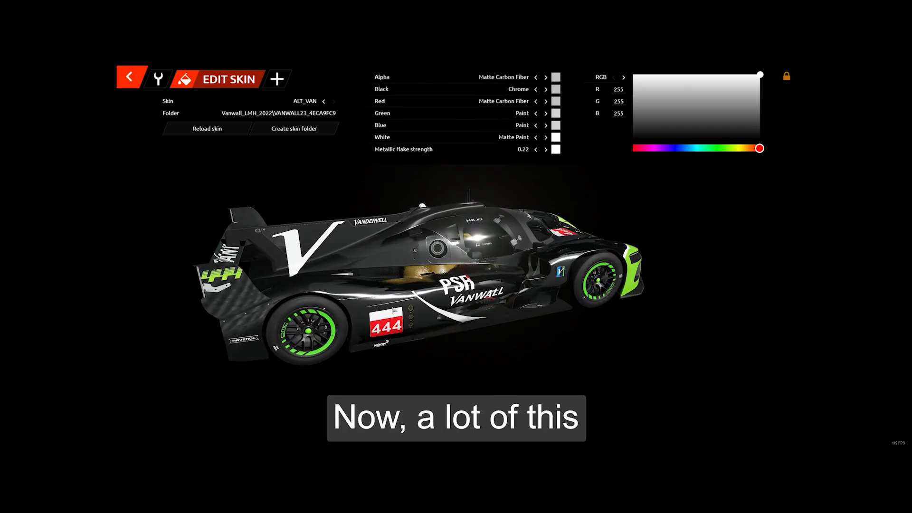
pyautogui.click(536, 90)
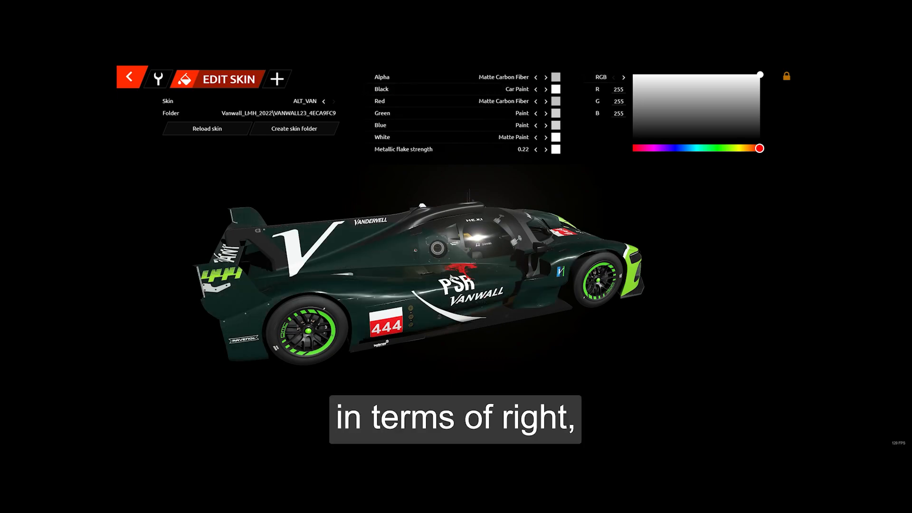
pyautogui.moveTo(450, 275); pyautogui.dragTo(432, 297)
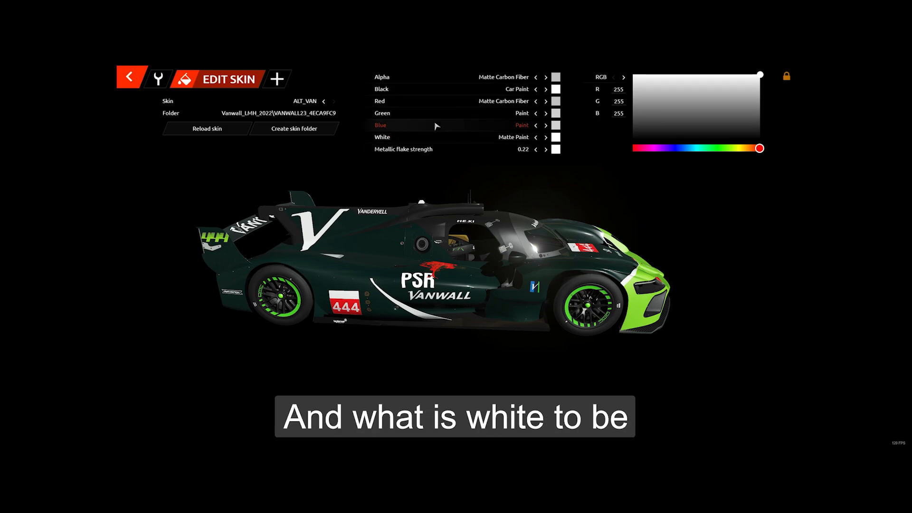
pyautogui.click(545, 137)
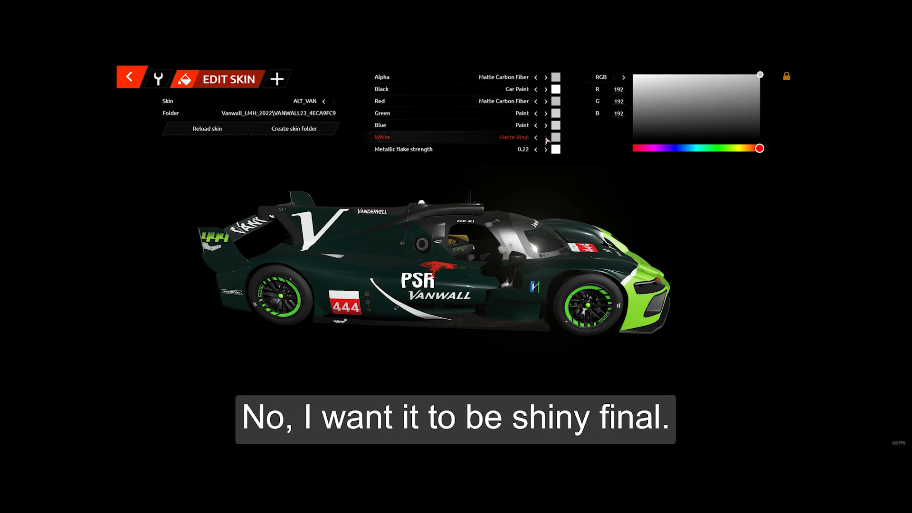
pyautogui.click(546, 137)
pyautogui.moveTo(411, 316); pyautogui.dragTo(413, 255)
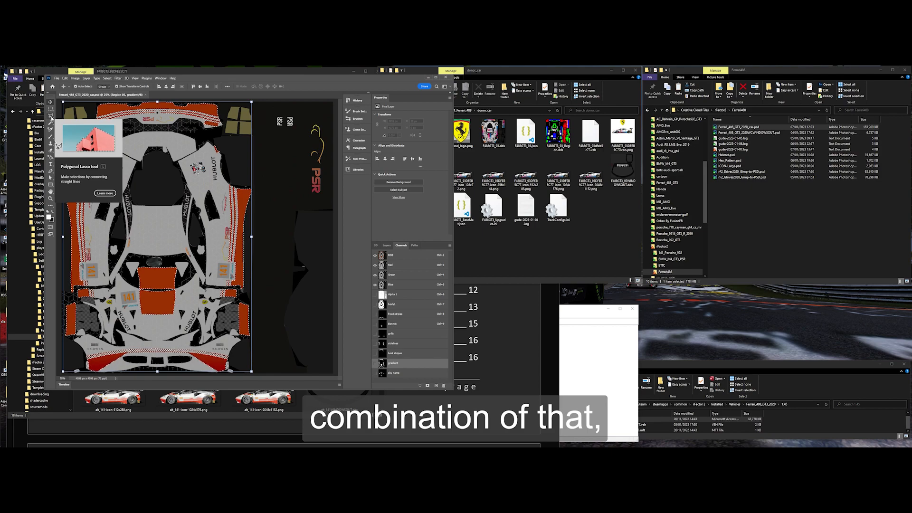
# Preview the Ferrari livery selection in Quick Mask mode, return to standard mode and clear the selection
pyautogui.click(50, 228)
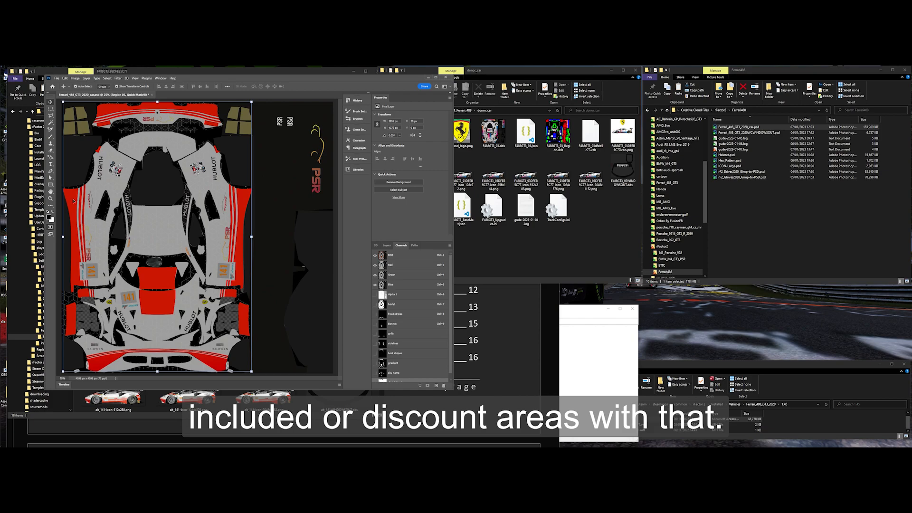
pyautogui.click(50, 227)
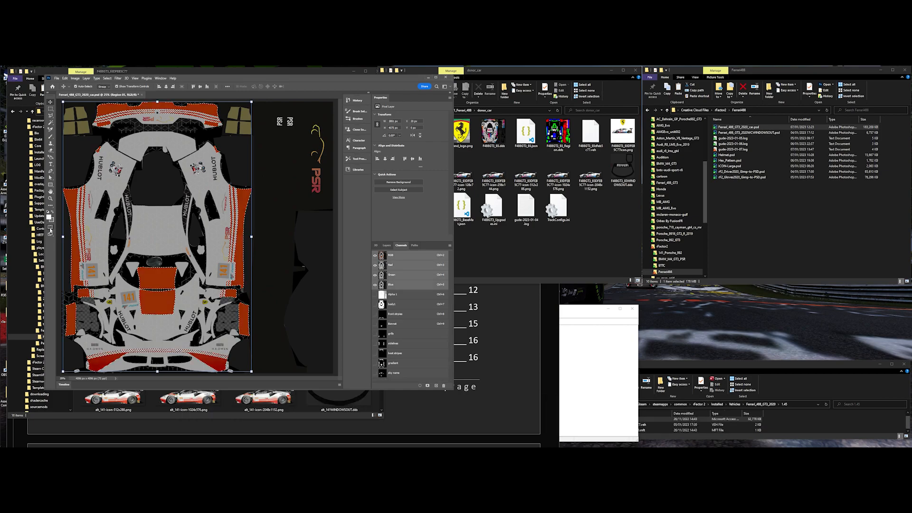
pyautogui.hotkey('ctrl', 'd')
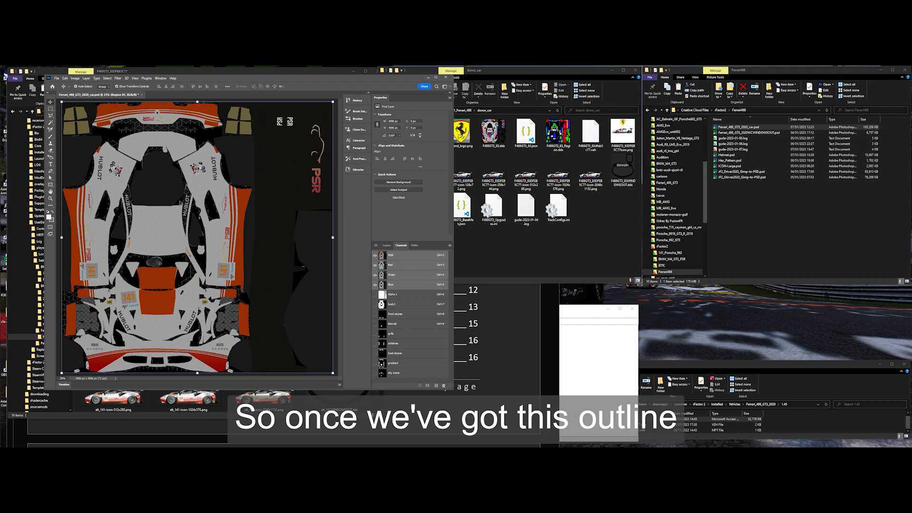
# Show the Ferrari template's Region group to compare the region map with the livery, and hide it again
pyautogui.click(386, 245)
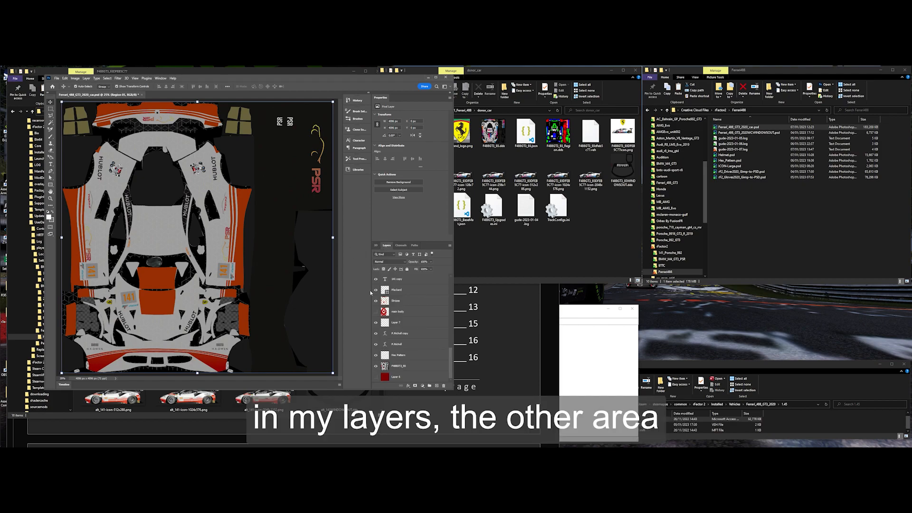
pyautogui.scroll(10, 375, 285)
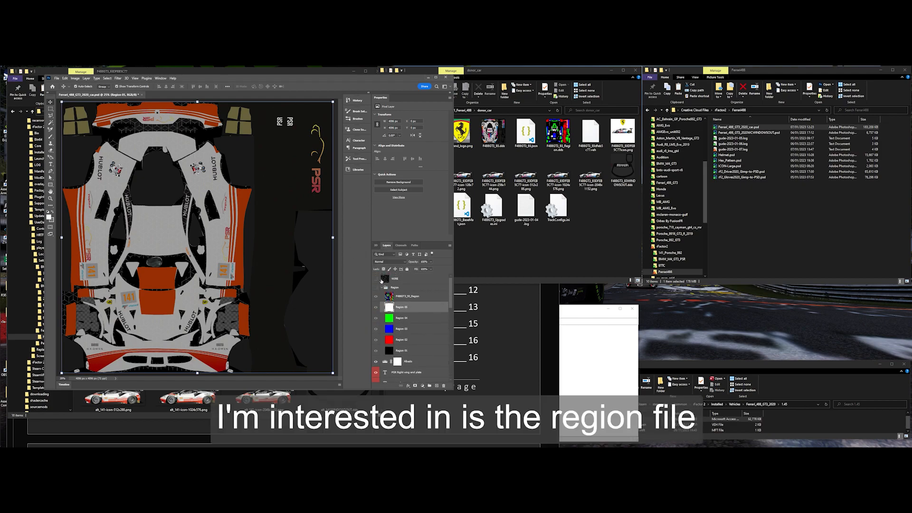
pyautogui.click(376, 288)
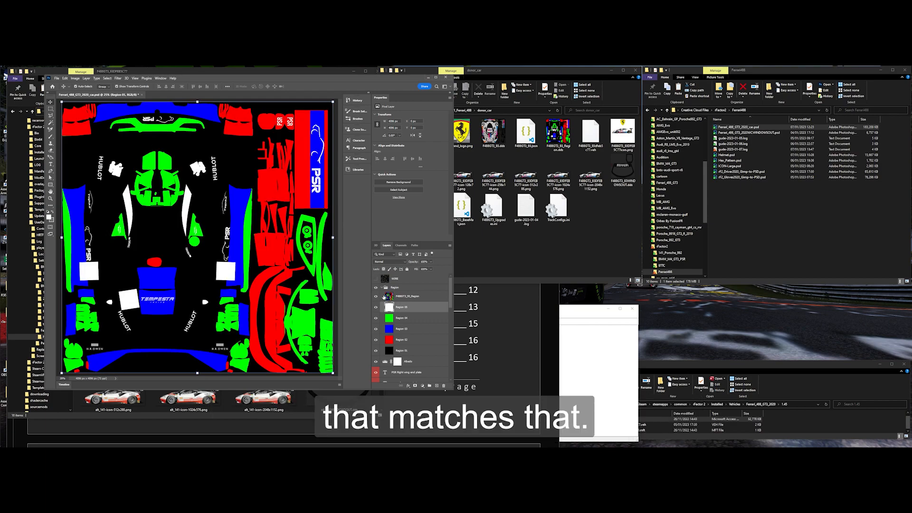
pyautogui.click(375, 288)
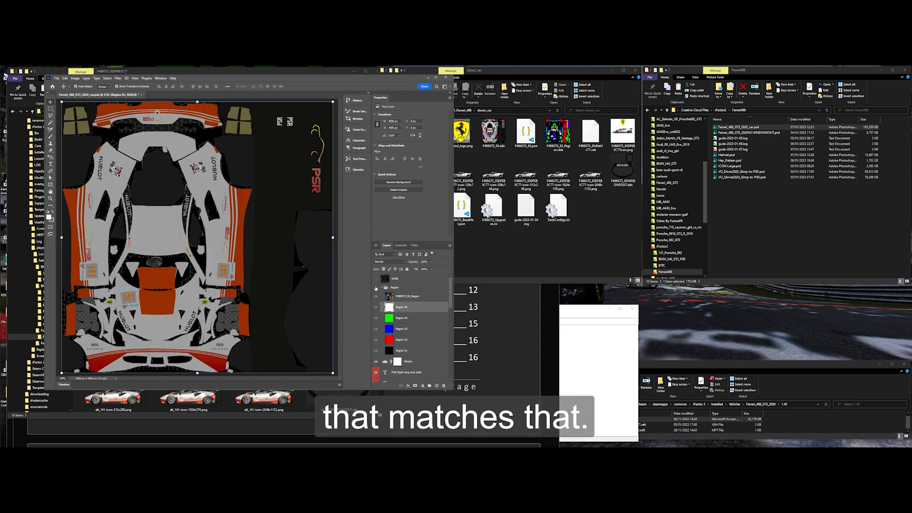
# Find the red-labelled logo layers in the Ferrari template and make the Cal Logo left layer active
pyautogui.scroll(-5, 375, 288)
pyautogui.scroll(-4, 411, 328)
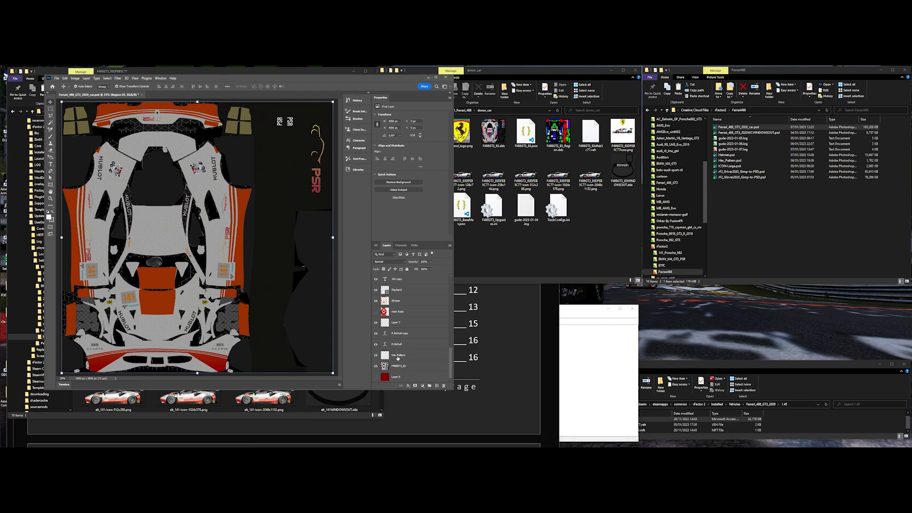
pyautogui.scroll(1, 398, 354)
pyautogui.scroll(6, 380, 328)
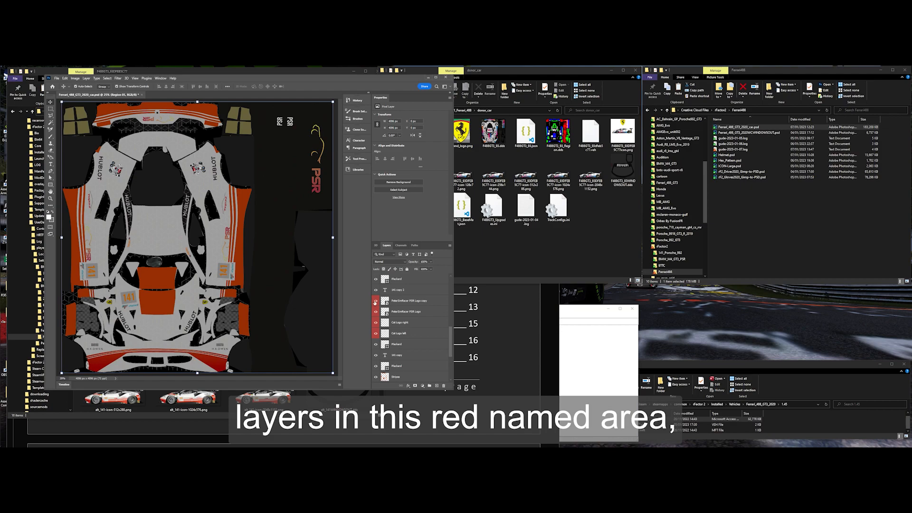
pyautogui.click(383, 333)
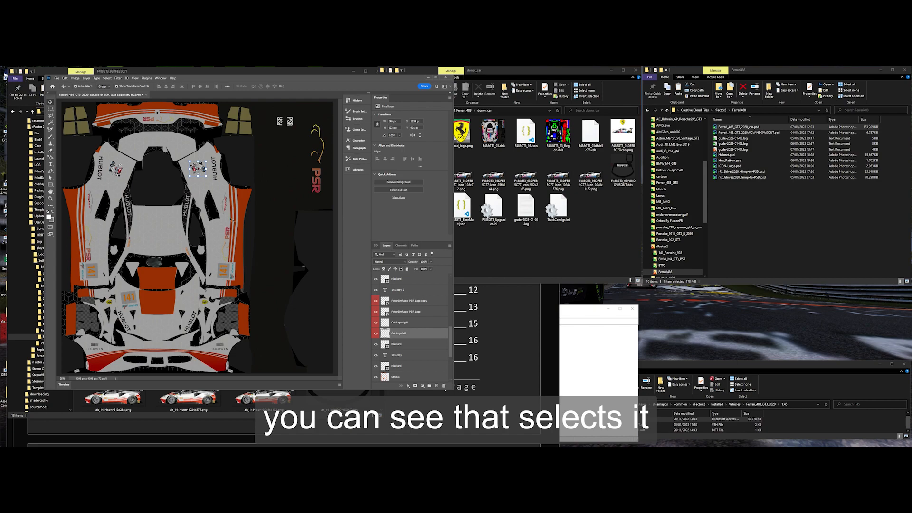
# Load the outlines of the Cal Logo left and right layers and both PSR logo layers as one combined selection
pyautogui.click(387, 323)
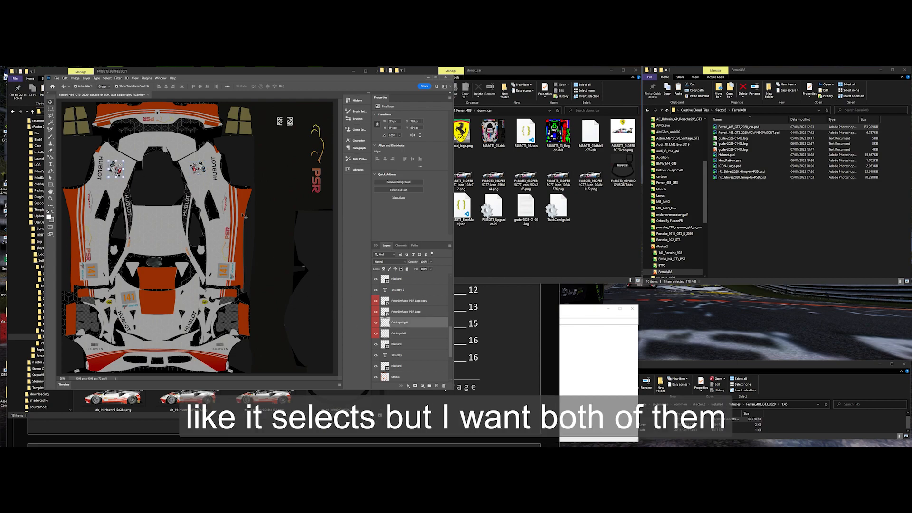
pyautogui.click(386, 333)
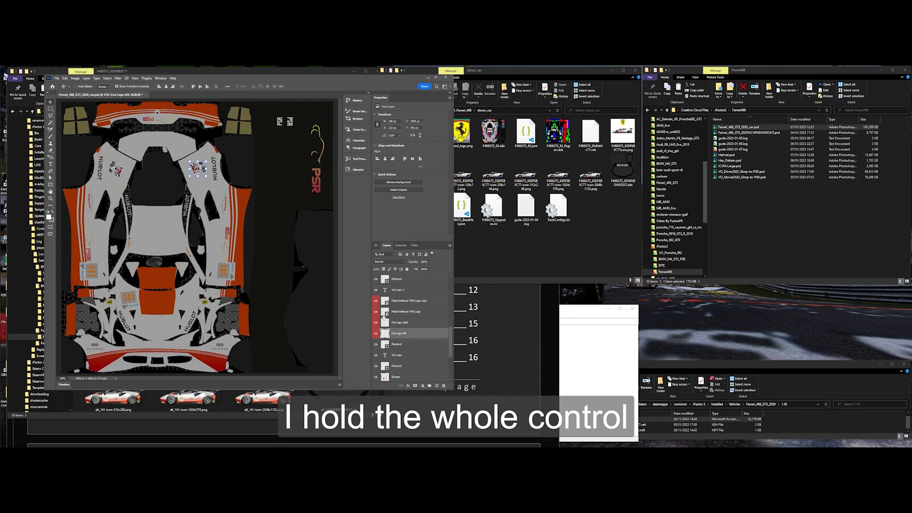
pyautogui.keyDown('ctrl'); pyautogui.keyDown('shift'); pyautogui.click(385, 324); pyautogui.keyUp('shift'); pyautogui.keyUp('ctrl')
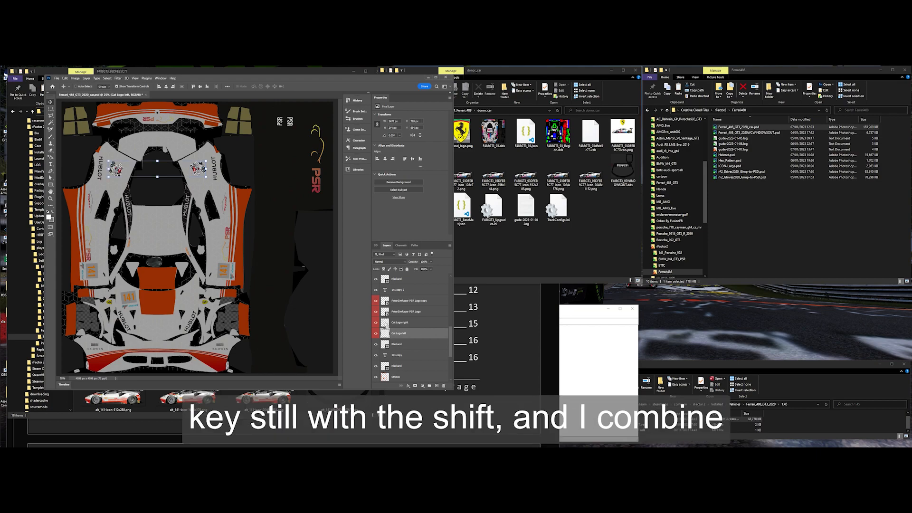
pyautogui.keyDown('ctrl'); pyautogui.keyDown('shift'); pyautogui.click(386, 312); pyautogui.keyUp('shift'); pyautogui.keyUp('ctrl')
pyautogui.keyDown('ctrl'); pyautogui.keyDown('shift'); pyautogui.click(386, 302); pyautogui.keyUp('shift'); pyautogui.keyUp('ctrl')
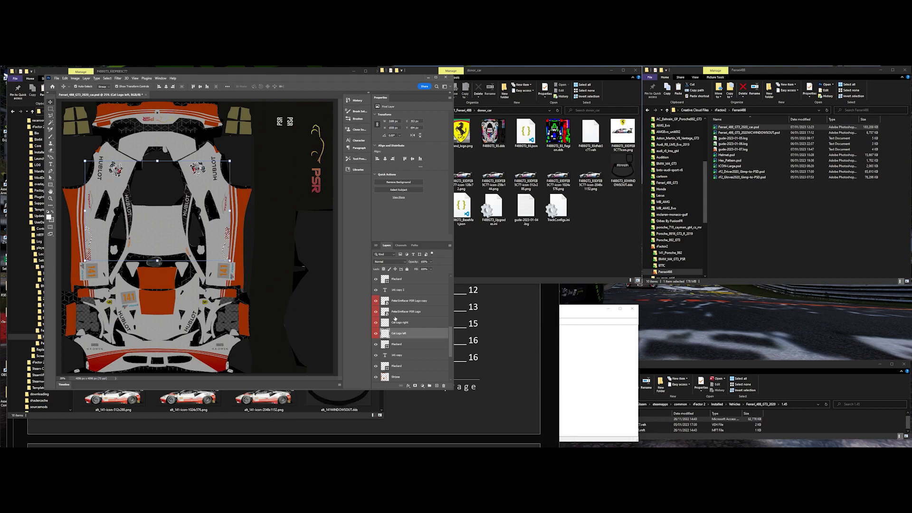
# Make the white layer in the Region group the active layer, keeping the combined logo selection
pyautogui.scroll(-8, 401, 321)
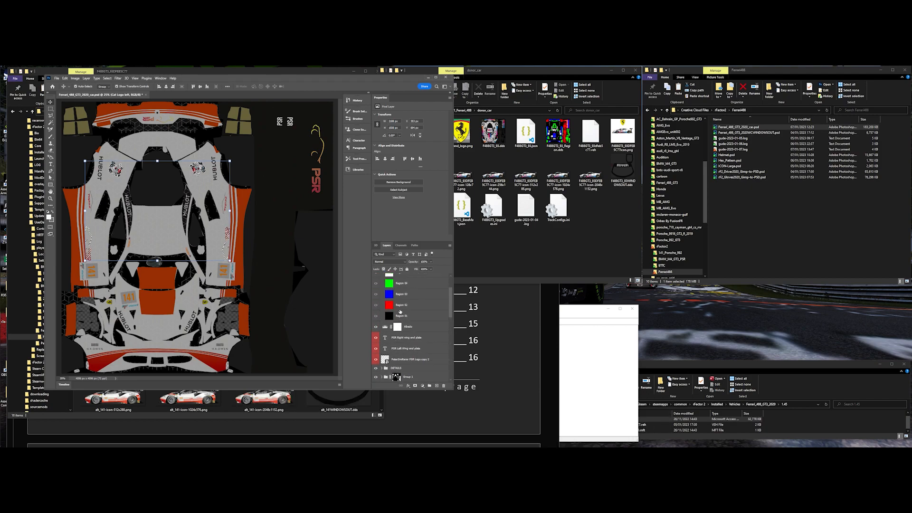
pyautogui.scroll(2, 399, 309)
pyautogui.scroll(1, 387, 301)
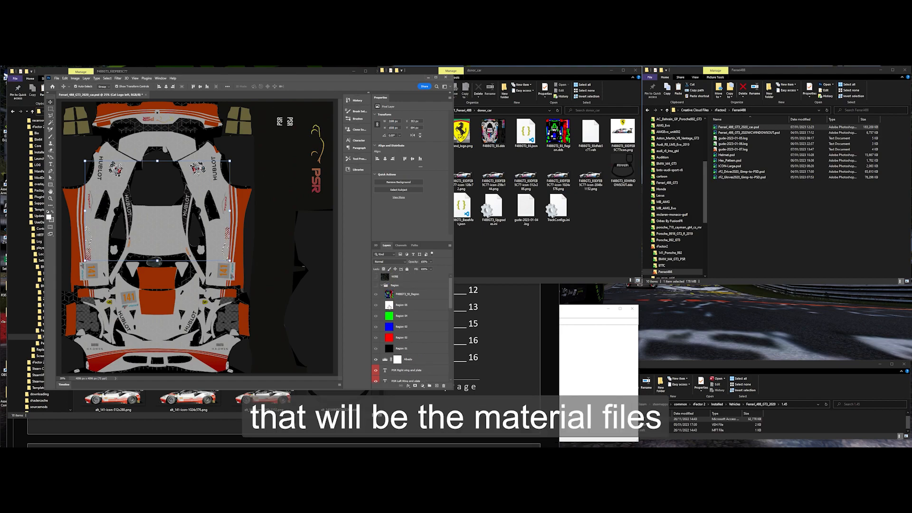
pyautogui.click(389, 306)
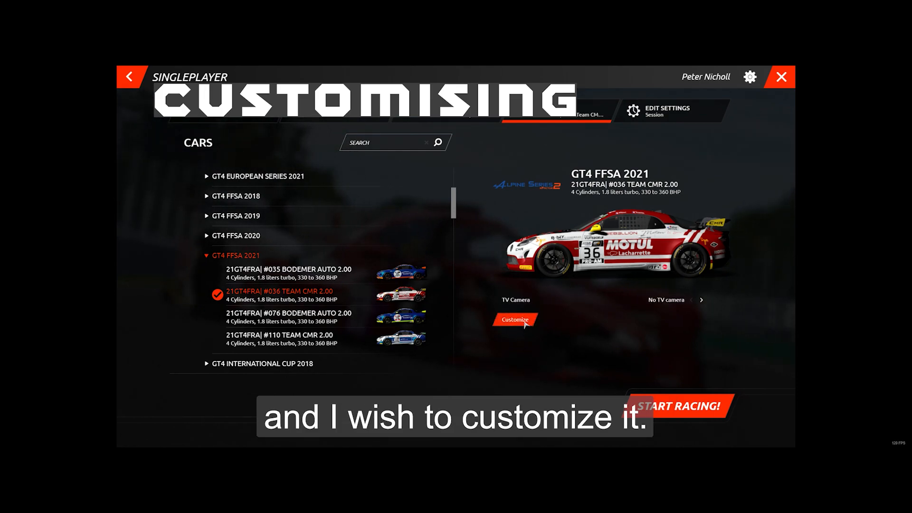
# In rFactor 2, open customization for the 21GT4FRA #036 Team CMR 2.00 car and go to its paint options
pyautogui.click(526, 321)
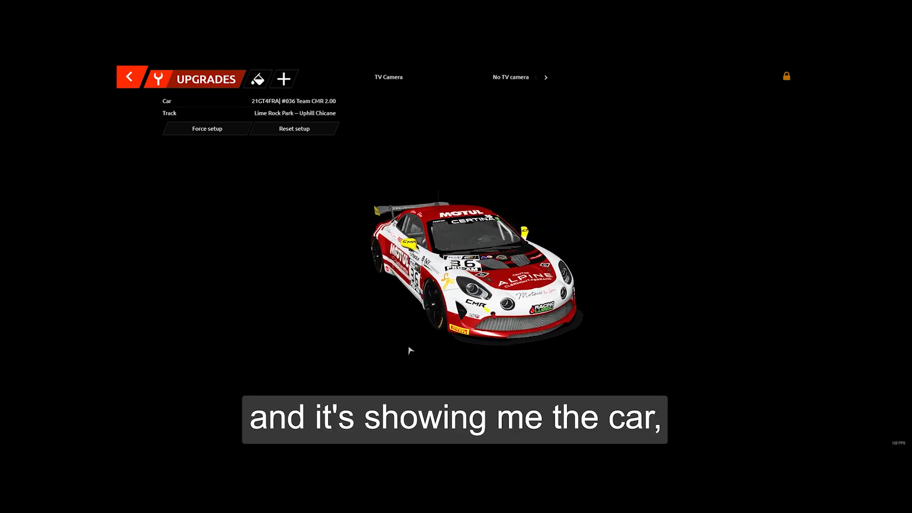
pyautogui.click(256, 80)
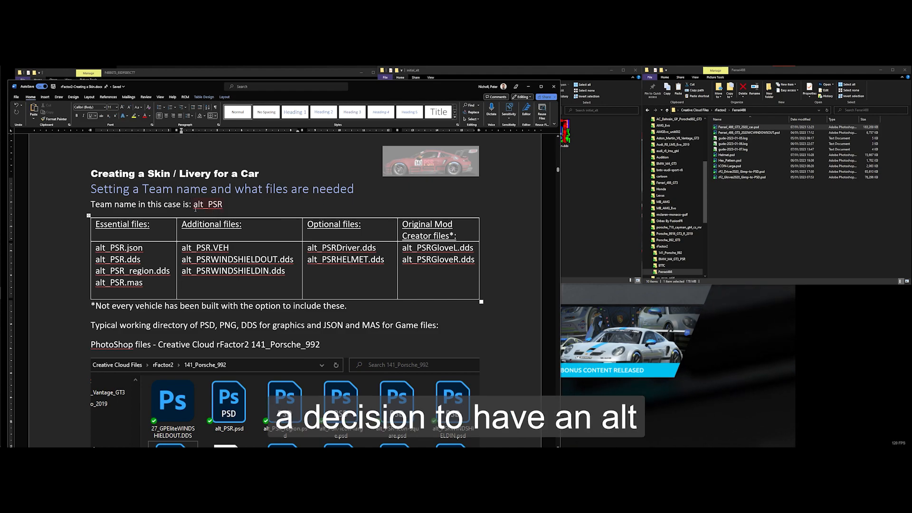
# Compare the files in the initial_alt folder with the essential and additional files listed in the Word guide
pyautogui.click(563, 199)
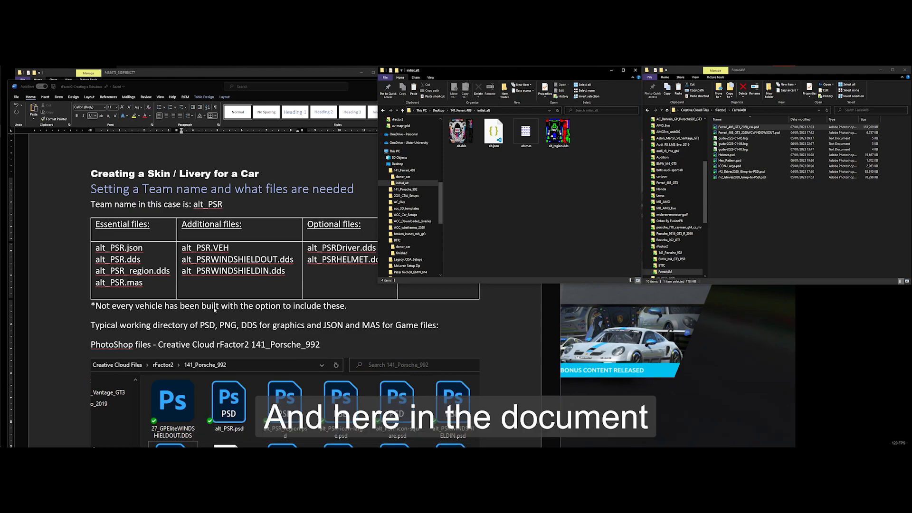
pyautogui.click(285, 298)
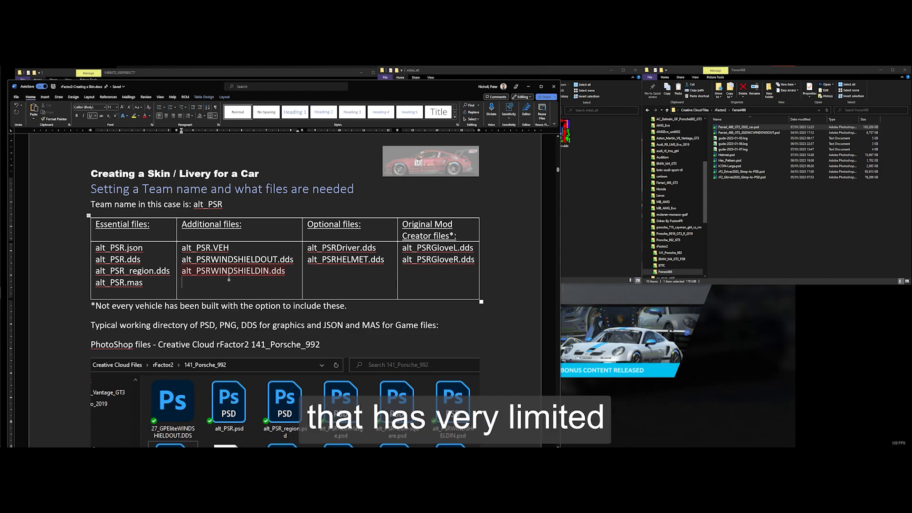
pyautogui.click(567, 207)
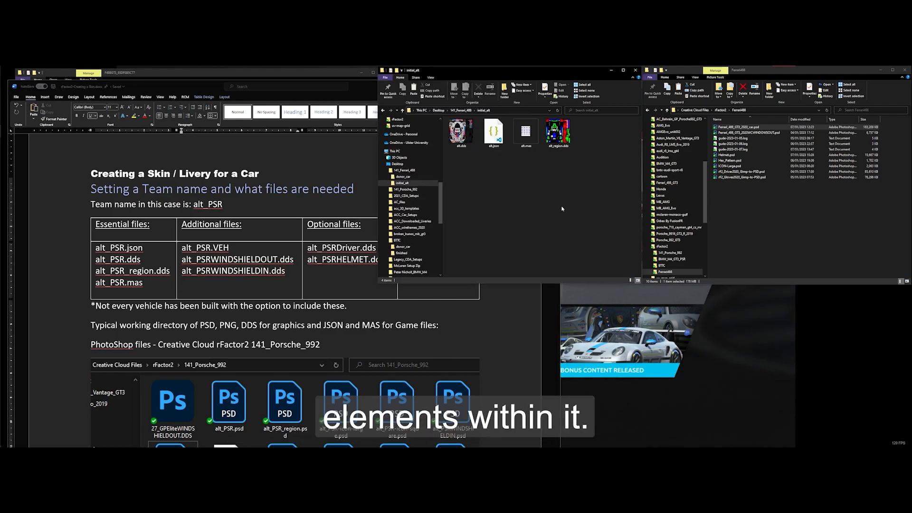
# Inspect the contents of alt.mas in the gMotor2 MAS File Utility, and start a new empty MAS file
pyautogui.hotkey('alt', 'Tab')
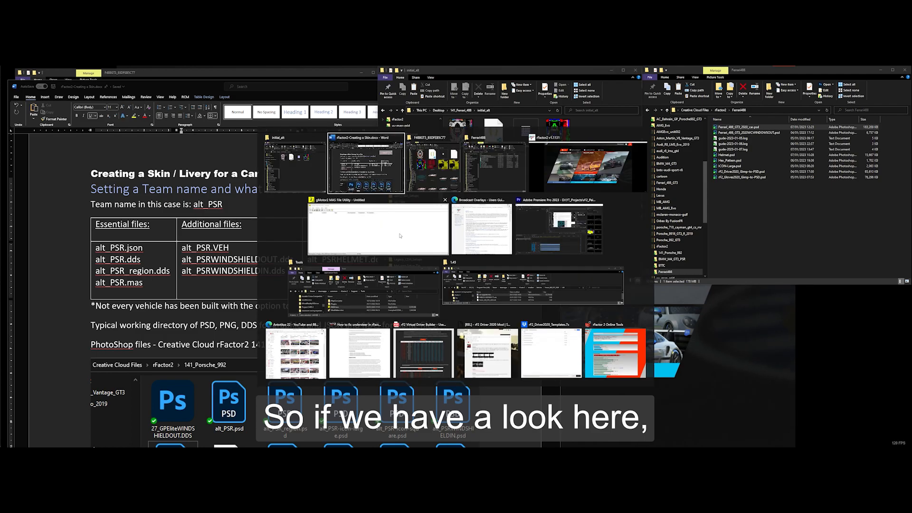
pyautogui.click(345, 238)
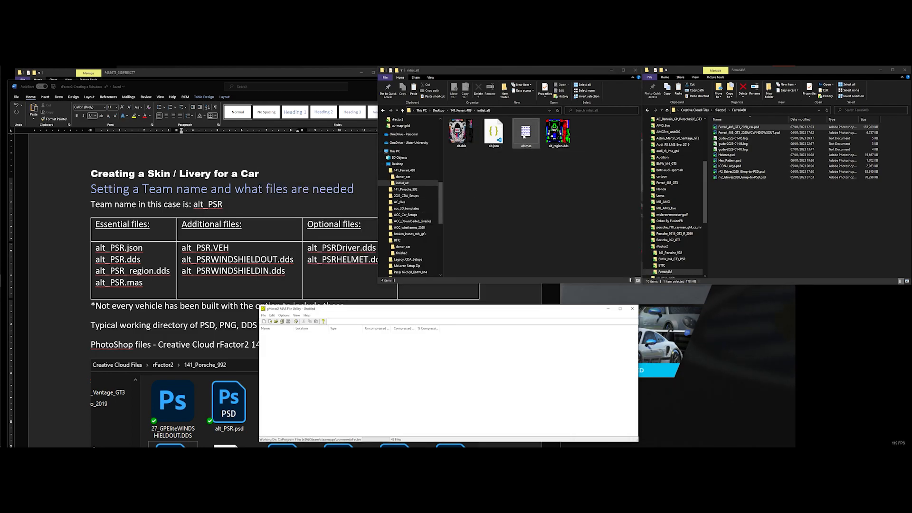
pyautogui.moveTo(440, 360); pyautogui.dragTo(441, 360)
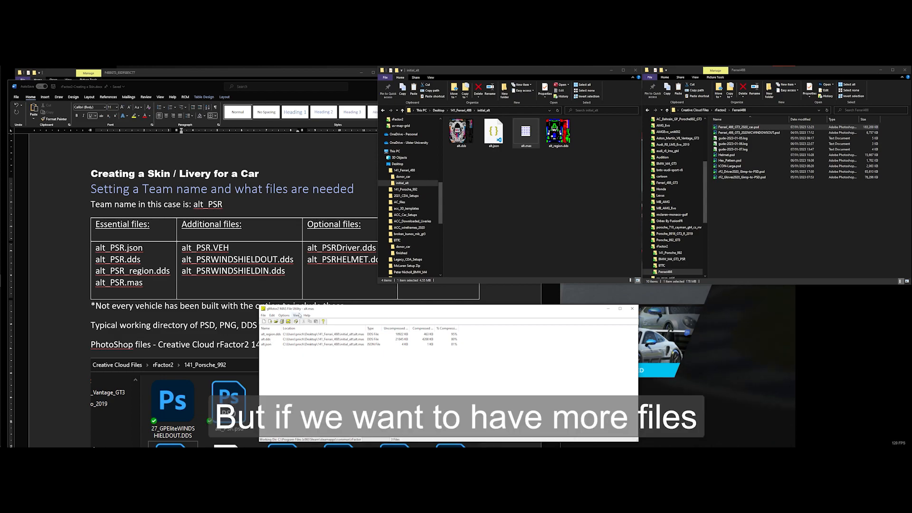
pyautogui.click(264, 322)
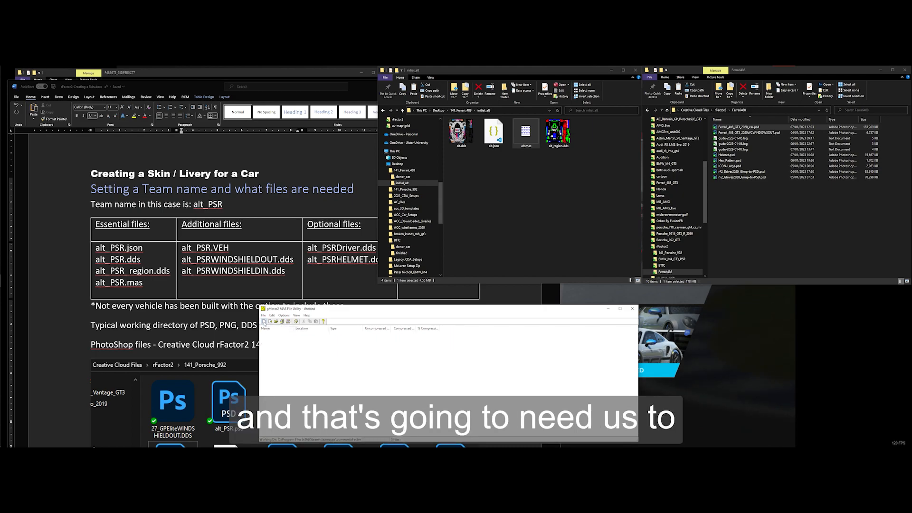
# Review the Word guide's table of required skin files and its example PSD and DDS working directories
pyautogui.click(762, 196)
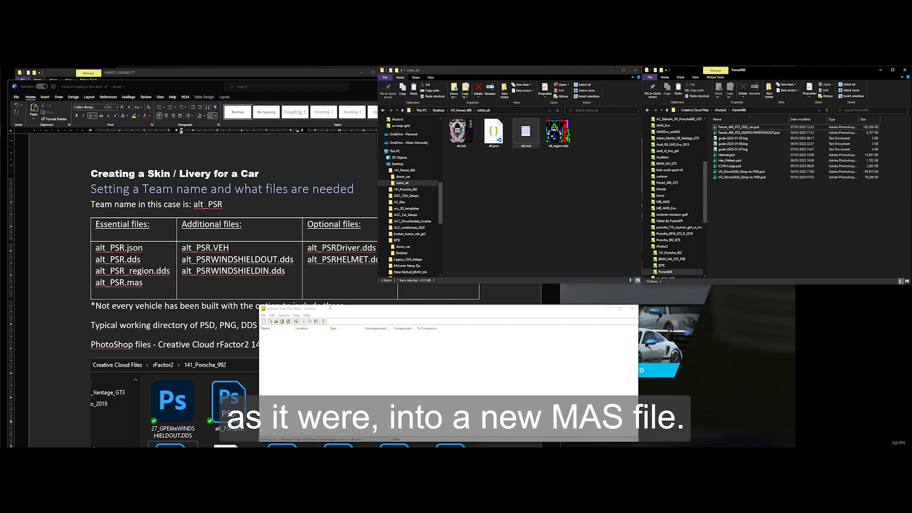
pyautogui.click(311, 287)
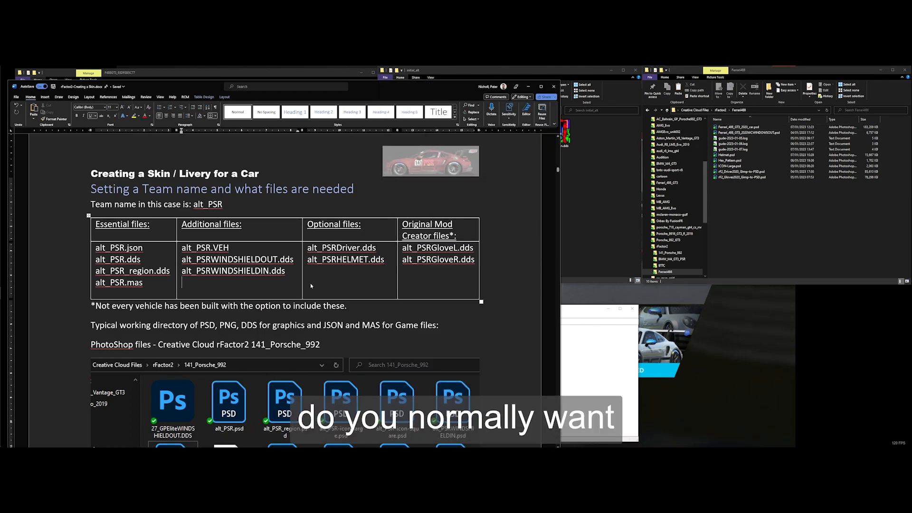
pyautogui.click(278, 282)
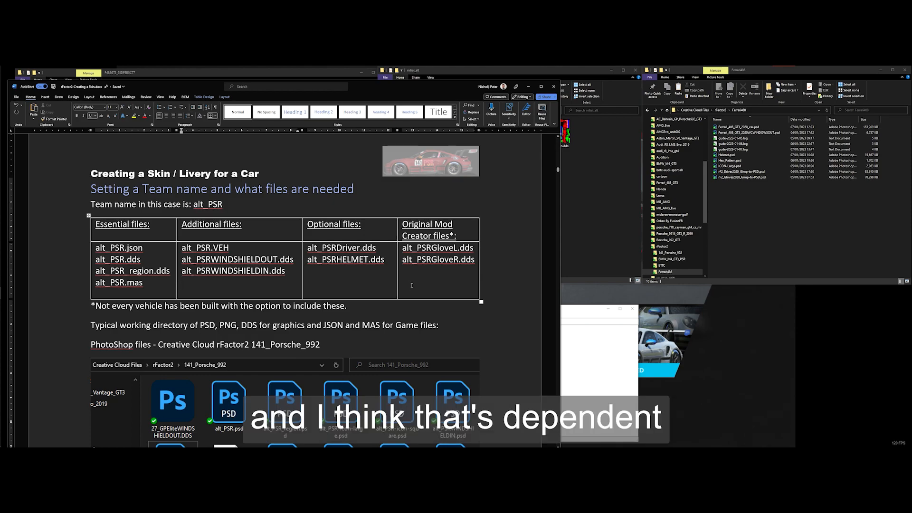
pyautogui.scroll(-1, 404, 289)
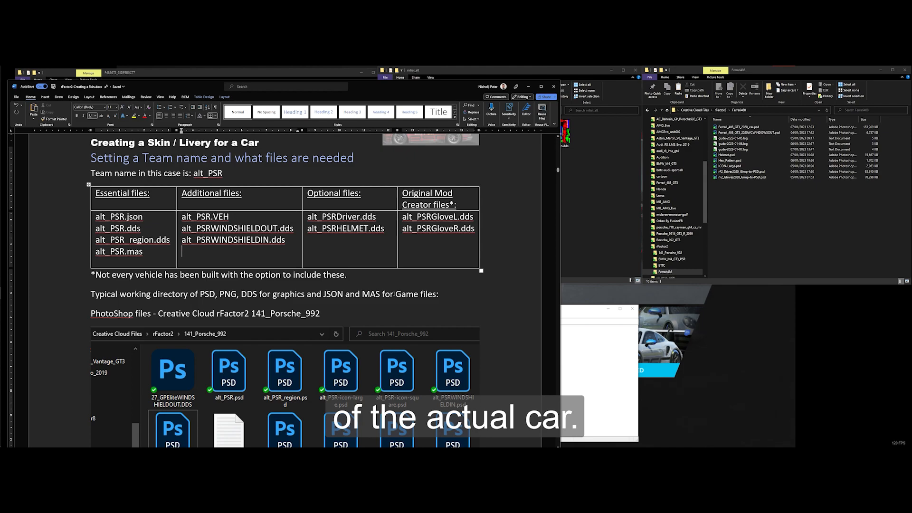
pyautogui.scroll(-5, 393, 294)
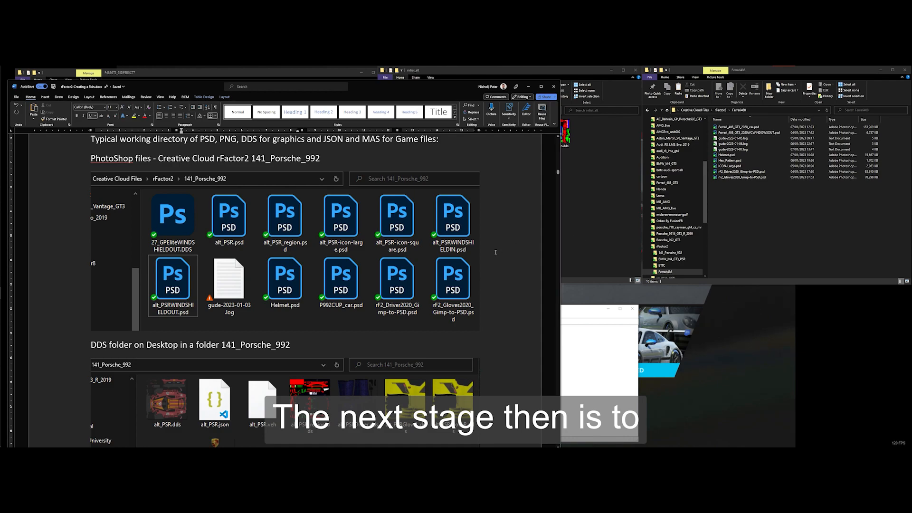
pyautogui.scroll(-5, 445, 264)
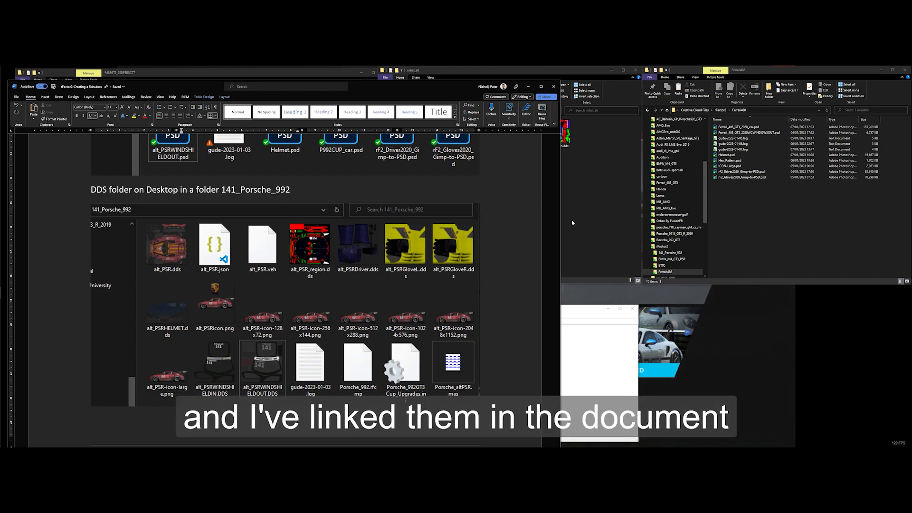
# Open the 141_Ferrari_488 desktop folder and compare its alt_141.dds with the copy in the game's player settings folder
pyautogui.click(615, 216)
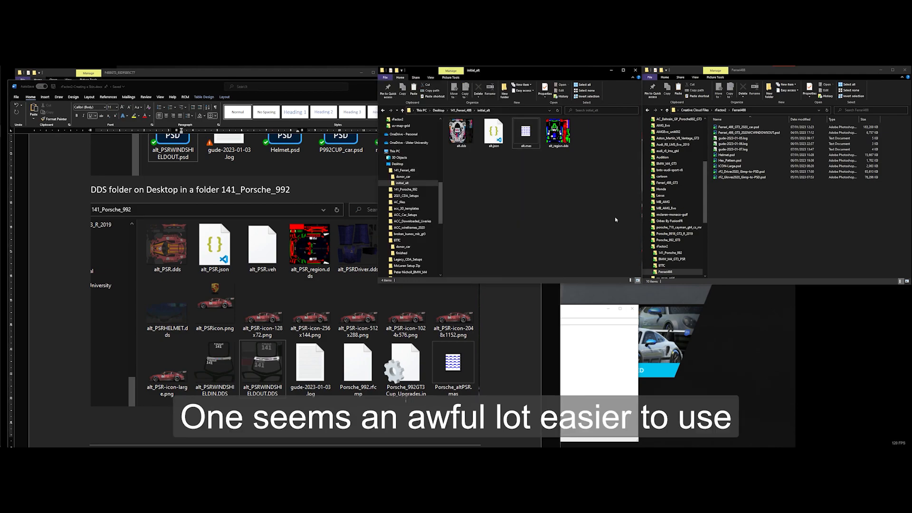
pyautogui.click(461, 111)
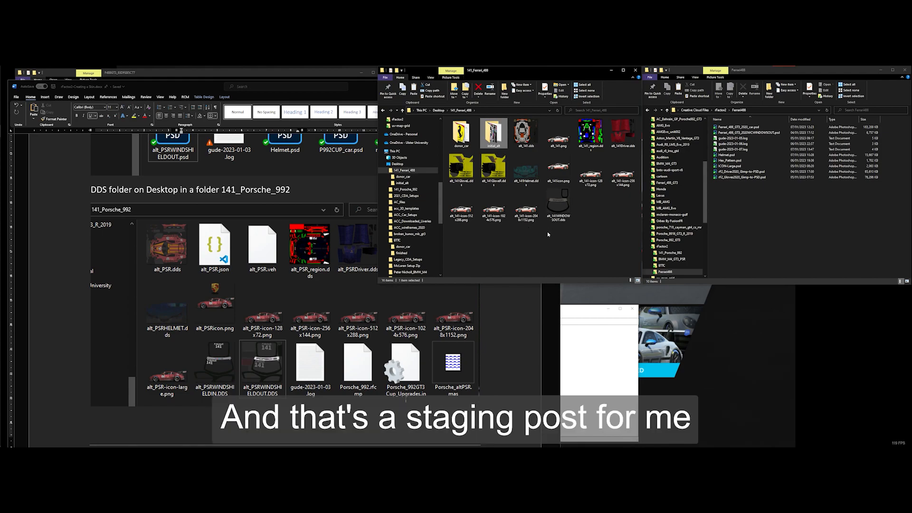
pyautogui.click(217, 77)
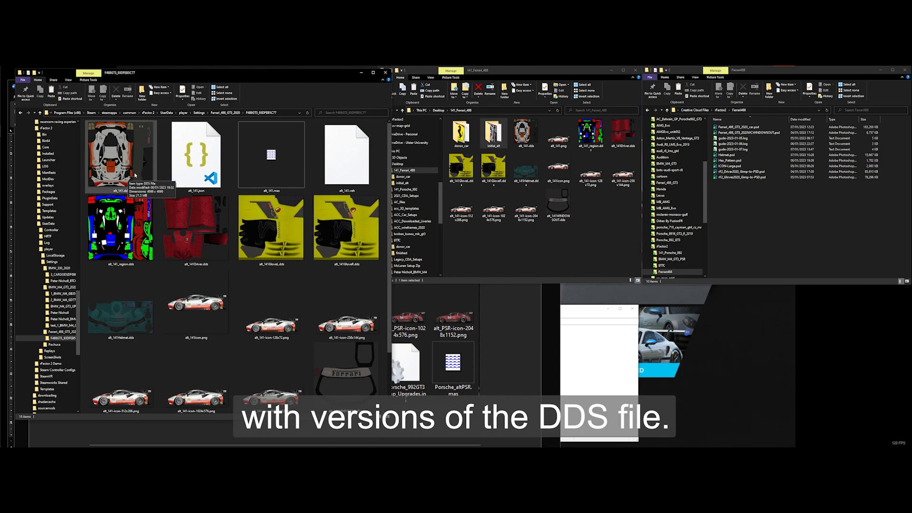
pyautogui.click(526, 138)
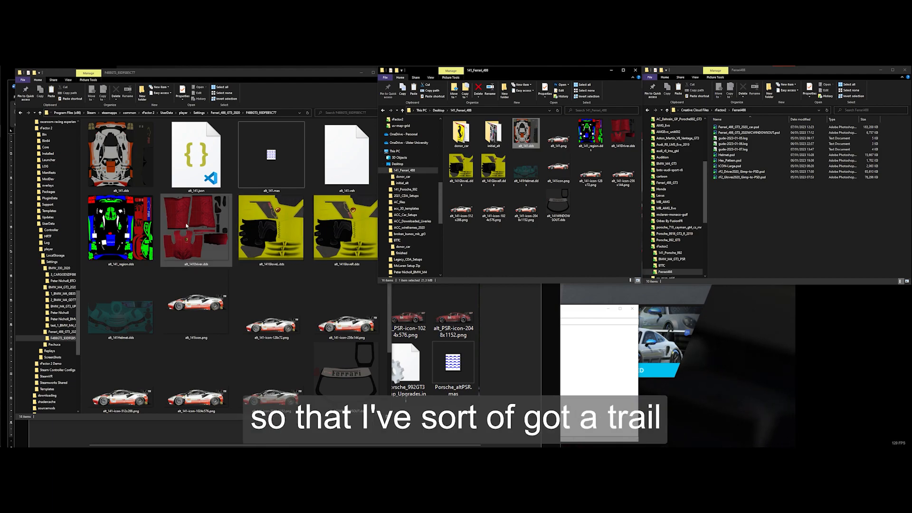
# Return to the Word guide and read from the MAS file listing through the How to Paint a Skin section
pyautogui.click(537, 332)
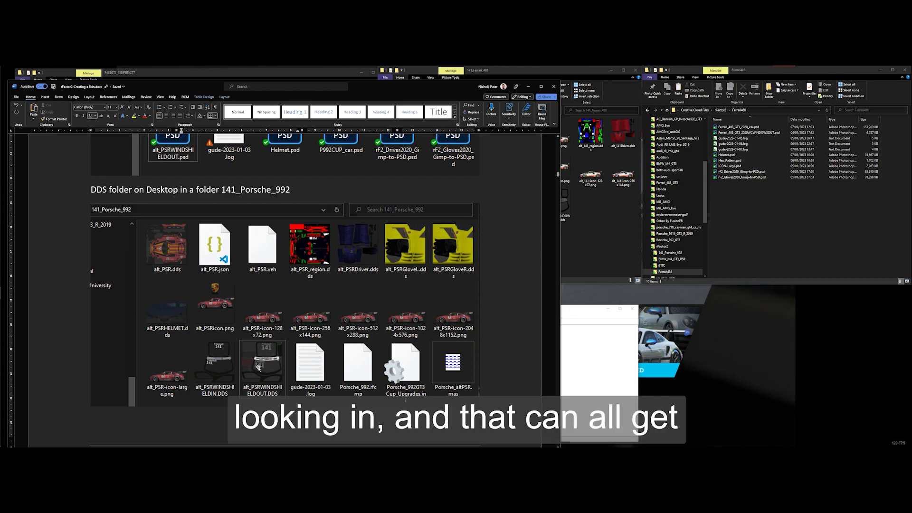
pyautogui.scroll(-3, 259, 367)
pyautogui.scroll(-1, 260, 364)
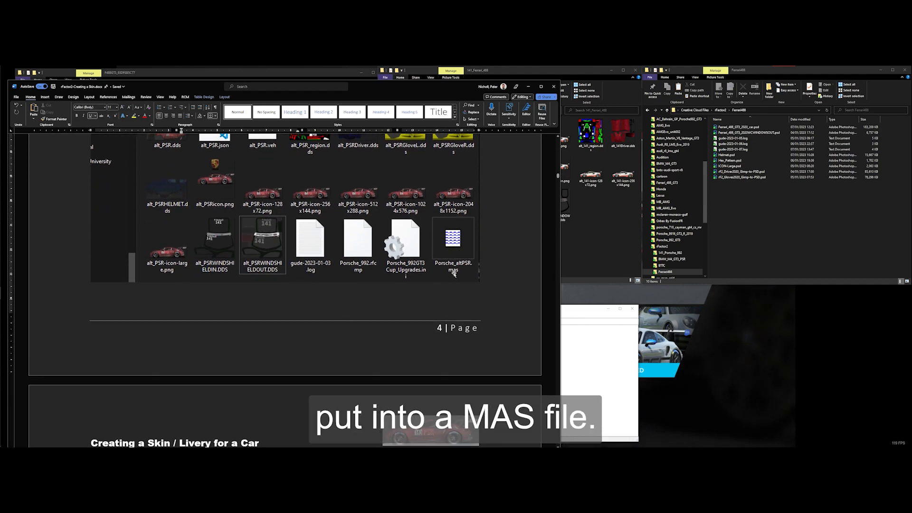
pyautogui.scroll(-8, 452, 274)
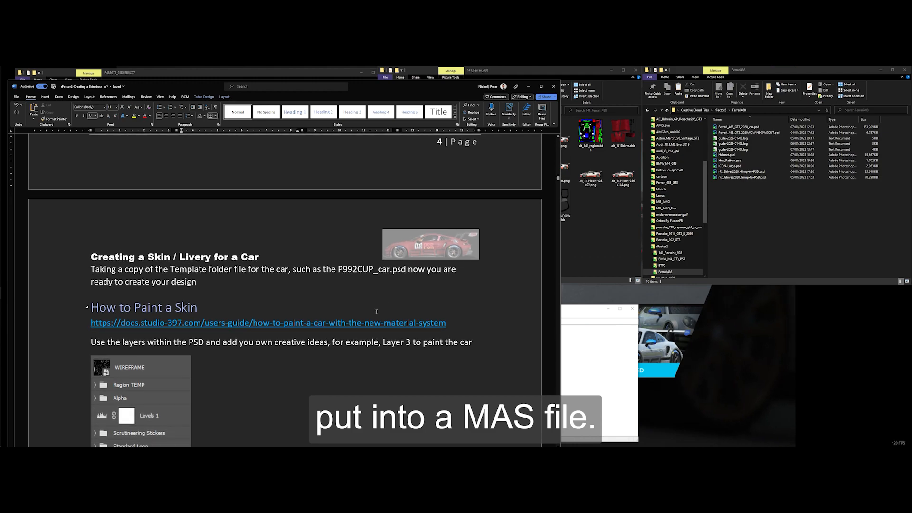
pyautogui.scroll(-3, 373, 312)
pyautogui.scroll(-1, 223, 295)
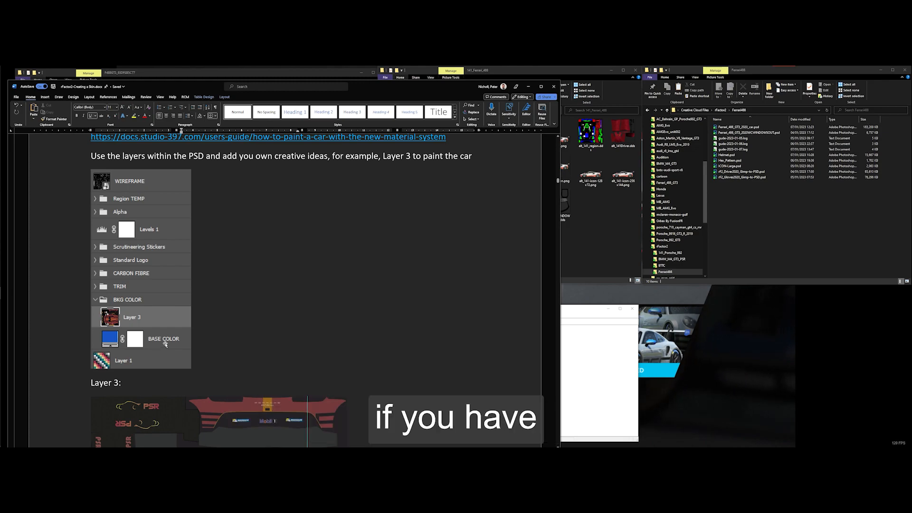
pyautogui.scroll(-1, 165, 344)
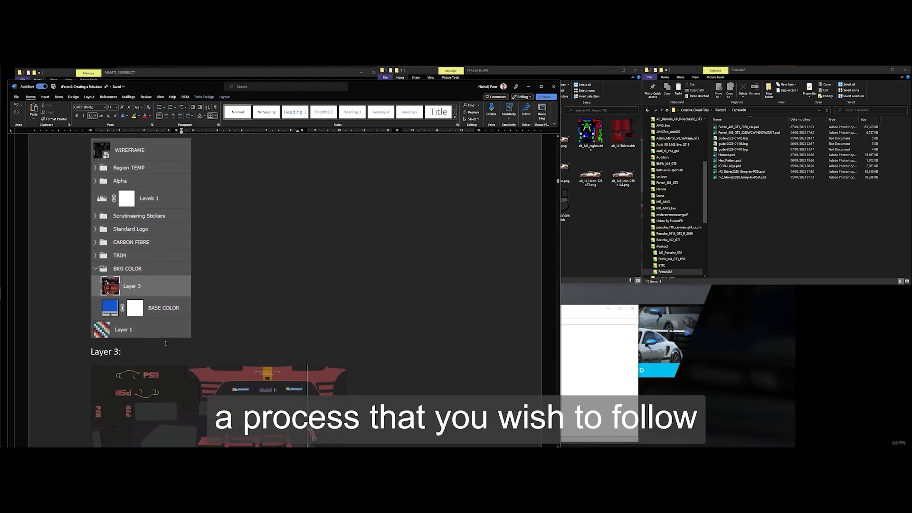
pyautogui.scroll(-6, 166, 343)
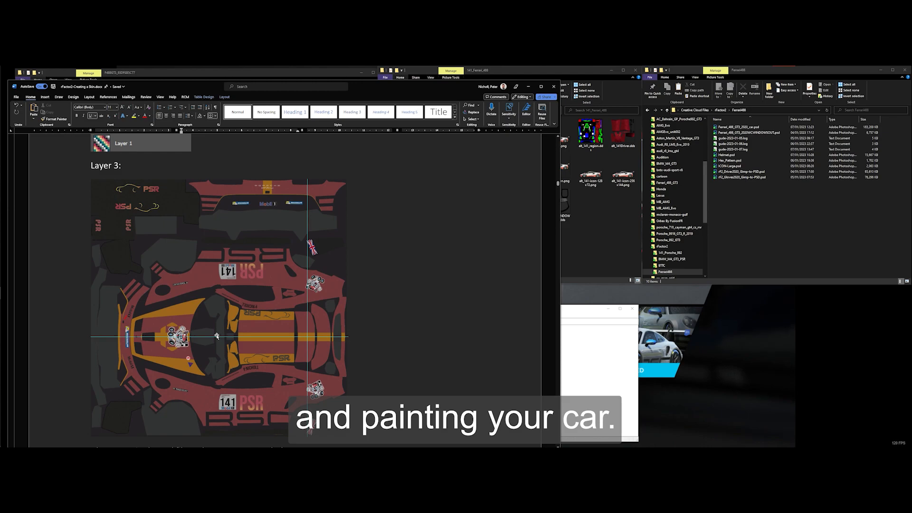
# Read the guide's DDS files section, covering the exporter plugins and the Save a Copy settings for Intel Texture Works
pyautogui.scroll(-1, 216, 336)
pyautogui.scroll(-12, 217, 336)
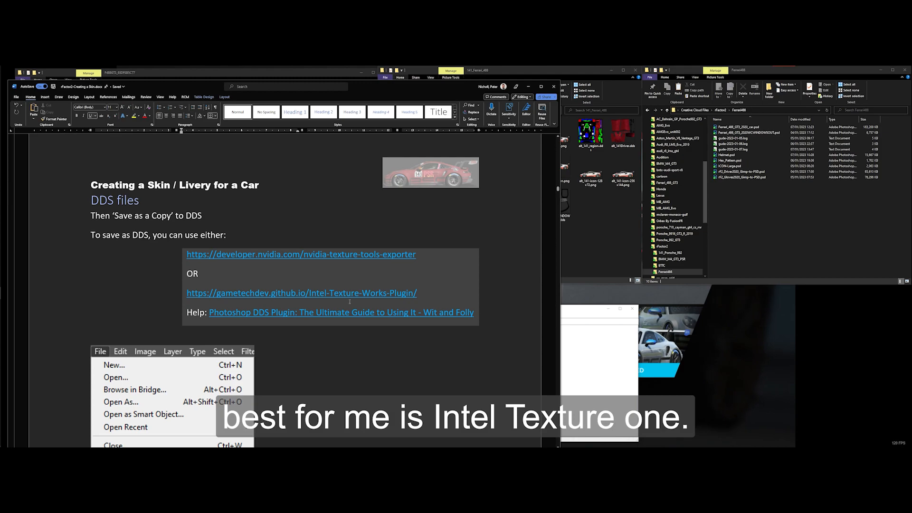
pyautogui.scroll(-6, 336, 303)
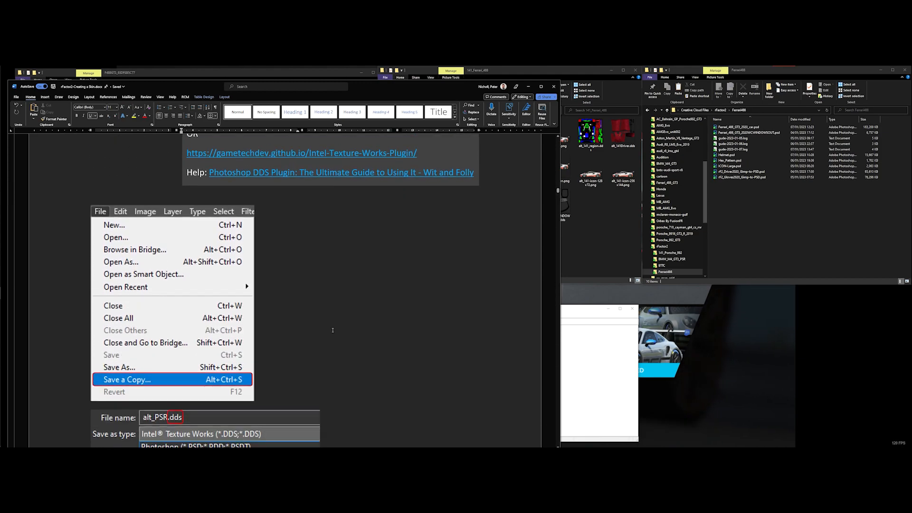
pyautogui.scroll(-1, 332, 330)
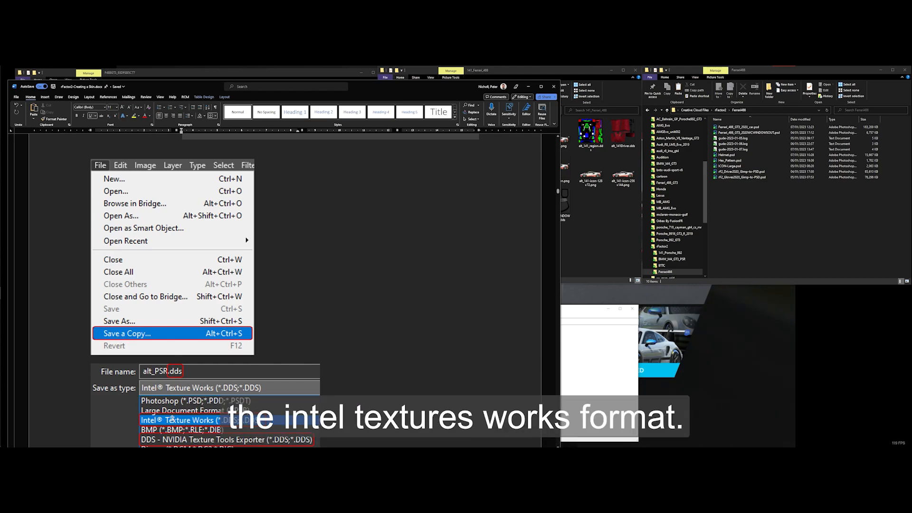
# Read the guide's save-type options, the region-coloured Photoshop layer example and the Edit Skin material assignments
pyautogui.scroll(-10, 183, 414)
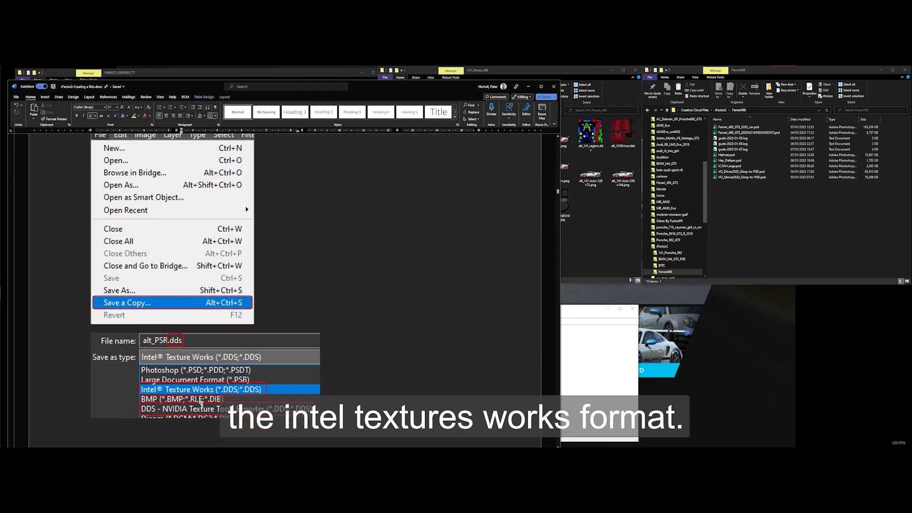
pyautogui.scroll(-6, 221, 385)
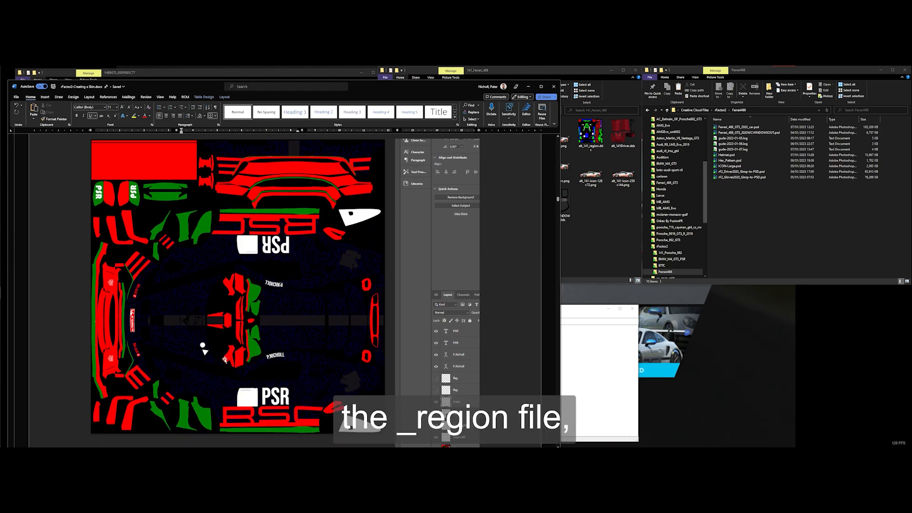
pyautogui.scroll(-3, 225, 359)
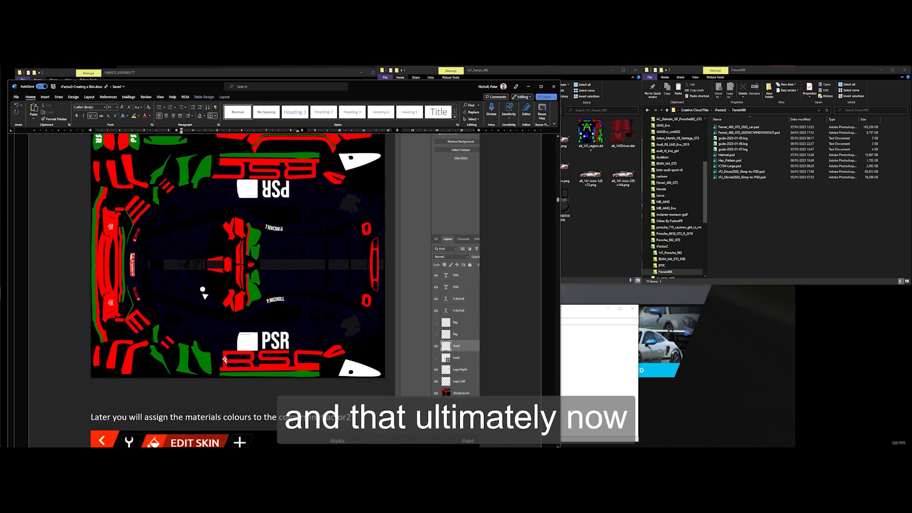
pyautogui.scroll(-4, 224, 359)
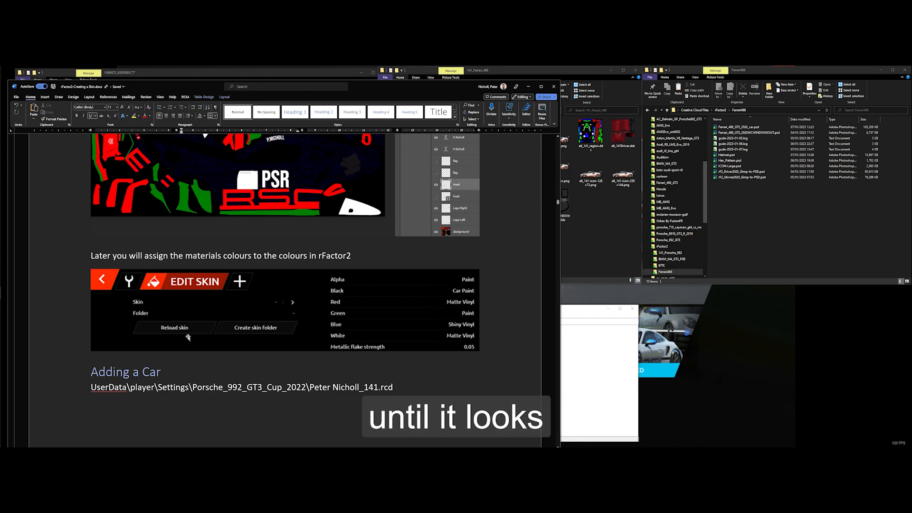
pyautogui.scroll(-1, 188, 337)
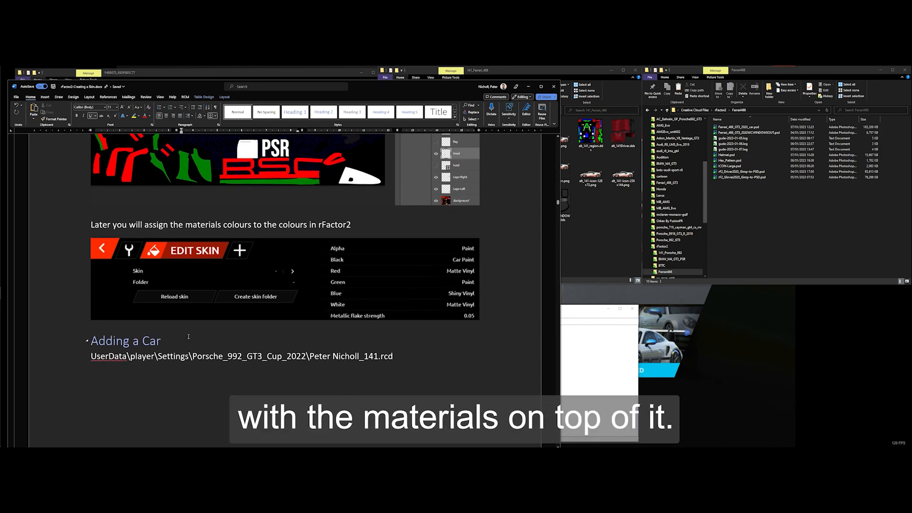
pyautogui.scroll(-1, 188, 337)
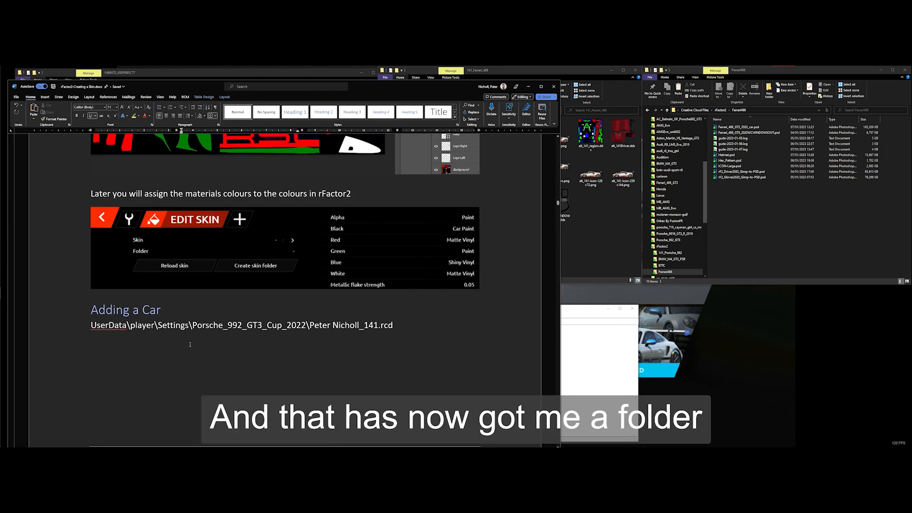
# Read the guide's Adding a Car section, covering the RCD entries, the team folder path and saving alt_PSR_region.dds
pyautogui.scroll(-2, 191, 344)
pyautogui.scroll(-15, 191, 343)
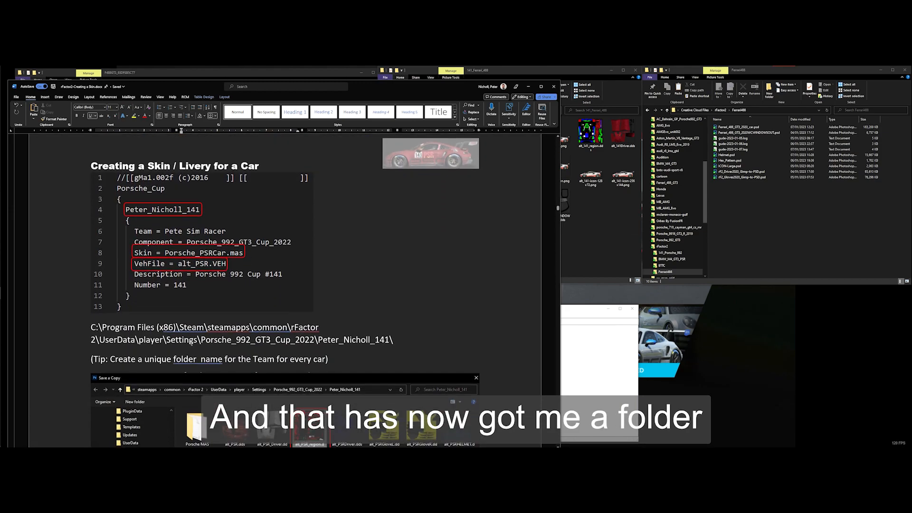
pyautogui.scroll(-3, 191, 346)
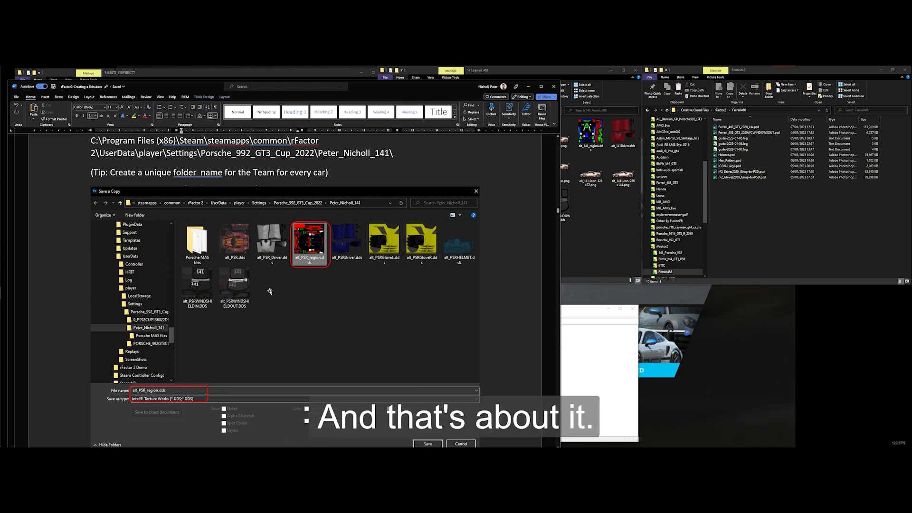
pyautogui.scroll(-10, 285, 293)
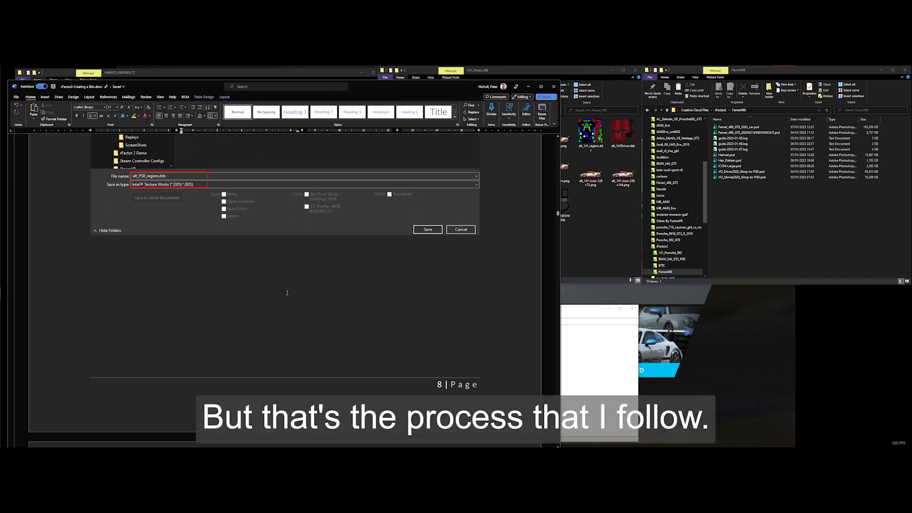
pyautogui.scroll(-5, 287, 295)
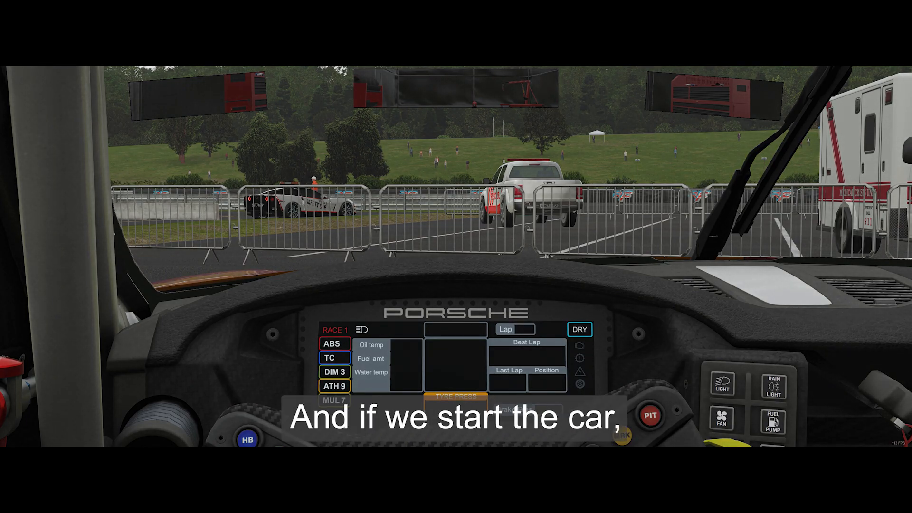
pyautogui.press('i')
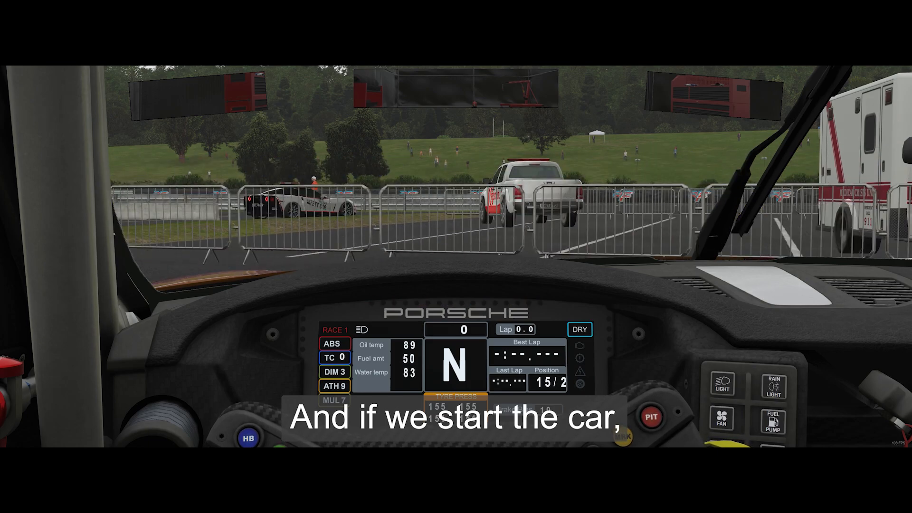
pyautogui.press('a')
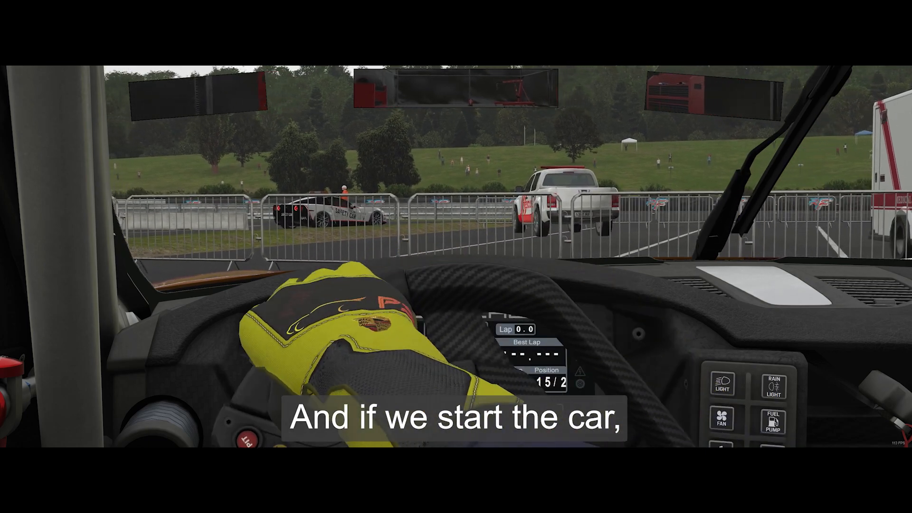
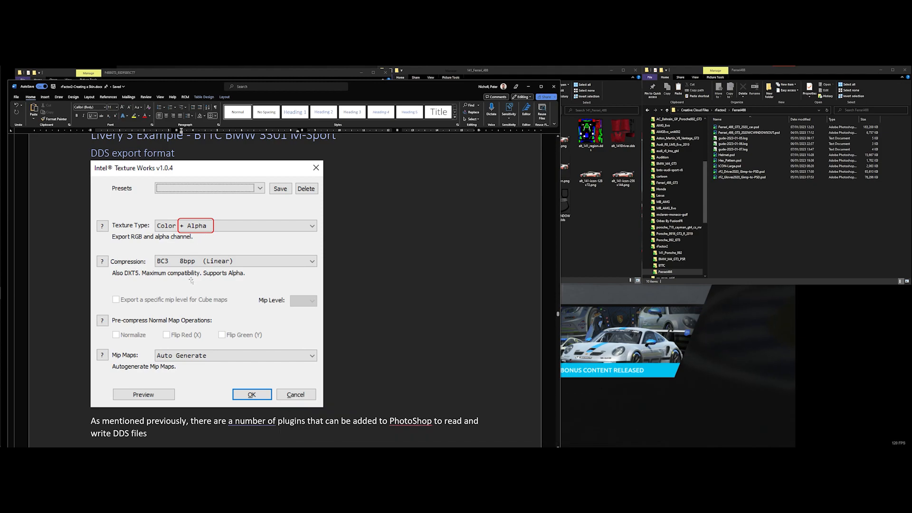
# Review the BMW 330i M-Sport example's DDS export format, main body texture and alt_BTTC_region.dds in the Word guide
pyautogui.scroll(-5, 191, 280)
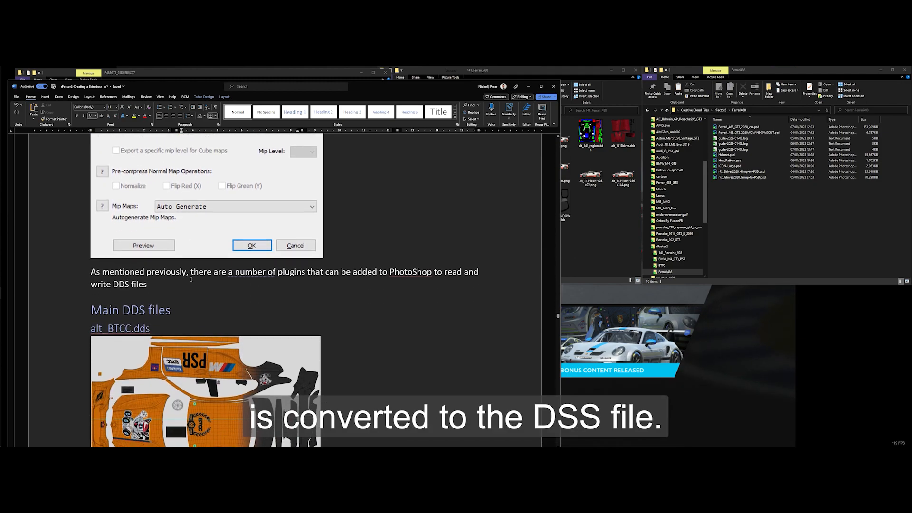
pyautogui.scroll(-2, 190, 278)
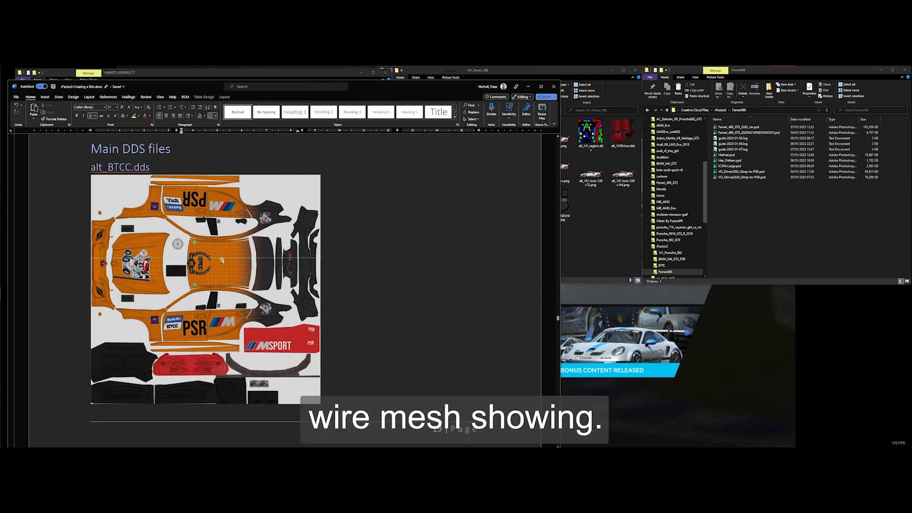
pyautogui.scroll(-1, 221, 259)
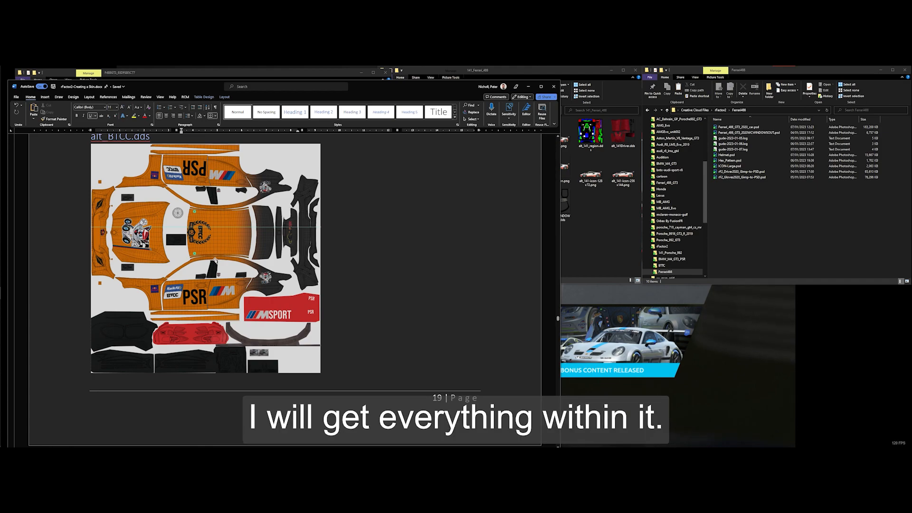
pyautogui.scroll(-1, 216, 260)
pyautogui.scroll(-8, 215, 260)
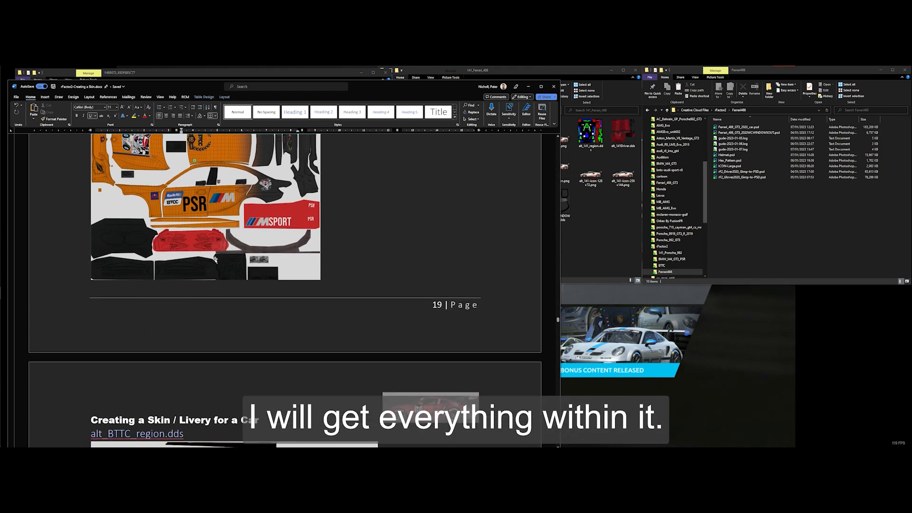
pyautogui.scroll(-2, 218, 256)
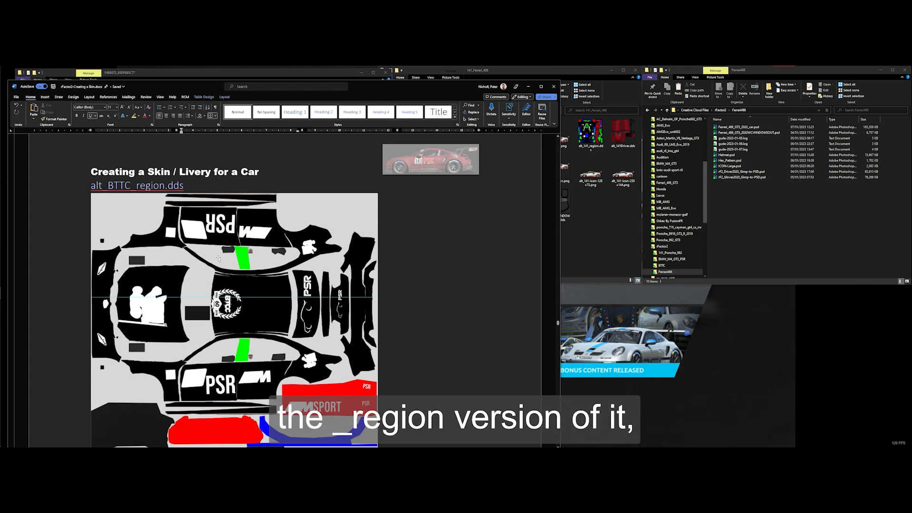
pyautogui.scroll(-1, 216, 262)
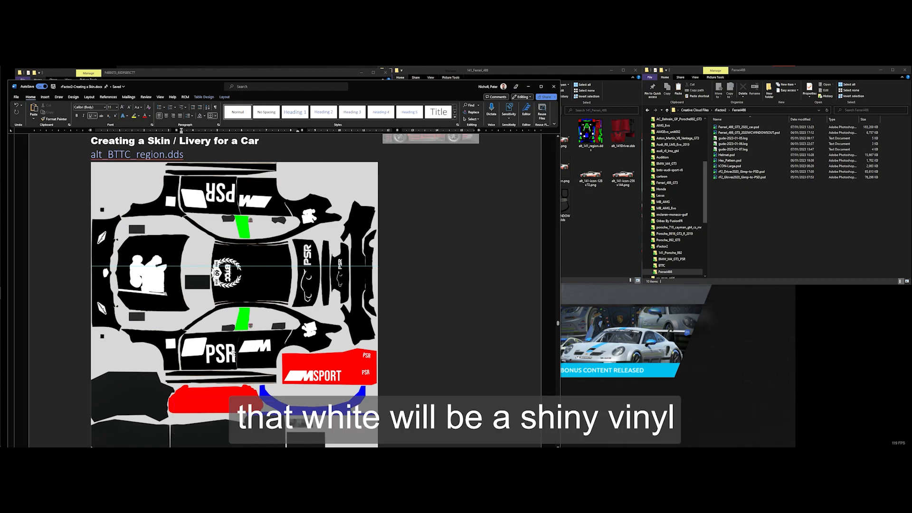
# Examine the guide's Windows section with the outside windshield, inside windshield and grid DDS textures
pyautogui.scroll(-6, 233, 352)
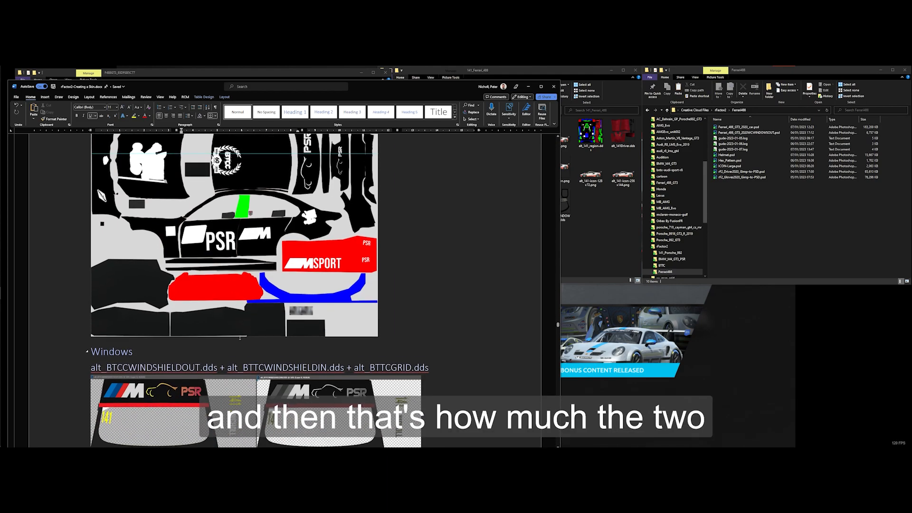
pyautogui.scroll(-6, 243, 332)
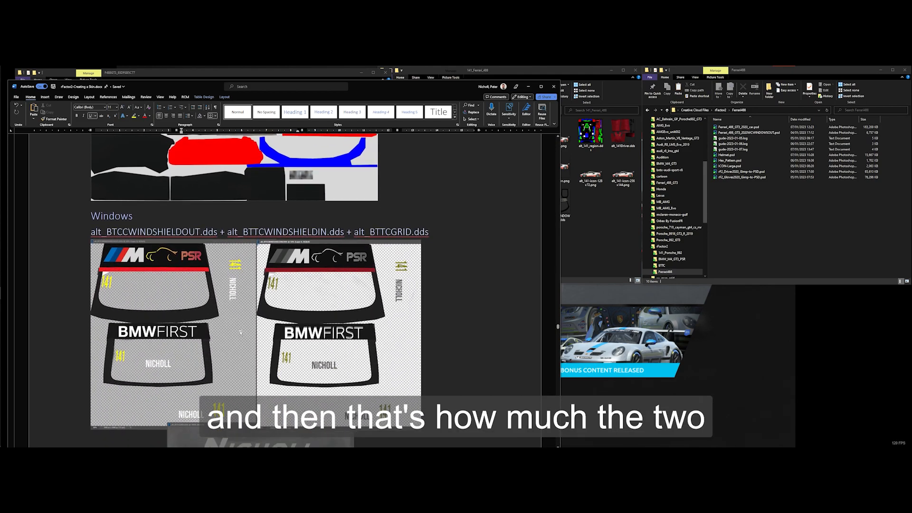
pyautogui.scroll(-1, 241, 331)
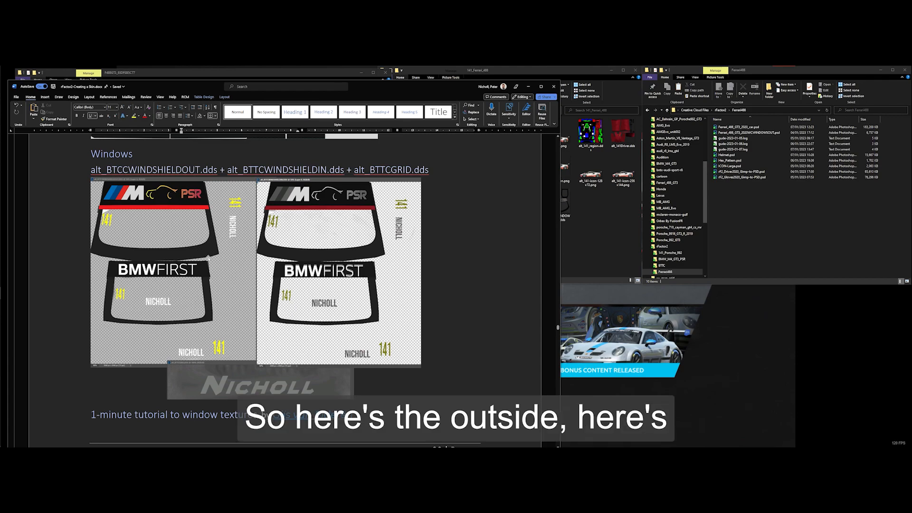
pyautogui.scroll(-1, 308, 279)
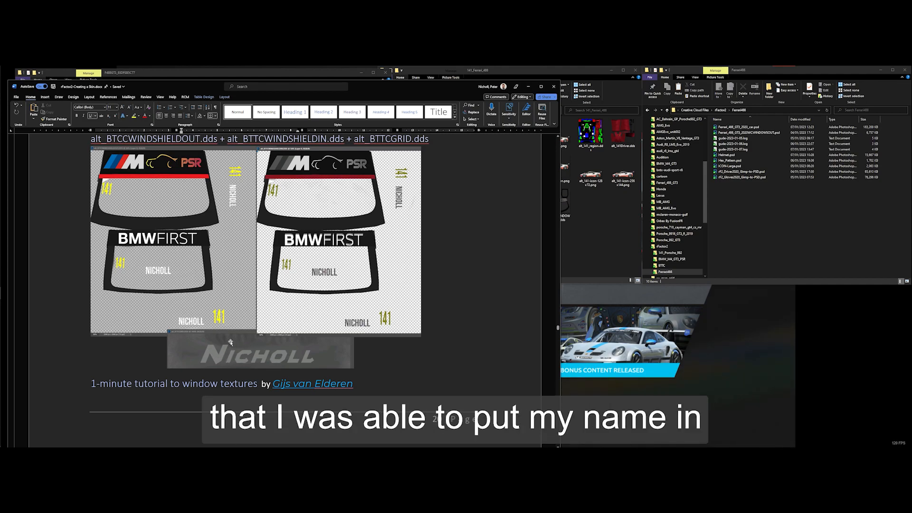
pyautogui.scroll(-5, 233, 317)
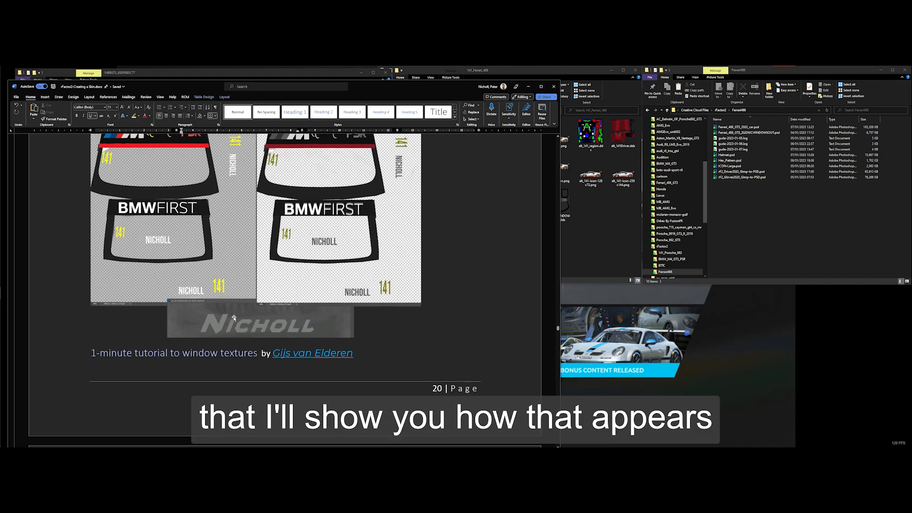
# Read the 1-minute window textures tutorial from its introduction through selecting the text layers and the Alpha 1 channel
pyautogui.scroll(-3, 233, 317)
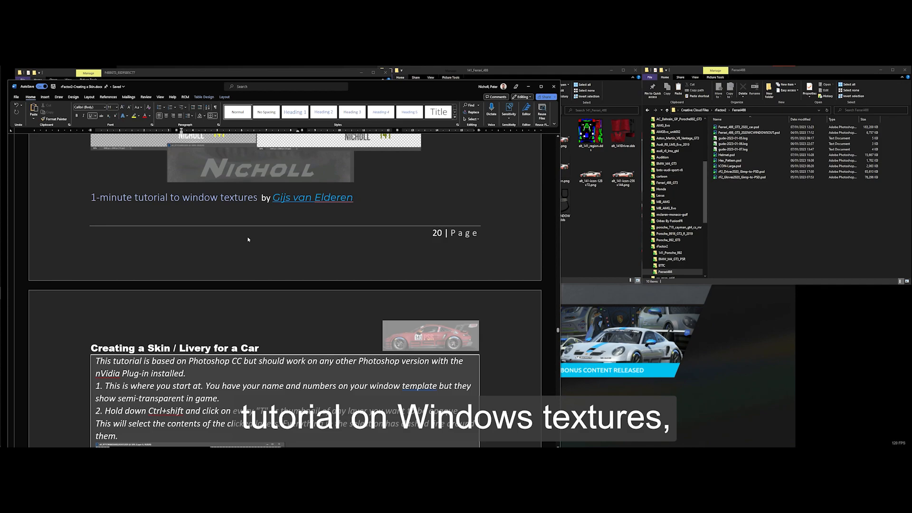
pyautogui.scroll(-3, 238, 222)
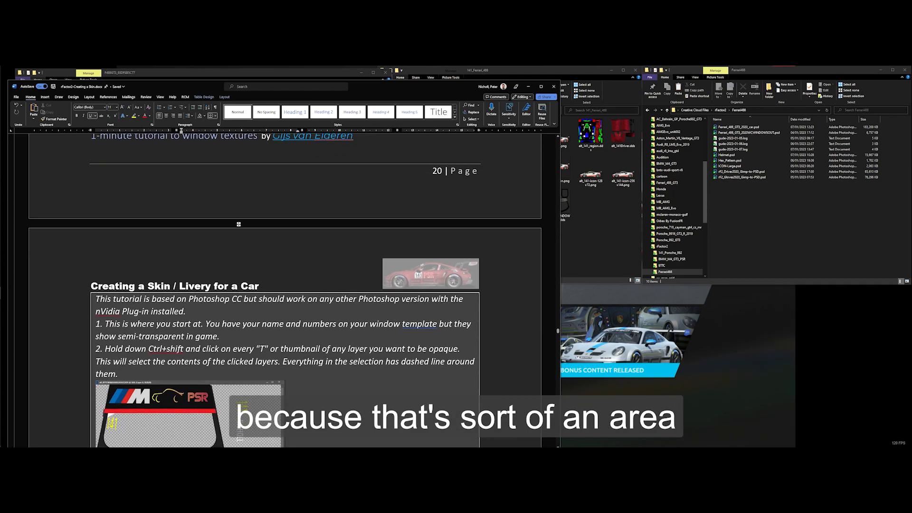
pyautogui.scroll(-1, 239, 223)
pyautogui.scroll(4, 241, 227)
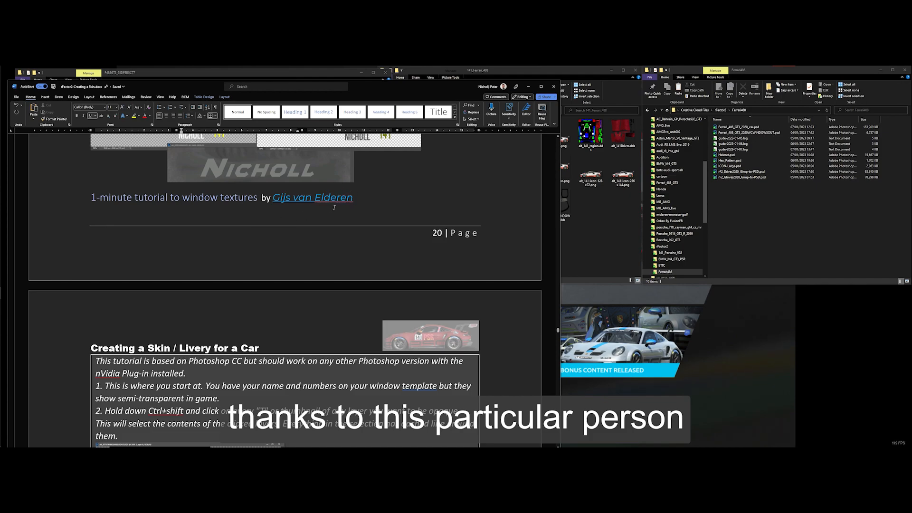
pyautogui.scroll(-8, 337, 208)
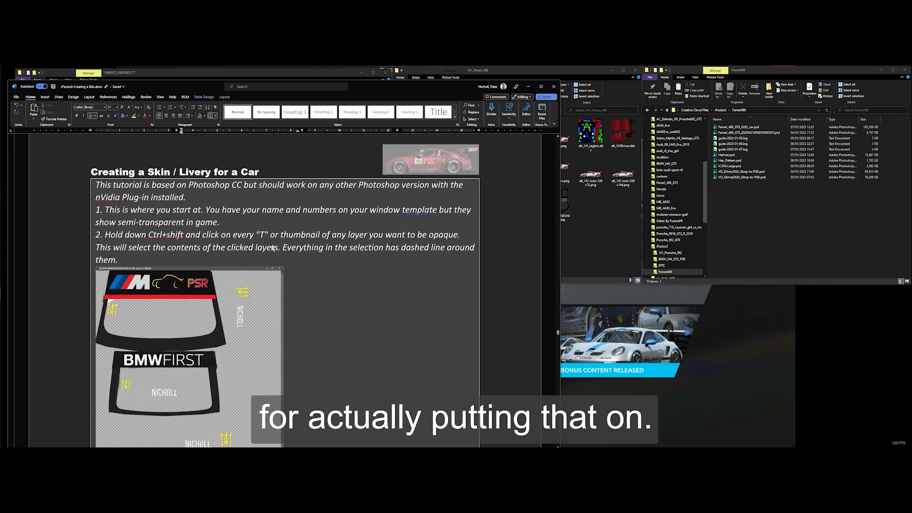
pyautogui.scroll(-2, 273, 248)
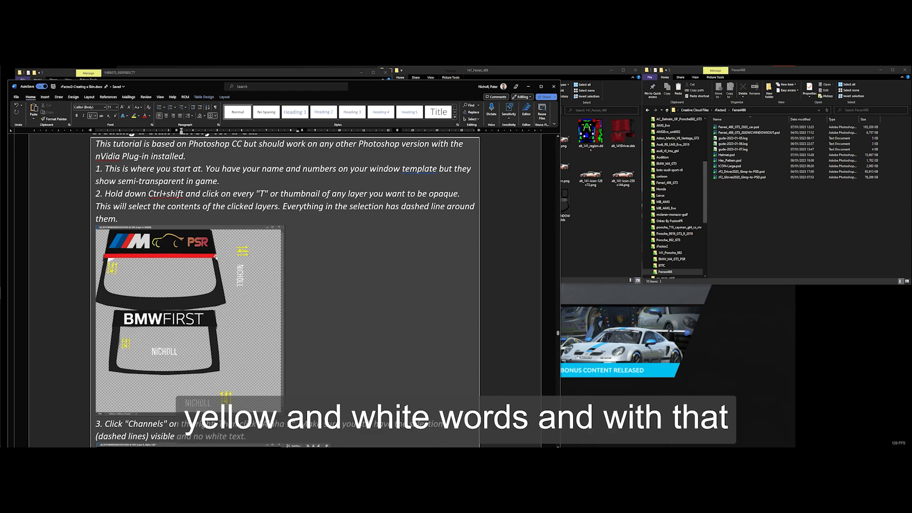
pyautogui.scroll(-5, 215, 257)
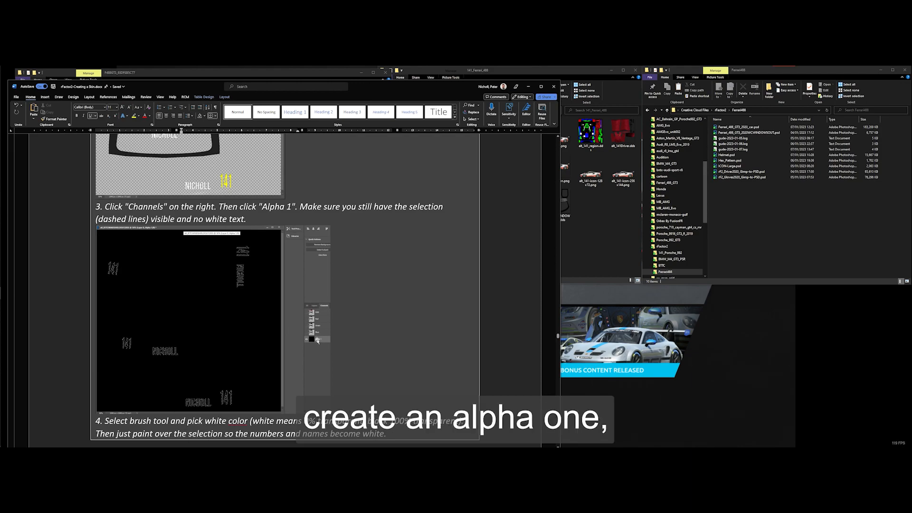
# Read the tutorial's remaining steps on painting the selection white in the alpha channel, returning to RGB and saving as DXT5
pyautogui.scroll(-10, 105, 279)
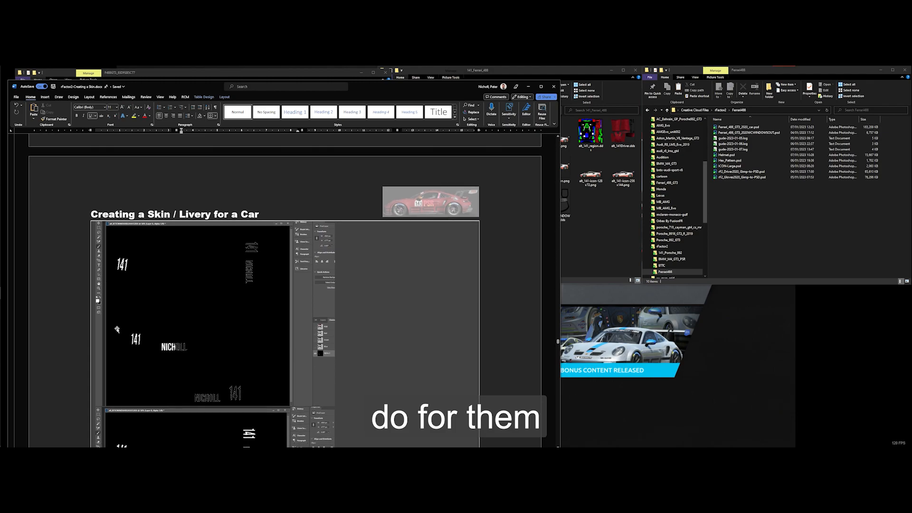
pyautogui.scroll(-2, 138, 290)
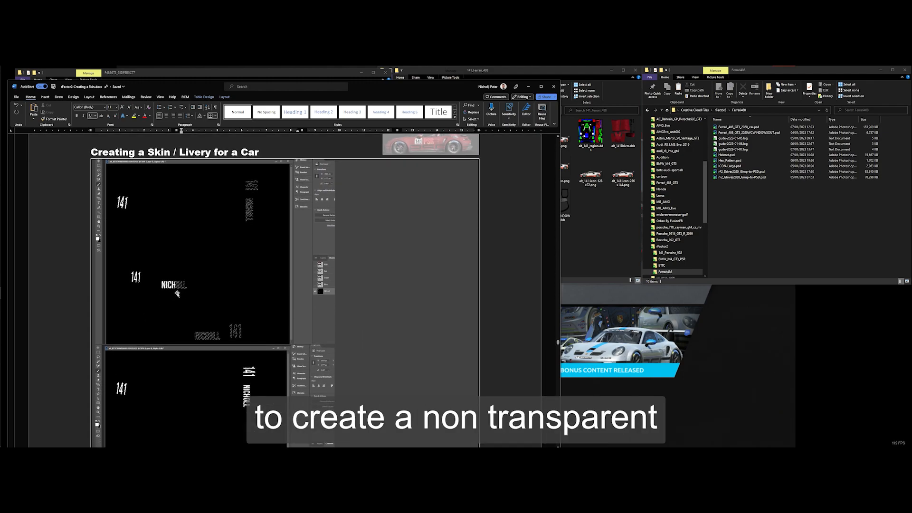
pyautogui.scroll(-4, 175, 290)
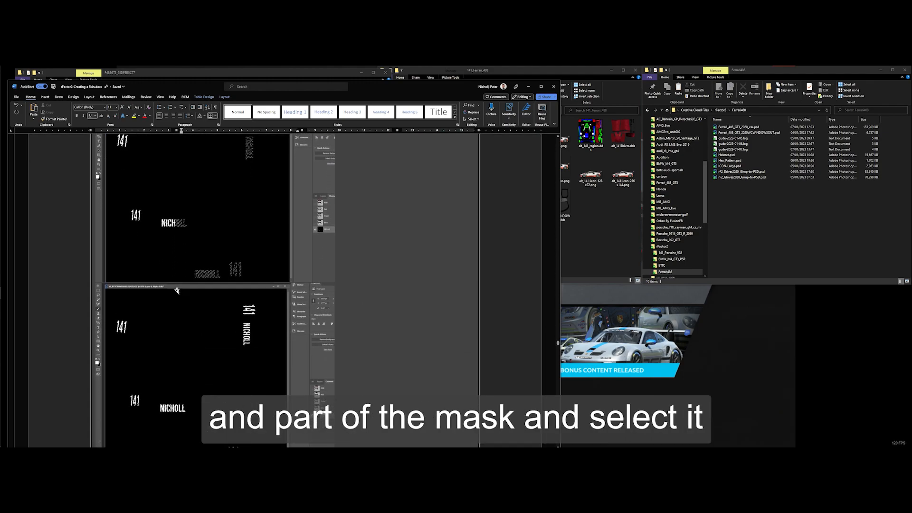
pyautogui.scroll(-1, 176, 290)
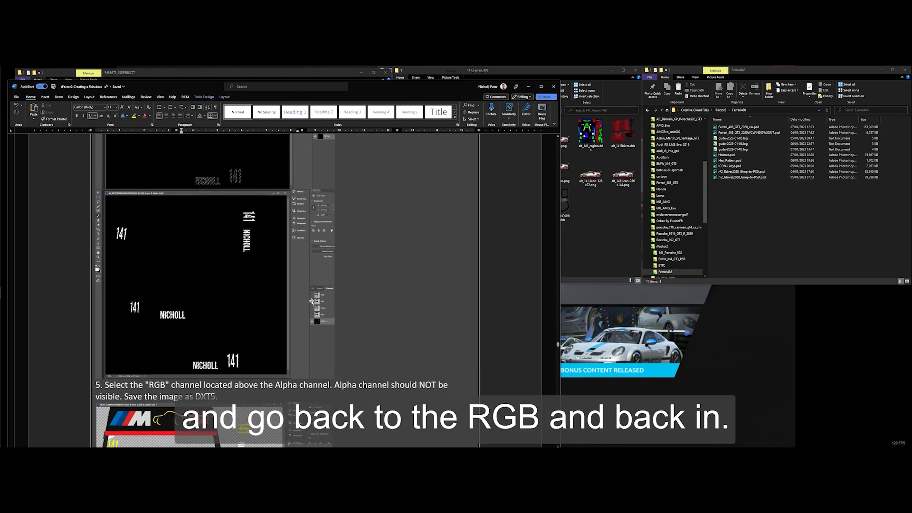
pyautogui.scroll(-5, 297, 314)
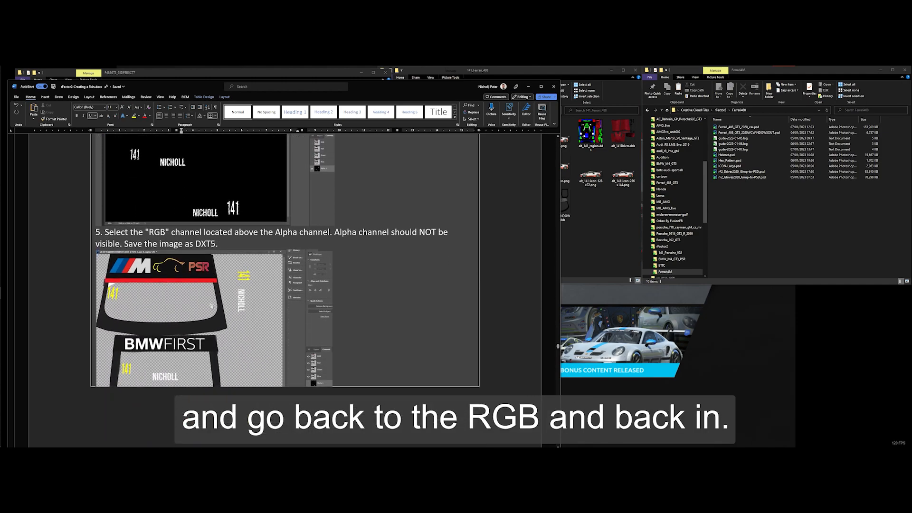
# Read the end of the window textures tutorial, covering the RGB channel, DDS export dialog, reloaded car and source link
pyautogui.scroll(-1, 225, 336)
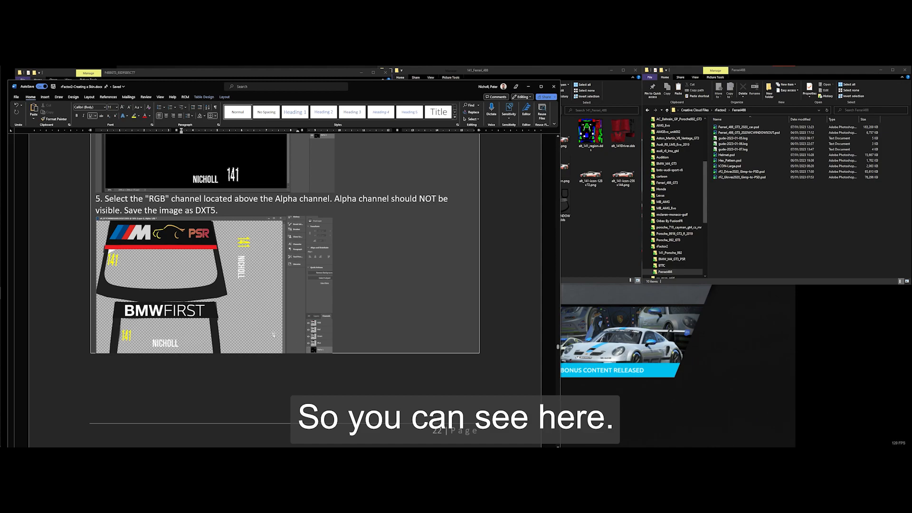
pyautogui.scroll(-2, 176, 306)
pyautogui.scroll(-8, 175, 306)
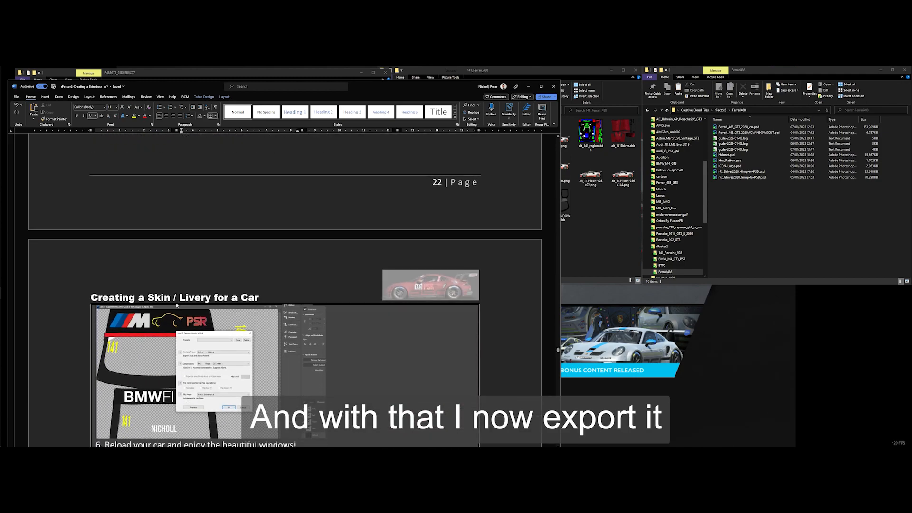
pyautogui.scroll(-3, 177, 304)
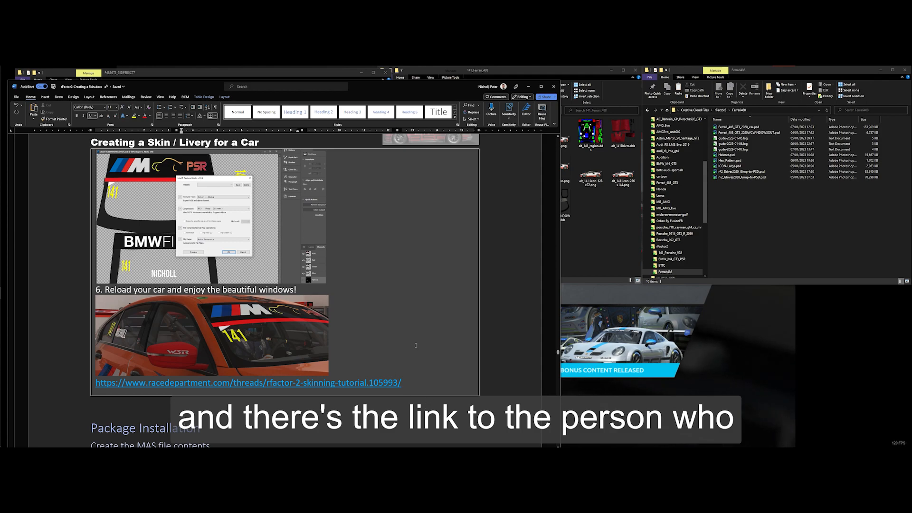
pyautogui.press('alt')
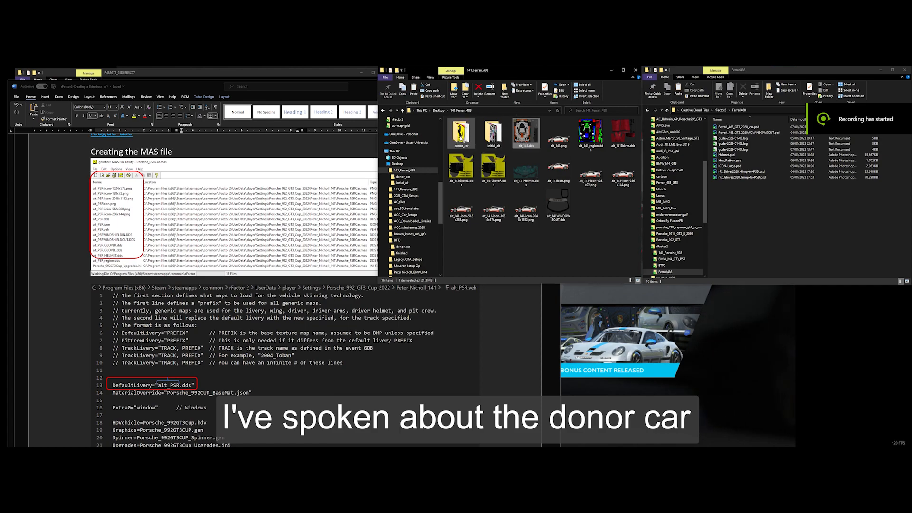
# Open F488GT3_93dfeb5c77.veh from the donor_car folder in Visual Studio Code
pyautogui.doubleClick(461, 135)
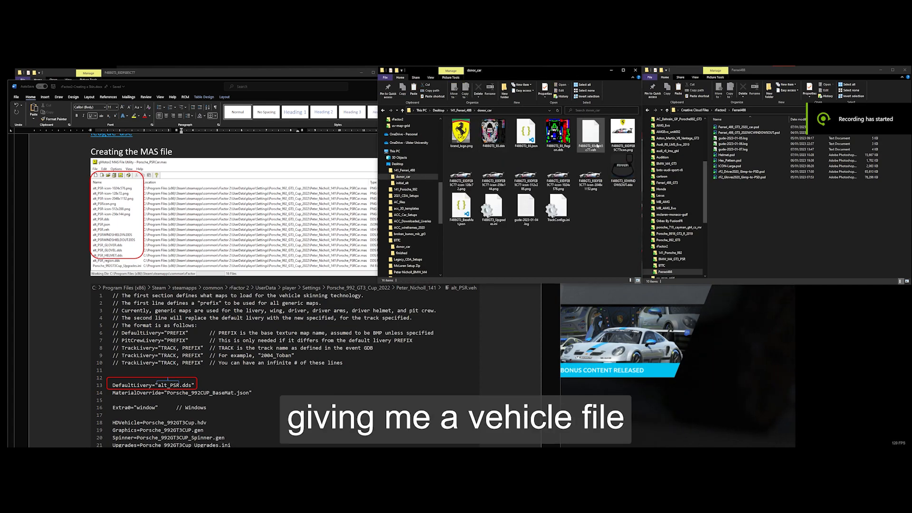
pyautogui.click(590, 140)
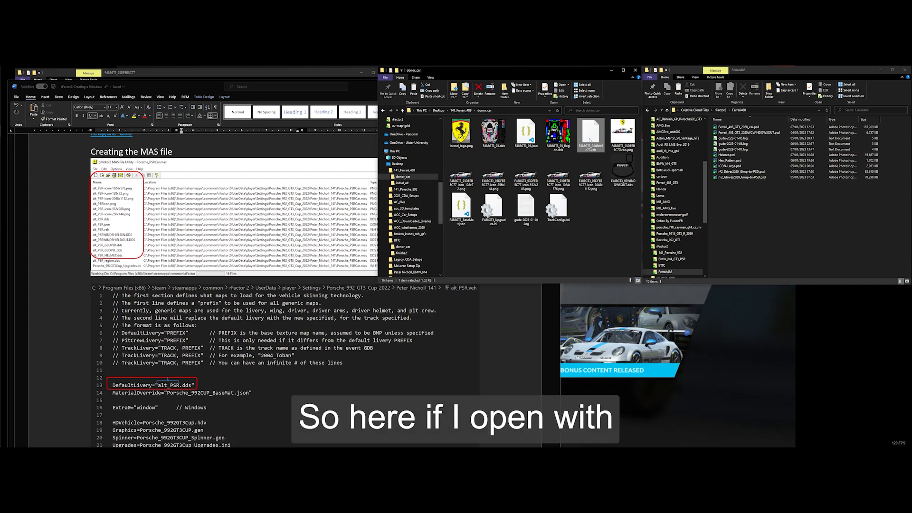
pyautogui.rightClick(590, 140)
pyautogui.click(555, 149)
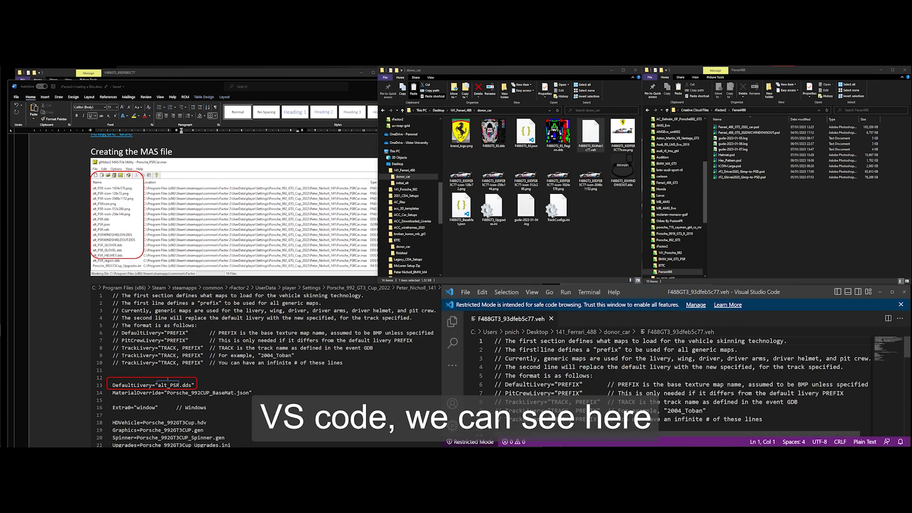
# Examine the donor vehicle file's DefaultLivery and MaterialOverride lines and the vehicle file references below them
pyautogui.scroll(-3, 570, 351)
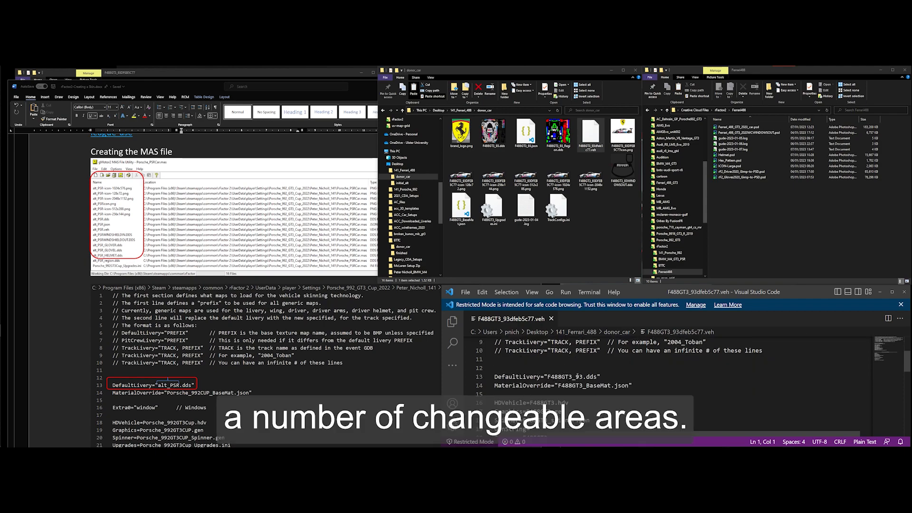
pyautogui.moveTo(583, 377); pyautogui.dragTo(546, 376)
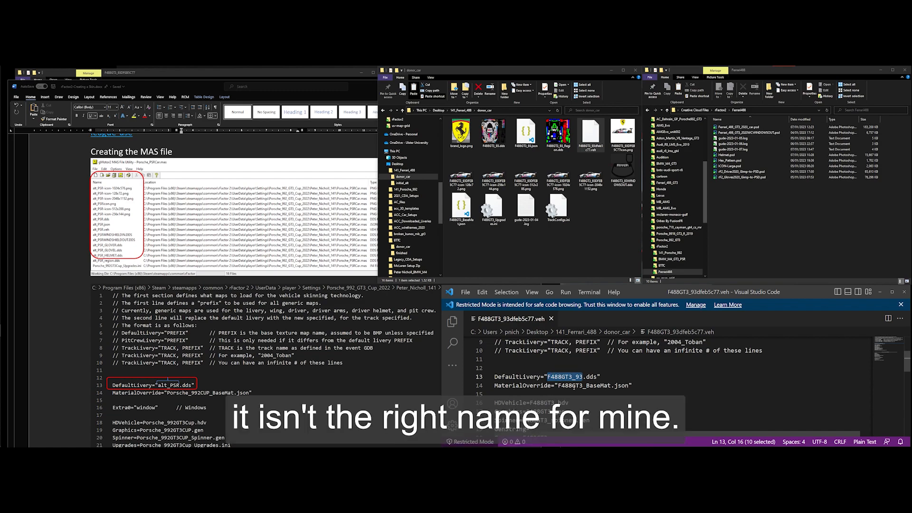
pyautogui.moveTo(556, 386); pyautogui.dragTo(584, 385)
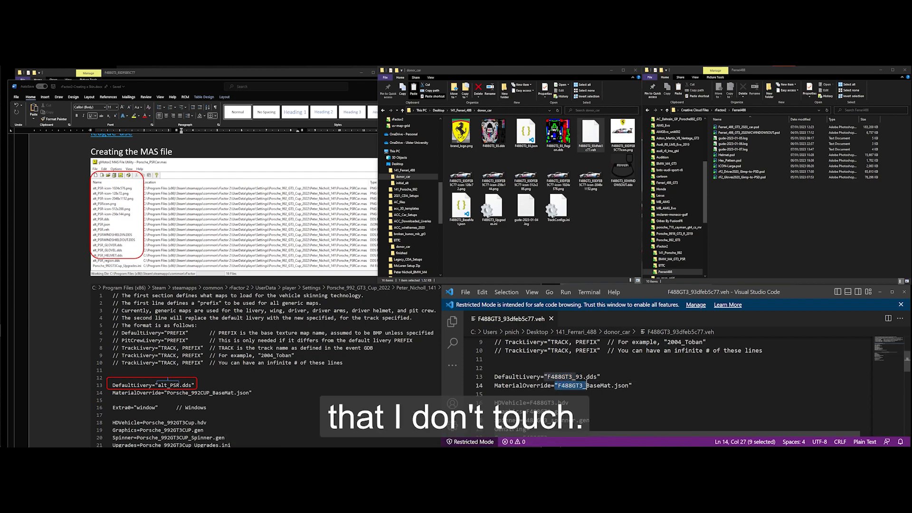
pyautogui.scroll(-2, 585, 378)
pyautogui.click(505, 347)
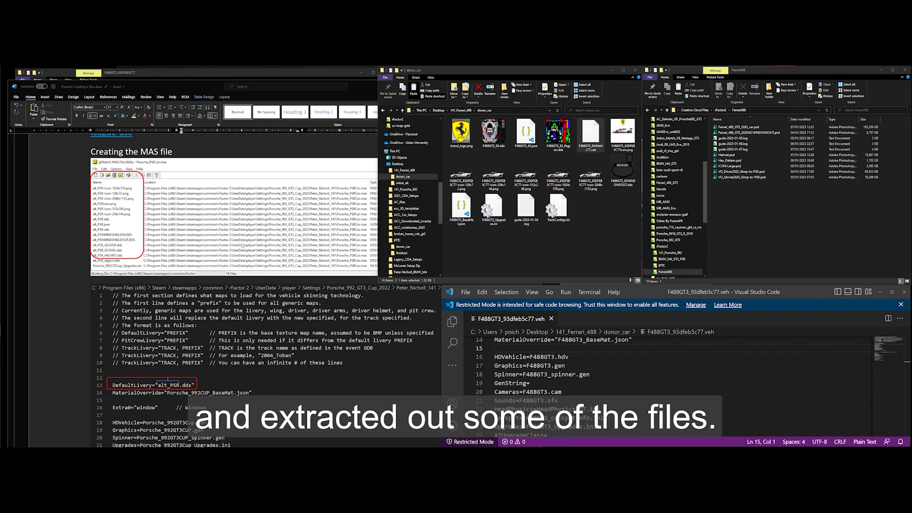
# Review the Word guide's alt_PSR.veh example, from the DefaultLivery line through the team history and information fields
pyautogui.click(288, 300)
pyautogui.scroll(-3, 288, 300)
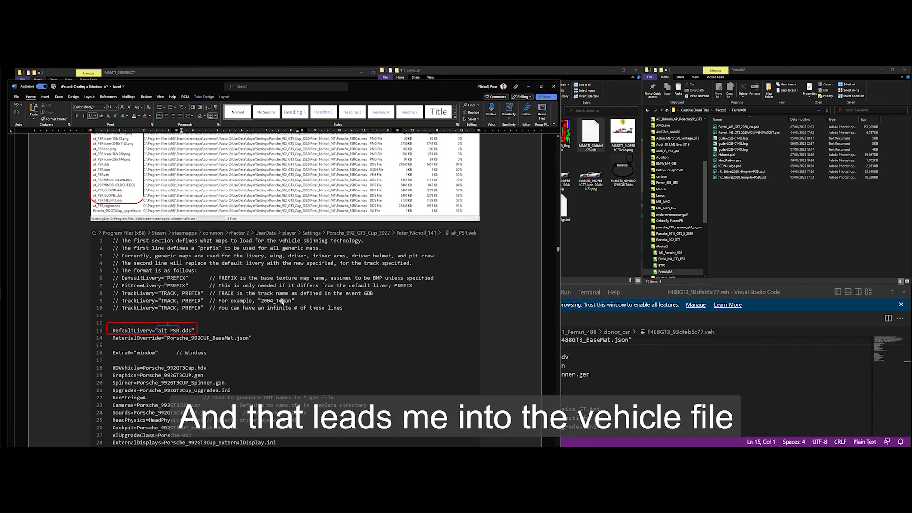
pyautogui.scroll(-1, 309, 293)
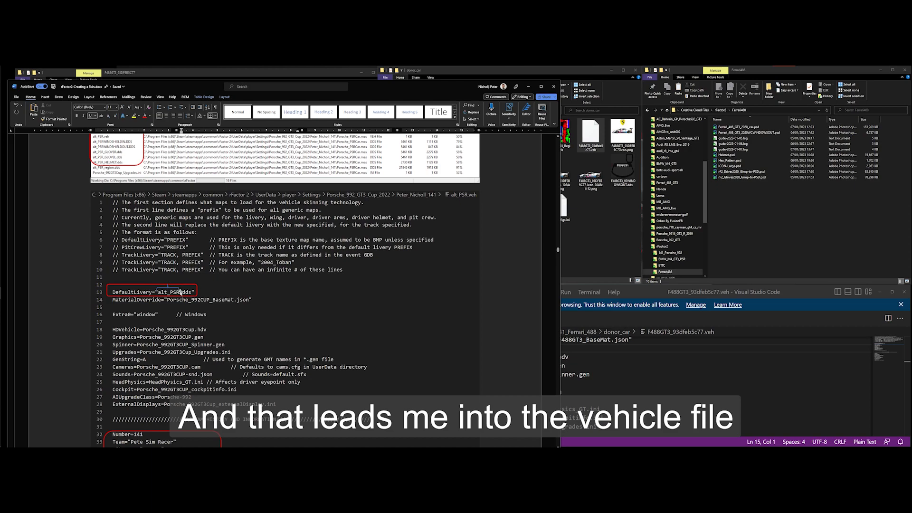
pyautogui.scroll(-1, 187, 291)
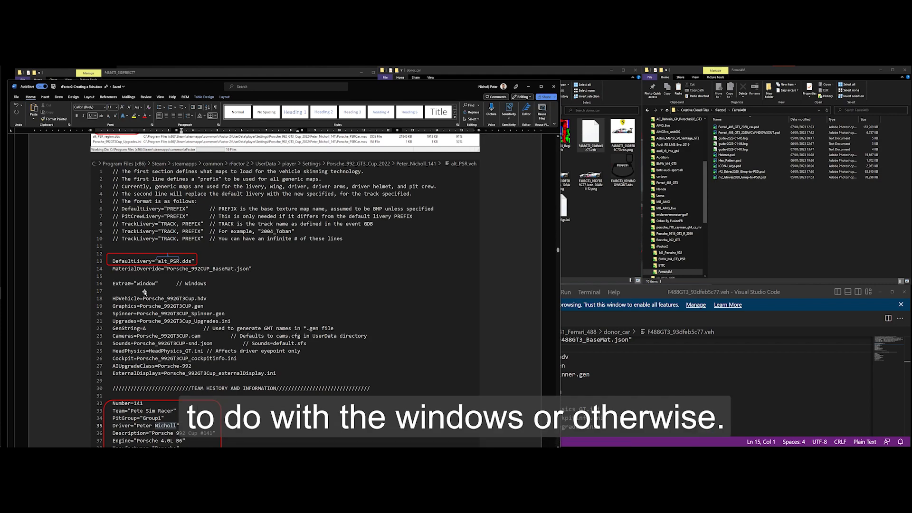
pyautogui.scroll(-10, 143, 288)
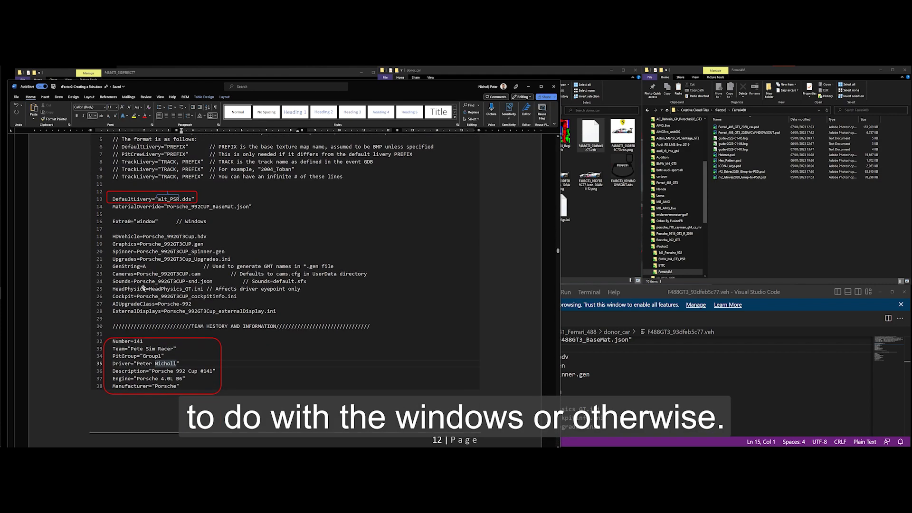
# Read the guide's Optional Extras section on the helmet, driver and glove lines, their DDS files and the PSD templates
pyautogui.scroll(-3, 170, 274)
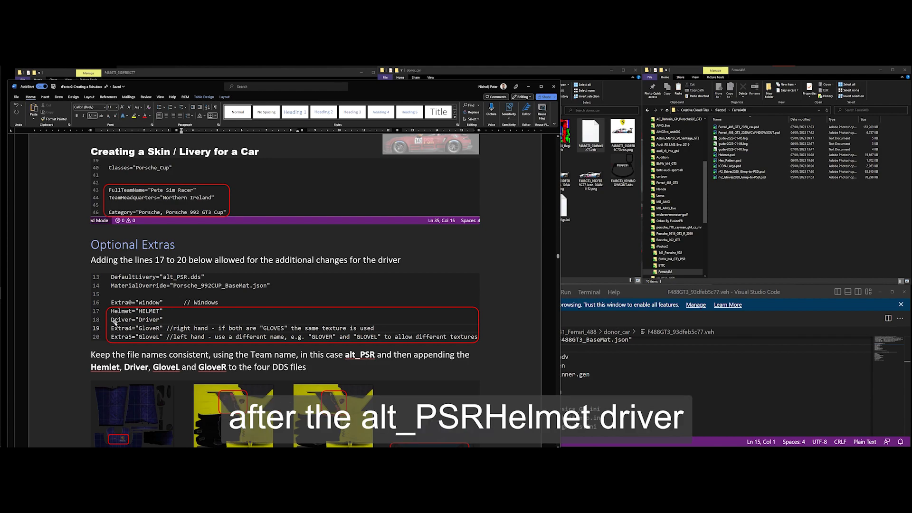
pyautogui.scroll(-4, 118, 327)
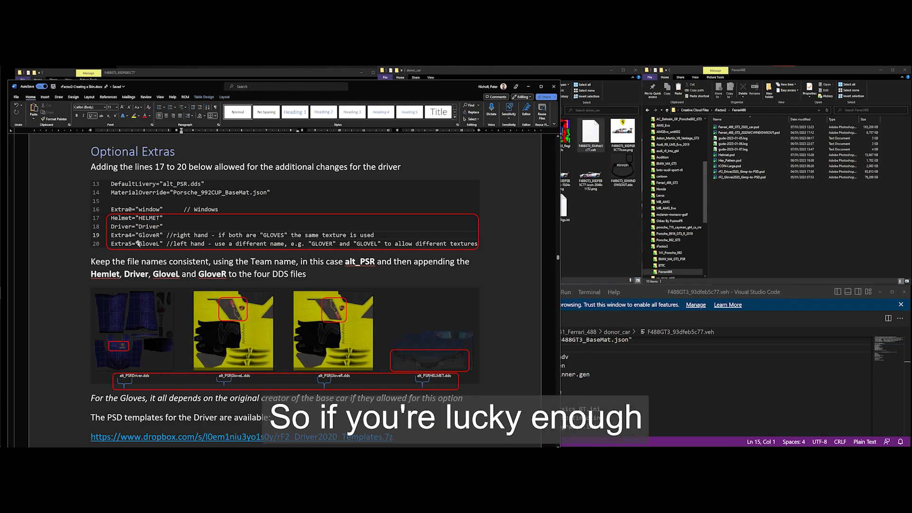
pyautogui.scroll(-1, 139, 243)
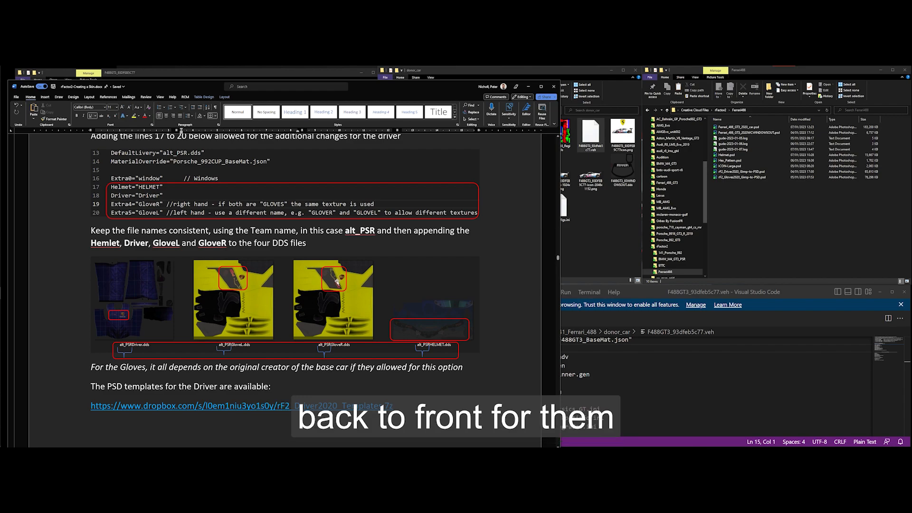
pyautogui.click(737, 196)
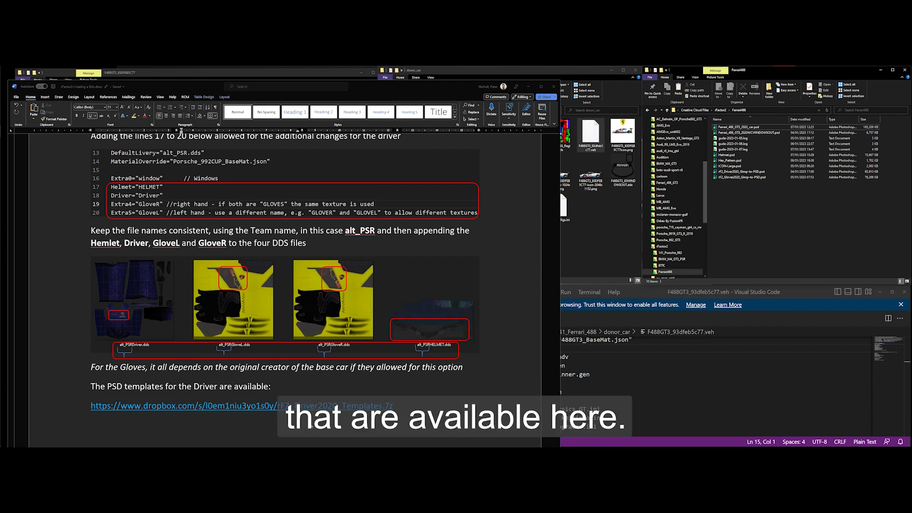
pyautogui.scroll(-3, 348, 379)
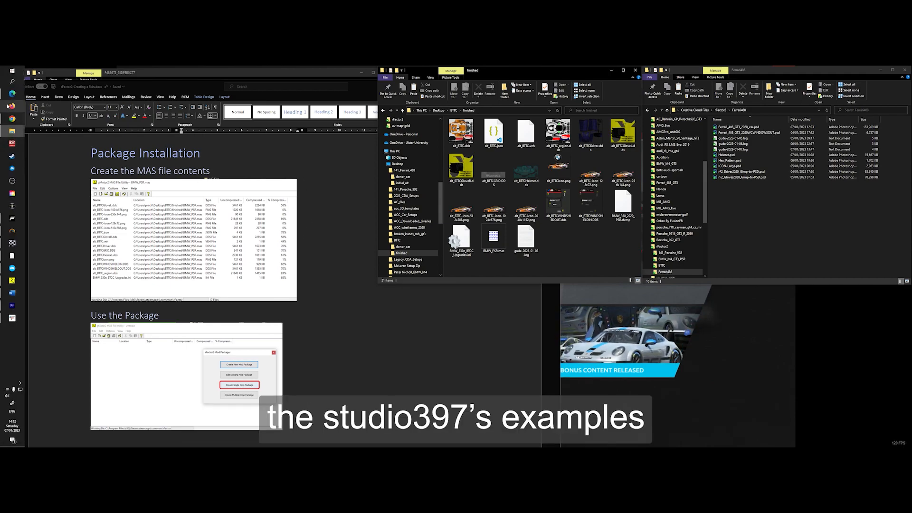
# Switch to the browser's Studio 397 Users Guide and open the Custom Liveries page about making an update rfcmp for league use
pyautogui.moveTo(14, 95)
pyautogui.click(53, 117)
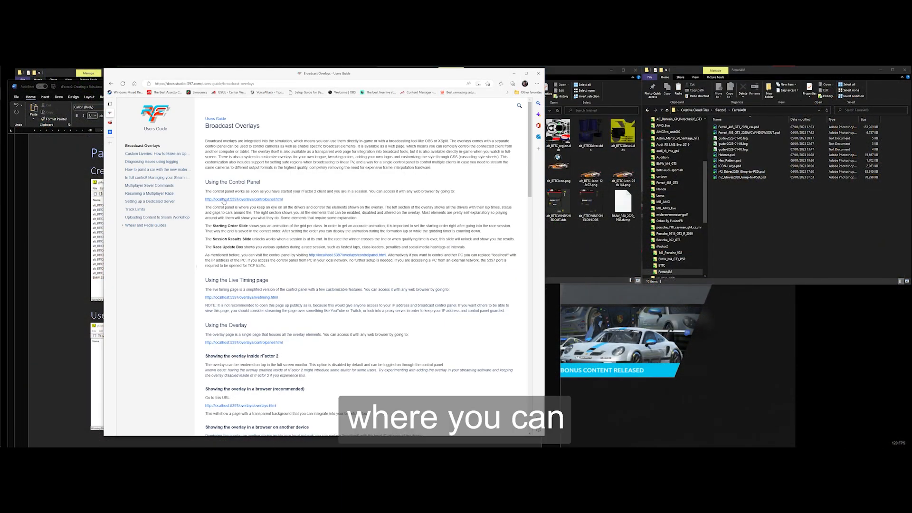
pyautogui.click(154, 154)
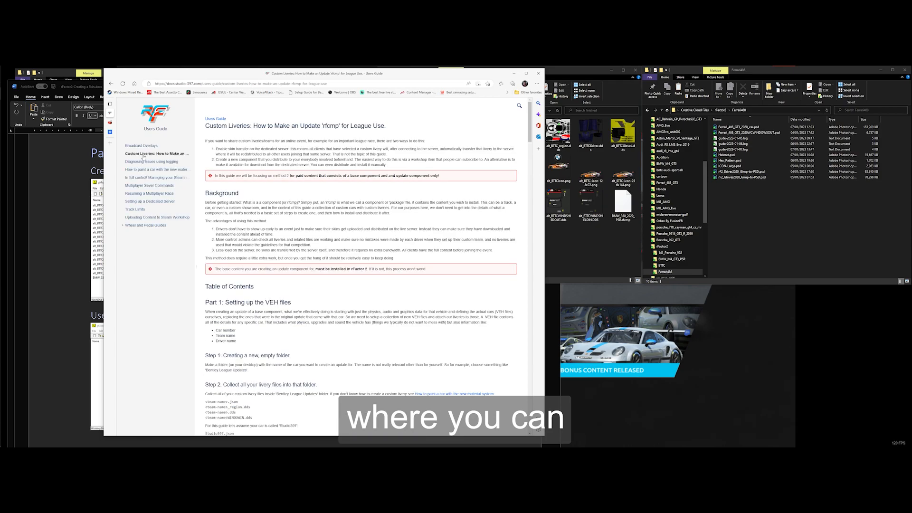
# Read the Custom Liveries steps on collecting livery files, opening MAS2.exe and extracting files from the existing upgrade MAS
pyautogui.scroll(-2, 260, 245)
pyautogui.scroll(-3, 260, 245)
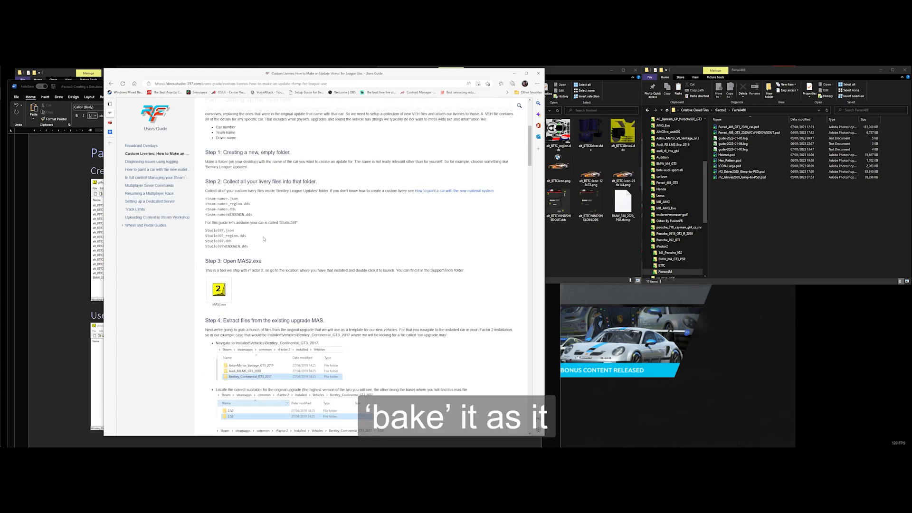
pyautogui.scroll(-2, 227, 189)
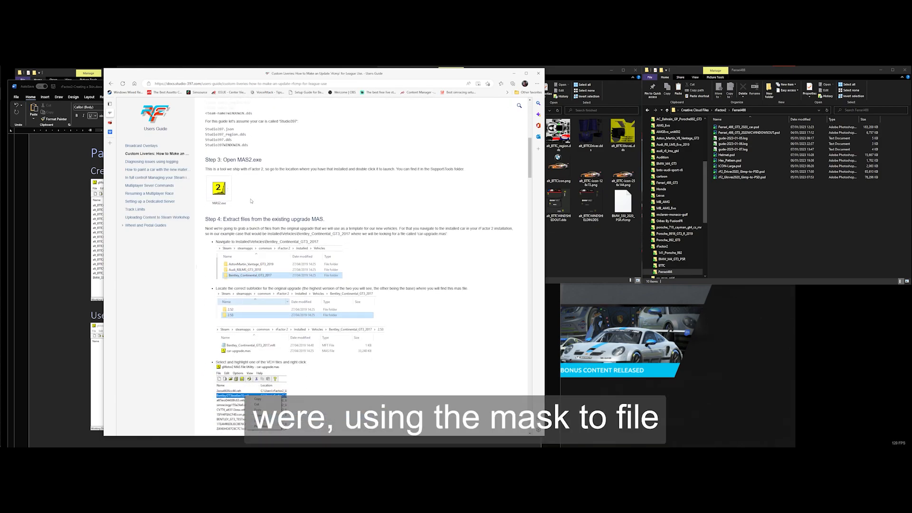
pyautogui.scroll(-1, 251, 201)
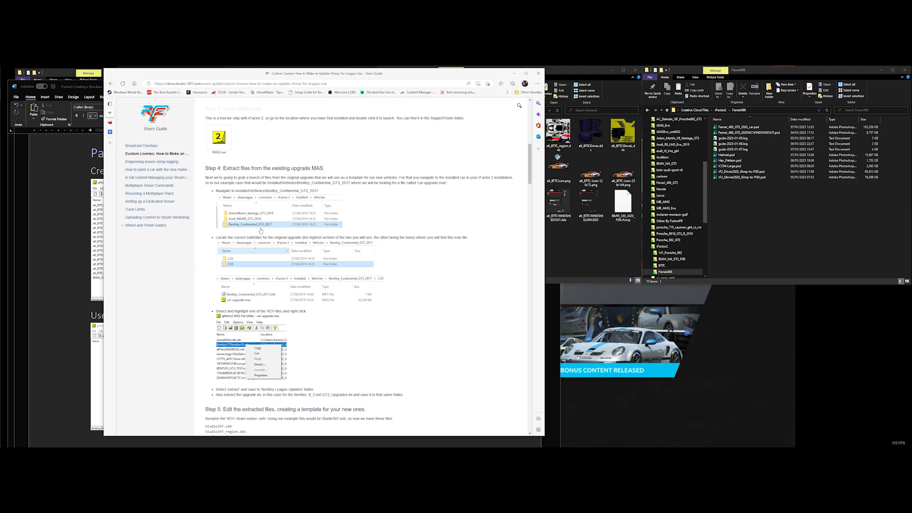
pyautogui.scroll(-1, 261, 231)
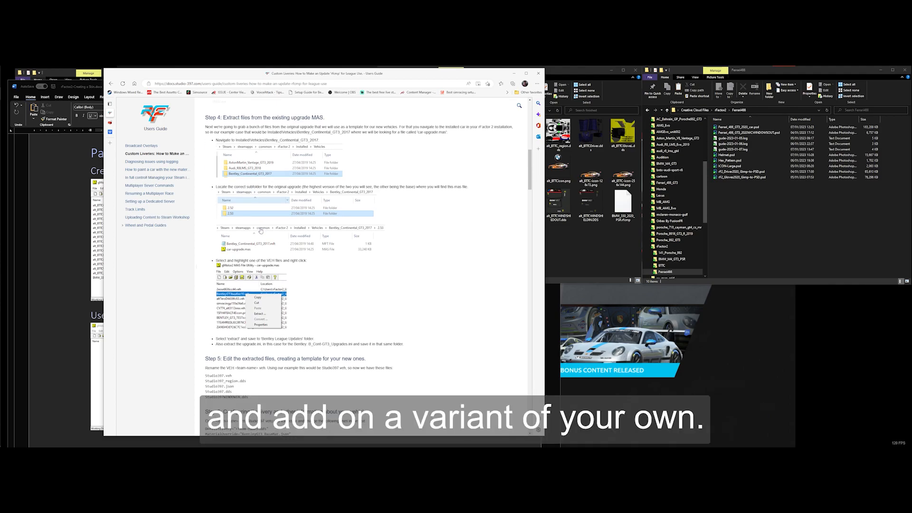
# Return to the Word guide and review creating the MAS contents, a single package, the rfcmp file and selecting the .mas file
pyautogui.click(73, 280)
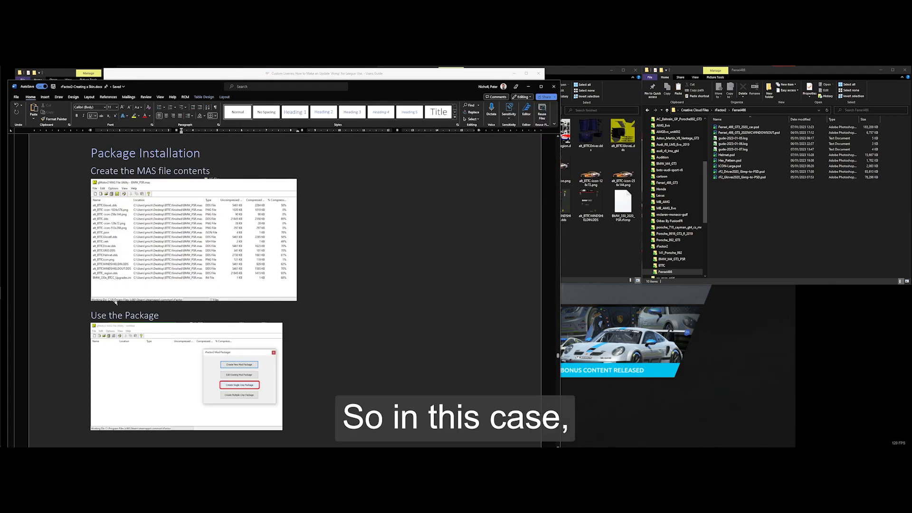
pyautogui.scroll(-3, 159, 272)
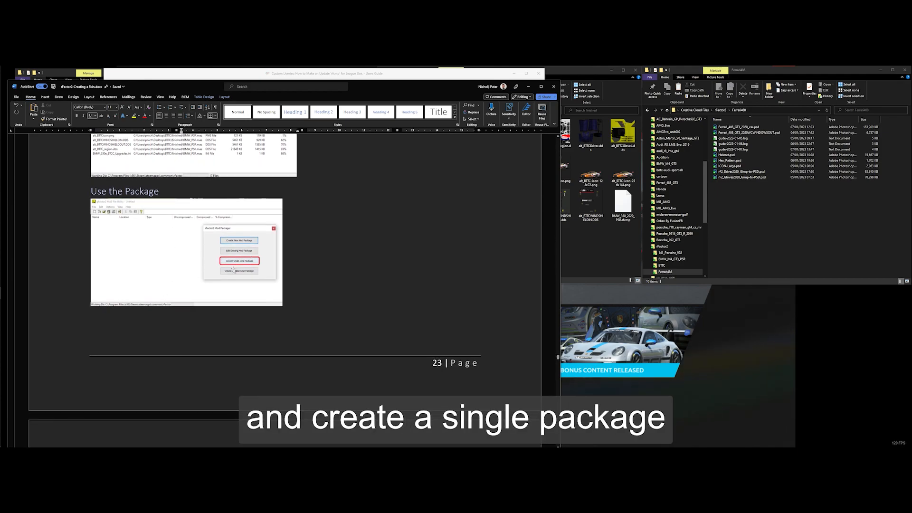
pyautogui.scroll(-5, 233, 270)
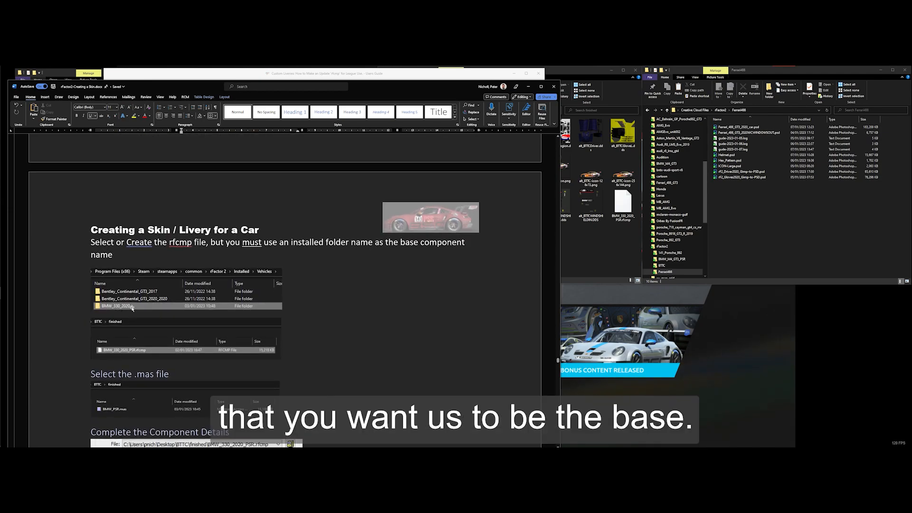
pyautogui.scroll(-2, 132, 308)
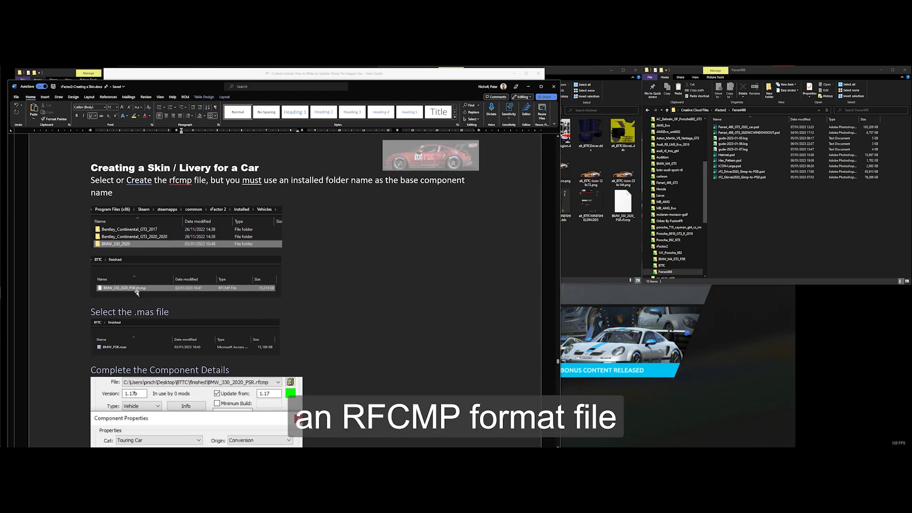
pyautogui.scroll(-1, 147, 292)
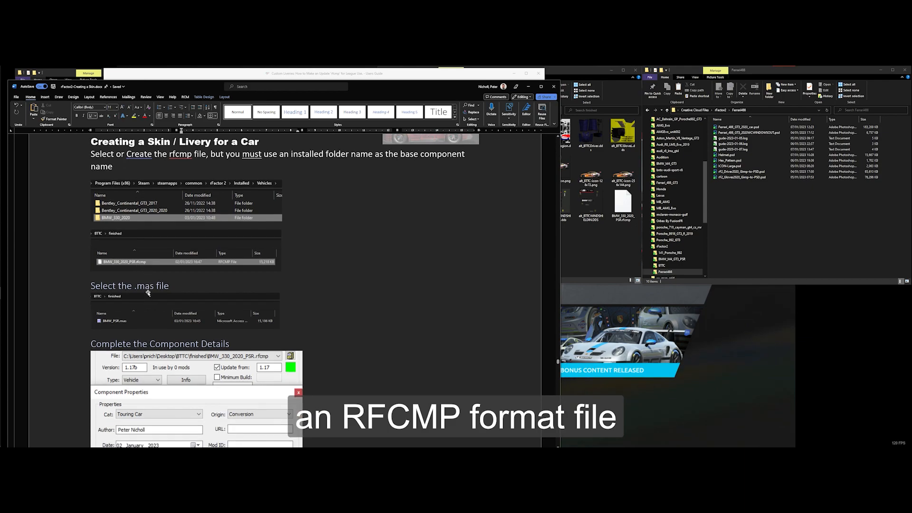
pyautogui.scroll(-1, 177, 282)
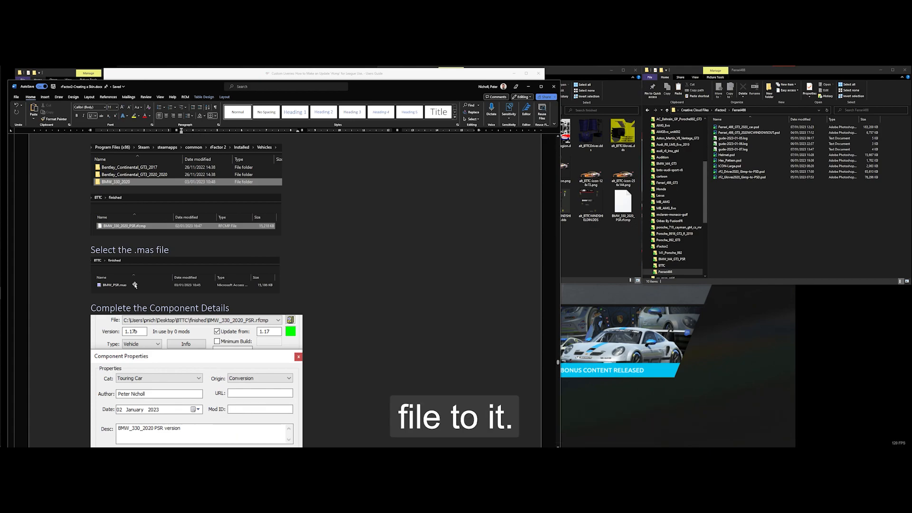
# Read the guide's Complete the Component Details and Package and then Install sections for the BMW_330_2020 component
pyautogui.scroll(-3, 135, 285)
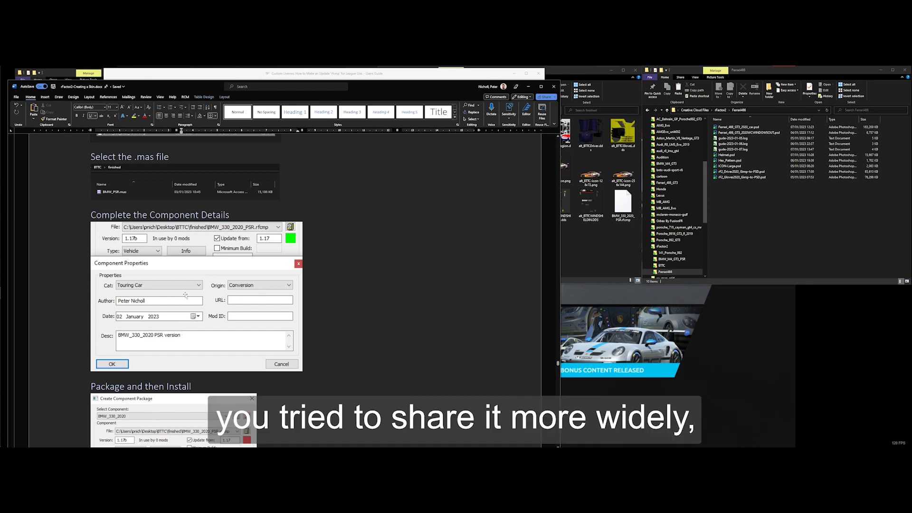
pyautogui.scroll(-5, 186, 304)
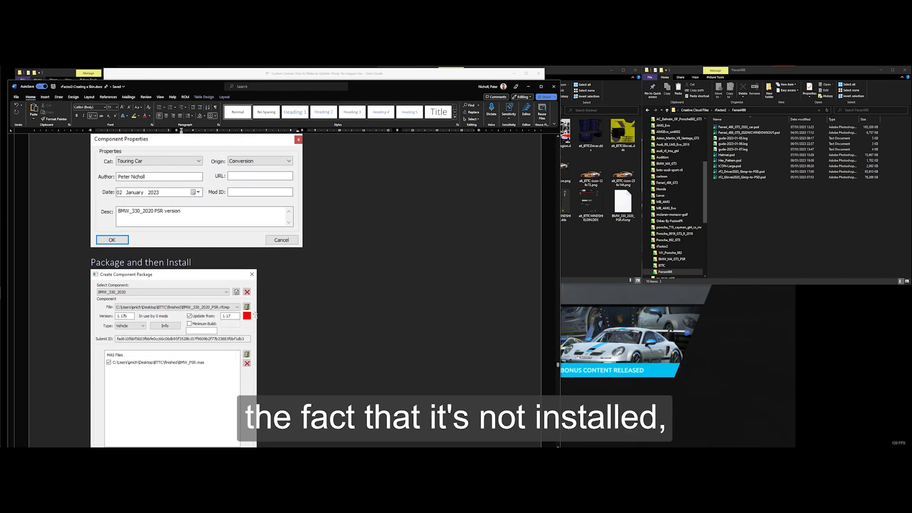
pyautogui.scroll(-6, 229, 338)
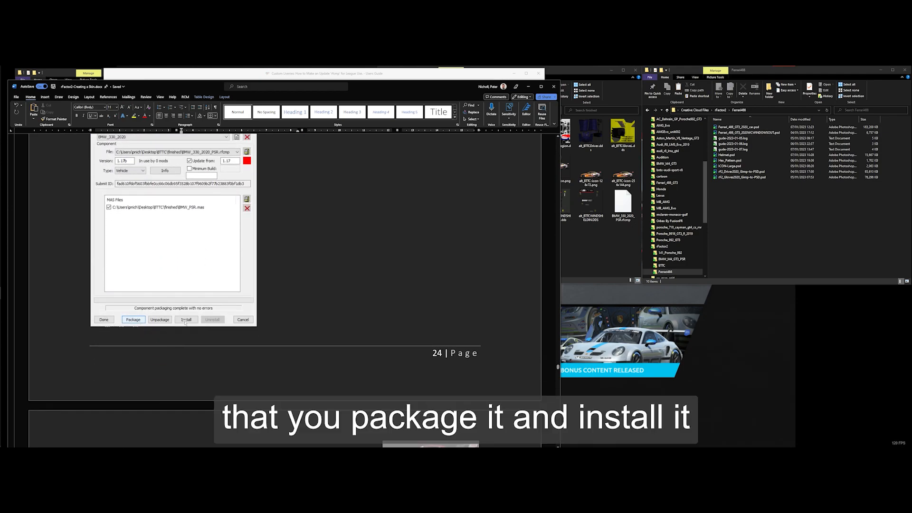
# Review the guide's Component Installed confirmation and the completed Create Component Package settings for BMW_330_2020
pyautogui.scroll(-12, 185, 321)
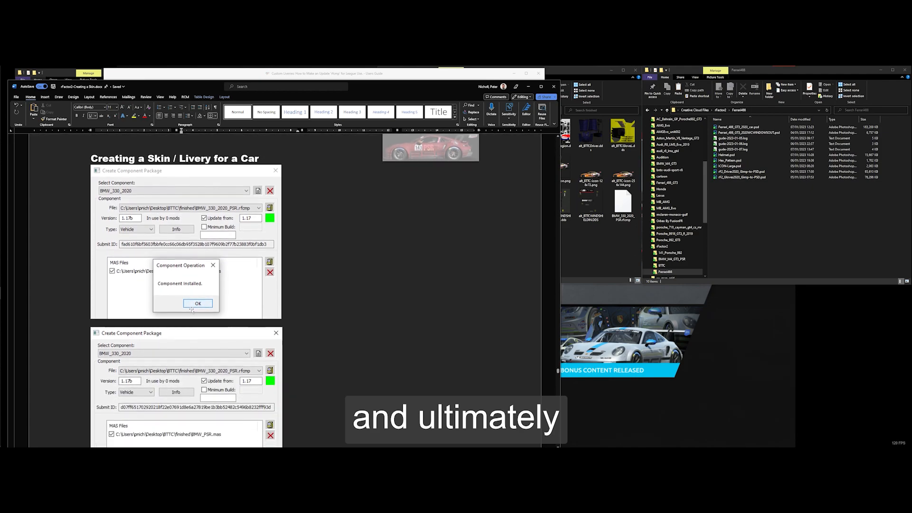
pyautogui.scroll(-4, 195, 309)
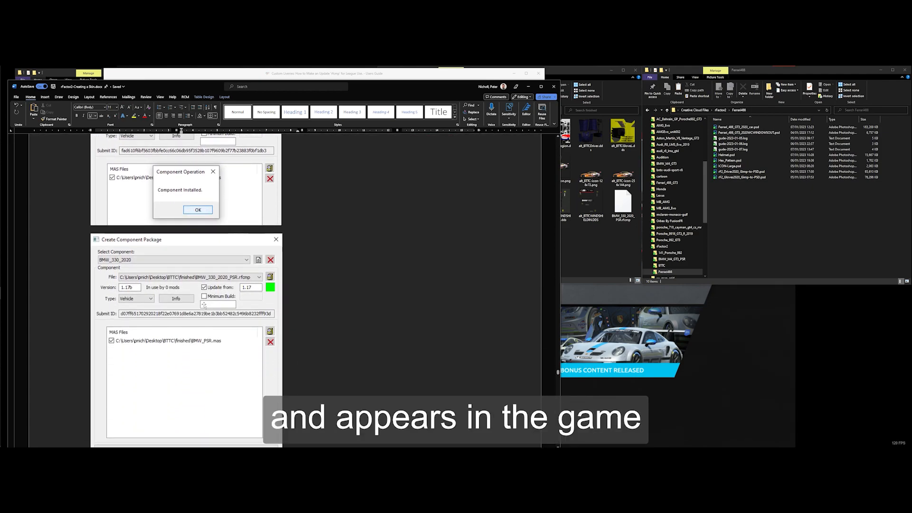
pyautogui.scroll(-15, 204, 305)
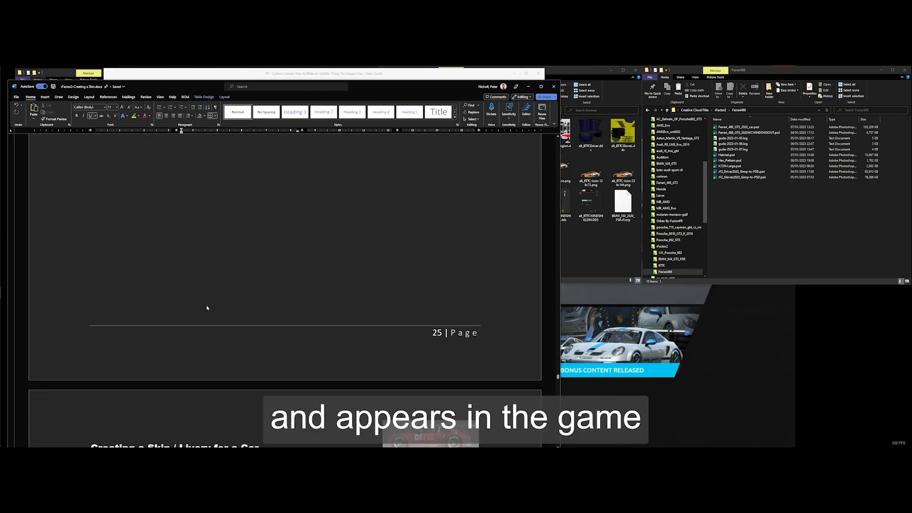
# Review the guide's Driver section with the helmet, icon and driver suit textures, plus its overview of the finished livery files
pyautogui.scroll(-10, 207, 307)
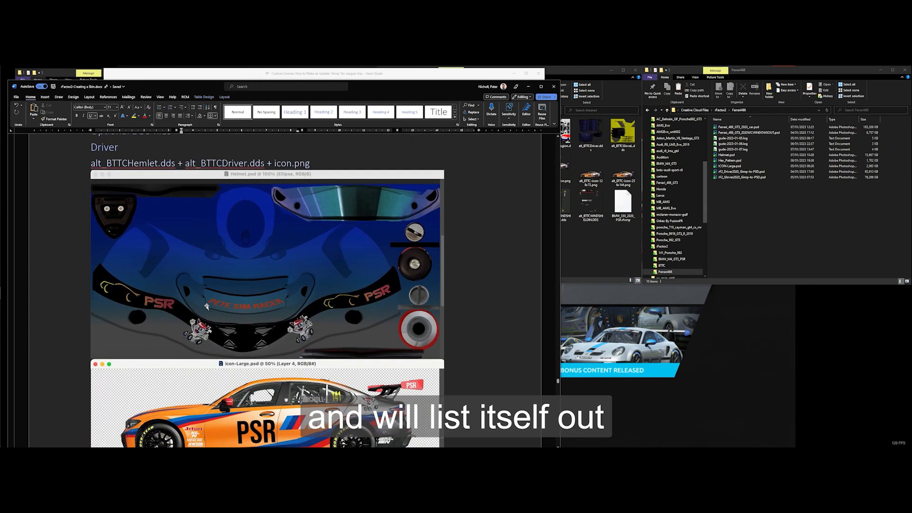
pyautogui.scroll(-1, 207, 306)
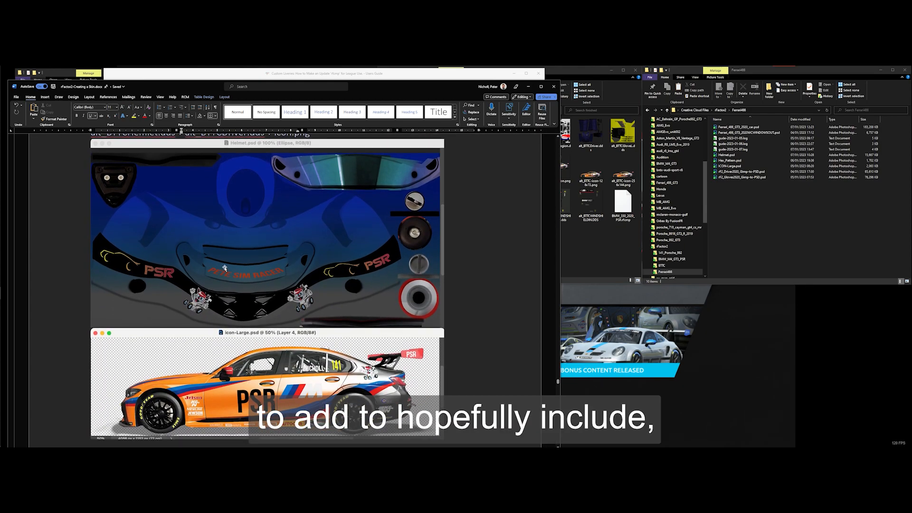
pyautogui.scroll(1, 223, 267)
pyautogui.scroll(-4, 207, 280)
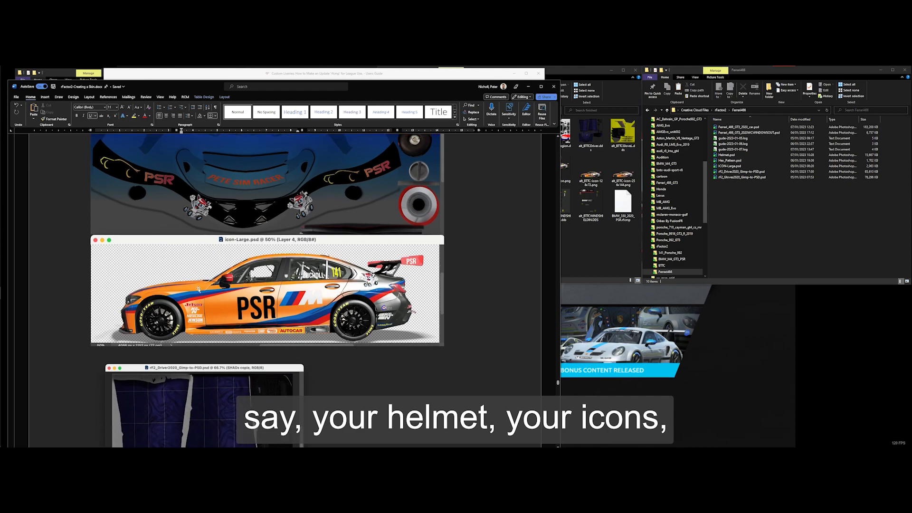
pyautogui.scroll(-8, 200, 295)
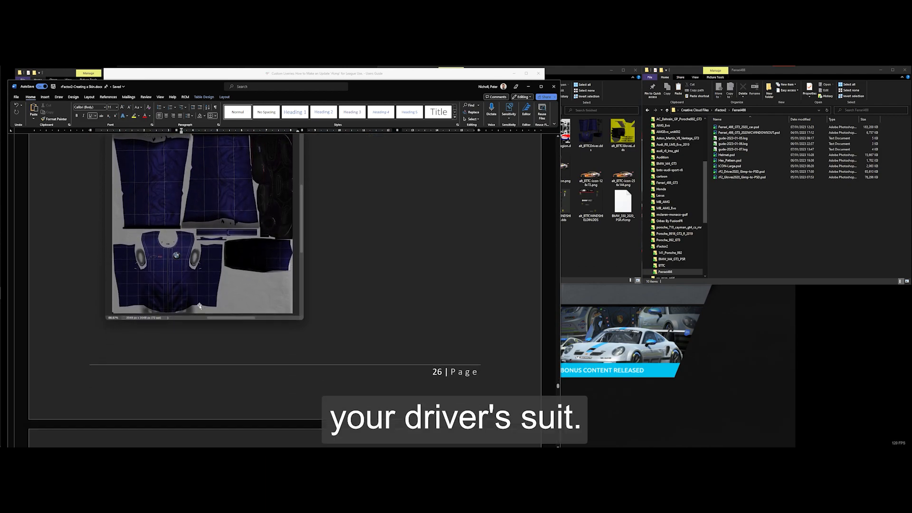
pyautogui.scroll(-12, 199, 305)
pyautogui.scroll(-4, 211, 301)
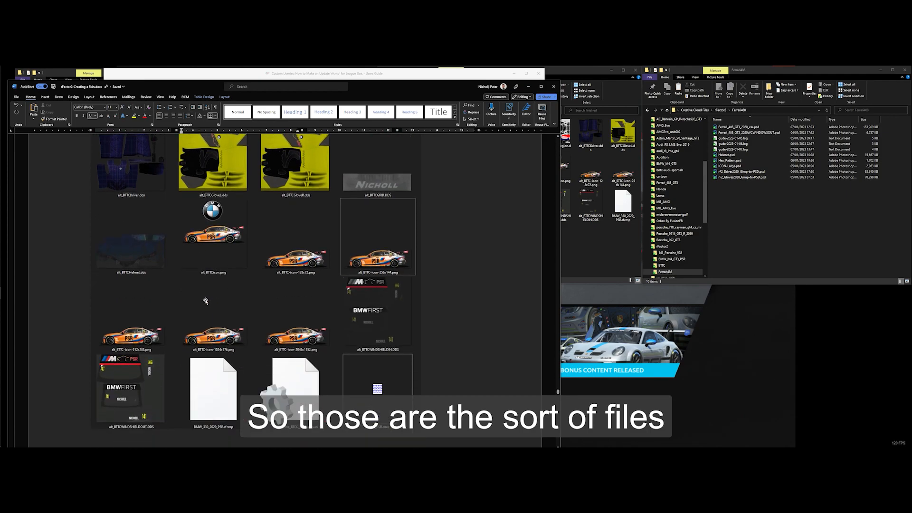
pyautogui.scroll(-1, 205, 300)
# Bring up the finished livery folder and the MAS2 File Utility, and load BMW_PSR.mas into it to inspect its contents
pyautogui.click(602, 245)
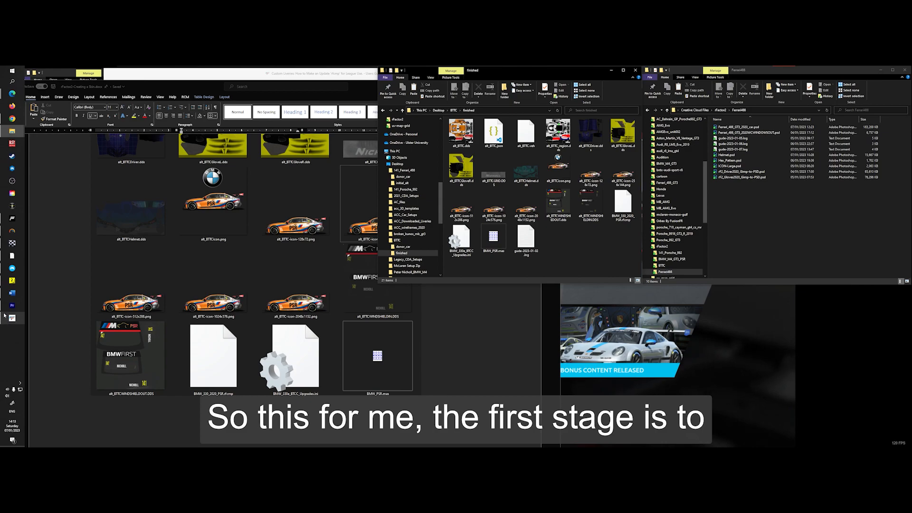
pyautogui.click(12, 280)
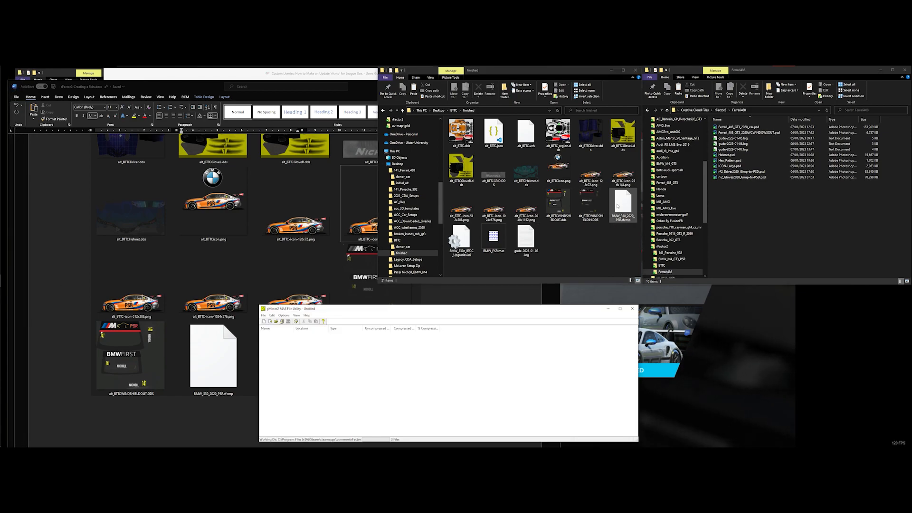
pyautogui.moveTo(493, 238); pyautogui.dragTo(441, 361)
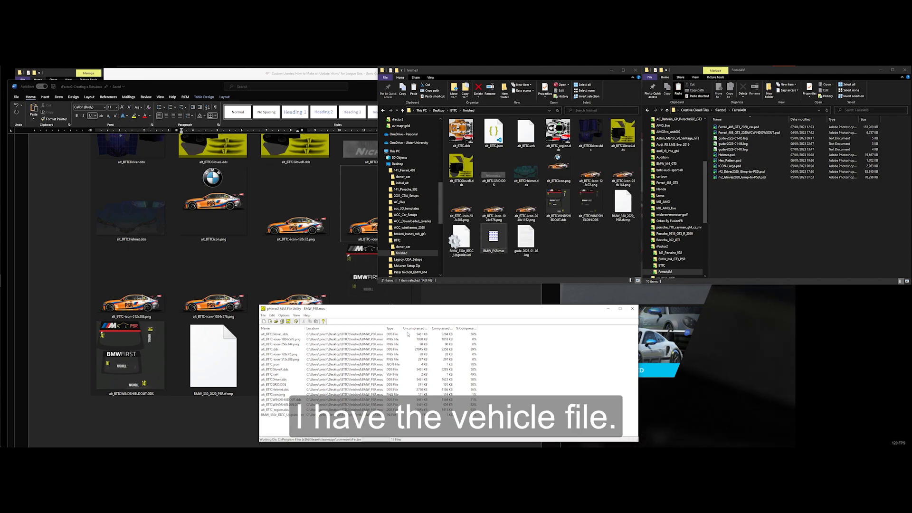
pyautogui.click(581, 259)
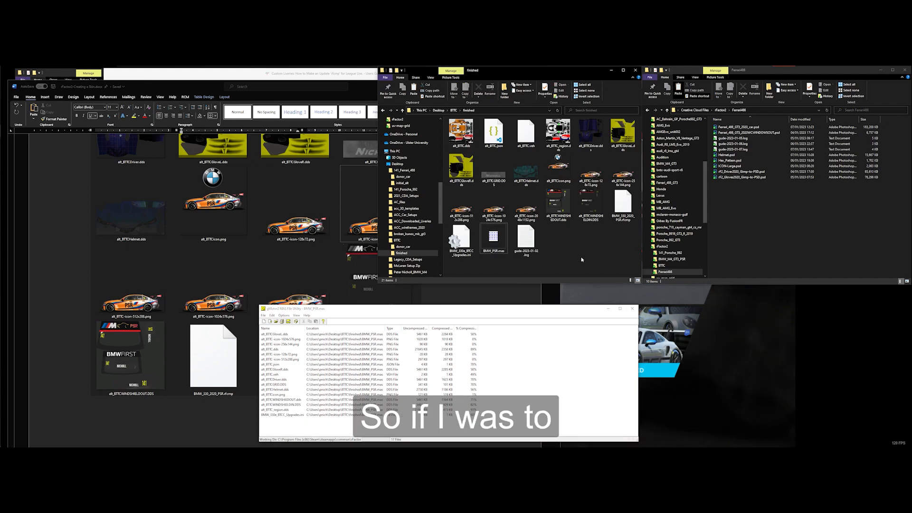
# Open alt_BTTC.veh from the finished folder in Visual Studio Code to view its definitions, and close it again
pyautogui.rightClick(525, 137)
pyautogui.click(493, 145)
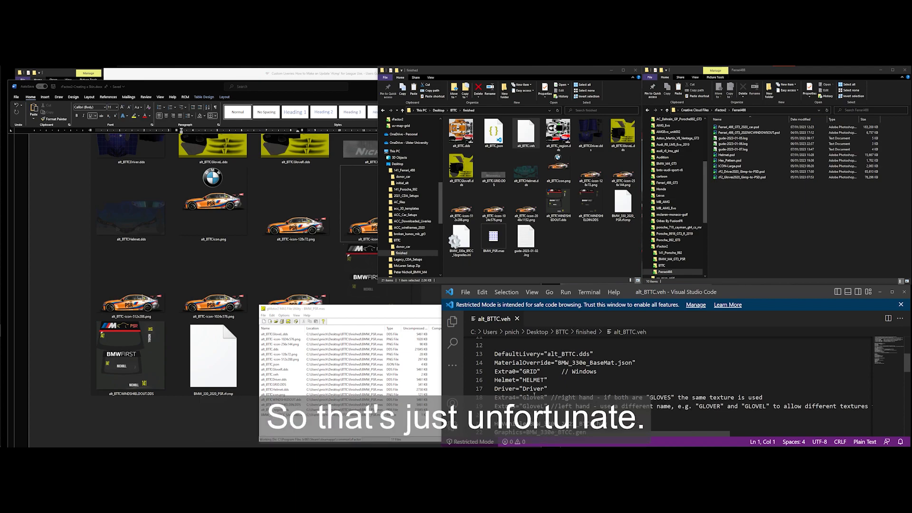
pyautogui.click(905, 292)
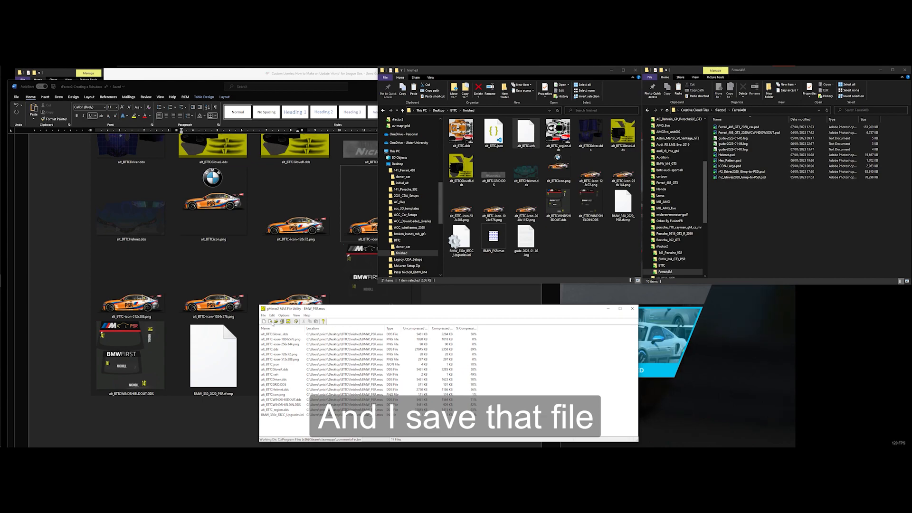
# Start an empty MAS file and look over the rFactor2 Mod Packager options, closing the packager without making a package
pyautogui.click(264, 321)
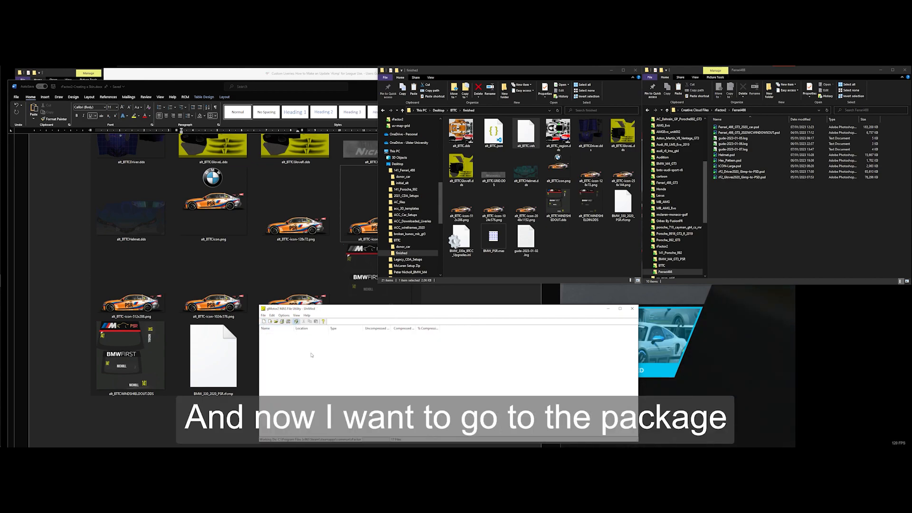
pyautogui.click(296, 322)
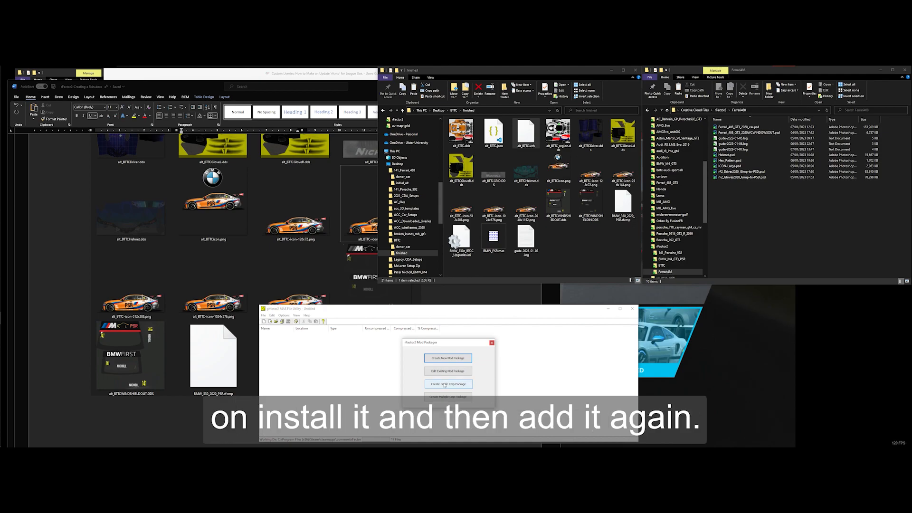
pyautogui.click(491, 342)
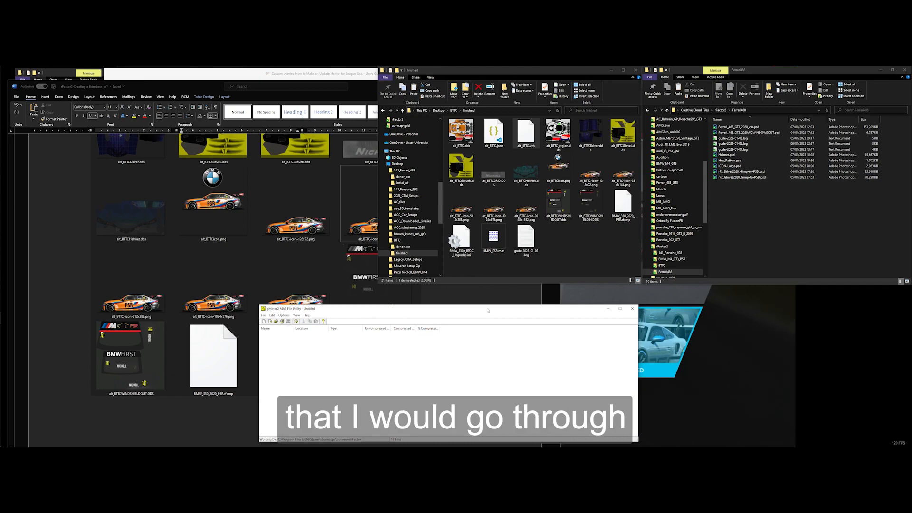
# Switch to rFactor 2 and open the car selection for a single-player event
pyautogui.click(568, 239)
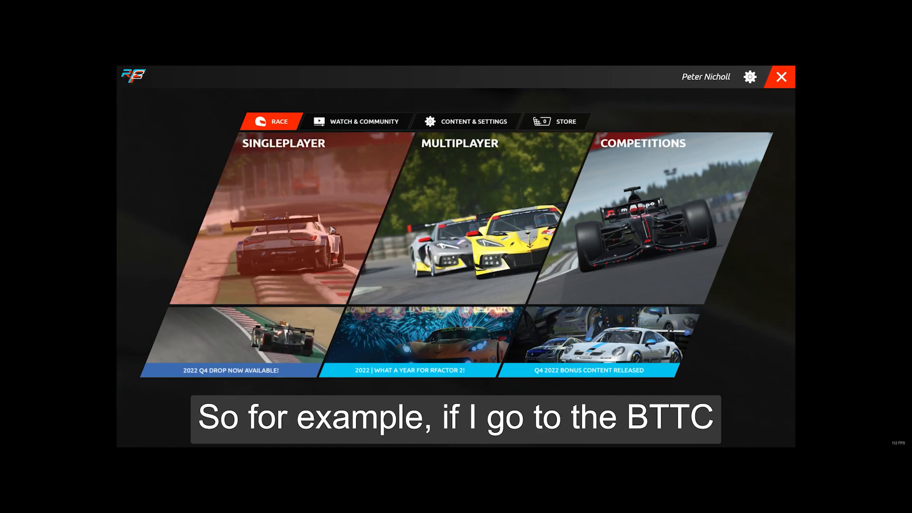
pyautogui.click(306, 255)
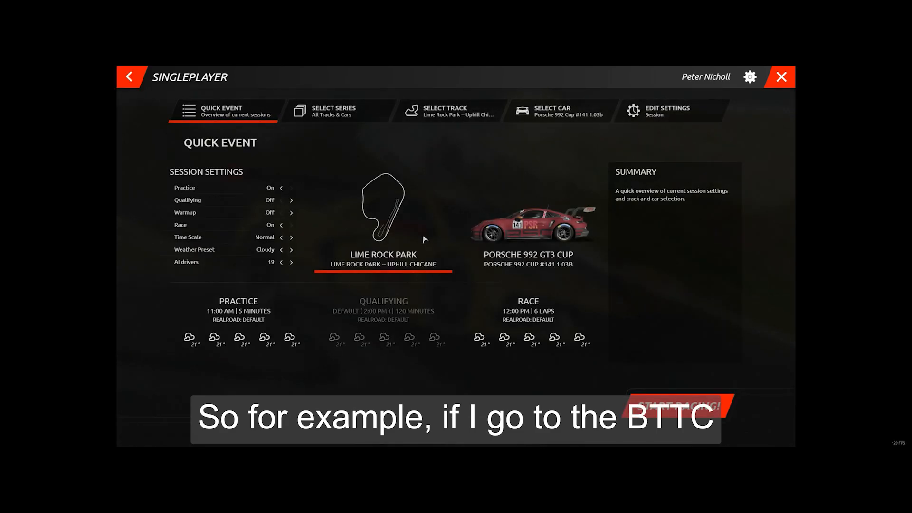
pyautogui.click(470, 249)
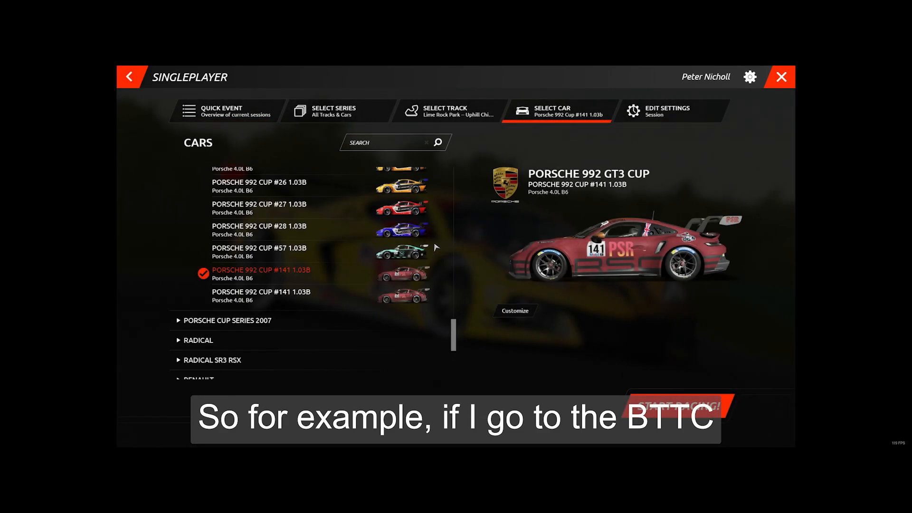
# Search the cars for 330 and select the first BMW 330i BTCC #141 1.17B entry under 330I BTCC 2021
pyautogui.click(360, 145)
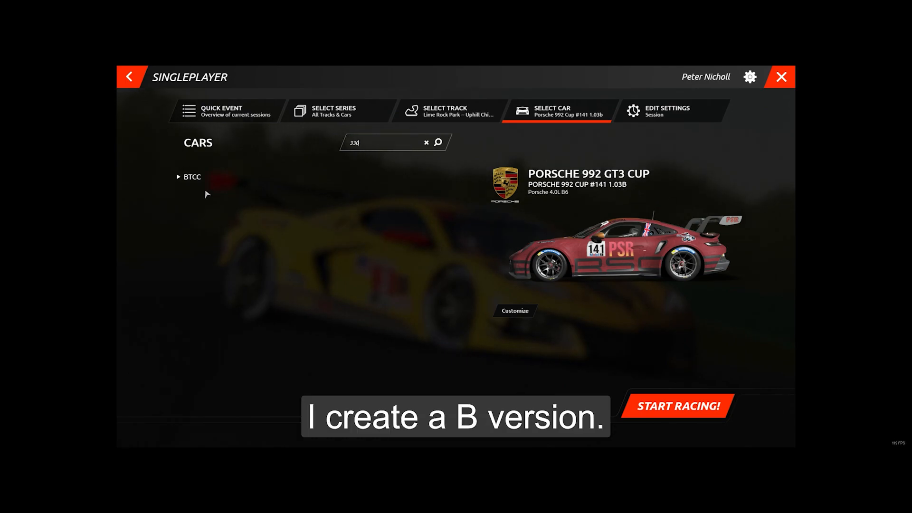
pyautogui.click(192, 178)
pyautogui.click(205, 191)
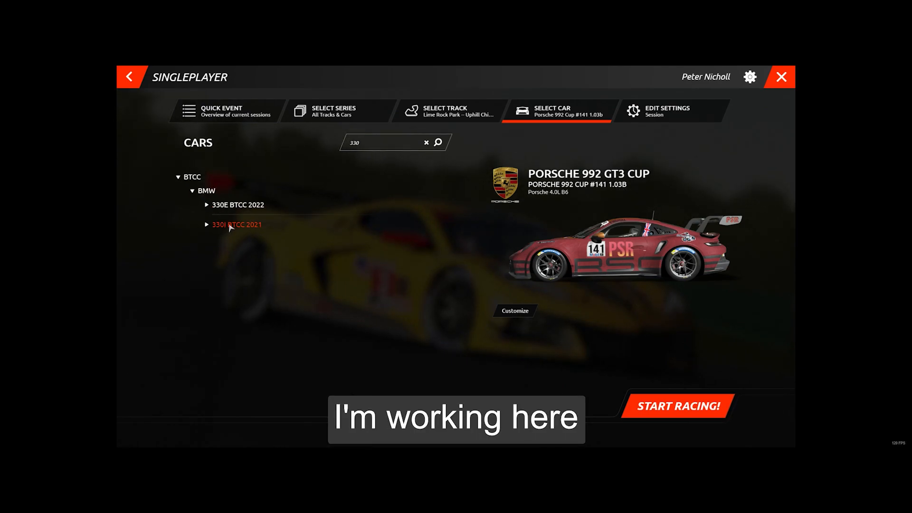
pyautogui.click(230, 225)
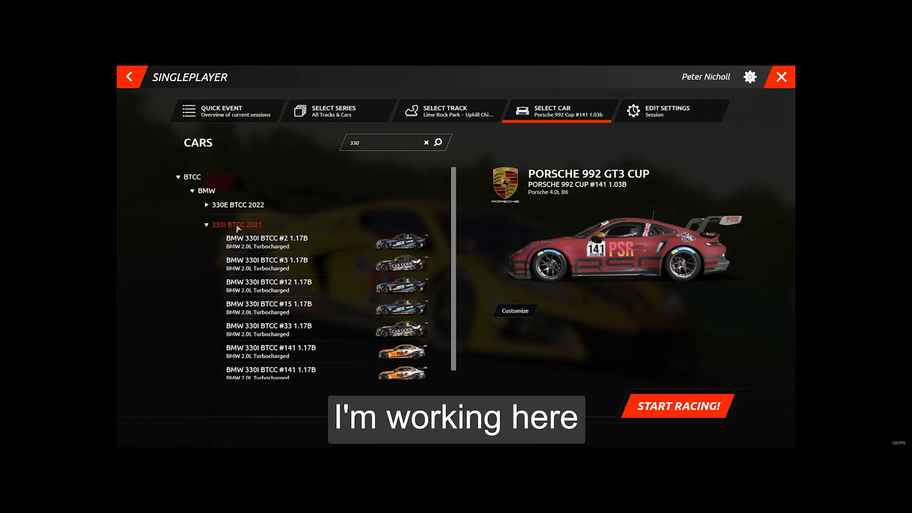
pyautogui.click(271, 356)
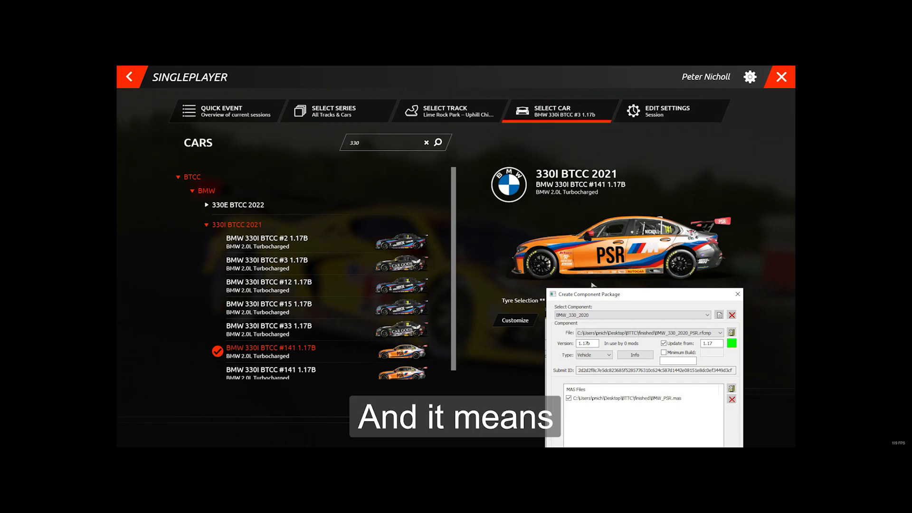
# Start the race session with the selected BMW and change from the cockpit to an external view of the car
pyautogui.click(661, 409)
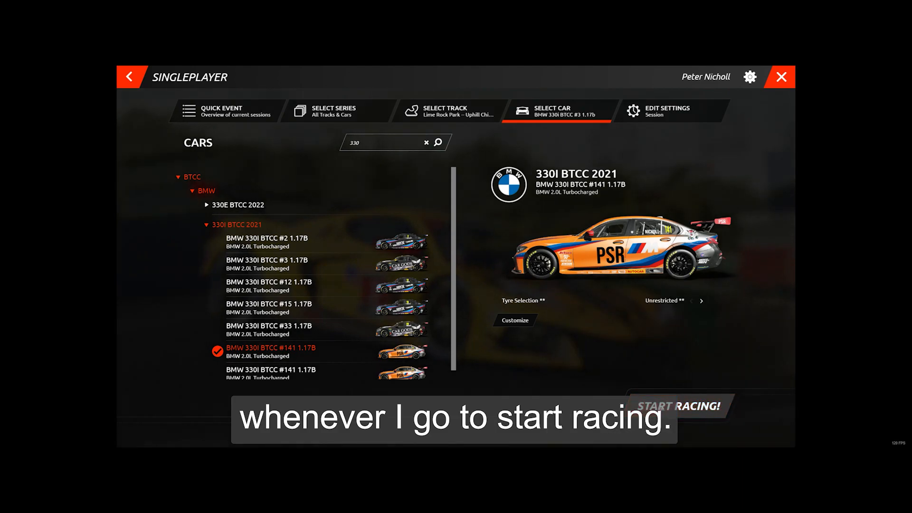
pyautogui.click(661, 409)
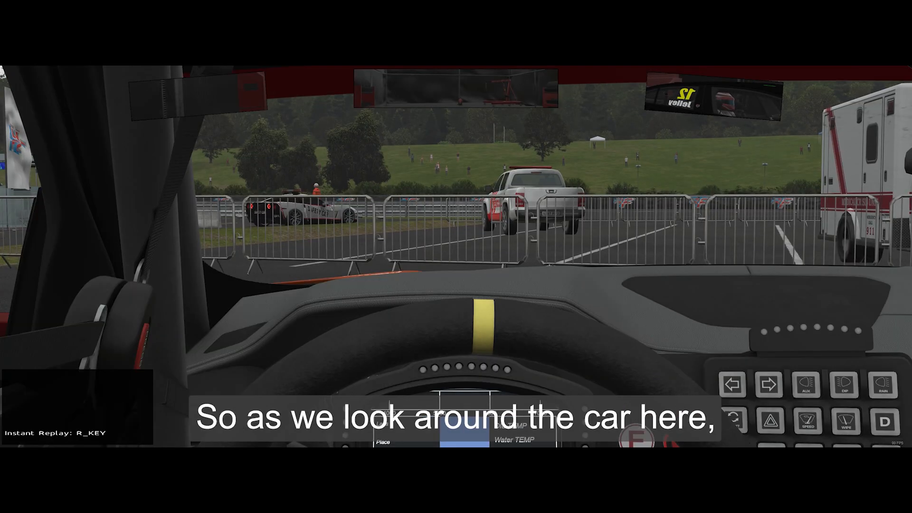
pyautogui.press('Insert')
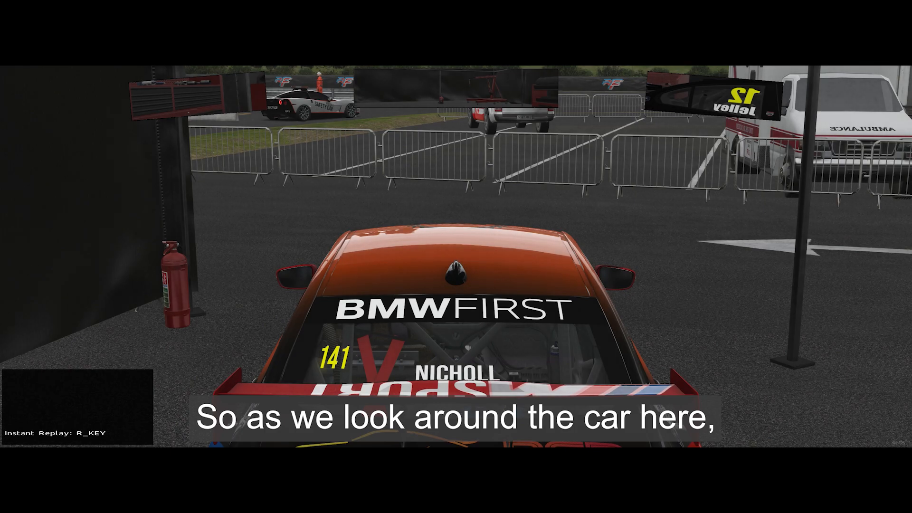
# Orbit the external view around the car to examine its window lettering, windscreen banner, bonnet graphics, driver helmet and race suit
pyautogui.press('Right')
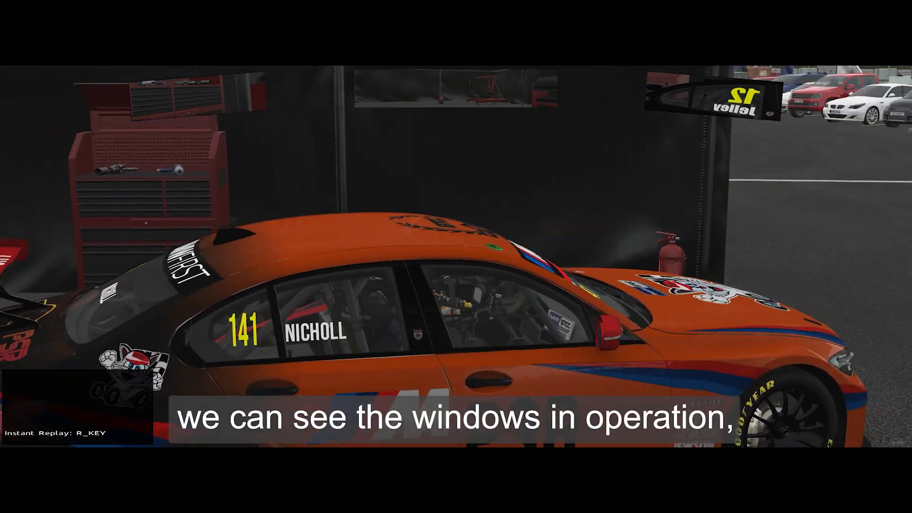
pyautogui.press('Right')
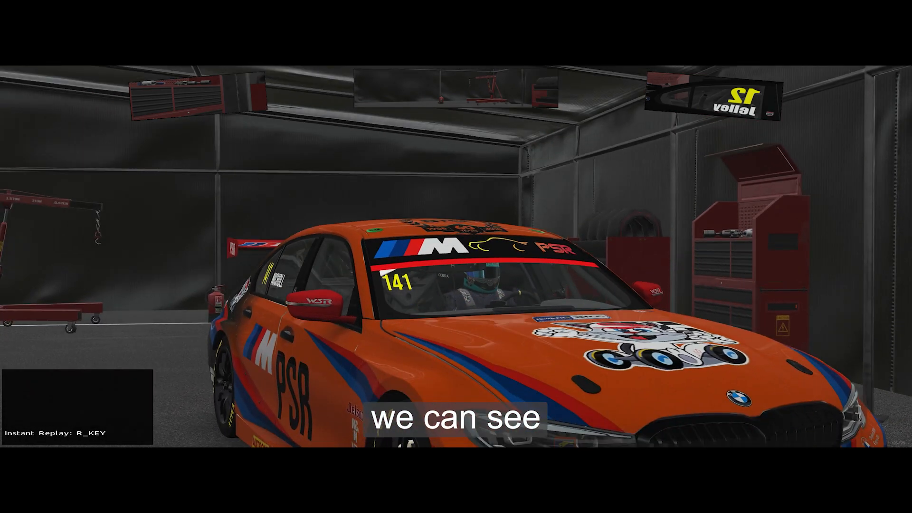
pyautogui.press('Right')
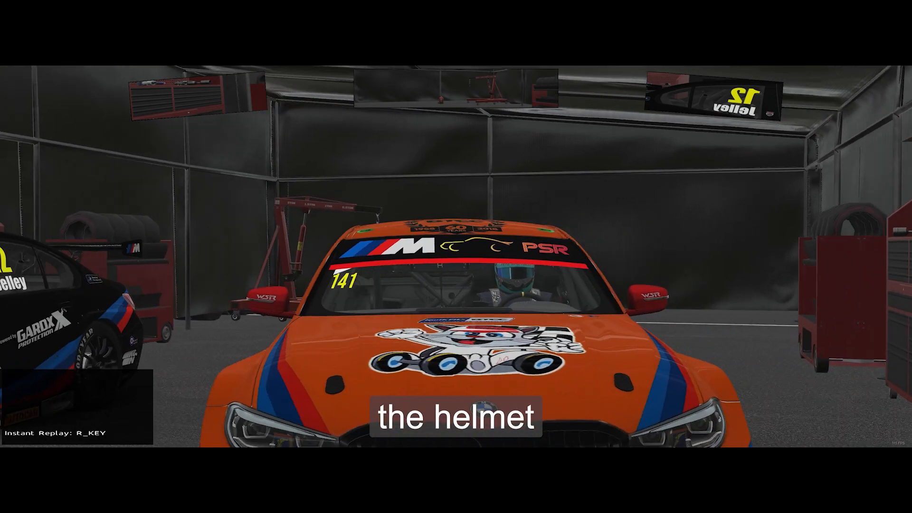
pyautogui.press('Down')
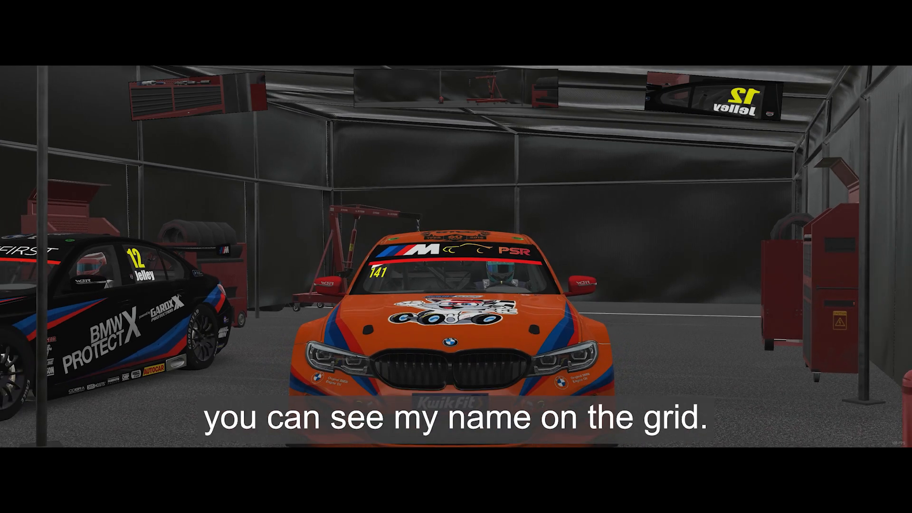
pyautogui.press('Right')
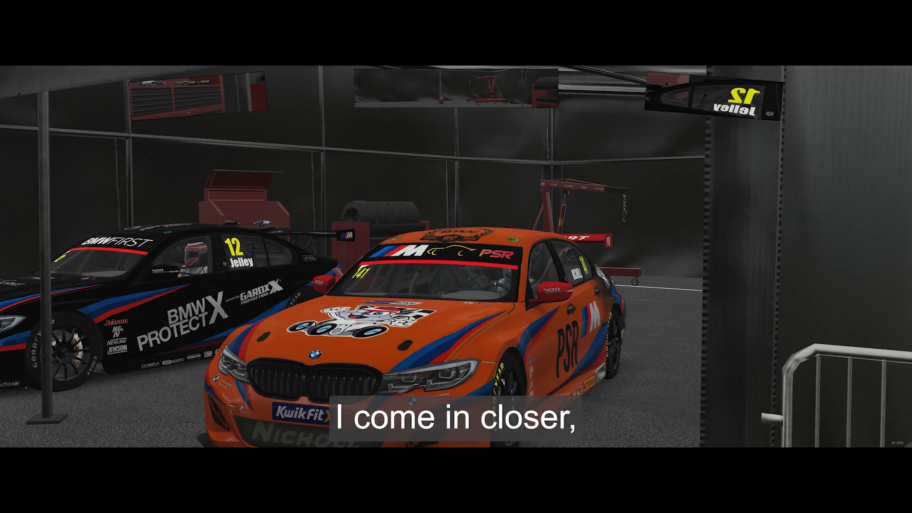
pyautogui.press('Up')
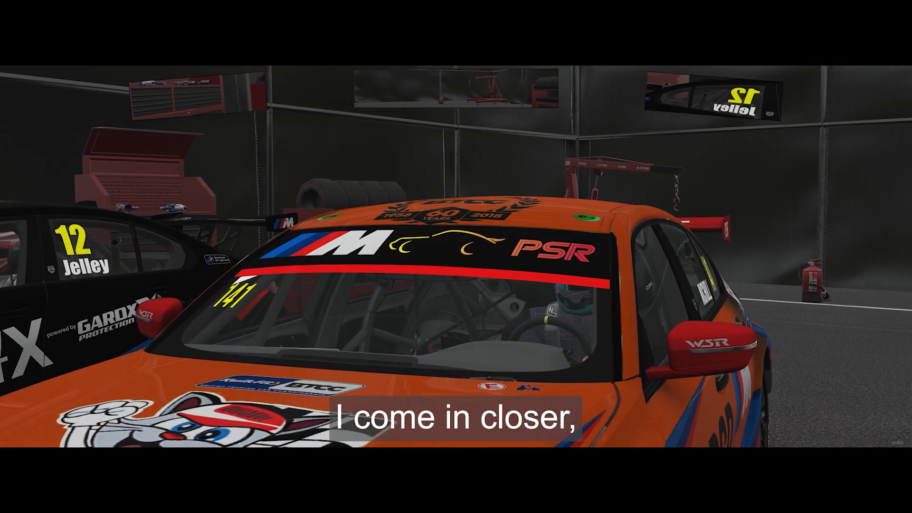
pyautogui.press('Right')
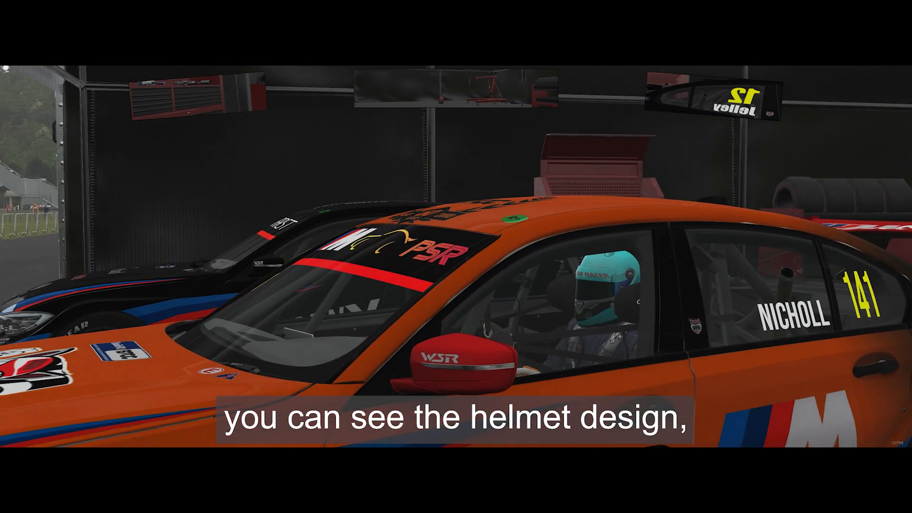
pyautogui.press('Left')
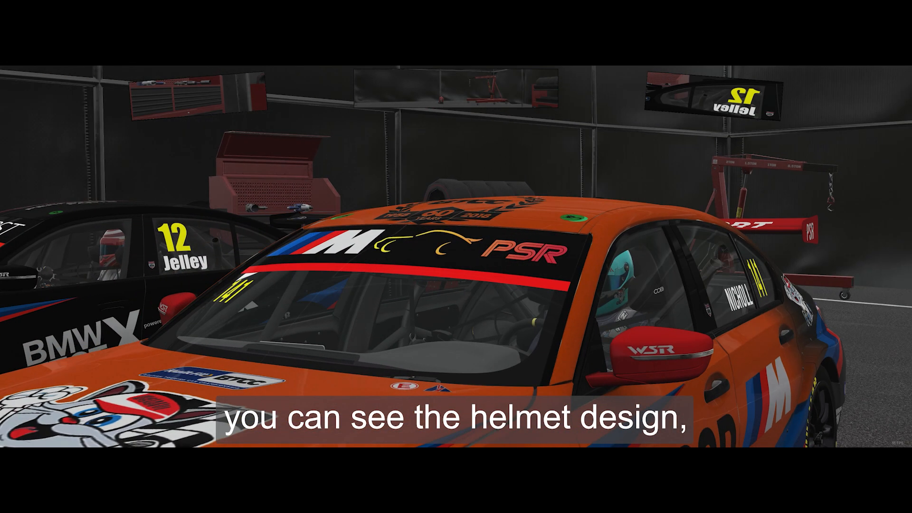
pyautogui.press('Left')
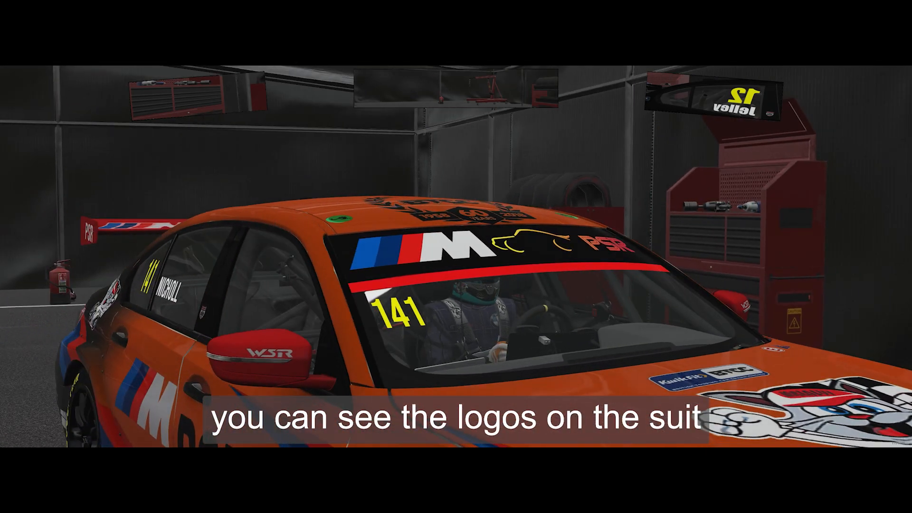
pyautogui.press('Left')
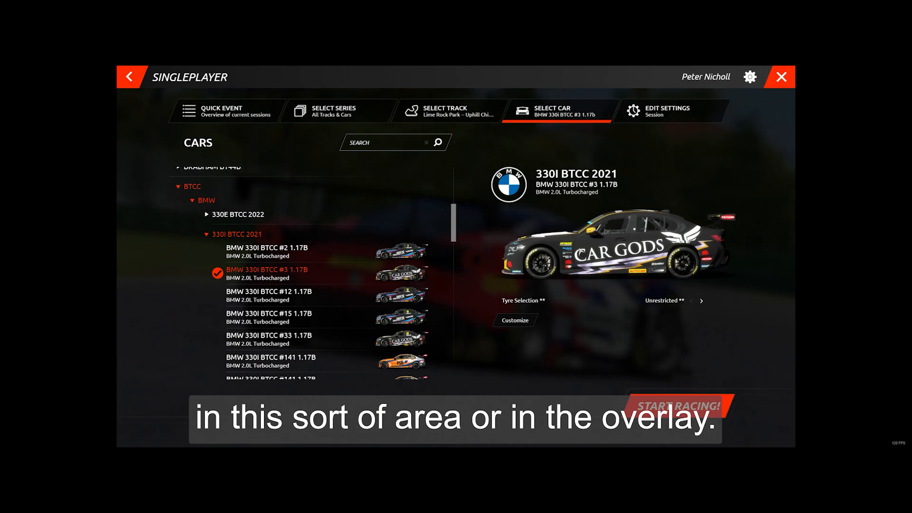
# Switch to the Users Guide in the browser and read through the Broadcast Overlays page, including customizing and selecting an overlay
pyautogui.hotkey('alt', 'Tab')
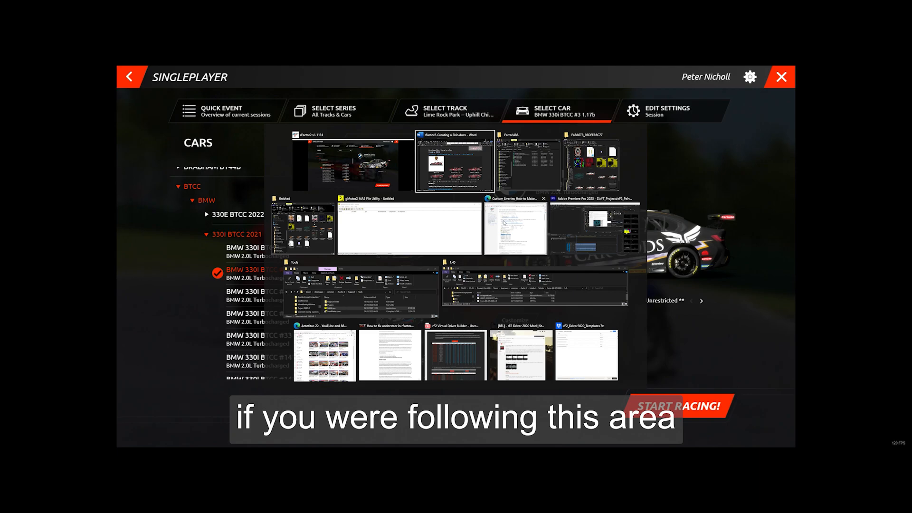
pyautogui.click(515, 226)
pyautogui.click(135, 146)
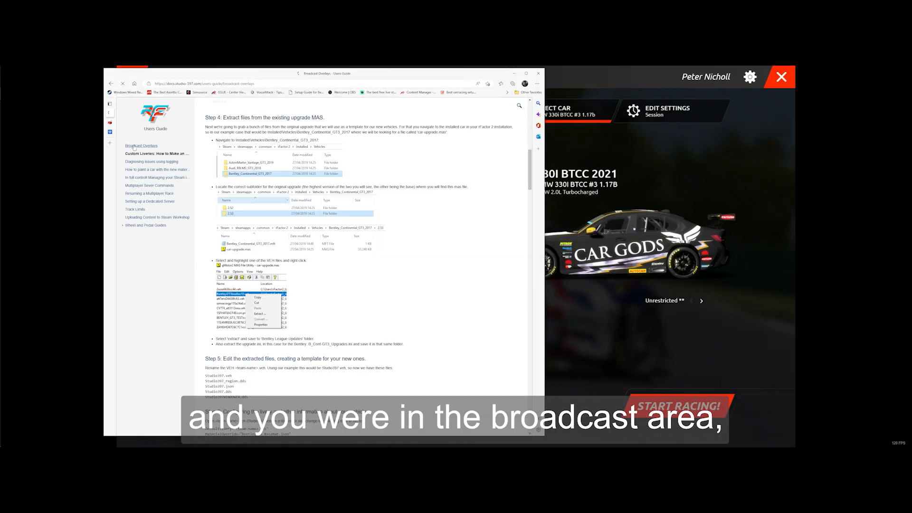
pyautogui.scroll(-10, 265, 198)
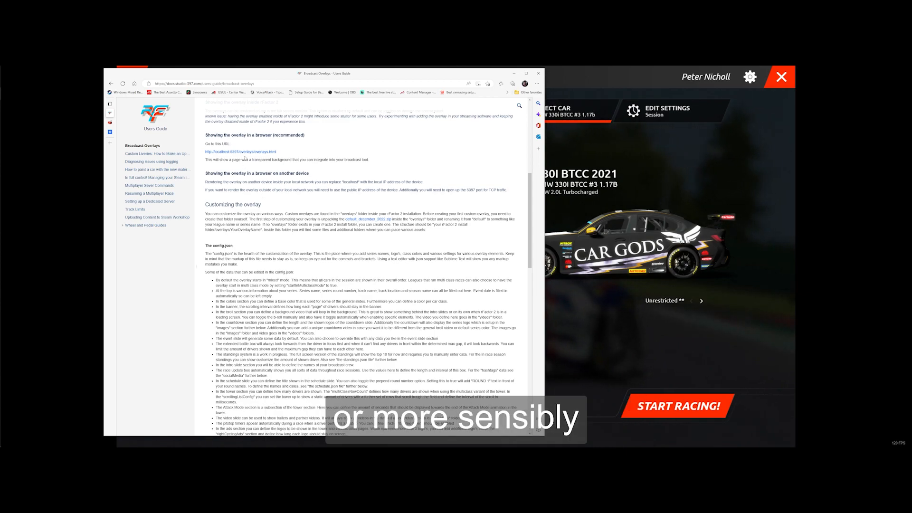
pyautogui.scroll(-2, 247, 160)
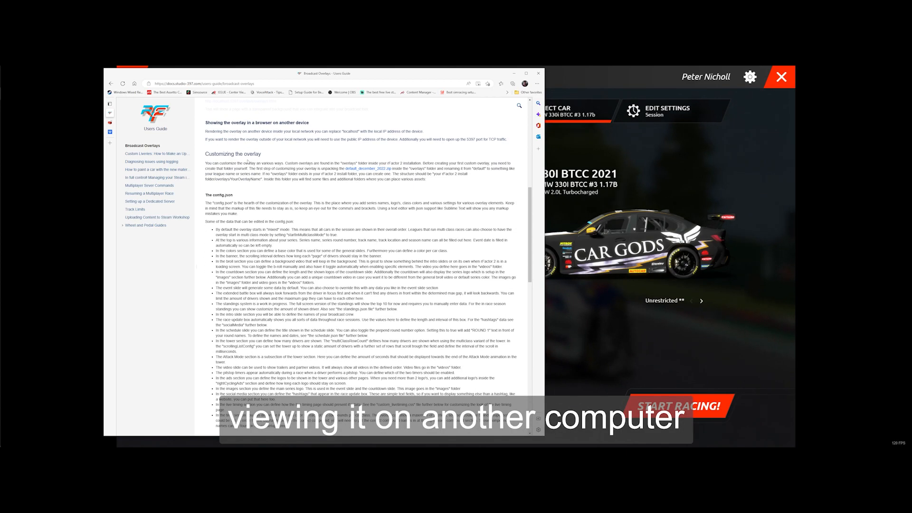
pyautogui.scroll(-14, 248, 161)
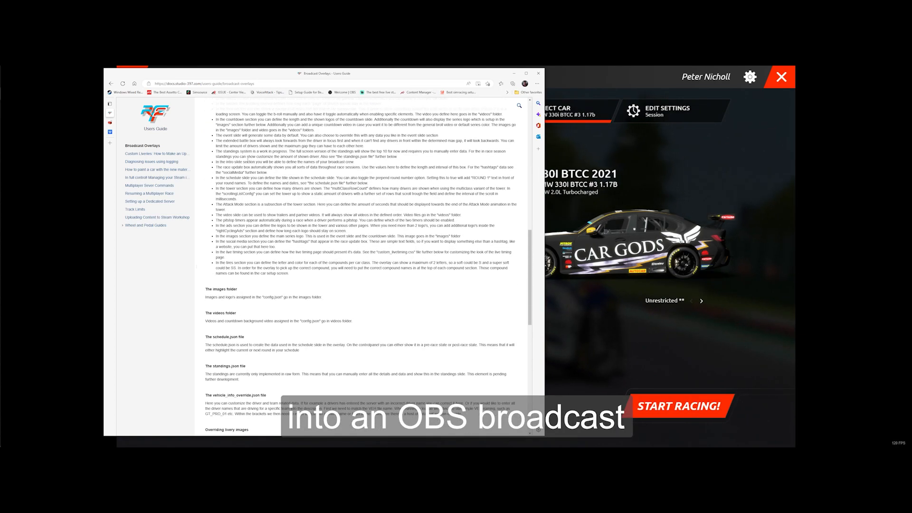
pyautogui.scroll(-9, 247, 161)
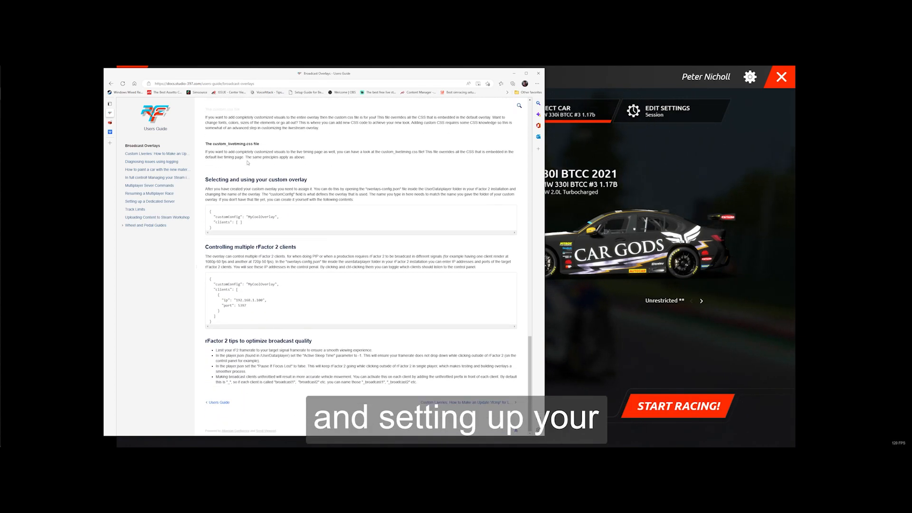
pyautogui.scroll(12, 247, 161)
pyautogui.scroll(15, 248, 163)
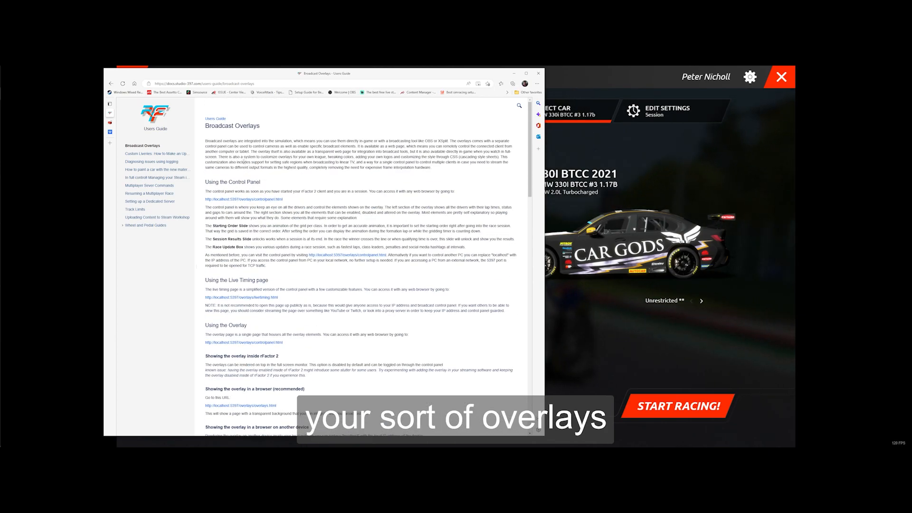
# Return to rFactor 2 and select the first BMW 330i BTCC #141 1.17B entry under 330I BTCC 2021
pyautogui.click(604, 226)
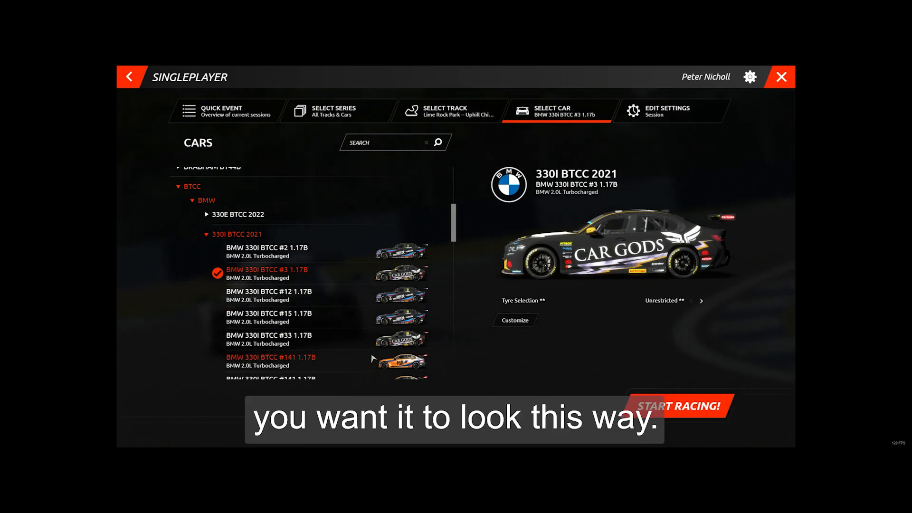
pyautogui.click(300, 364)
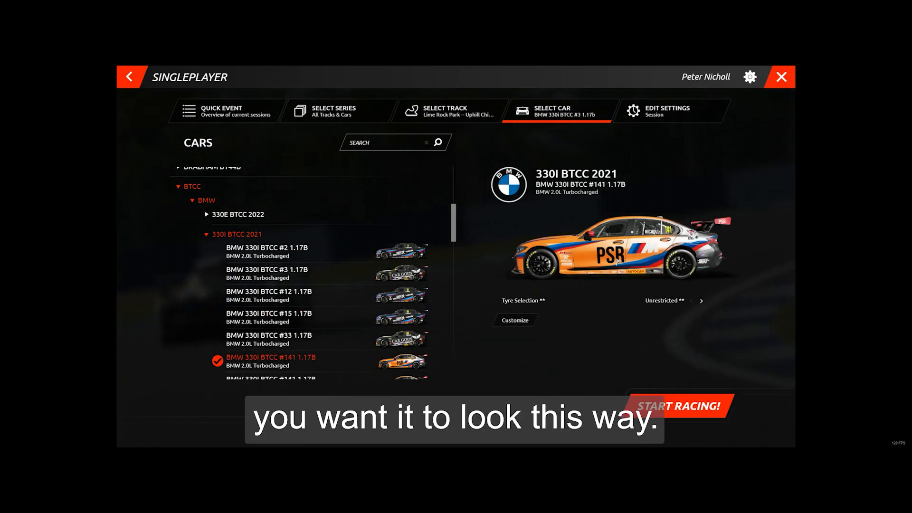
# Switch to the Word document on creating a skin and read the Creating ICONS section with its example icon sizes and tool link
pyautogui.hotkey('alt', 'Tab')
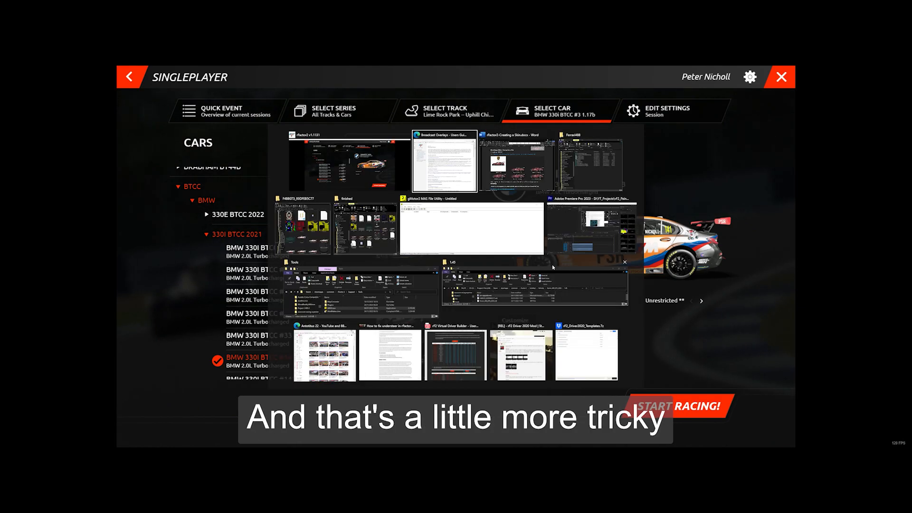
pyautogui.click(495, 182)
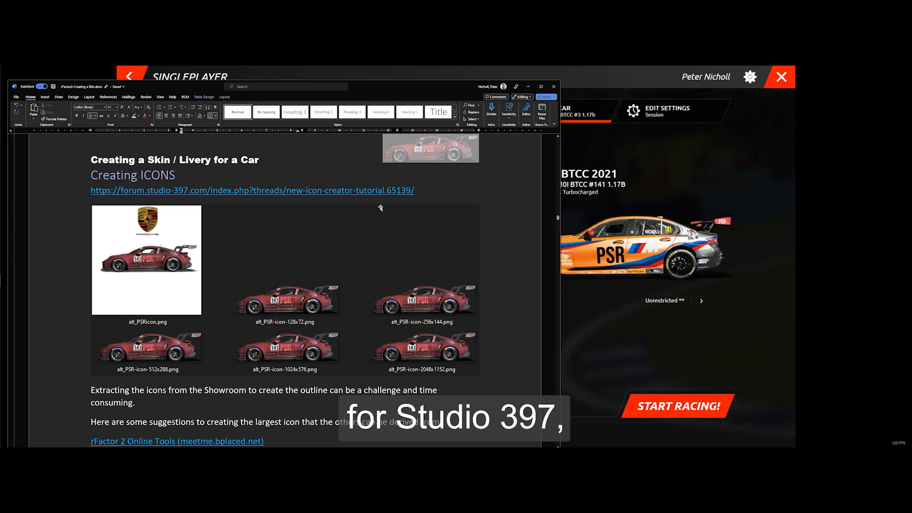
pyautogui.scroll(-1, 325, 266)
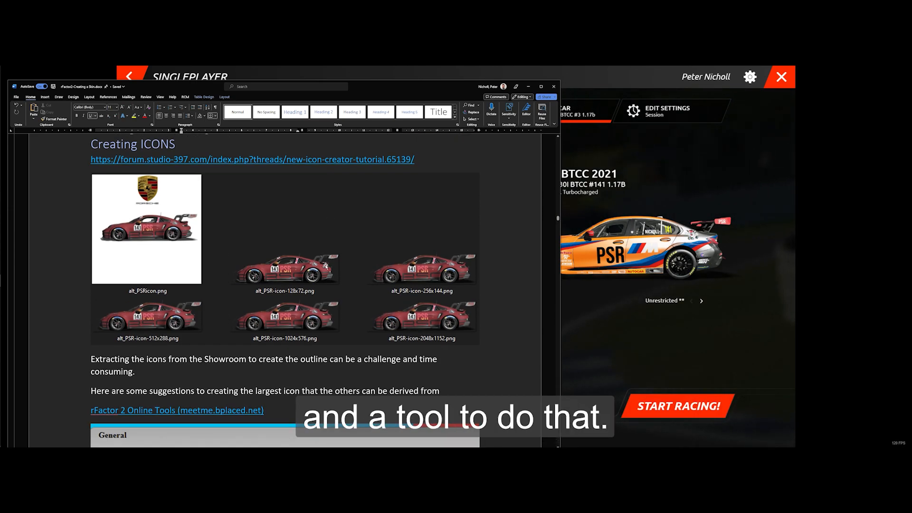
pyautogui.scroll(-3, 325, 266)
pyautogui.scroll(-1, 325, 266)
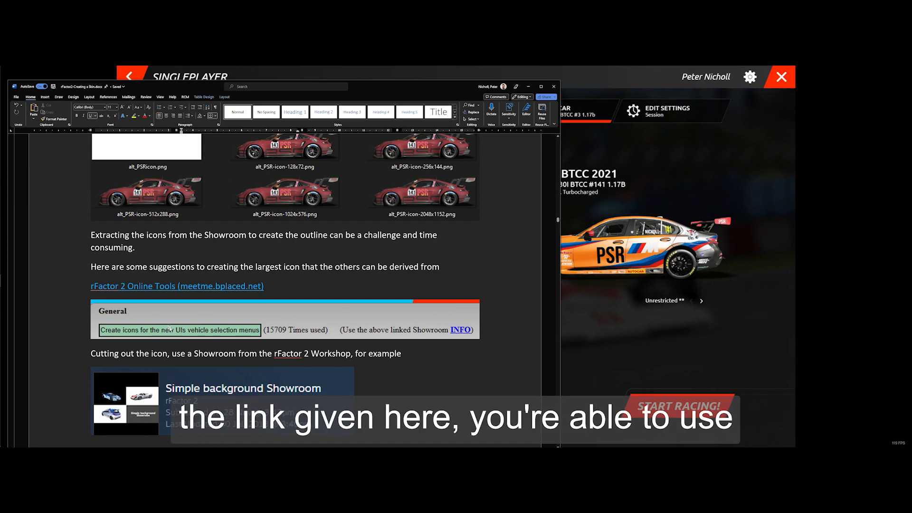
# Switch to the browser and look over the rFactor 2 Online Tools page, including its vehicle selection icon generator
pyautogui.hotkey('alt', 'Tab')
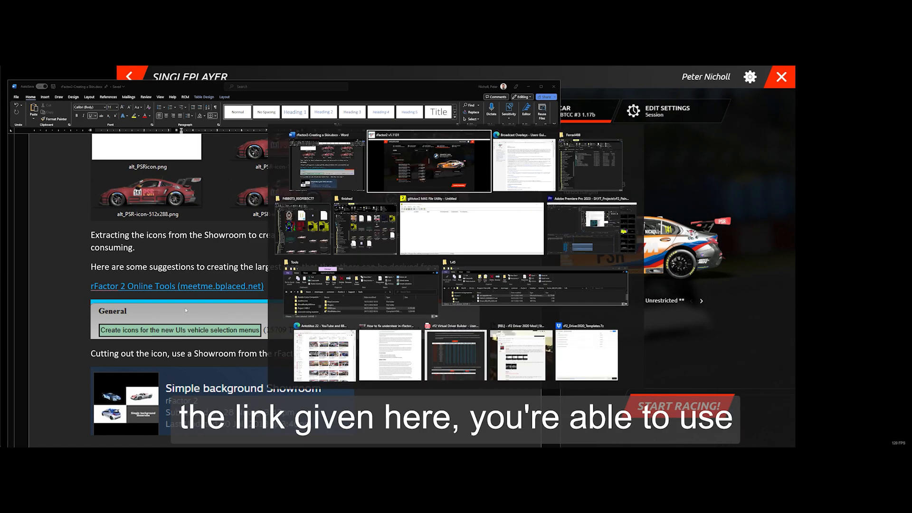
pyautogui.click(531, 165)
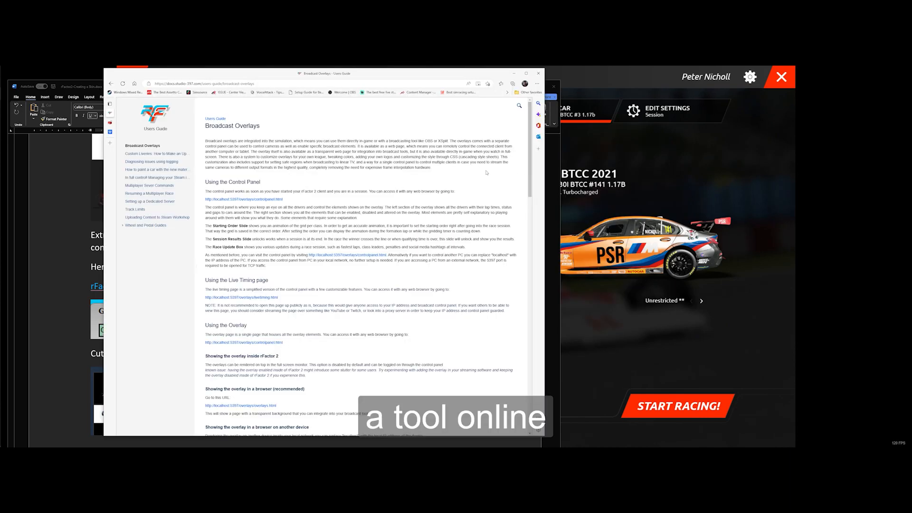
pyautogui.click(109, 122)
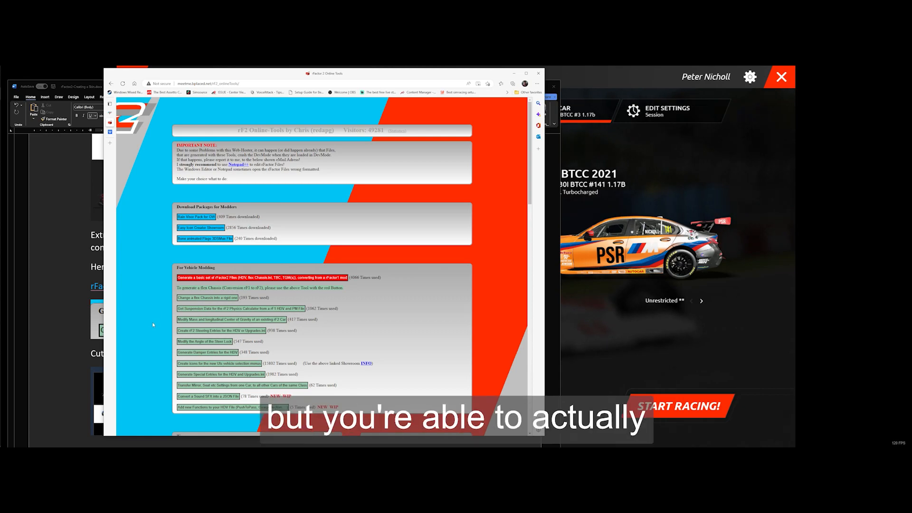
pyautogui.scroll(-5, 159, 326)
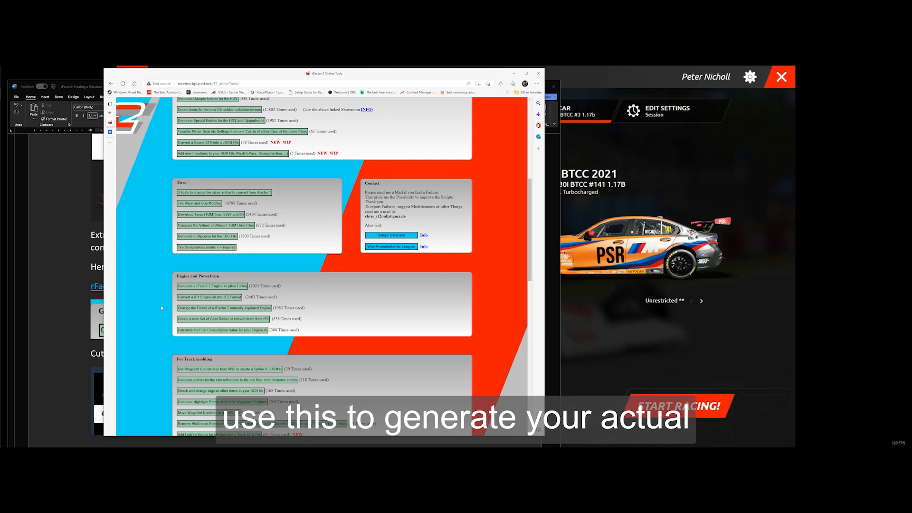
pyautogui.scroll(-1, 161, 307)
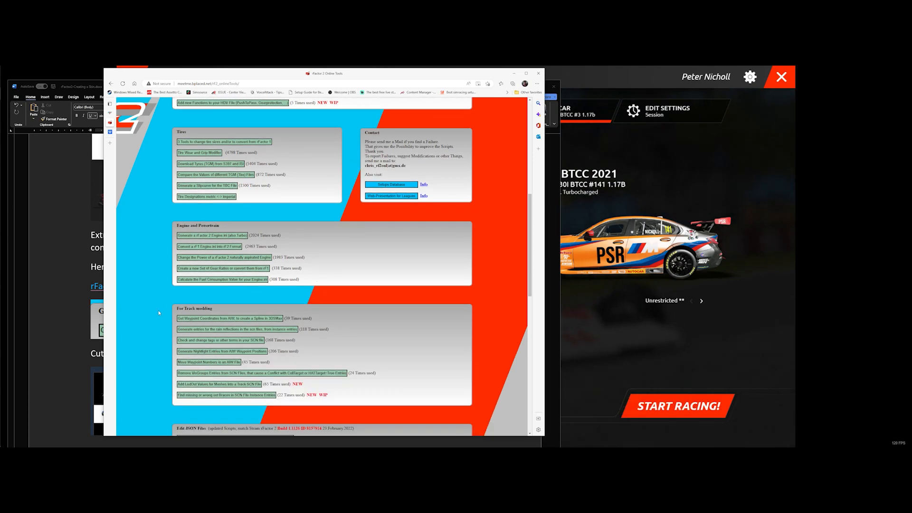
pyautogui.scroll(-1, 157, 318)
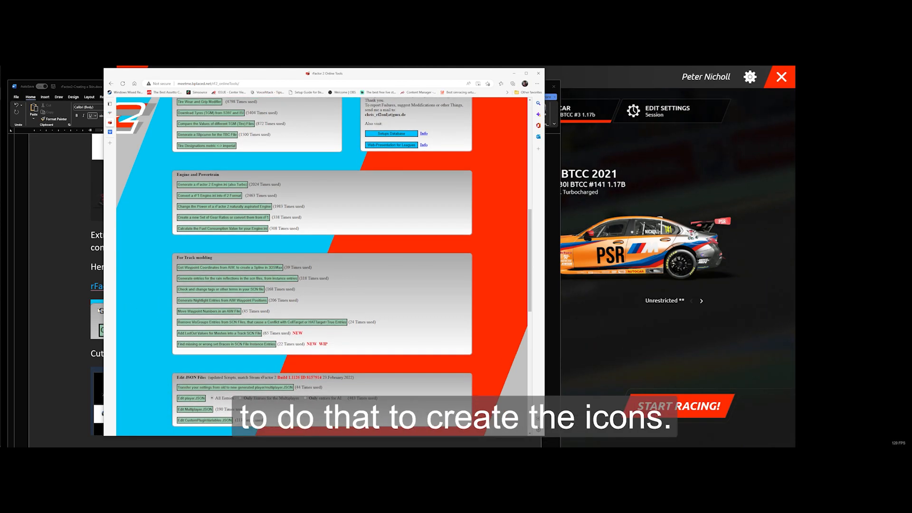
# Return to the Word document and read the suggestions for cutting out the car icon with the Simple background or White Showroom
pyautogui.click(69, 316)
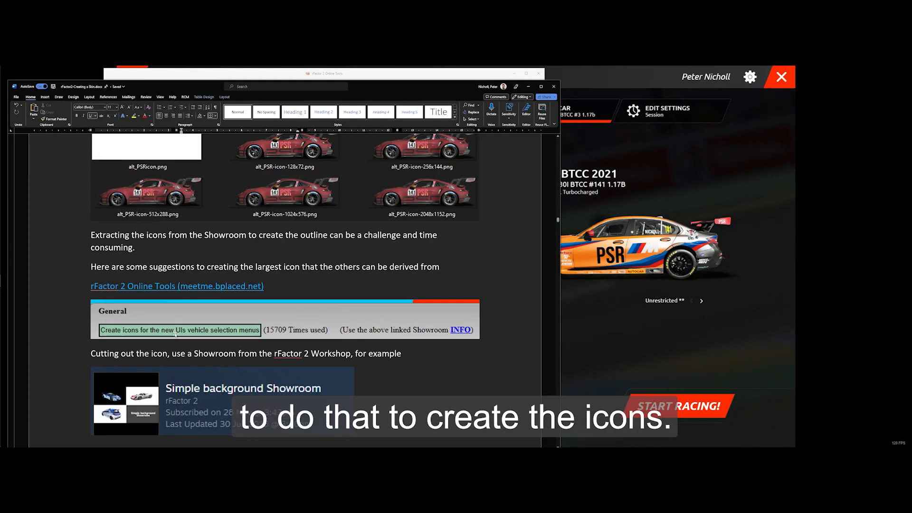
pyautogui.scroll(-2, 178, 334)
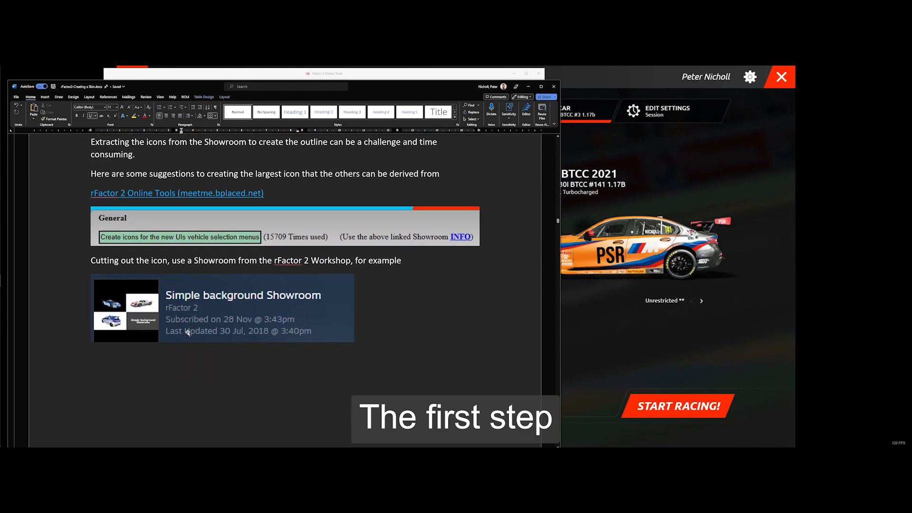
pyautogui.scroll(-1, 187, 333)
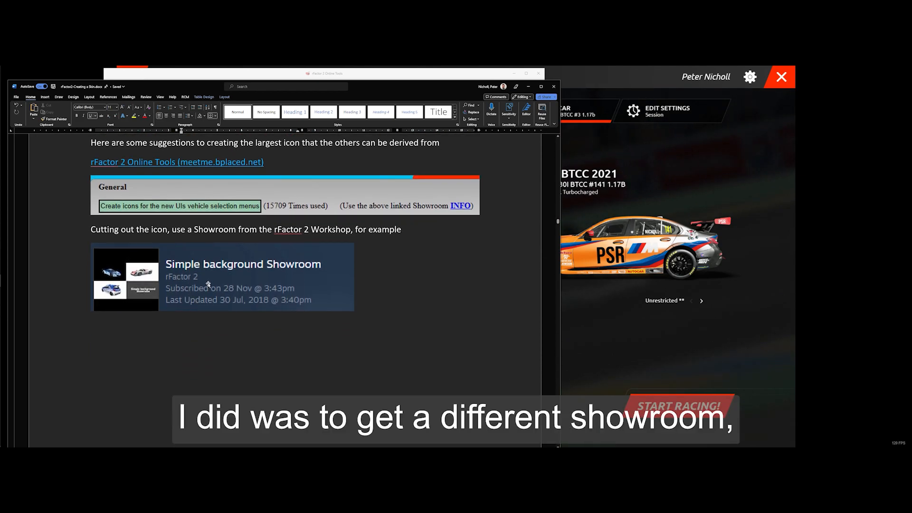
pyautogui.scroll(-6, 204, 288)
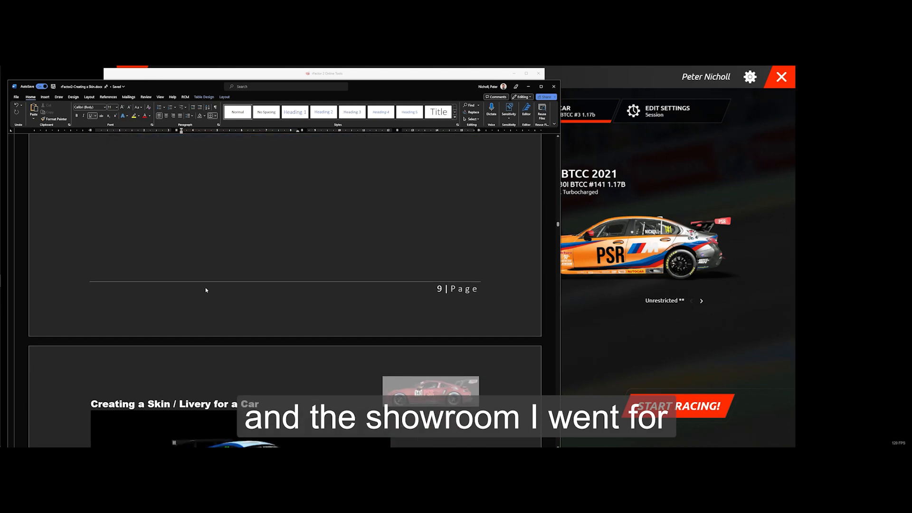
pyautogui.scroll(-3, 205, 288)
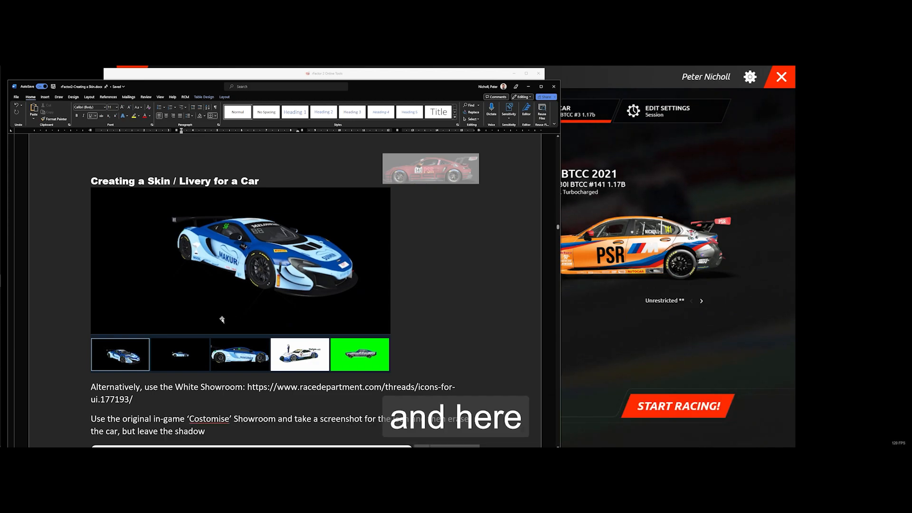
pyautogui.scroll(-1, 222, 320)
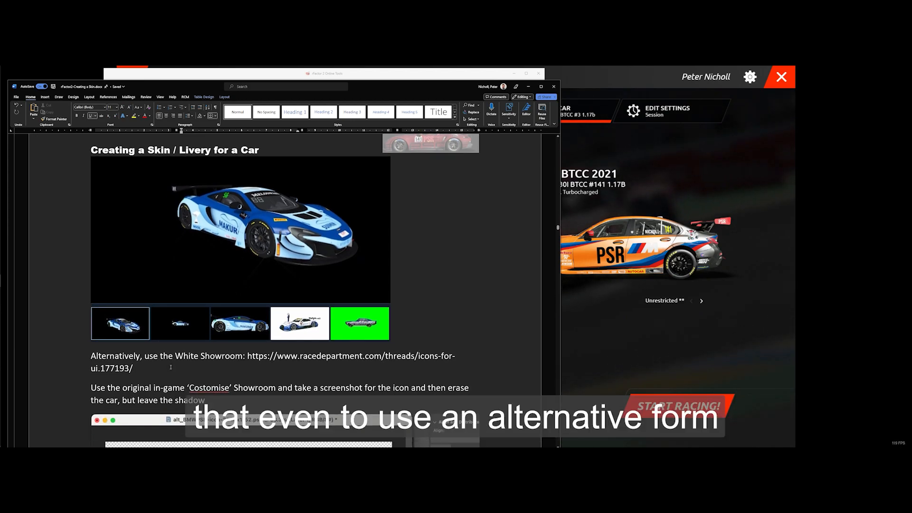
# Correct the misspelled word 'Costomise' to 'Customize' in the sentence about taking the icon screenshot in the in-game Showroom
pyautogui.scroll(-1, 170, 367)
pyautogui.scroll(-1, 172, 351)
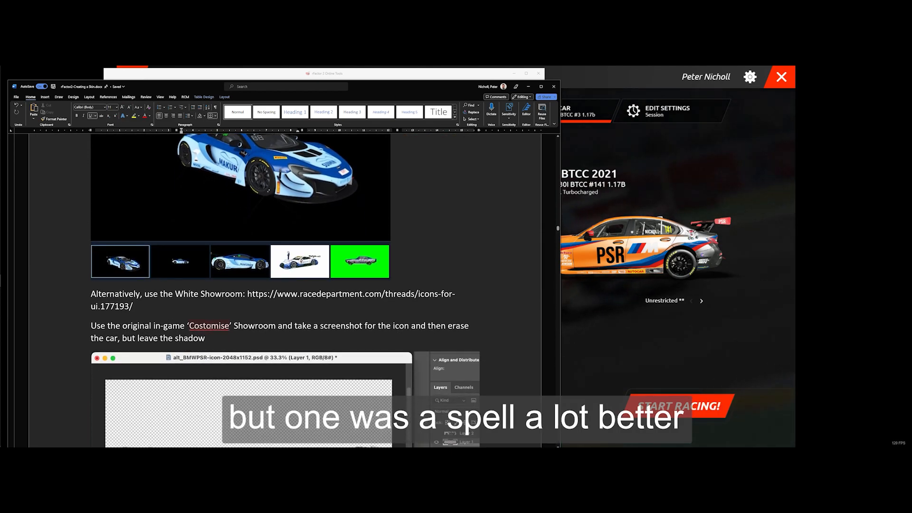
pyautogui.rightClick(220, 323)
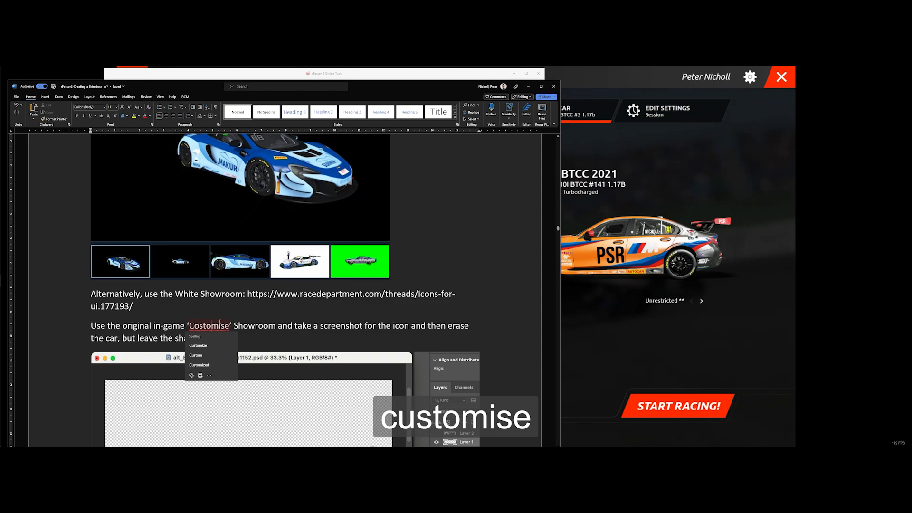
pyautogui.click(198, 345)
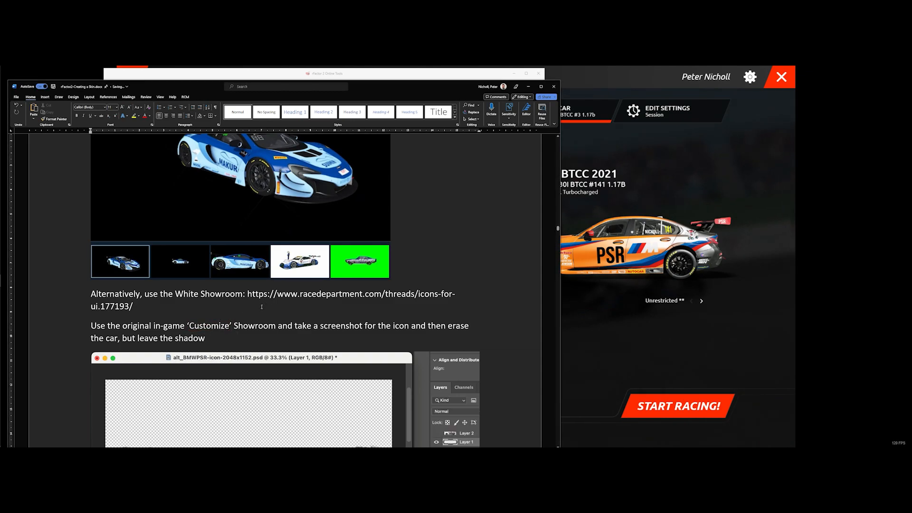
# Read the icon instructions on keeping the shadow layer, overlaying the new car, exporting a PNG and generating the icon ZIP online
pyautogui.scroll(-3, 256, 328)
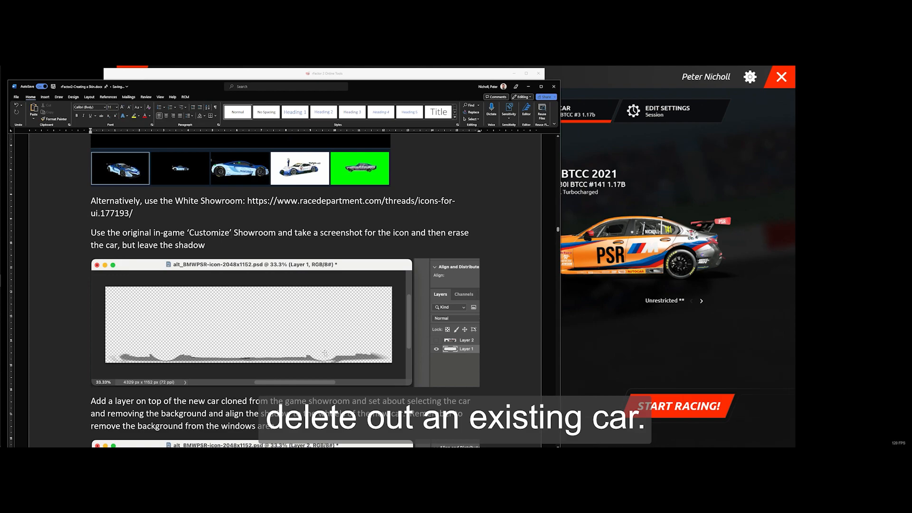
pyautogui.scroll(-5, 172, 353)
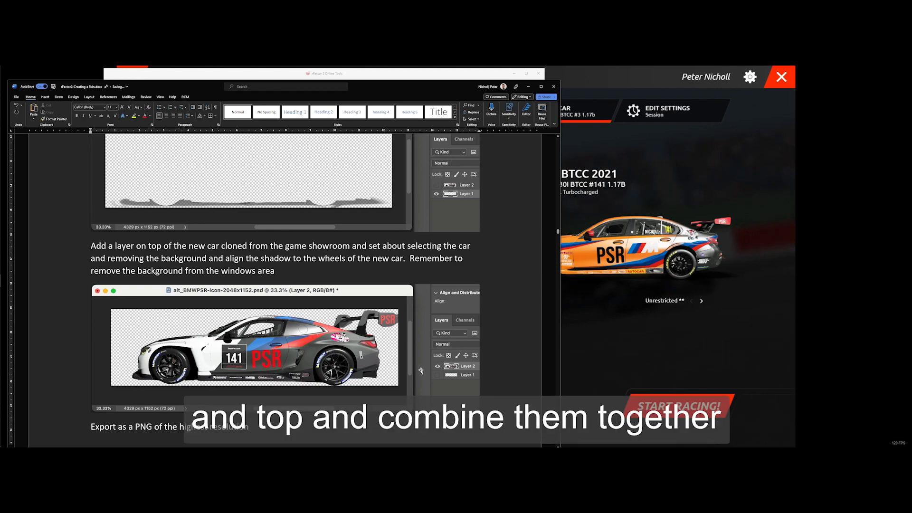
pyautogui.scroll(-5, 307, 366)
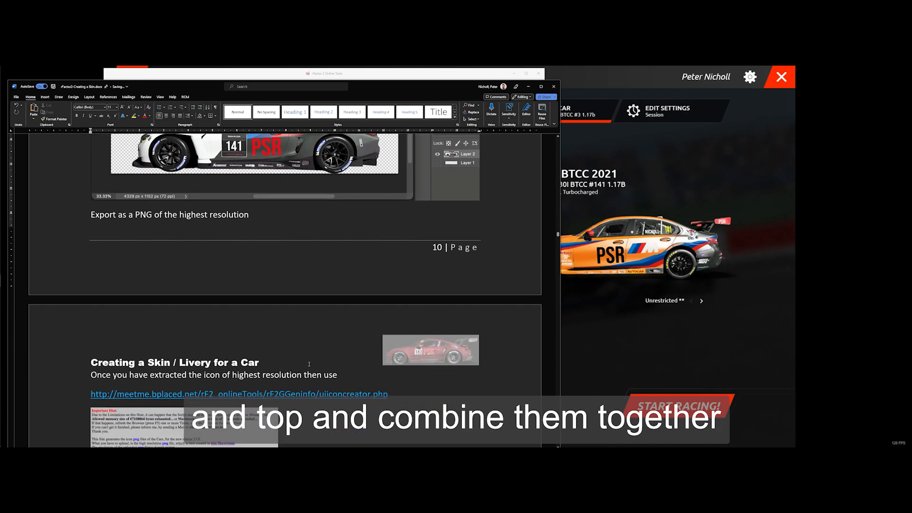
pyautogui.scroll(-3, 309, 363)
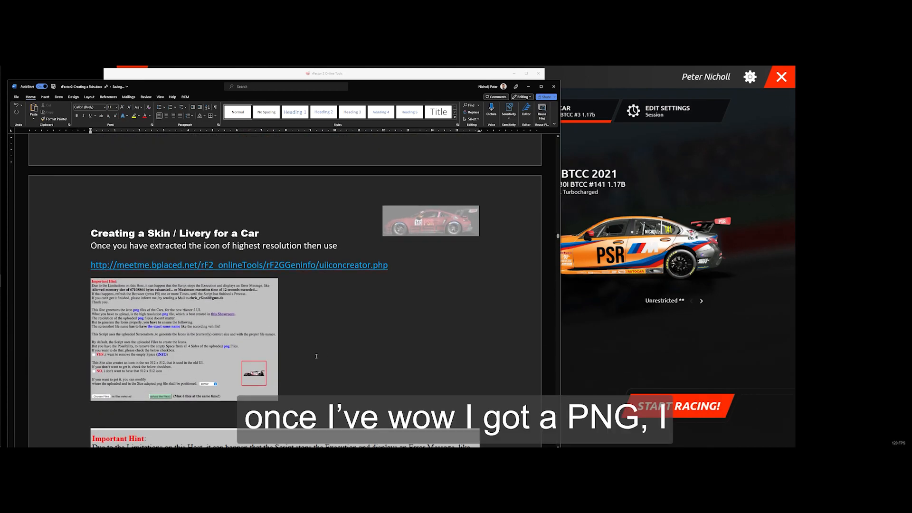
pyautogui.scroll(-1, 317, 356)
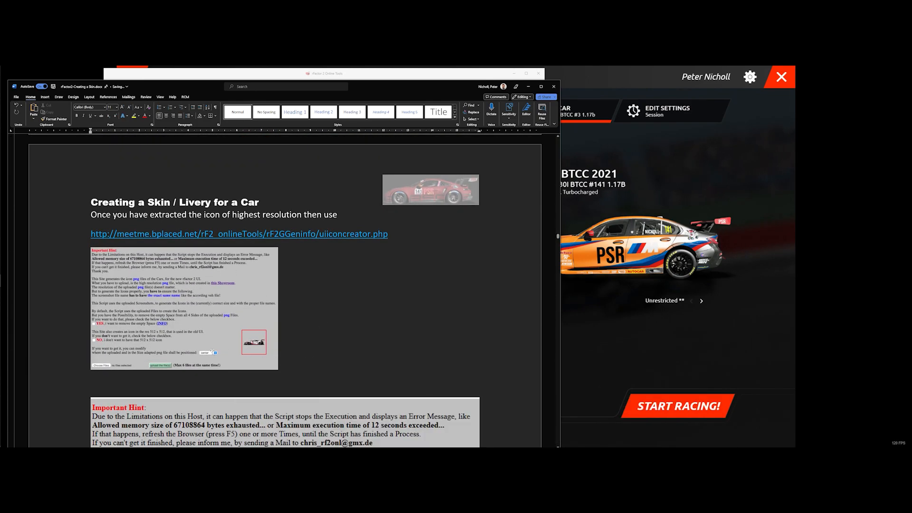
pyautogui.scroll(-1, 155, 327)
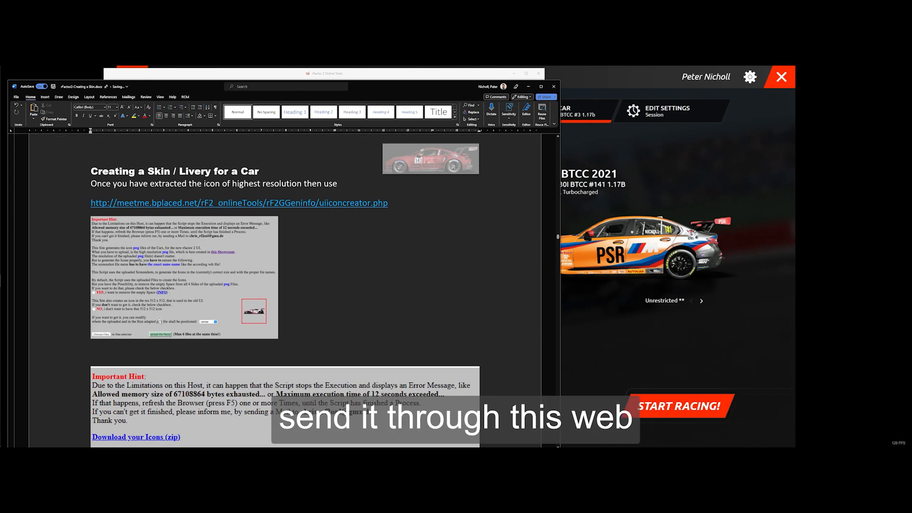
pyautogui.scroll(-2, 179, 303)
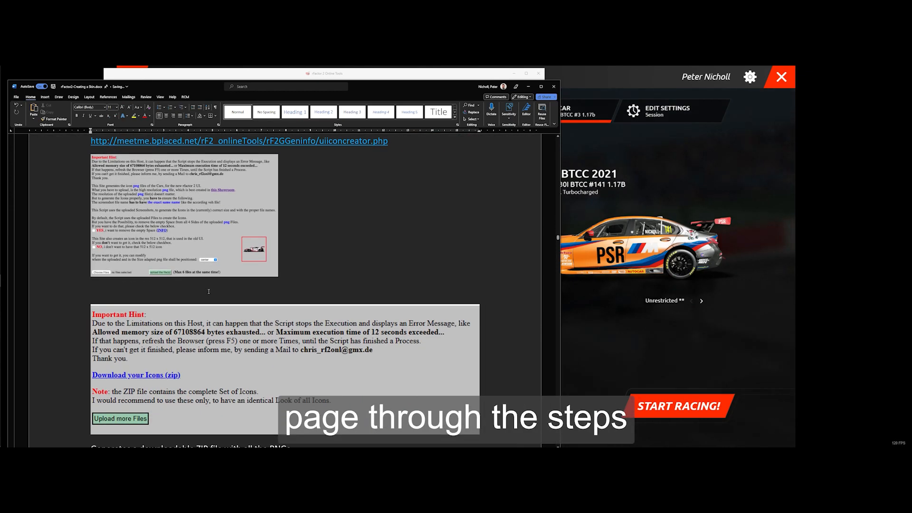
pyautogui.scroll(-2, 184, 314)
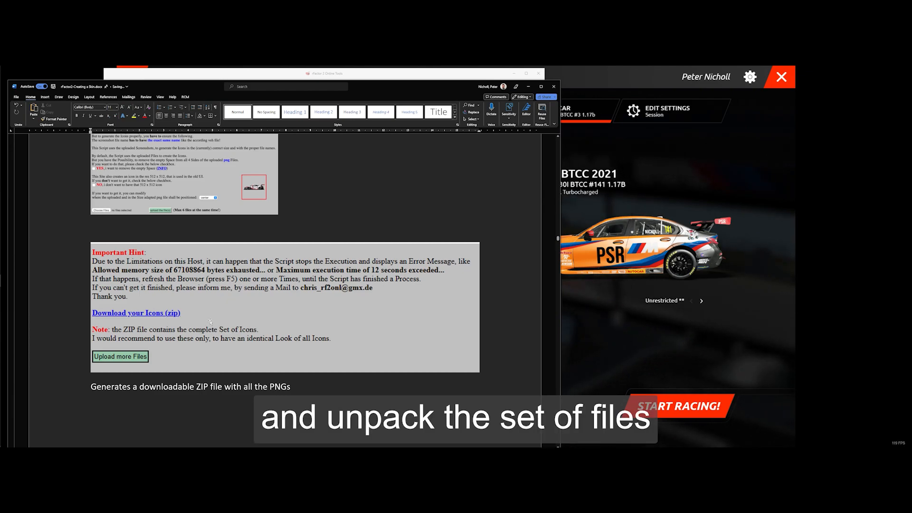
pyautogui.scroll(-2, 210, 321)
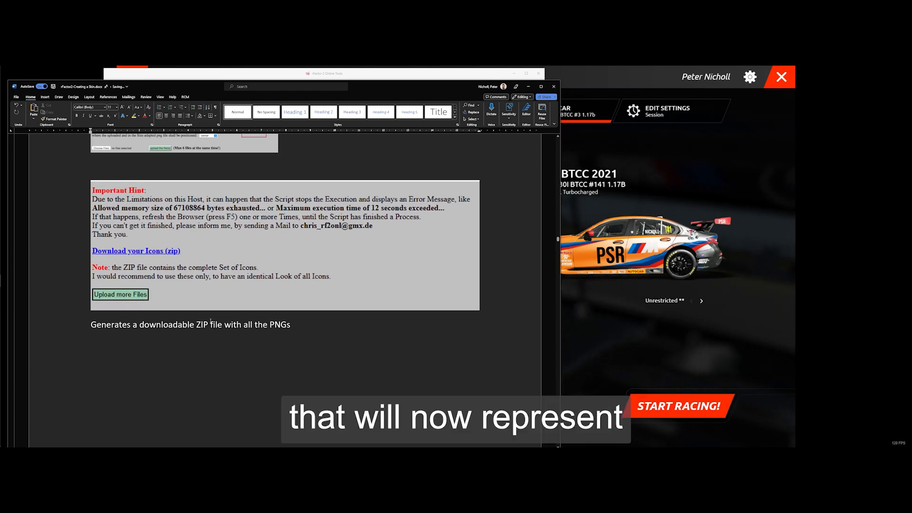
# Look through the sections on installing the finished car as a package, the optional driver extras and the installed packages
pyautogui.scroll(-3, 213, 321)
pyautogui.scroll(-10, 216, 319)
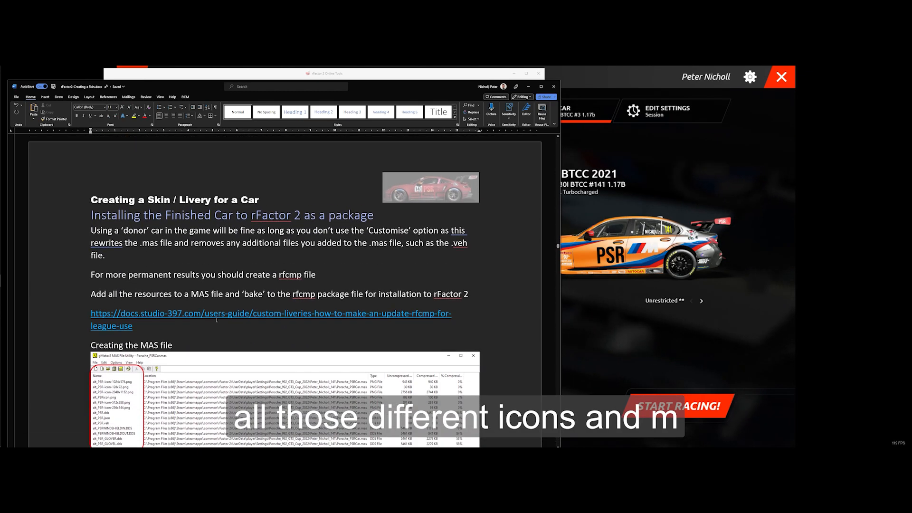
pyautogui.scroll(-3, 216, 321)
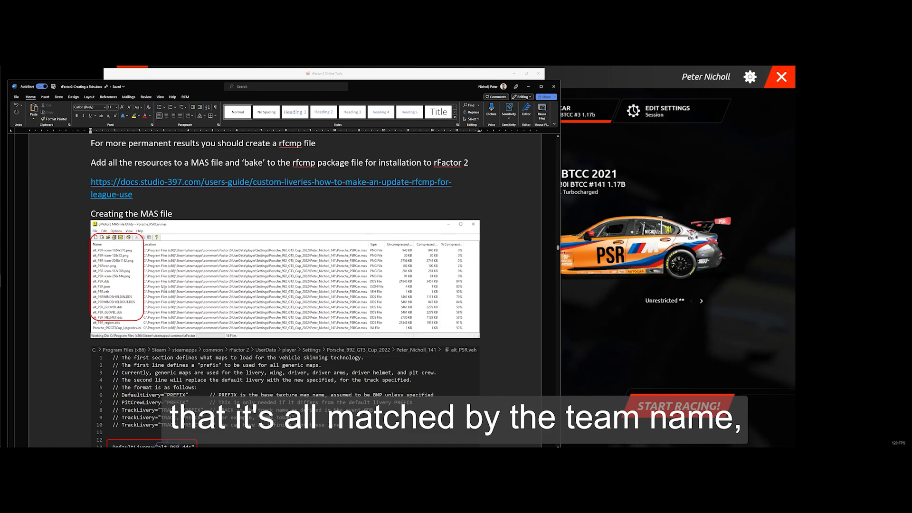
pyautogui.scroll(-3, 135, 279)
pyautogui.scroll(-20, 134, 279)
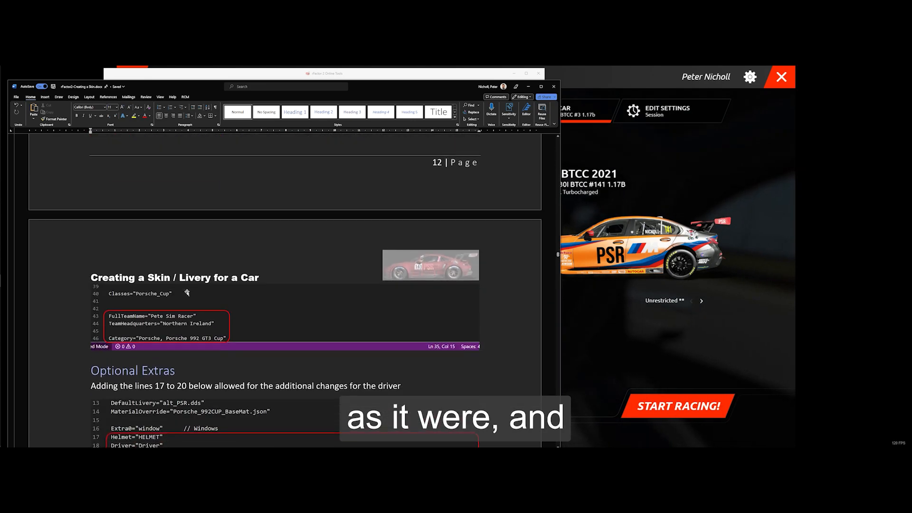
pyautogui.scroll(-15, 187, 293)
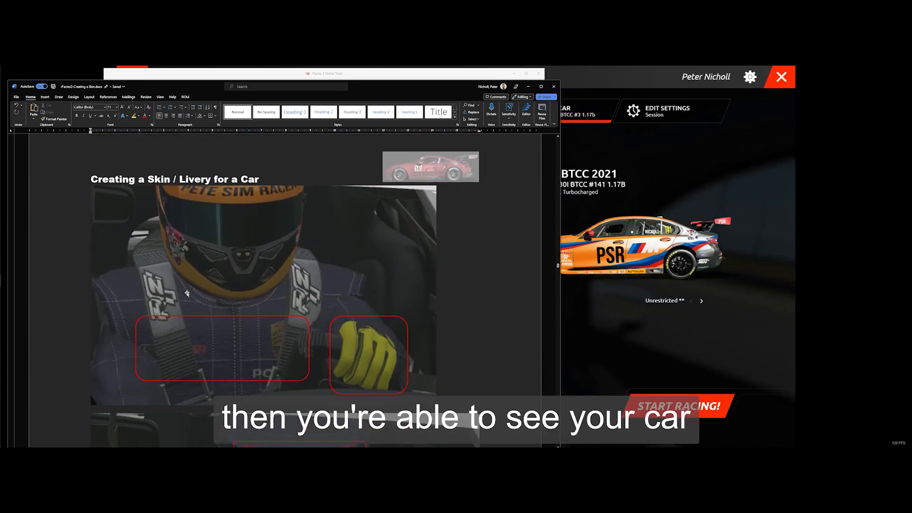
pyautogui.scroll(-15, 187, 293)
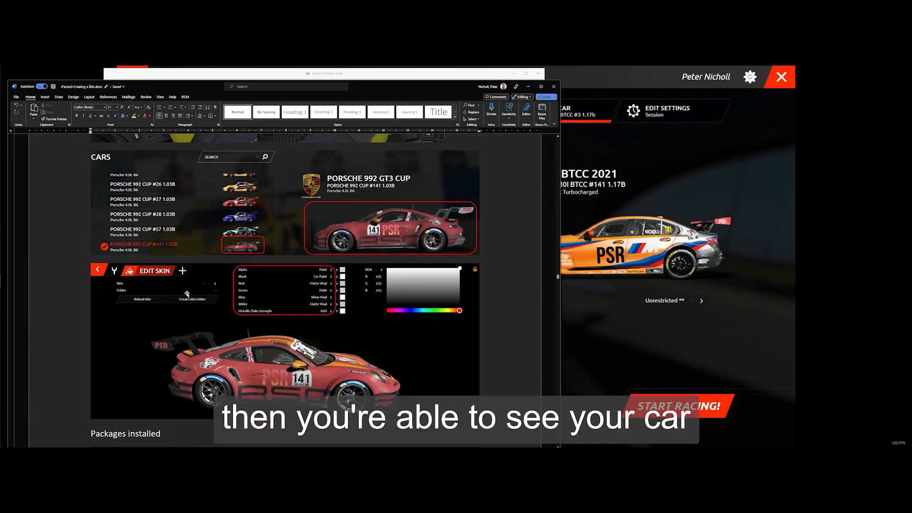
pyautogui.scroll(-5, 241, 281)
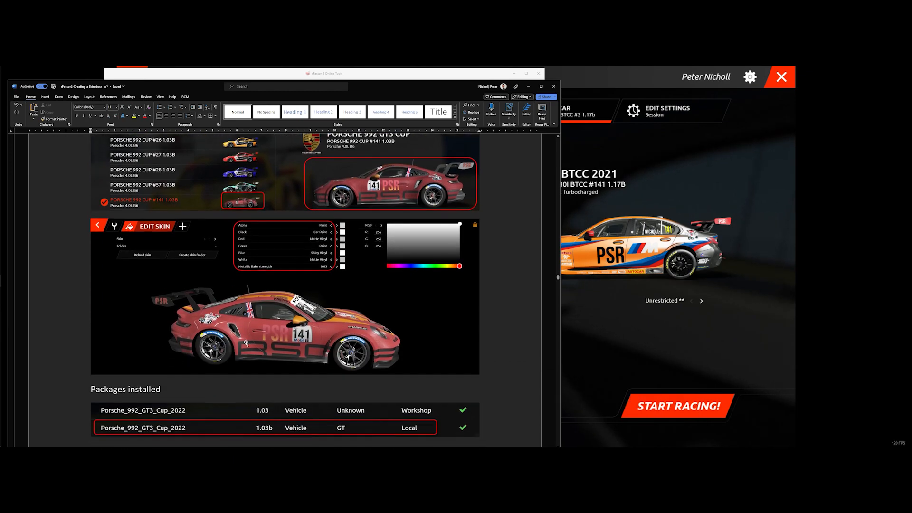
pyautogui.scroll(-4, 278, 328)
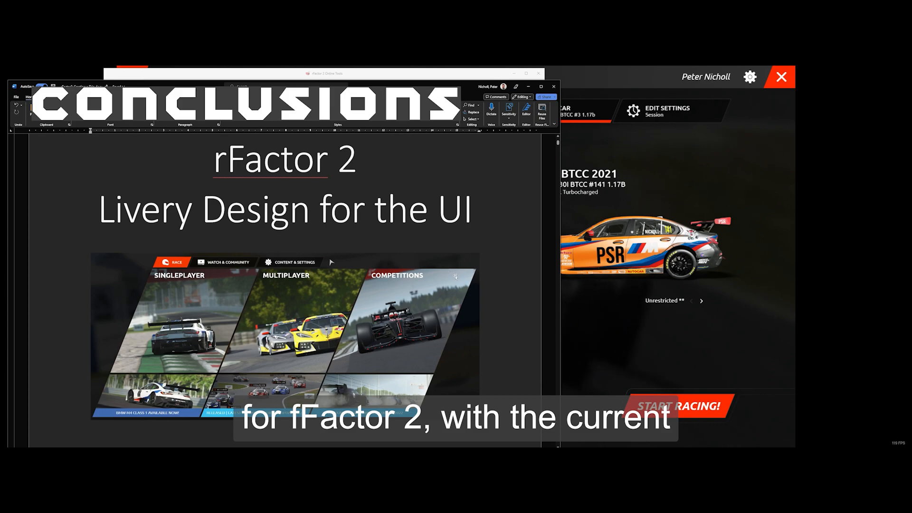
# Review the guide's title page and full table of contents, from Locating the Template PSD files to the Livery 4 – Ferrari 488 GT3 entries
pyautogui.scroll(-1, 441, 283)
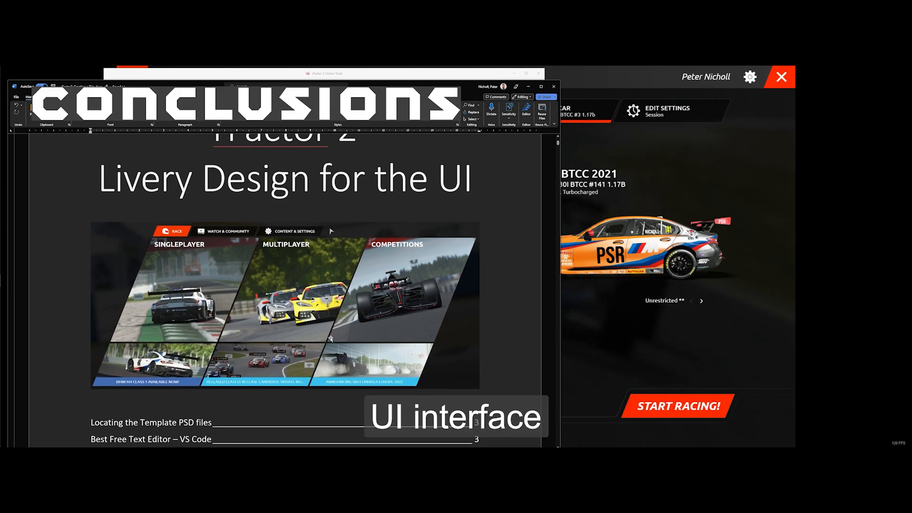
pyautogui.scroll(-5, 331, 338)
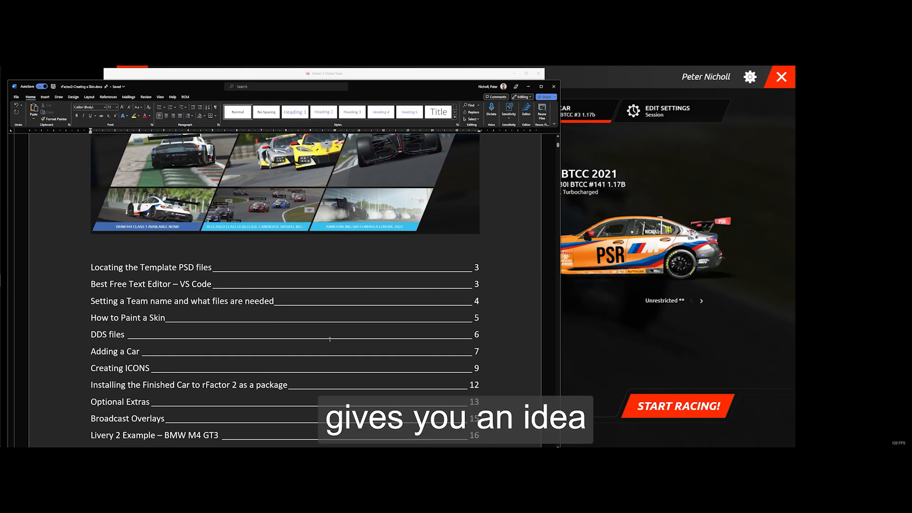
pyautogui.scroll(-3, 330, 338)
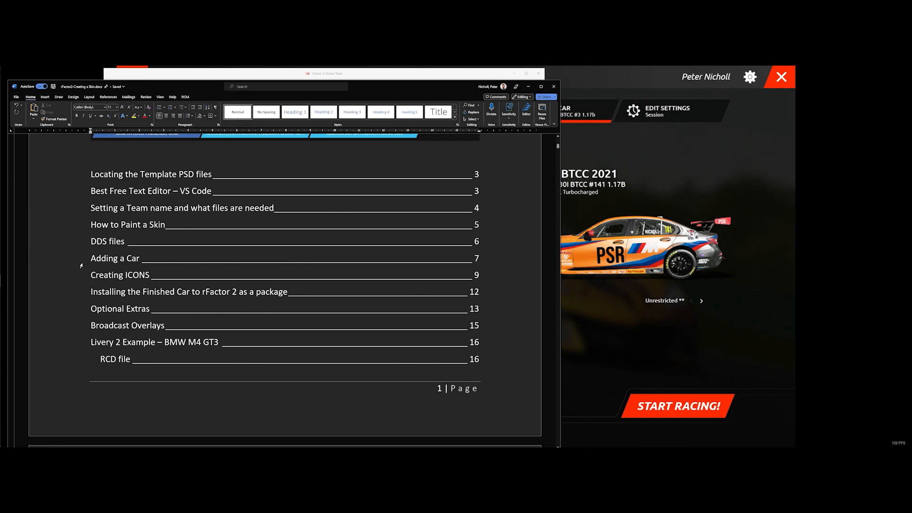
pyautogui.scroll(-1, 82, 262)
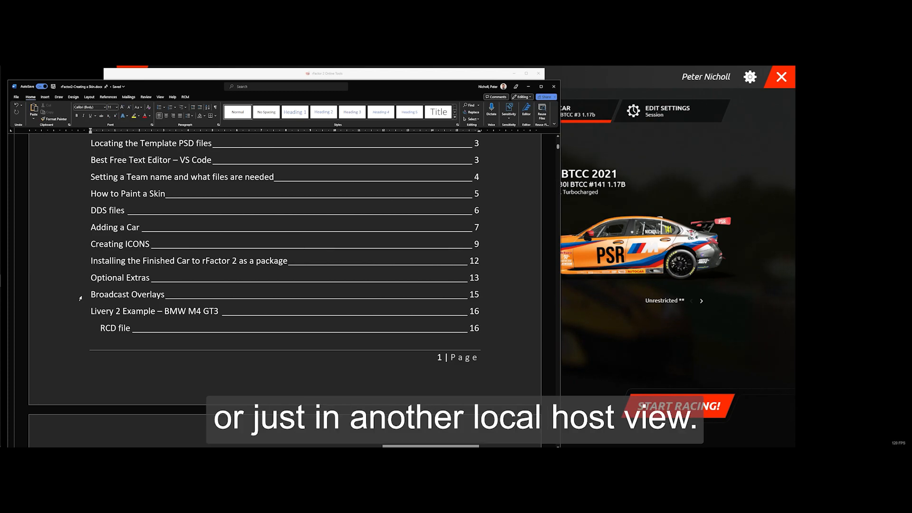
pyautogui.scroll(-4, 80, 298)
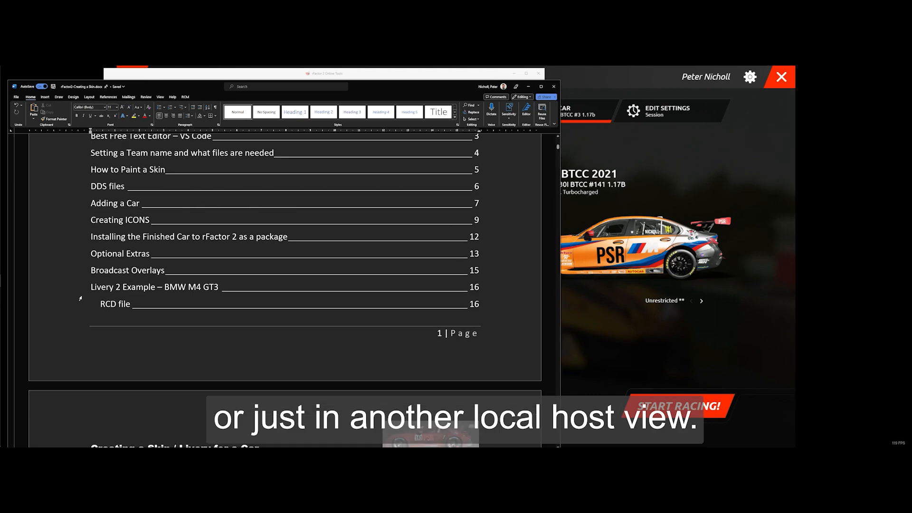
pyautogui.scroll(-2, 81, 298)
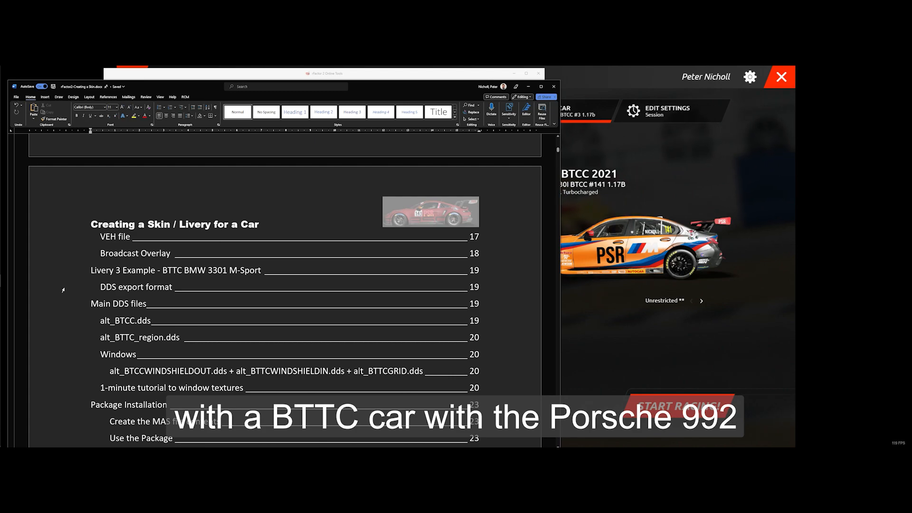
pyautogui.scroll(-1, 63, 292)
pyautogui.scroll(-5, 63, 290)
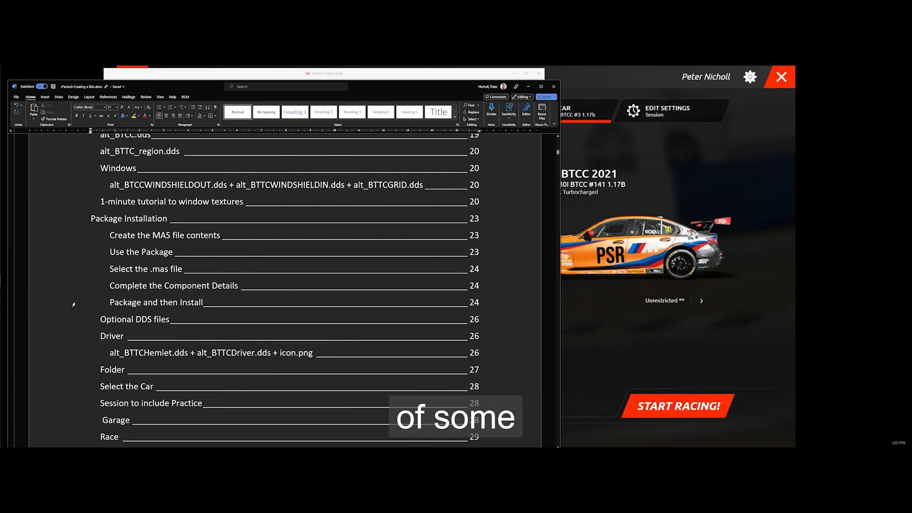
pyautogui.scroll(-1, 73, 305)
pyautogui.scroll(-6, 73, 304)
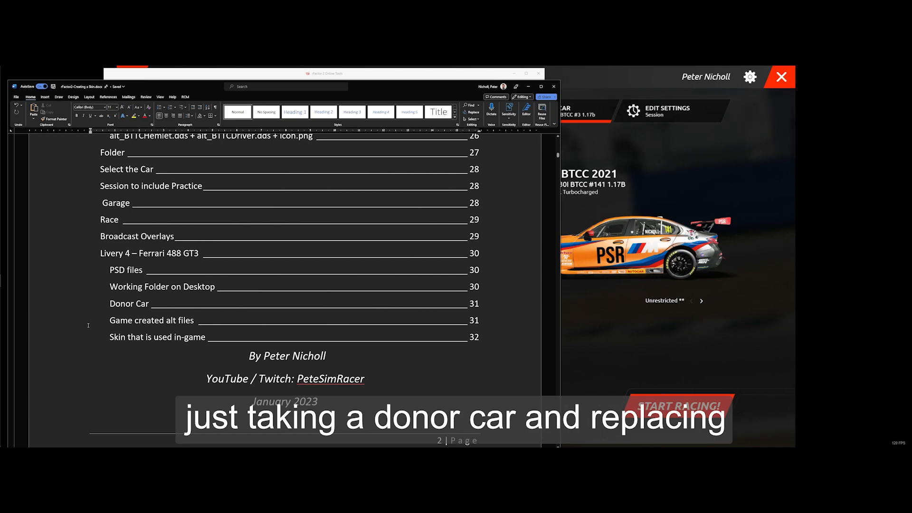
pyautogui.scroll(-2, 96, 305)
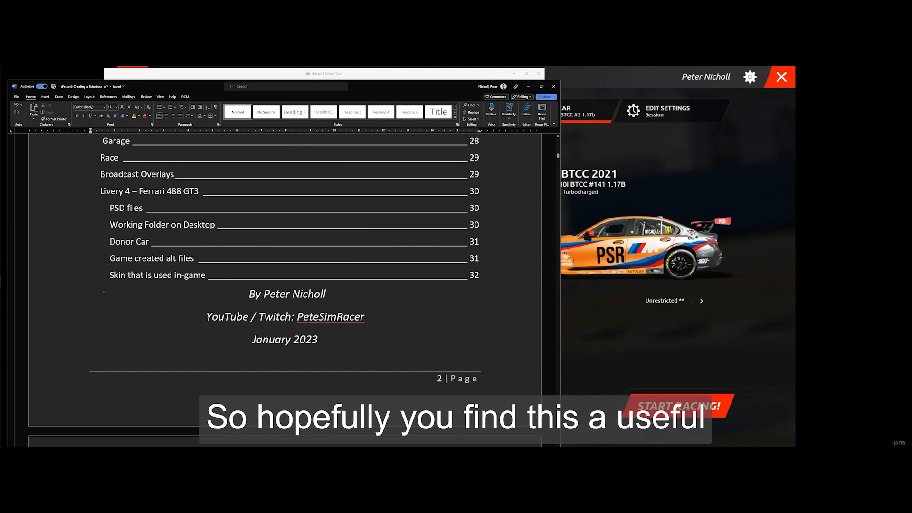
# Skim the opening chapters on template PSD files, VS Code, team name files, painting a skin, DDS files and the _region.dds material selection
pyautogui.scroll(-8, 107, 290)
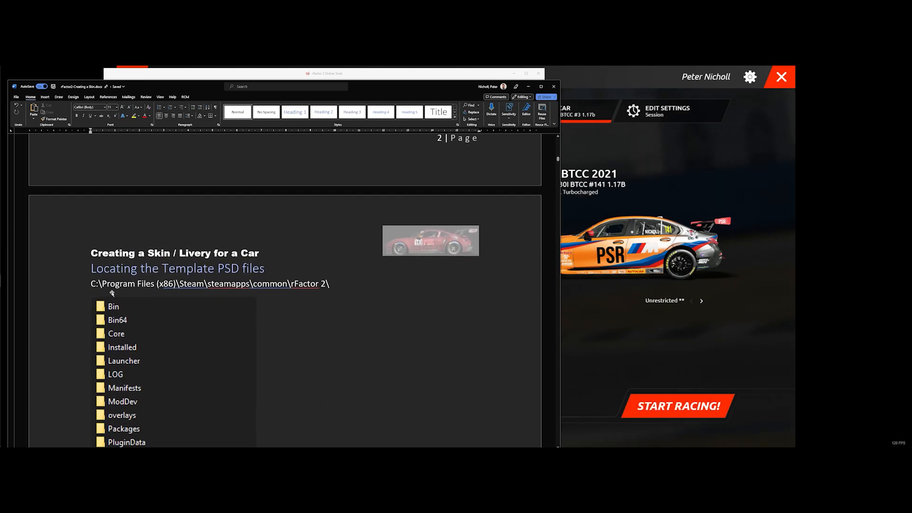
pyautogui.scroll(-9, 111, 293)
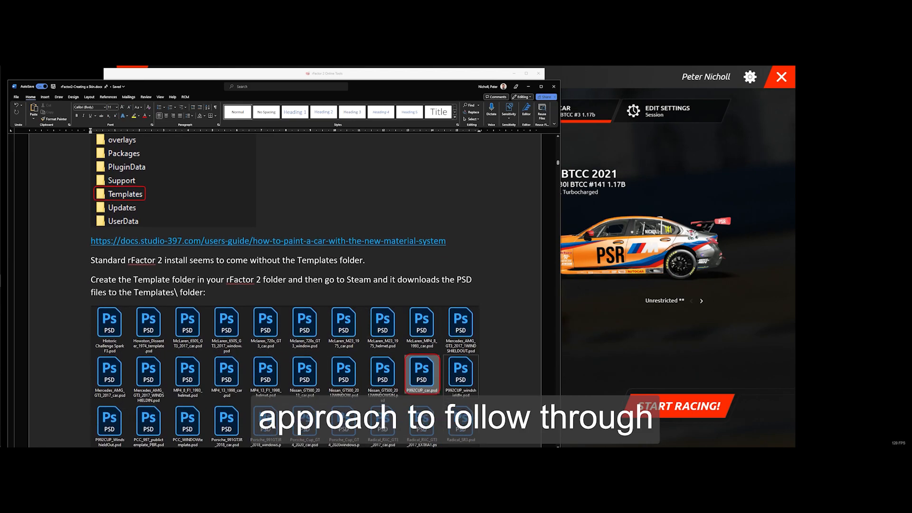
pyautogui.scroll(-10, 113, 294)
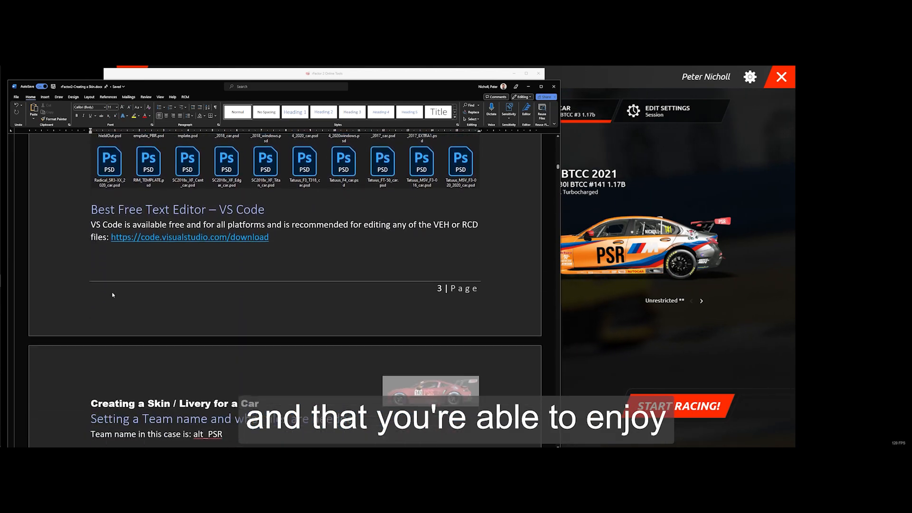
pyautogui.scroll(-10, 113, 294)
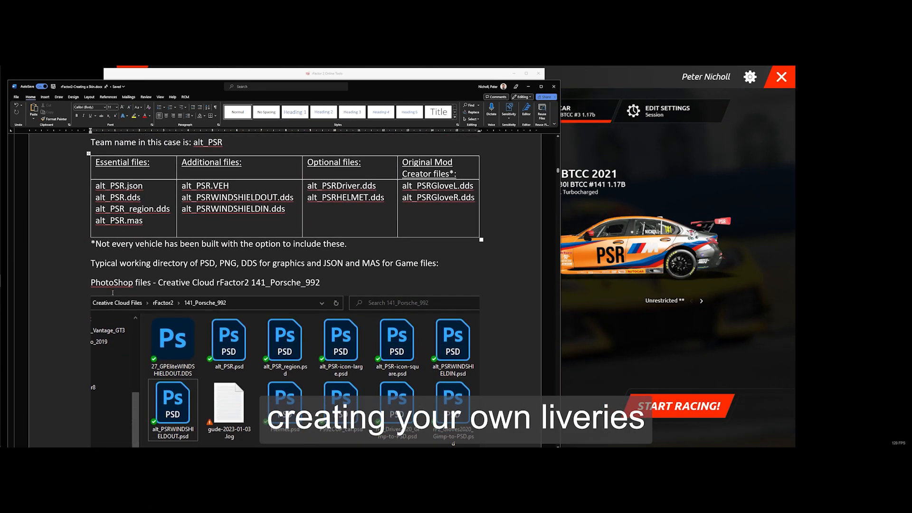
pyautogui.scroll(-11, 113, 293)
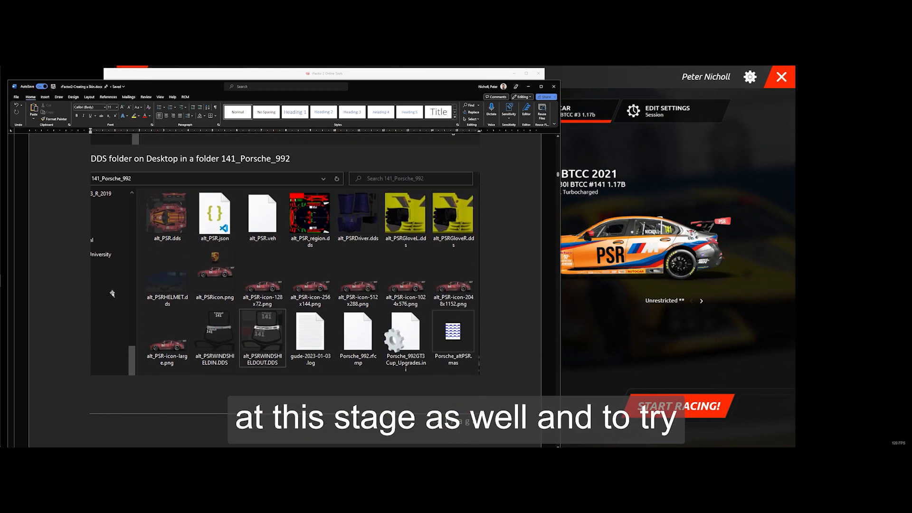
pyautogui.scroll(-14, 113, 294)
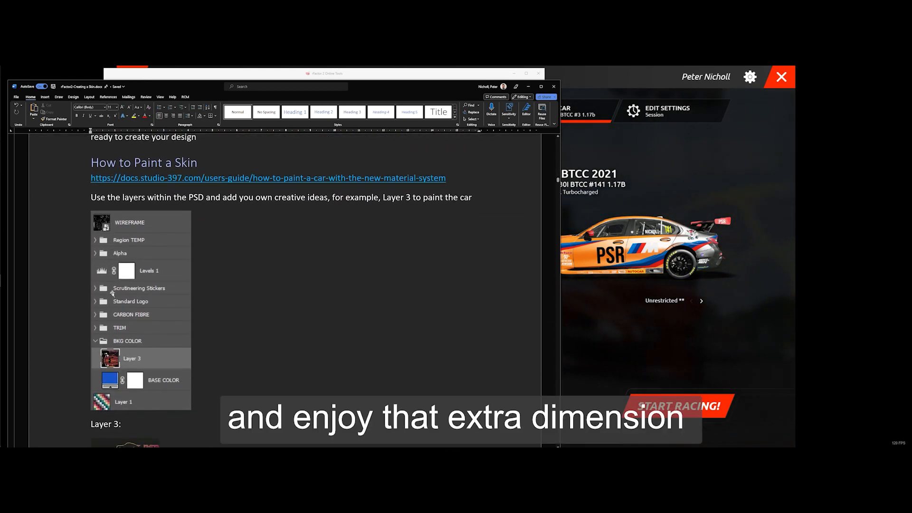
pyautogui.scroll(-9, 112, 293)
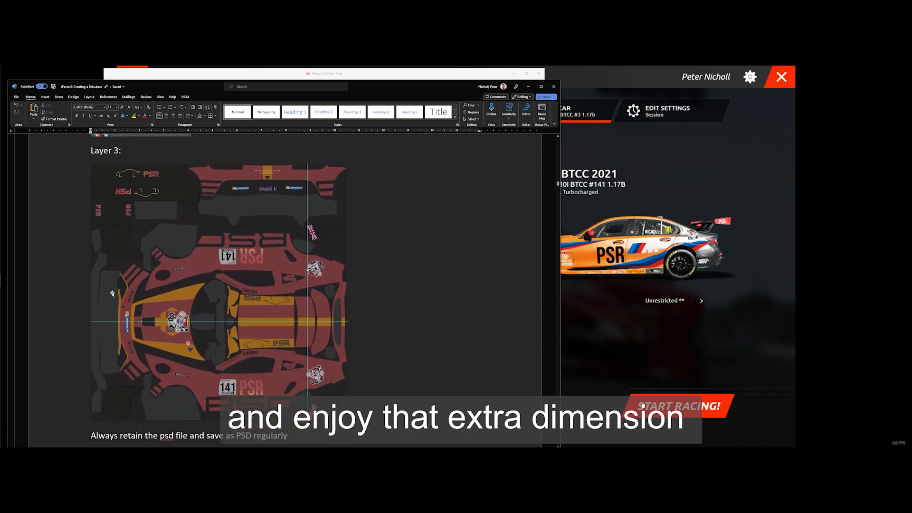
pyautogui.scroll(-7, 112, 293)
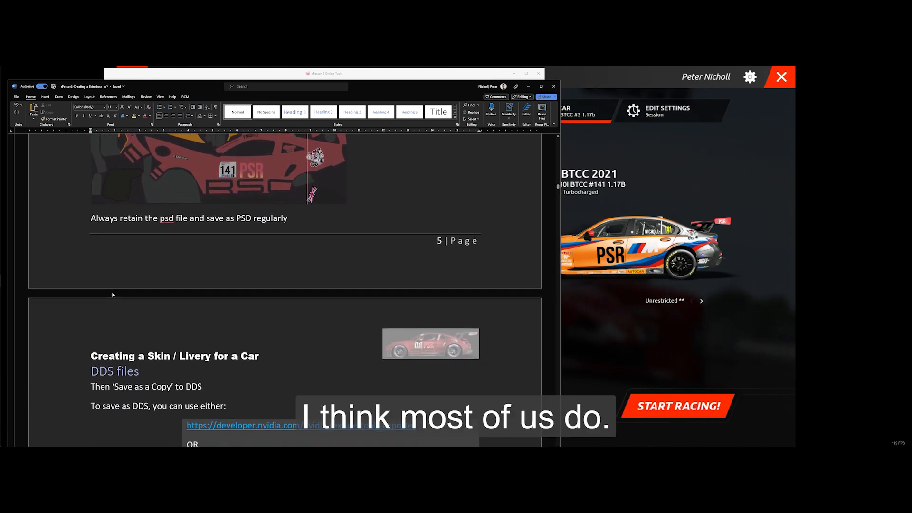
pyautogui.scroll(-3, 113, 295)
pyautogui.scroll(-2, 111, 295)
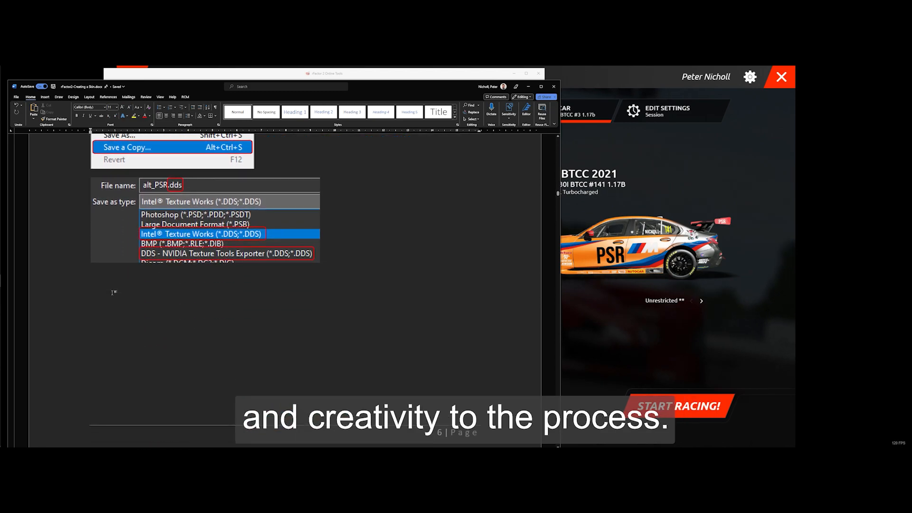
pyautogui.scroll(-3, 112, 293)
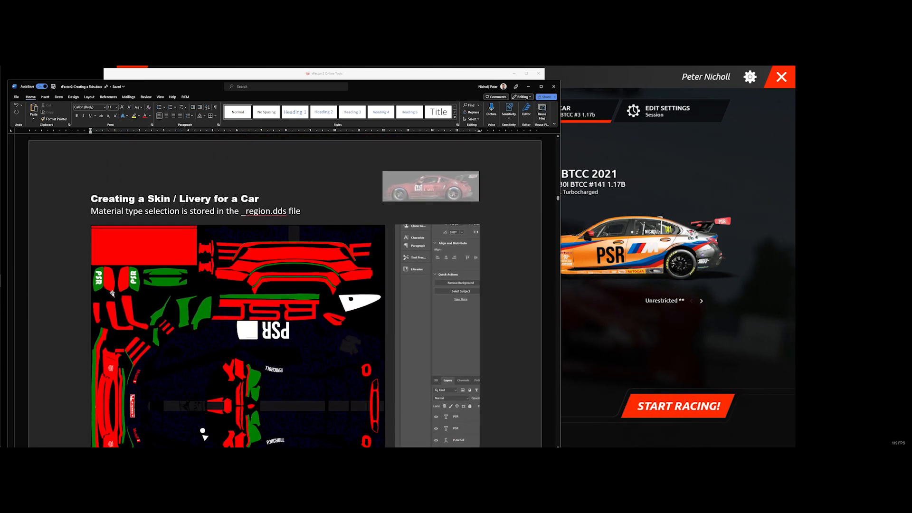